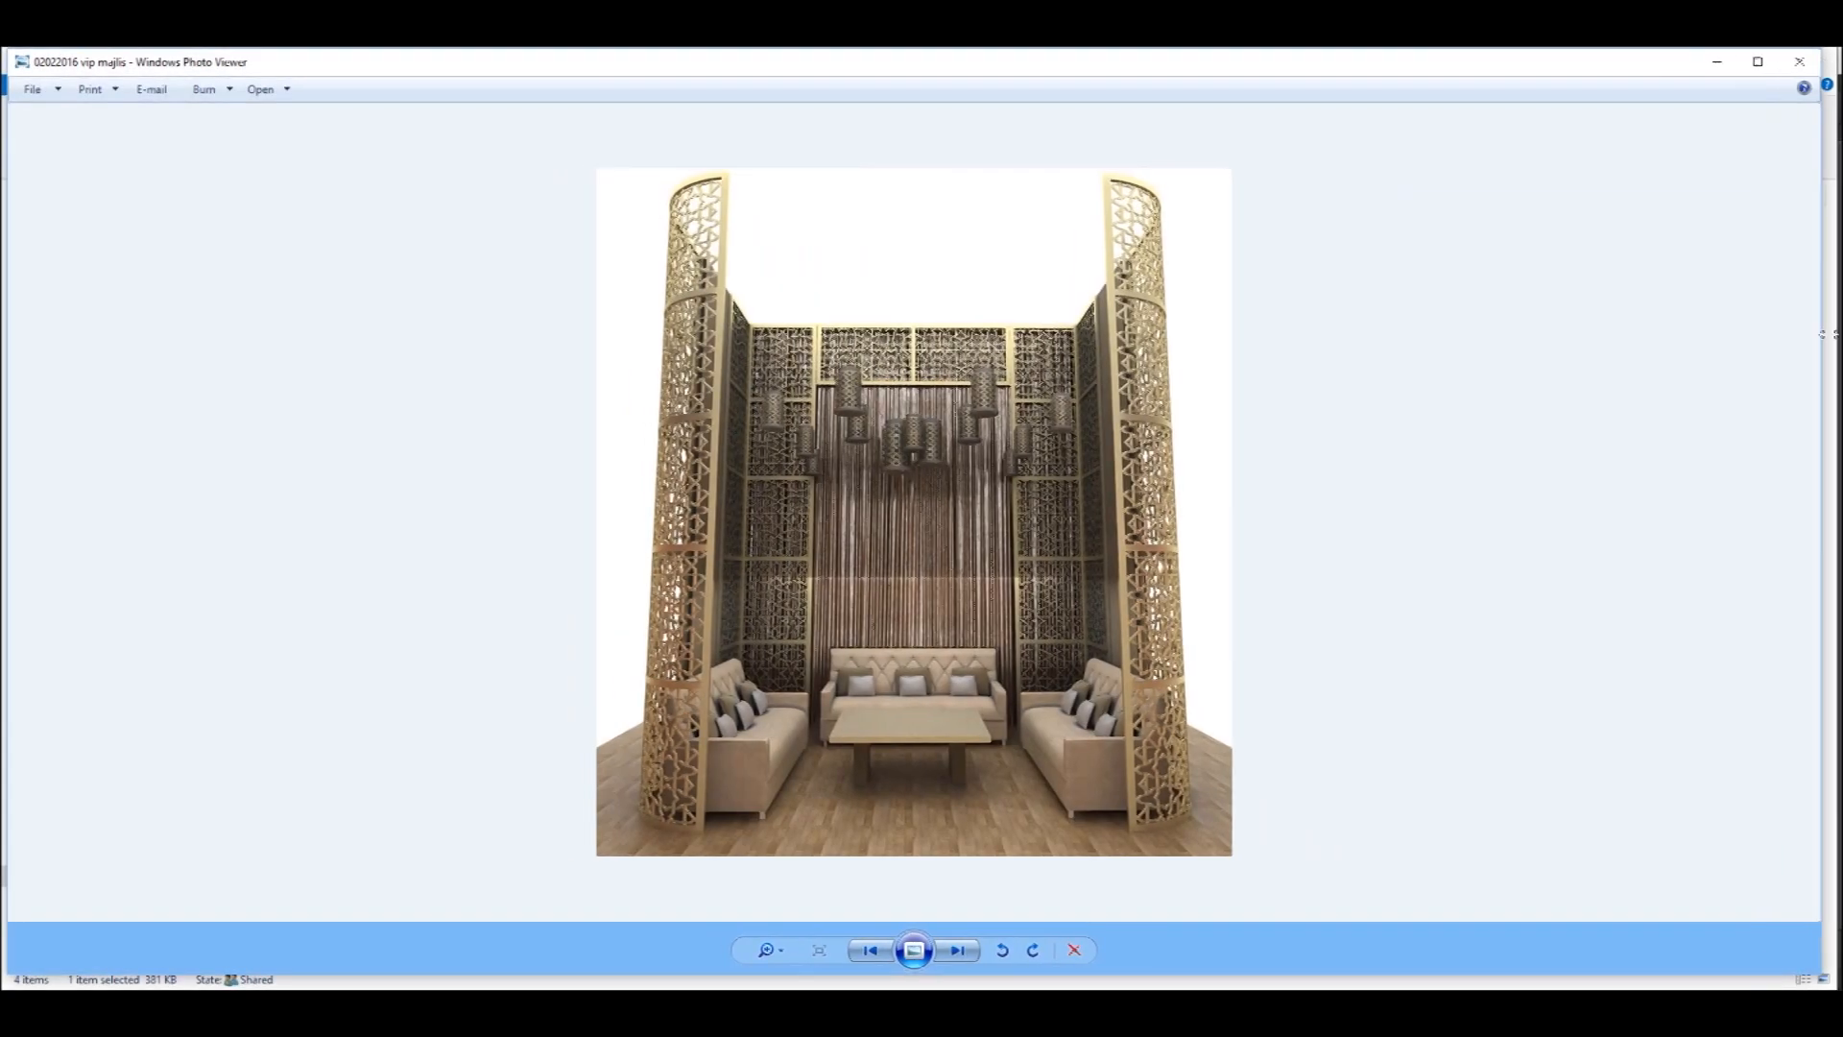
# - Examine the carved screens and hanging lanterns in the 02022016 vip majlis render and the image after it at close range
pyautogui.scroll(-3, 902, 538)
pyautogui.scroll(3, 1017, 710)
pyautogui.scroll(-3, 1128, 672)
pyautogui.scroll(5, 1363, 634)
pyautogui.scroll(-4, 1478, 518)
pyautogui.scroll(4, 1492, 298)
pyautogui.scroll(2, 1493, 278)
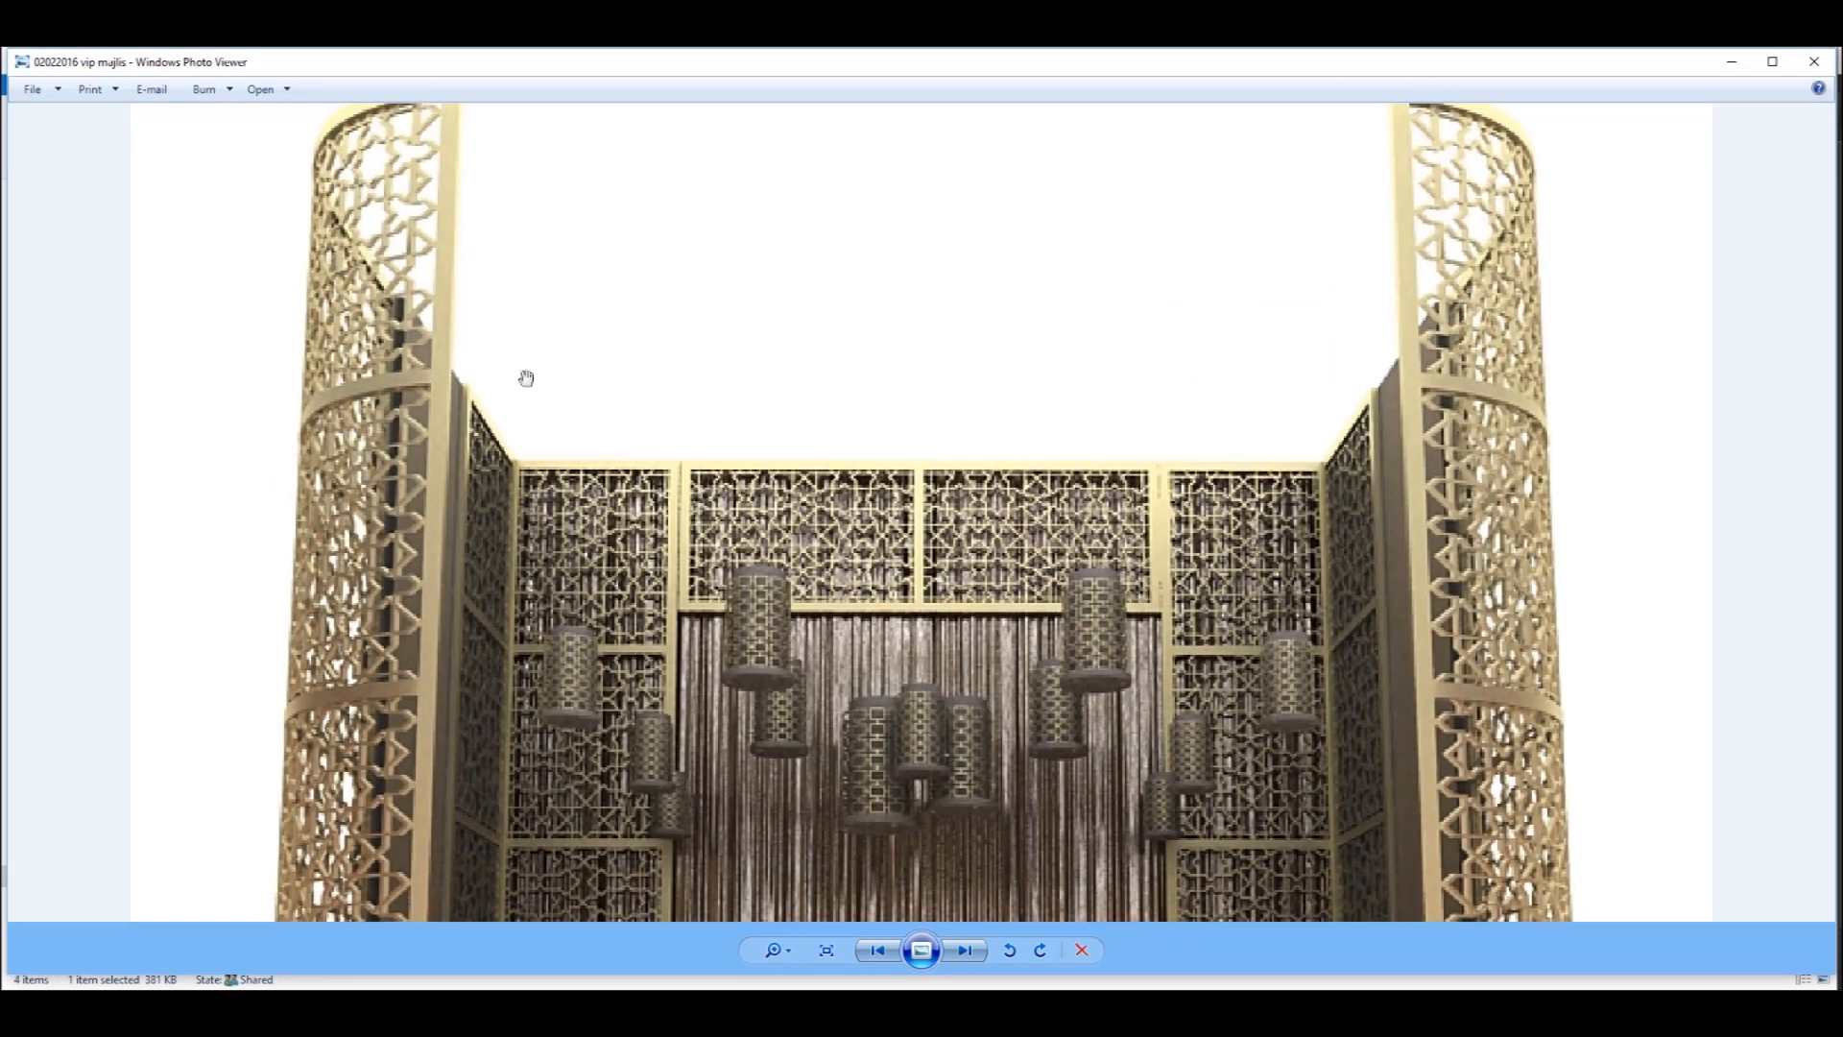
pyautogui.scroll(-4, 904, 620)
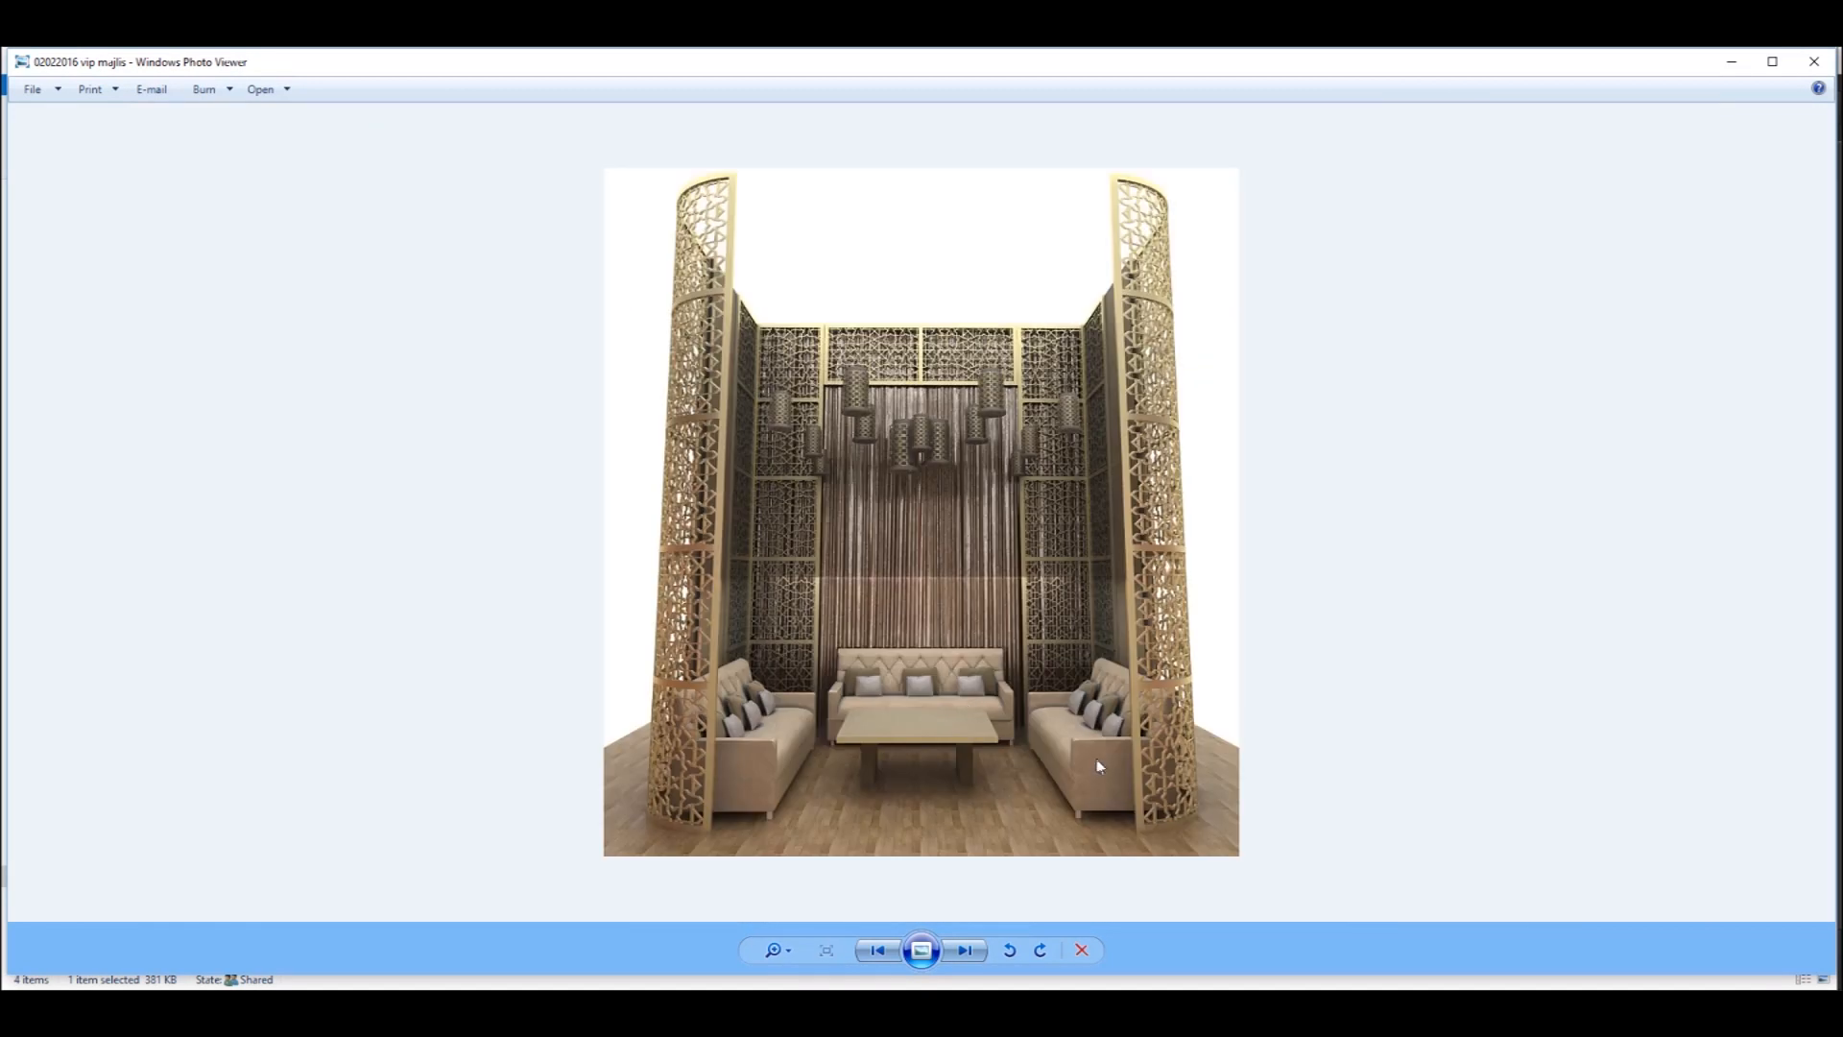
pyautogui.press('Right')
pyautogui.scroll(4, 907, 624)
pyautogui.scroll(-4, 903, 626)
pyautogui.scroll(4, 904, 623)
pyautogui.scroll(-4, 904, 624)
# - Examine the curved lattice columns and draped back wall in the 05022016 render, including the upper column details
pyautogui.press('Right')
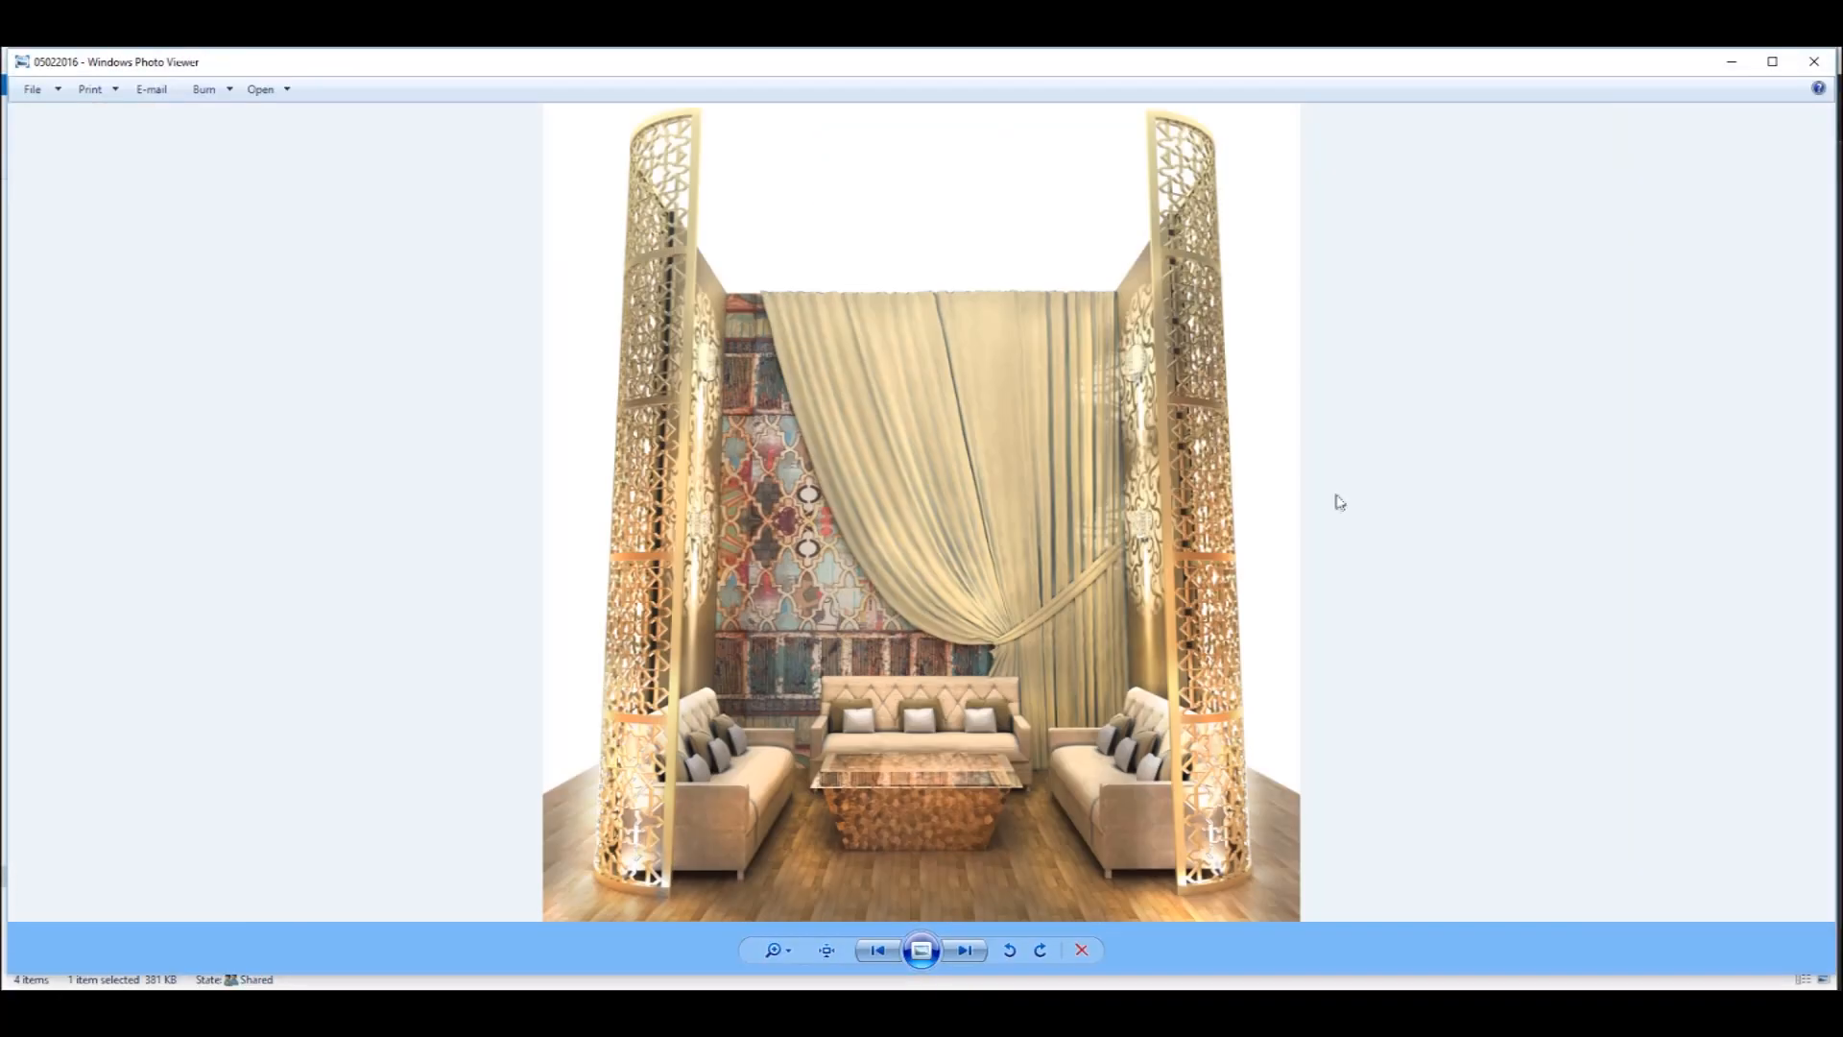
pyautogui.scroll(4, 1309, 869)
pyautogui.moveTo(1247, 431); pyautogui.dragTo(1182, 953)
pyautogui.moveTo(1632, 259); pyautogui.dragTo(1649, 803)
pyautogui.scroll(3, 307, 292)
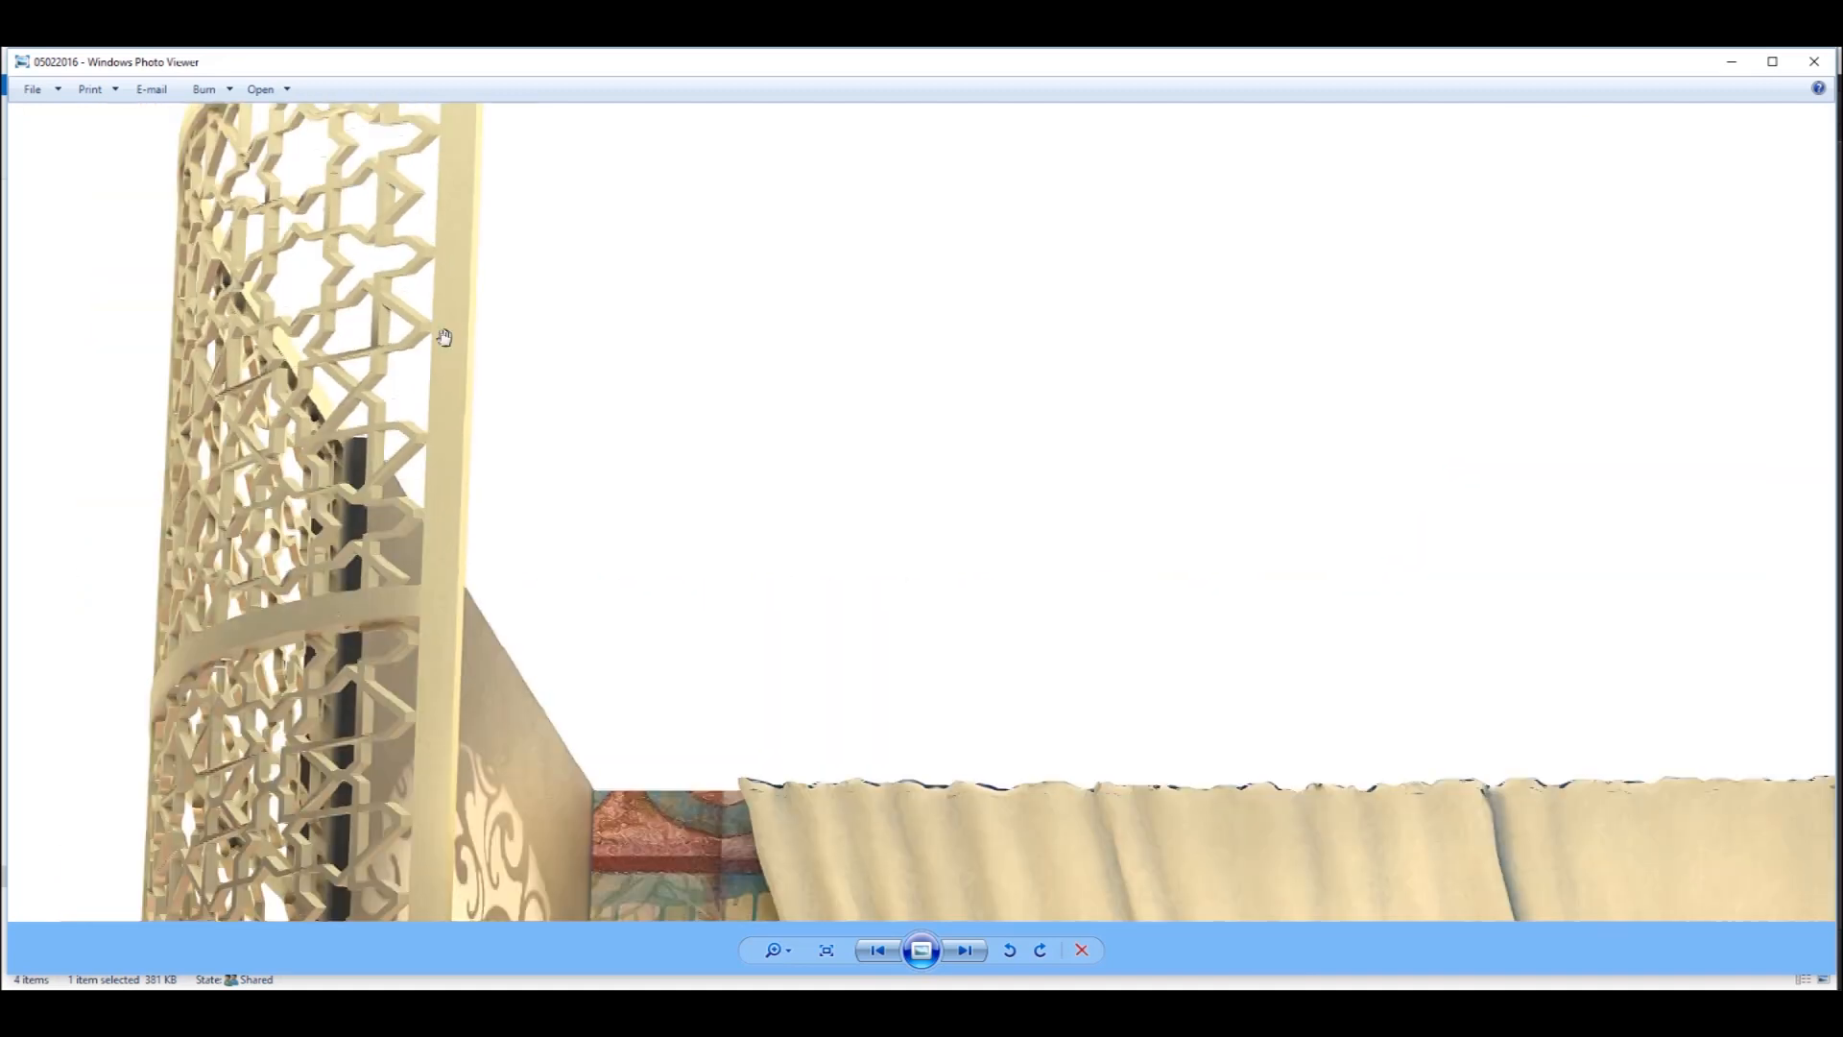
pyautogui.scroll(-6, 445, 337)
pyautogui.scroll(3, 1183, 327)
pyautogui.scroll(-3, 1183, 326)
# - Examine the crescent-shaped carved screen and wall lattices in the 07022016 render, and view the images that follow it
pyautogui.press('Right')
pyautogui.scroll(3, 1129, 600)
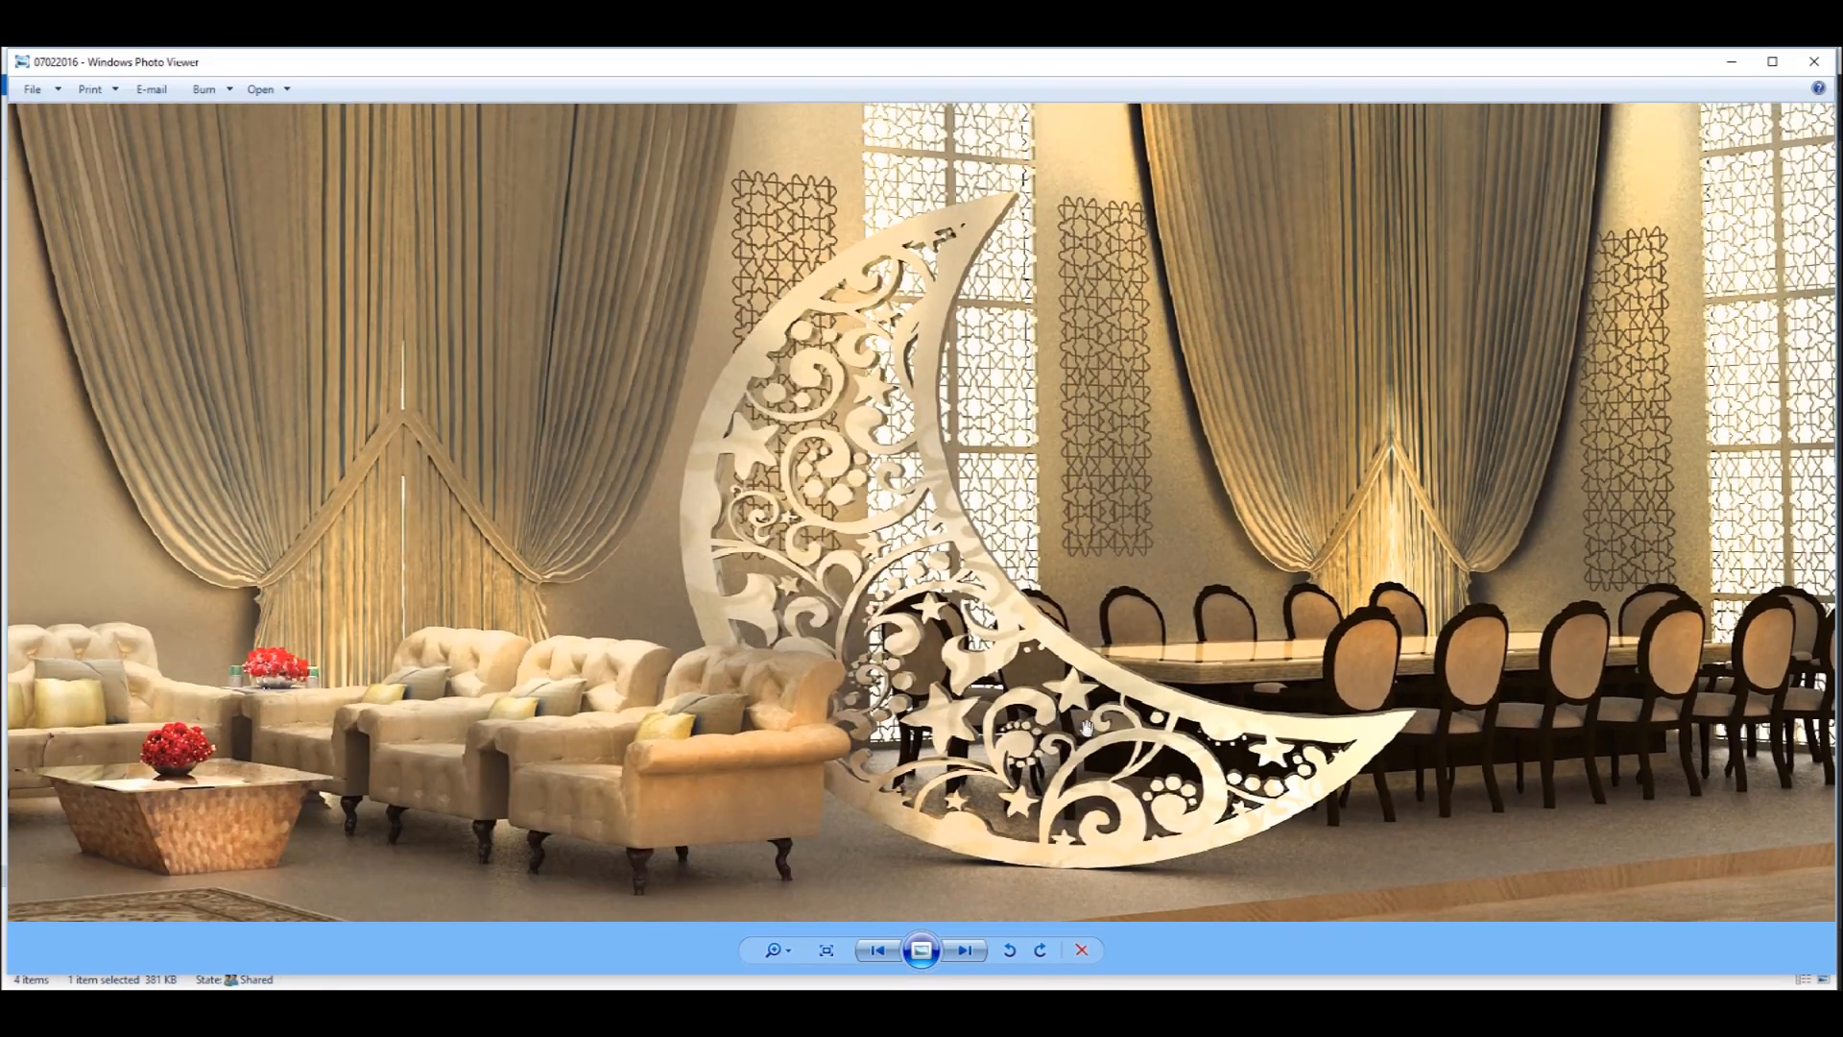
pyautogui.press('Right')
pyautogui.press('Right')
pyautogui.scroll(2, 960, 633)
pyautogui.scroll(-2, 939, 648)
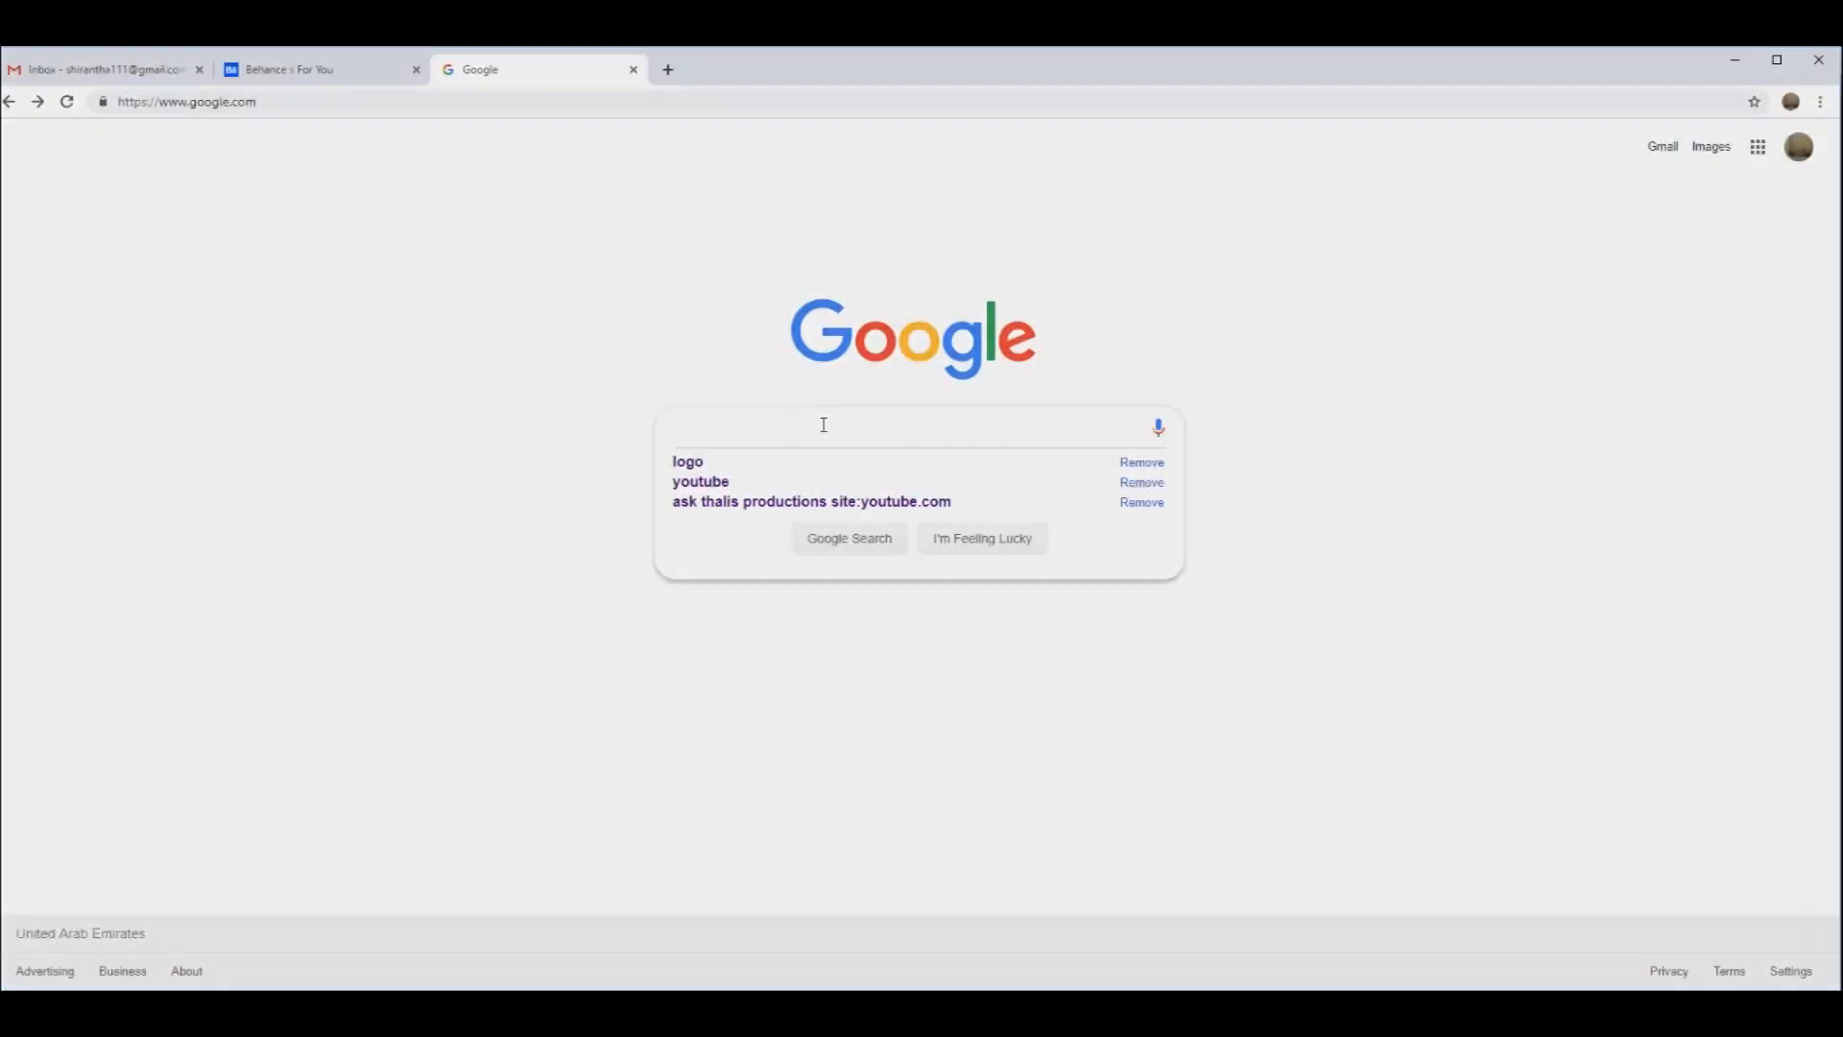
# - Switch to Chrome and search Google for images of "mashrabiya pattern vector"
pyautogui.write('ma')
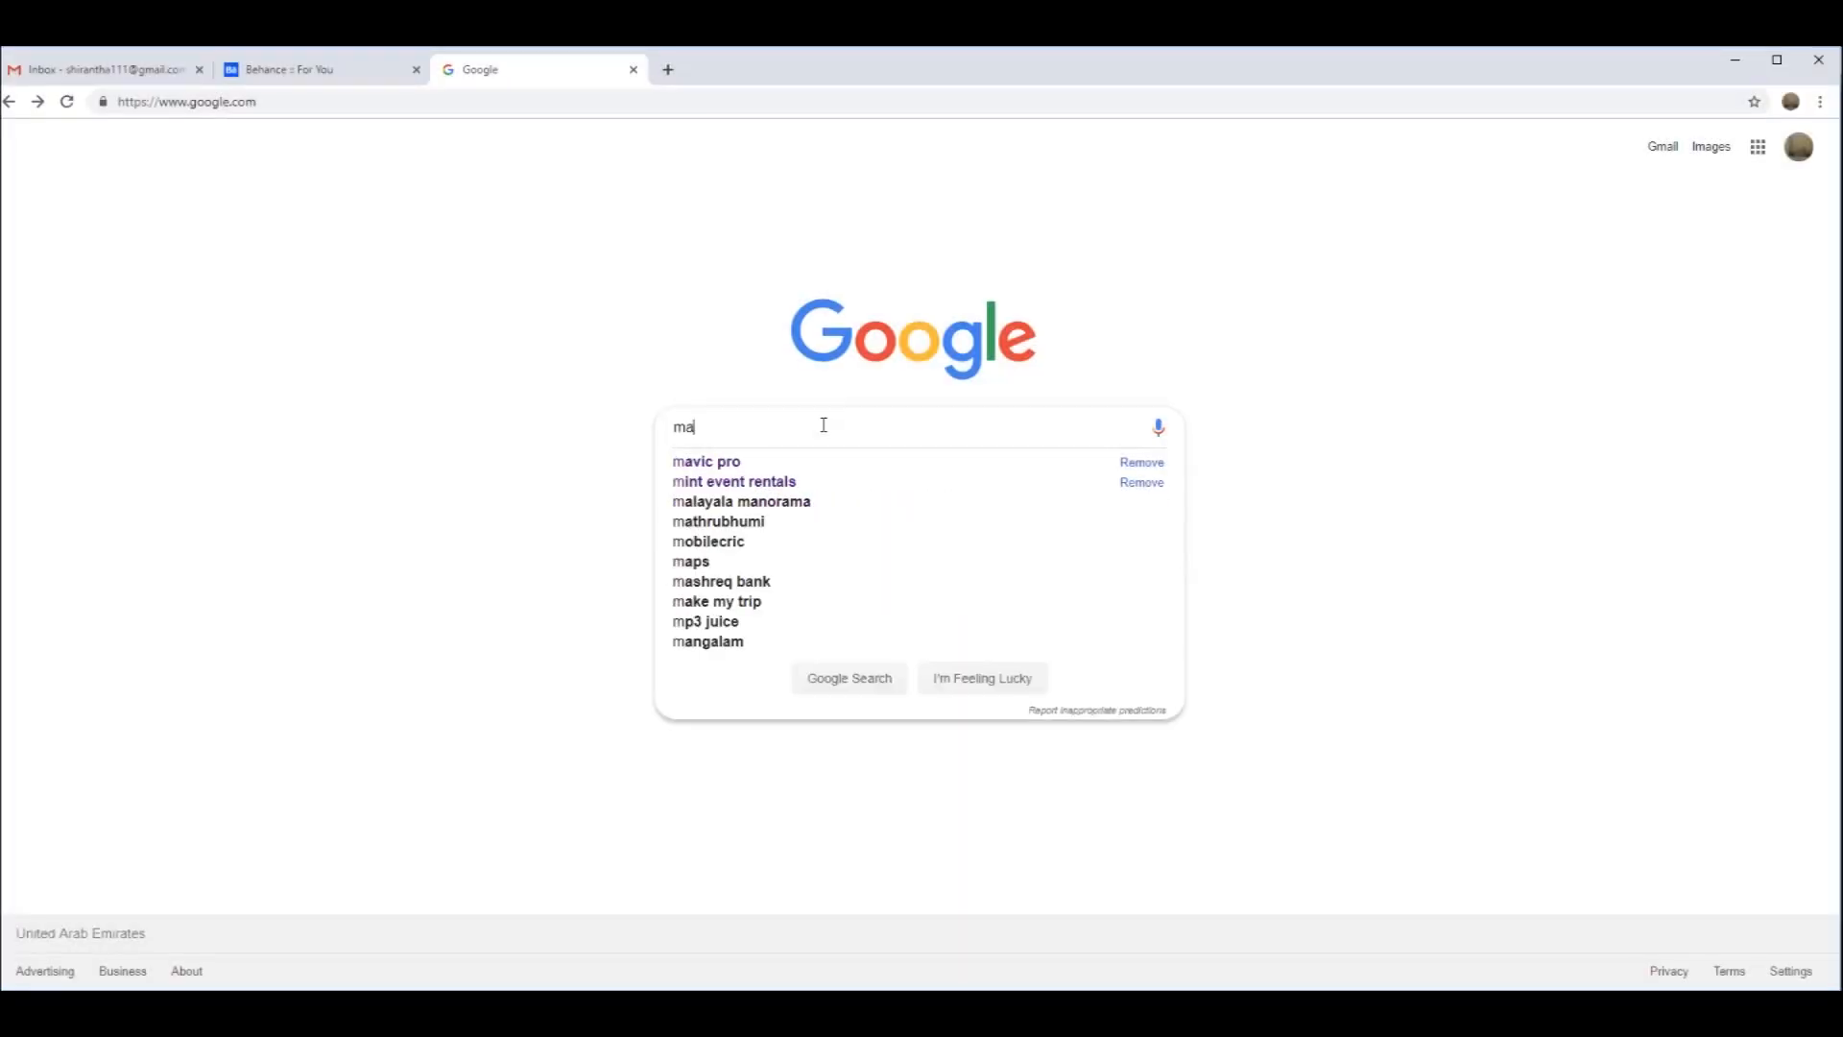
pyautogui.write('shrabiya')
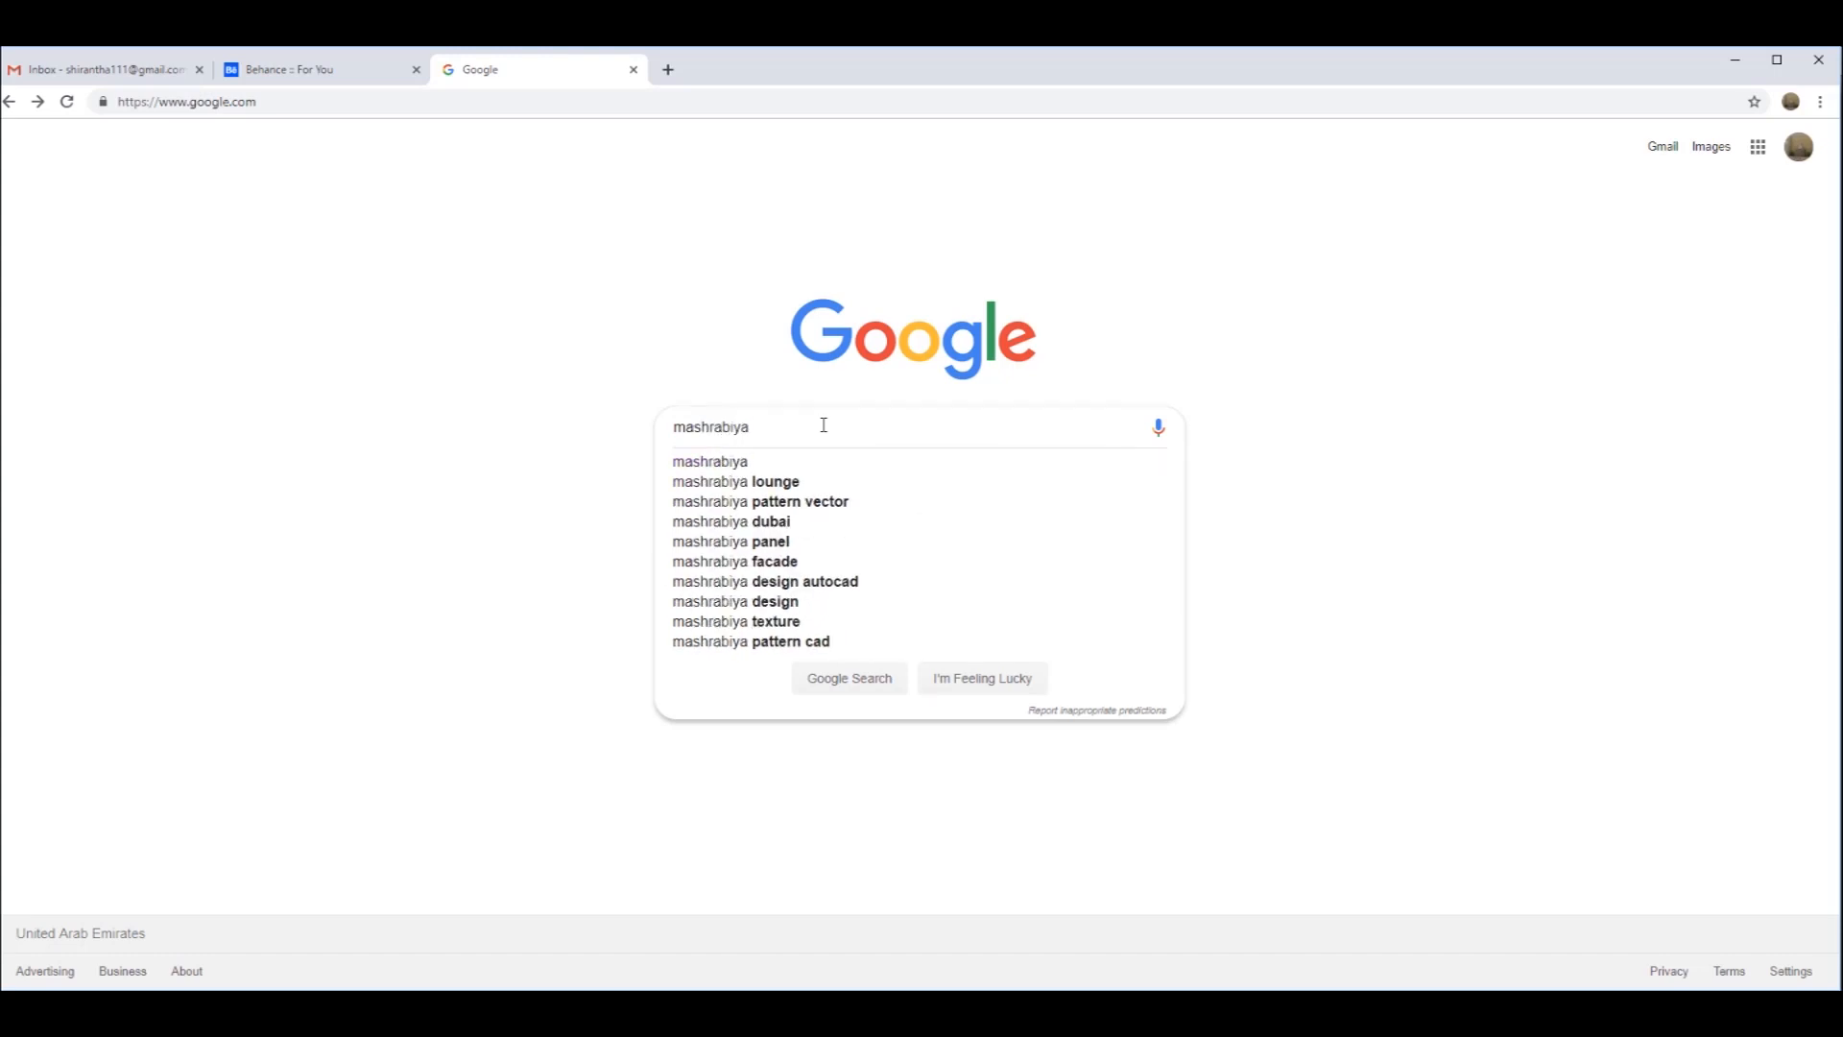
pyautogui.write(' patter')
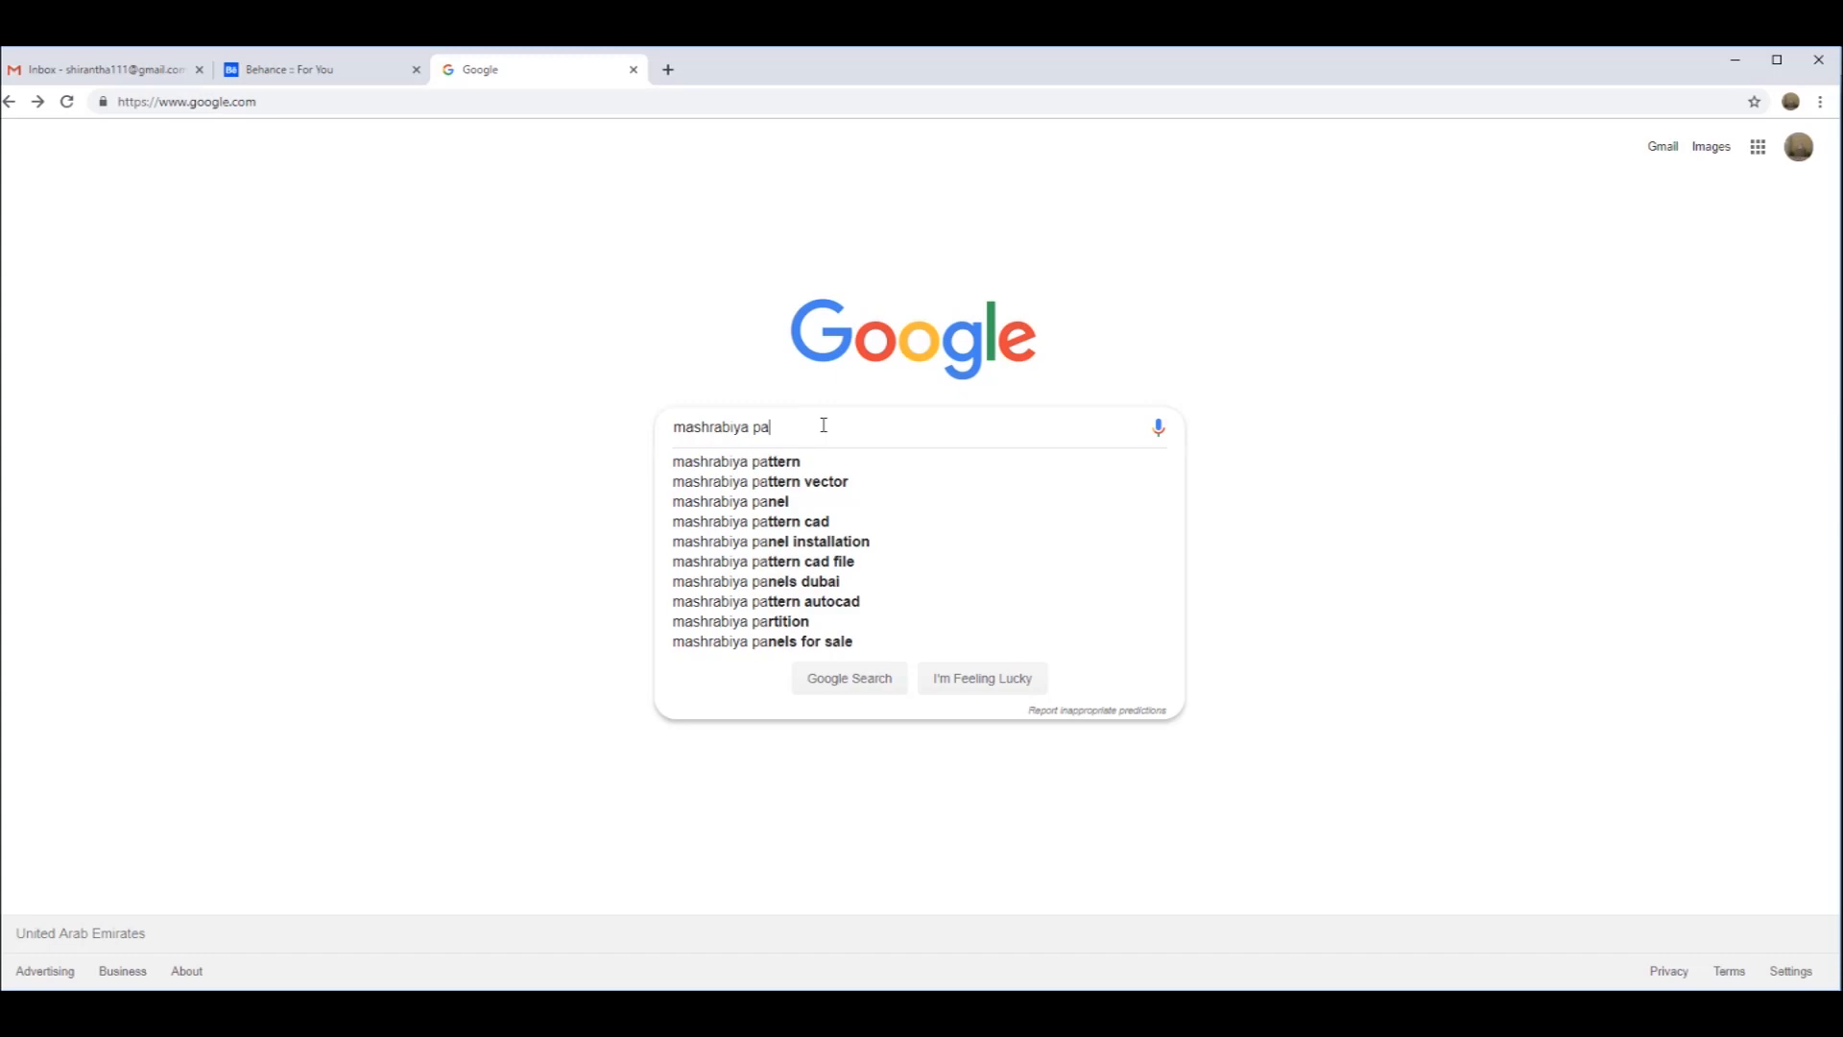
pyautogui.press('Down')
pyautogui.press('Down')
pyautogui.press('Return')
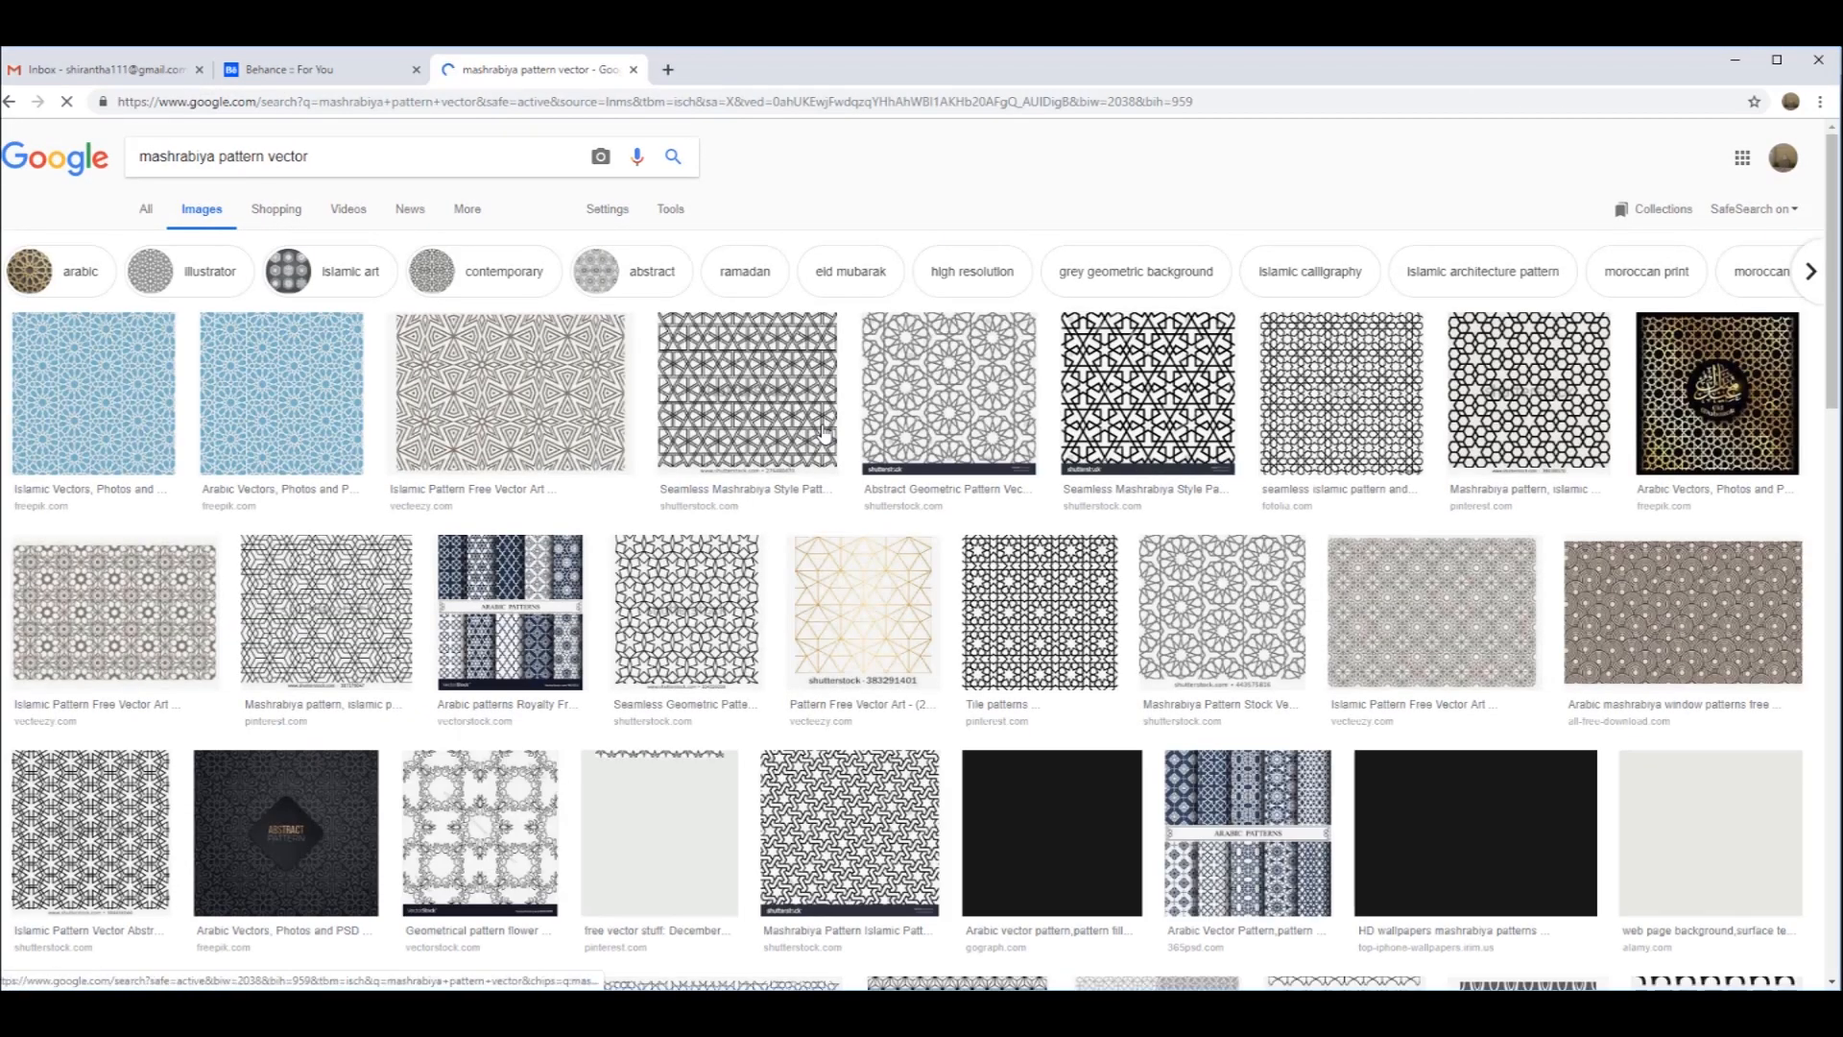
# - Open the GetDrawings page of the black-and-white hexagon and star pattern and enlarge its 800x800 seamless Islamic pattern image
pyautogui.scroll(-2, 824, 432)
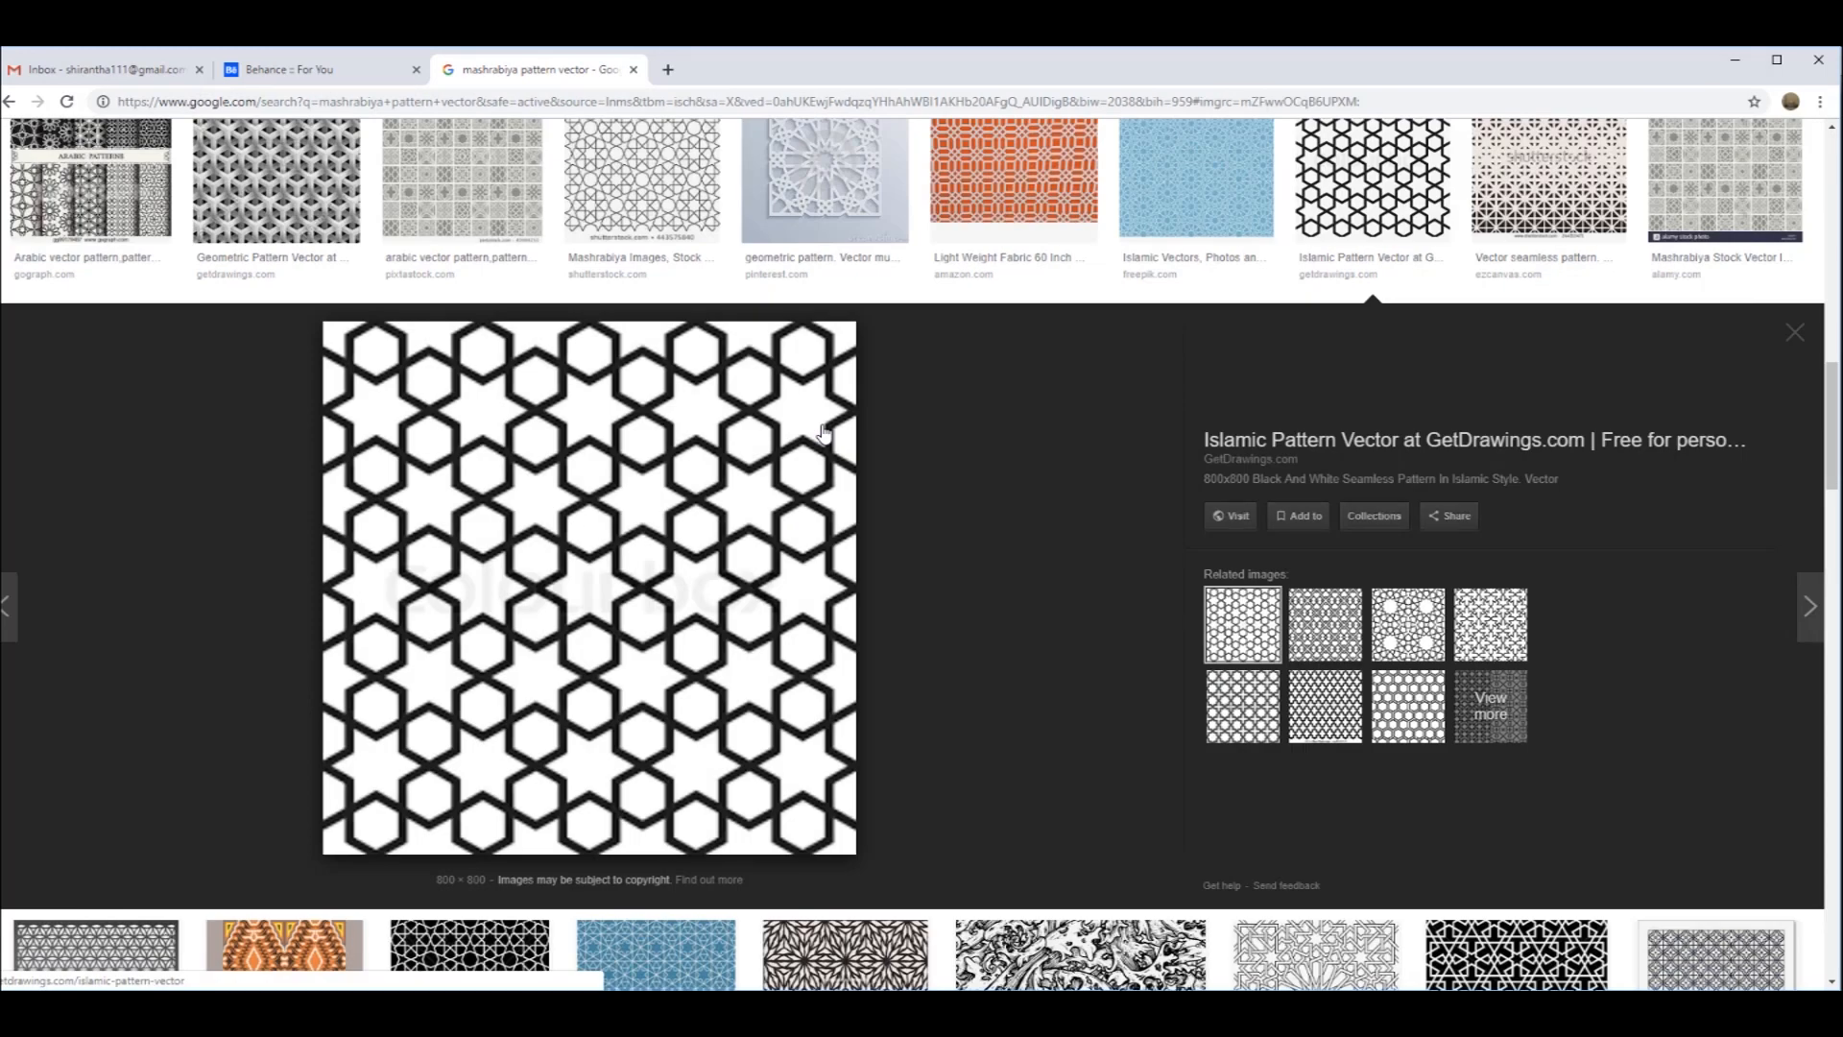
pyautogui.click(824, 432)
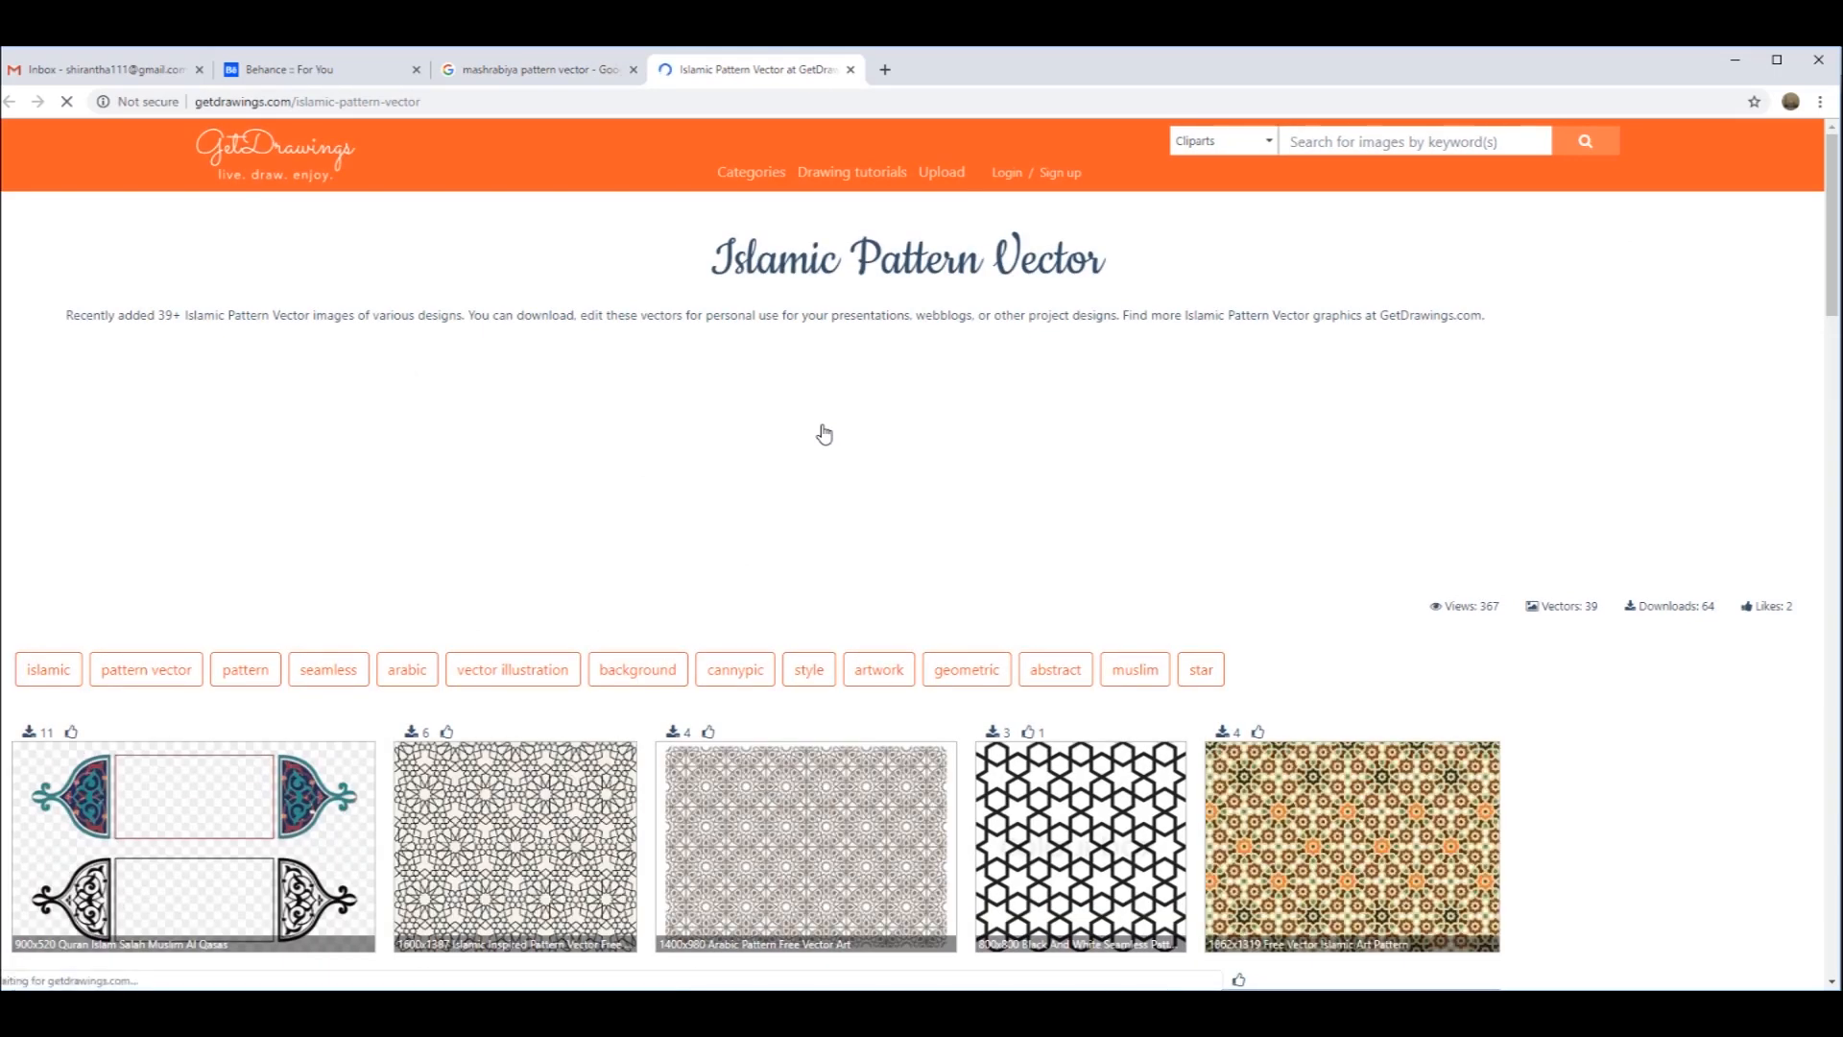
pyautogui.scroll(-1, 823, 434)
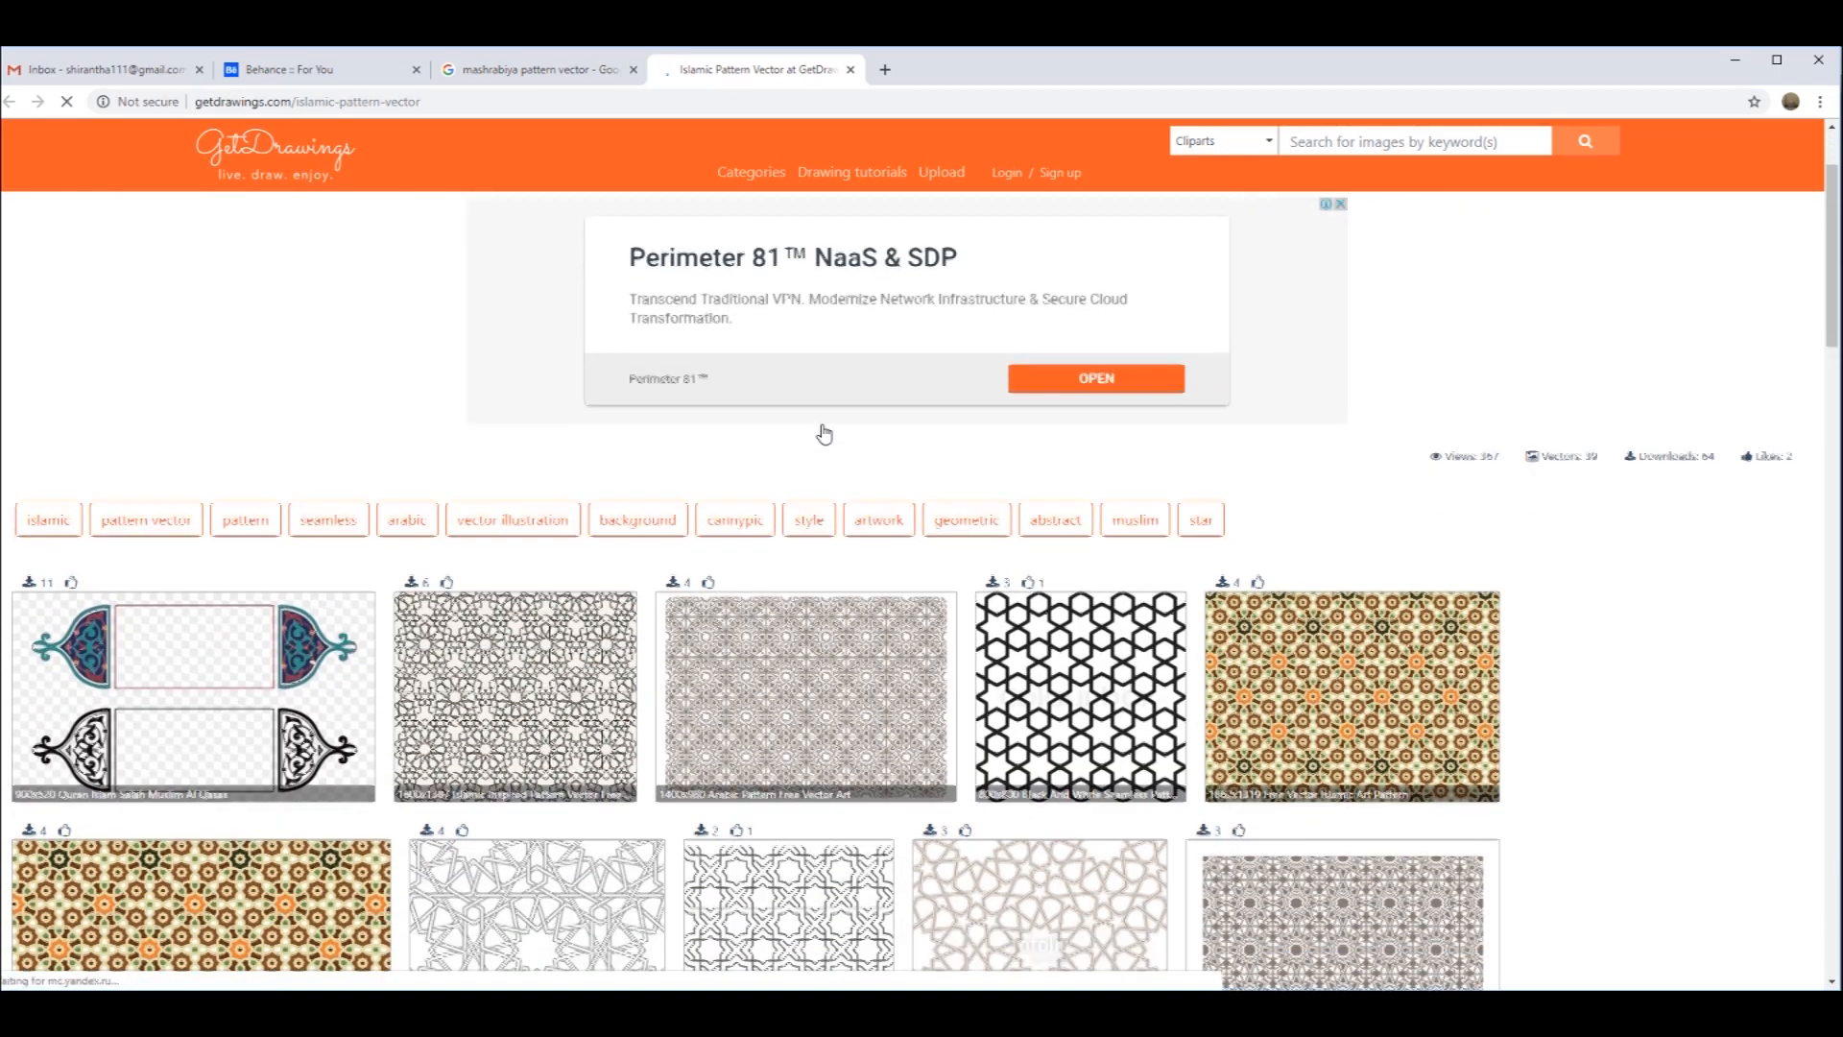
pyautogui.click(824, 433)
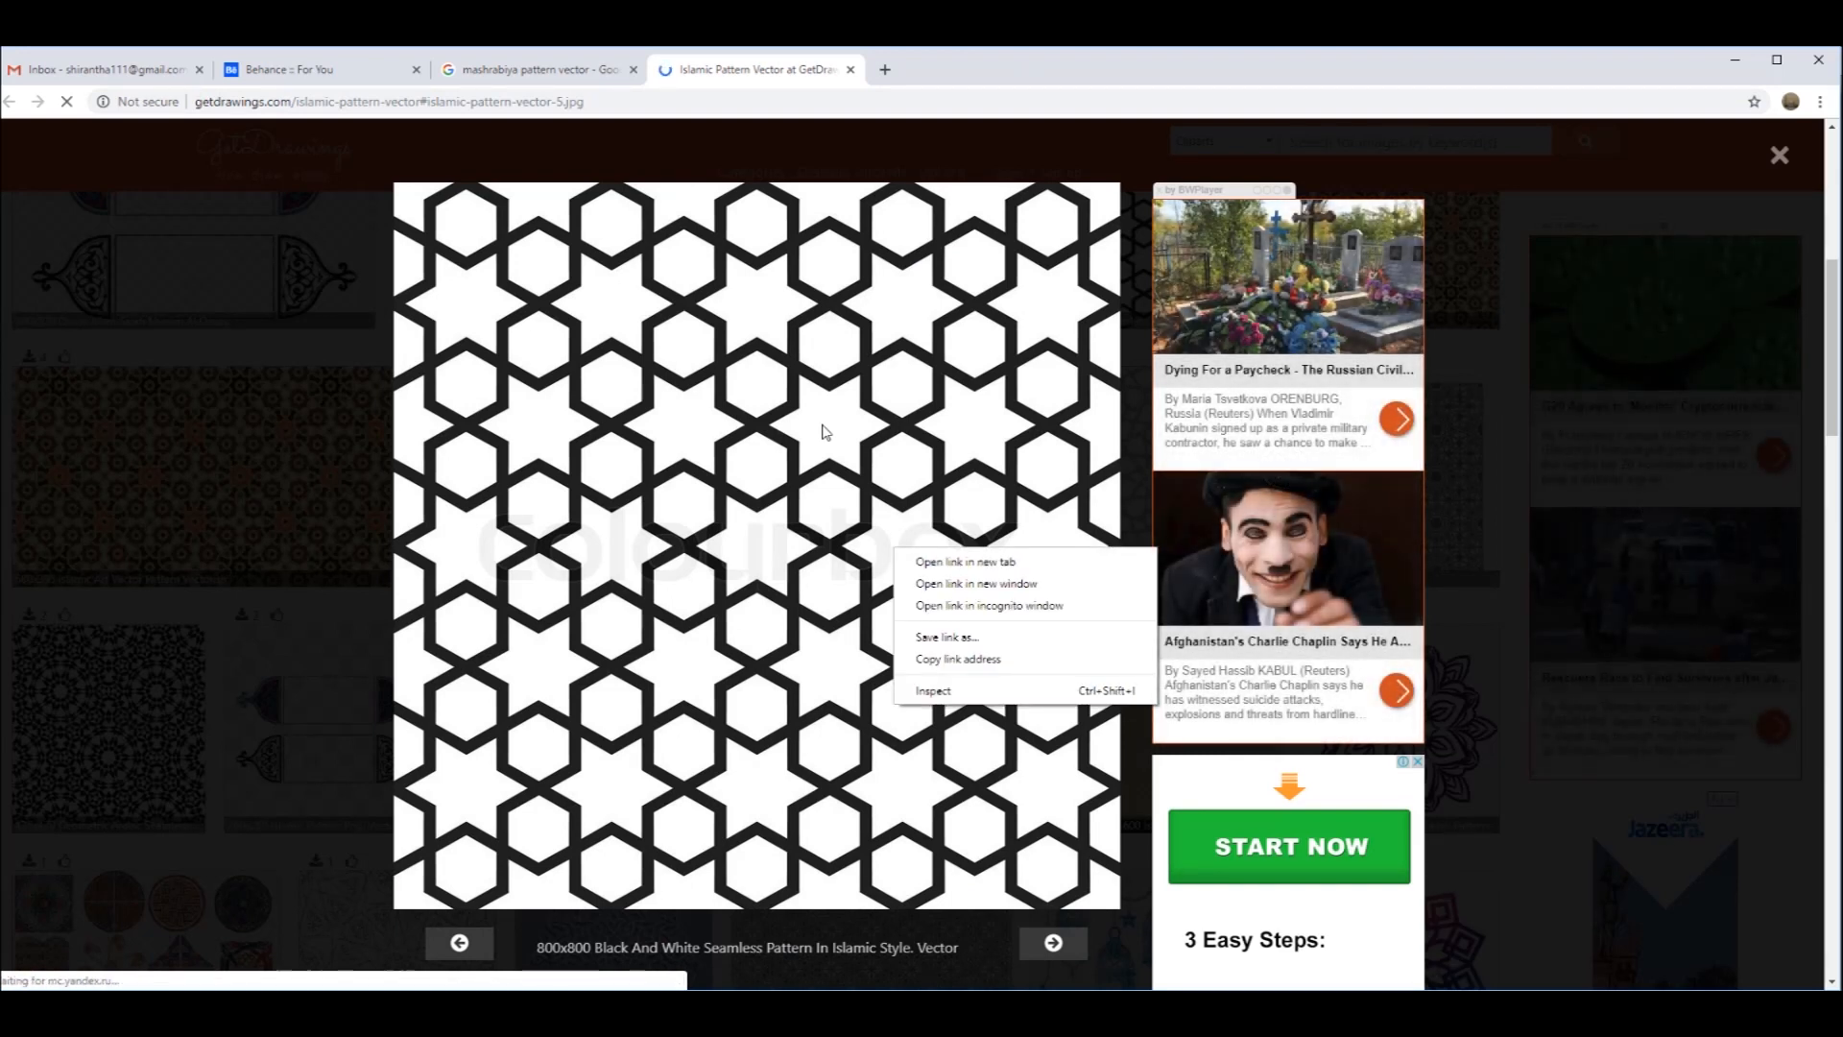
pyautogui.click(823, 425)
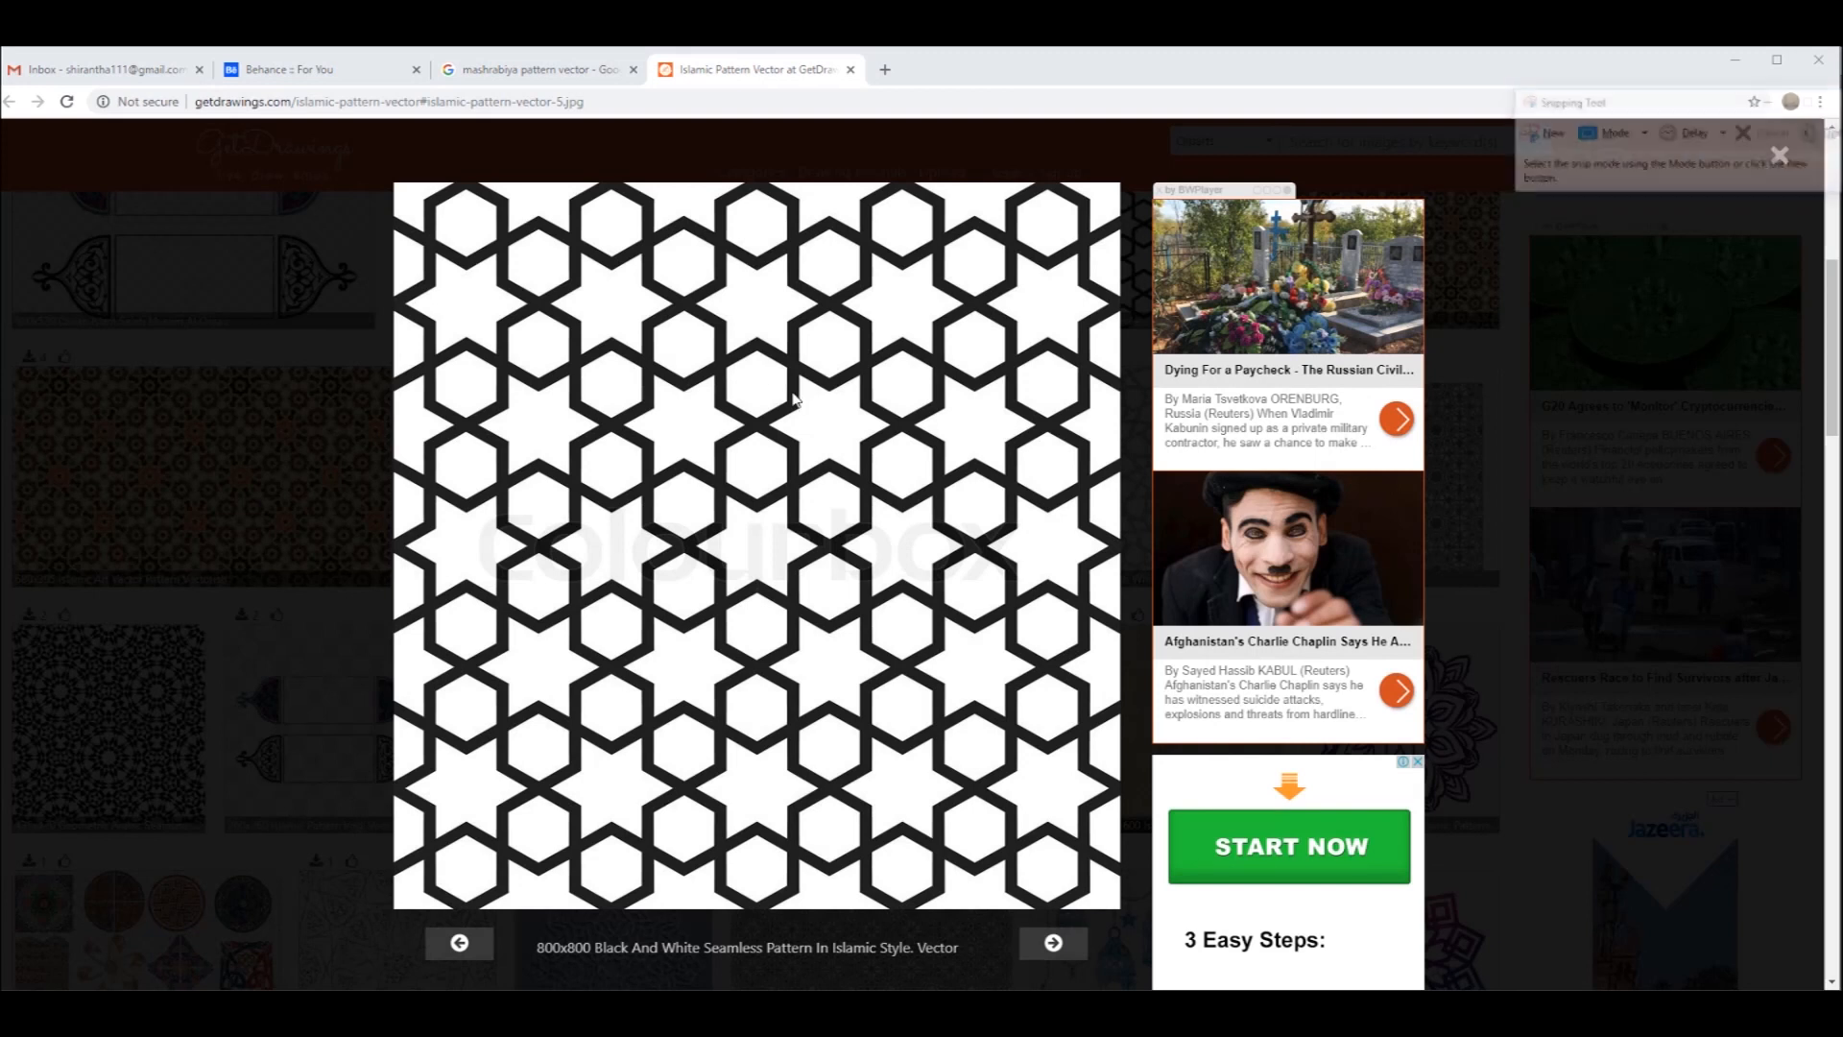
# - Capture the entire enlarged hexagon and star pattern as a new snip with the Snipping Tool
pyautogui.moveTo(1564, 102); pyautogui.dragTo(1493, 219)
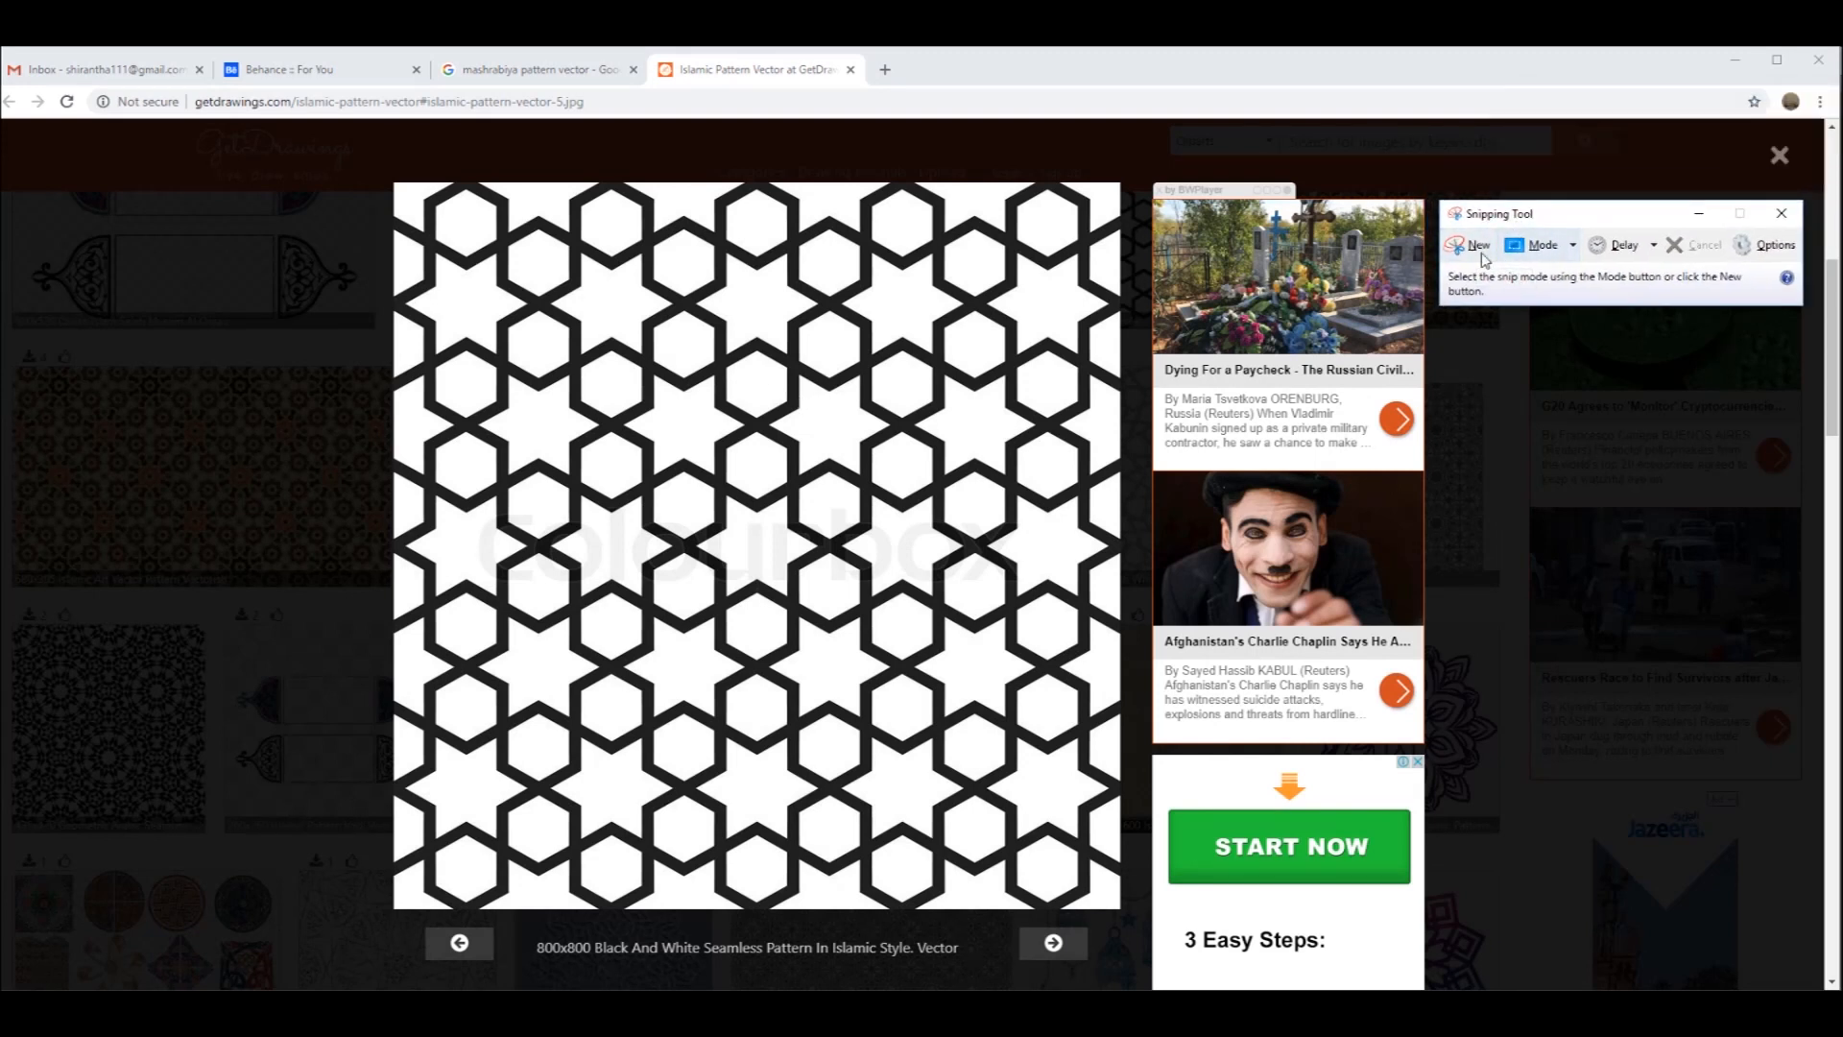
pyautogui.click(1475, 248)
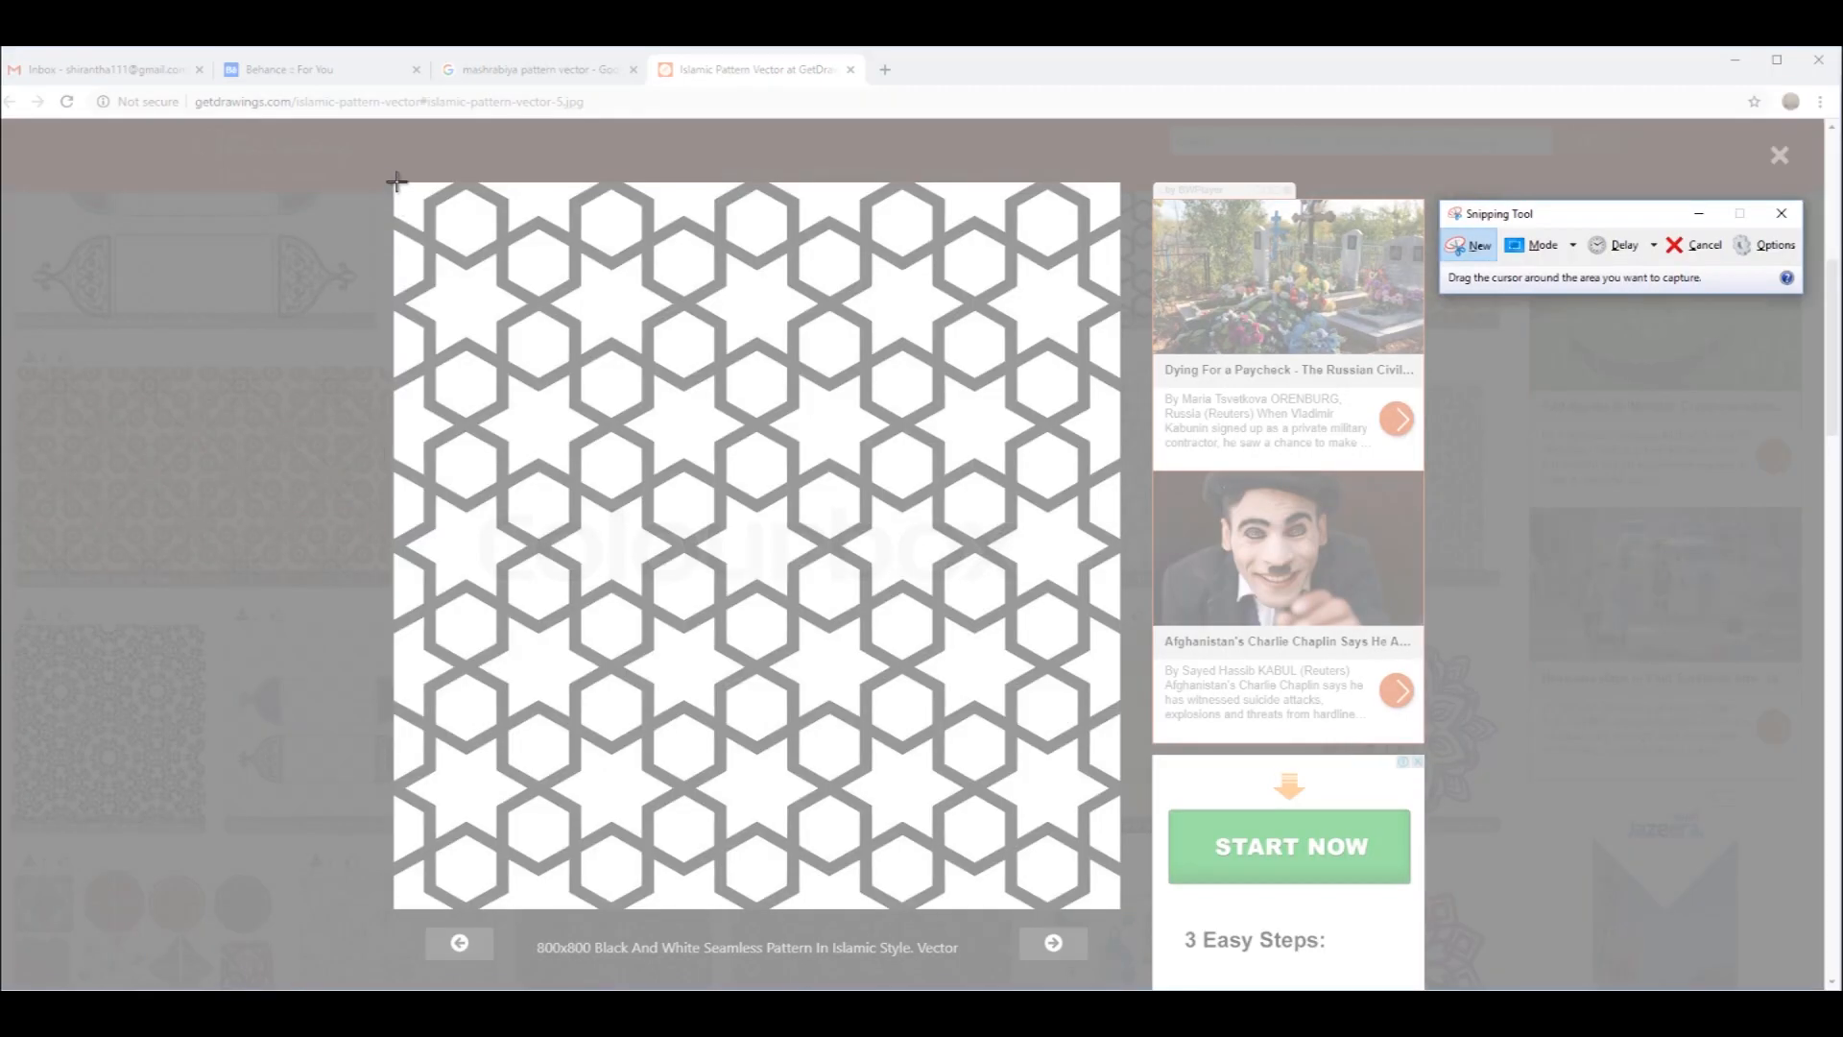
pyautogui.moveTo(391, 180); pyautogui.dragTo(1122, 909)
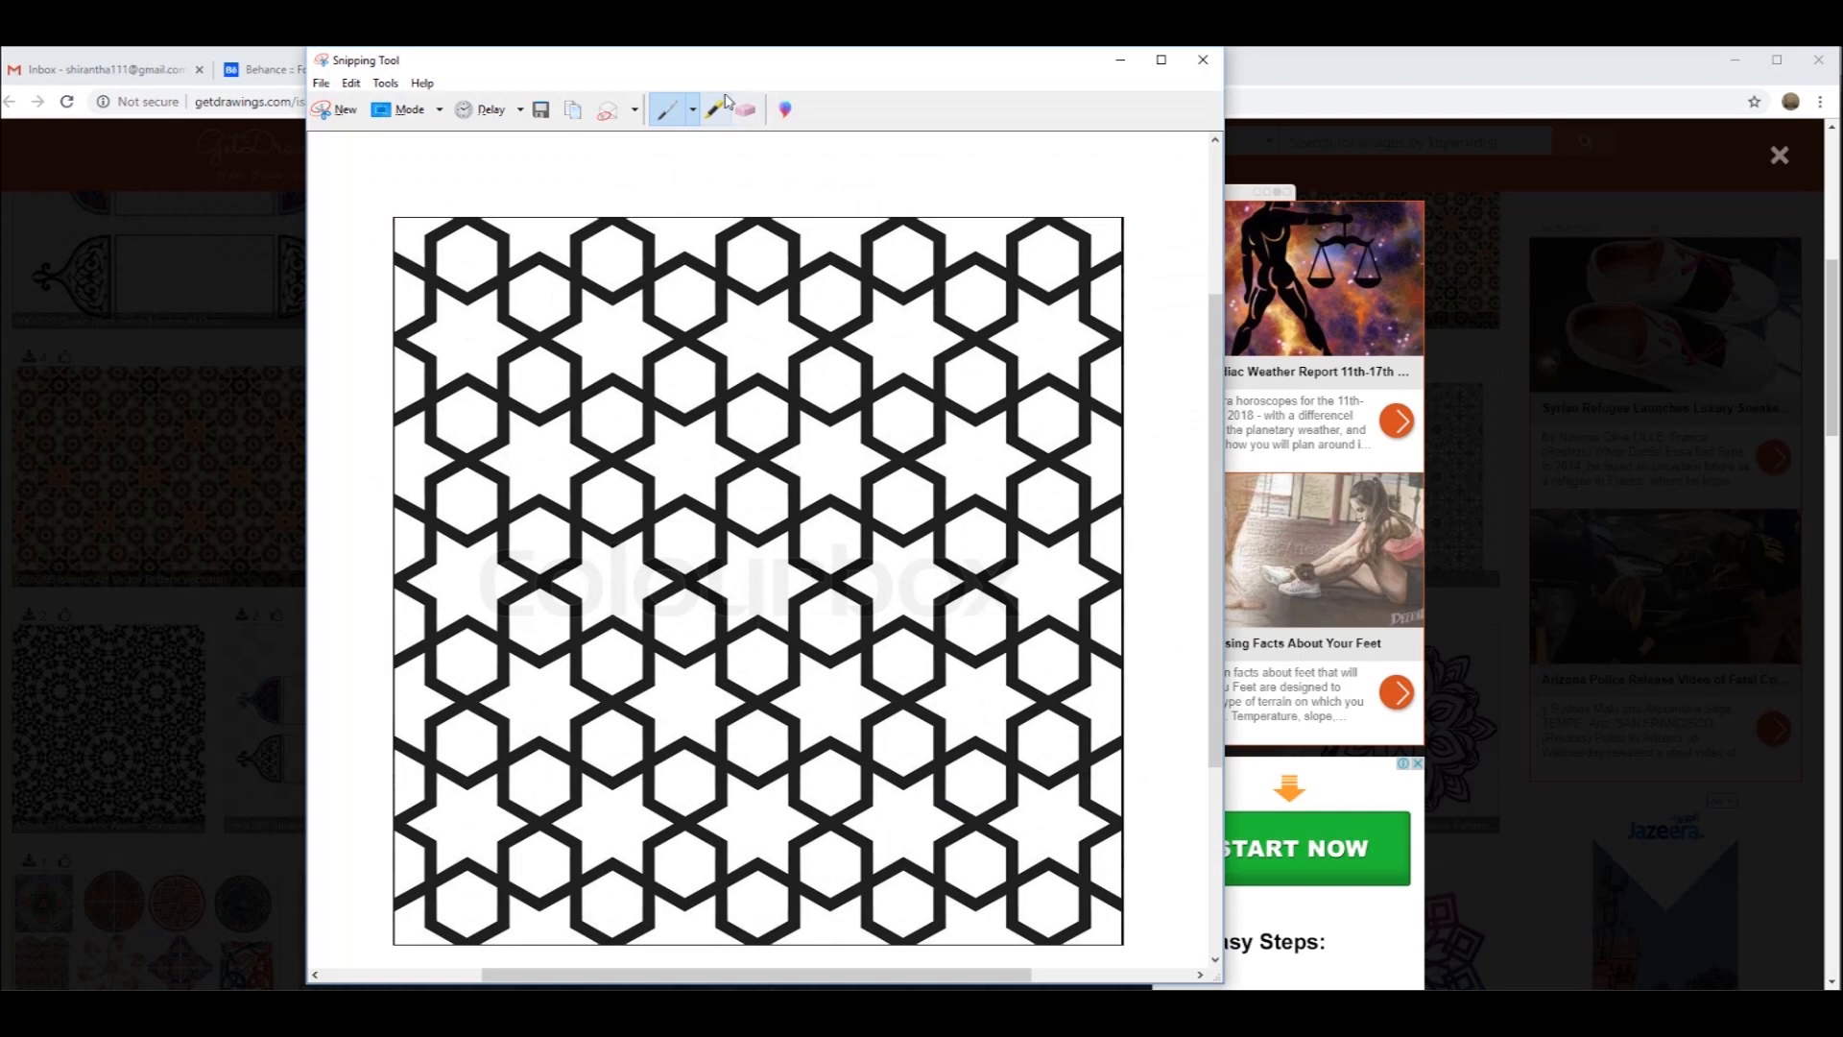
# - Save the snip as the JPEG file Capture in the ask thalis folder and close the Snipping Tool
pyautogui.click(540, 109)
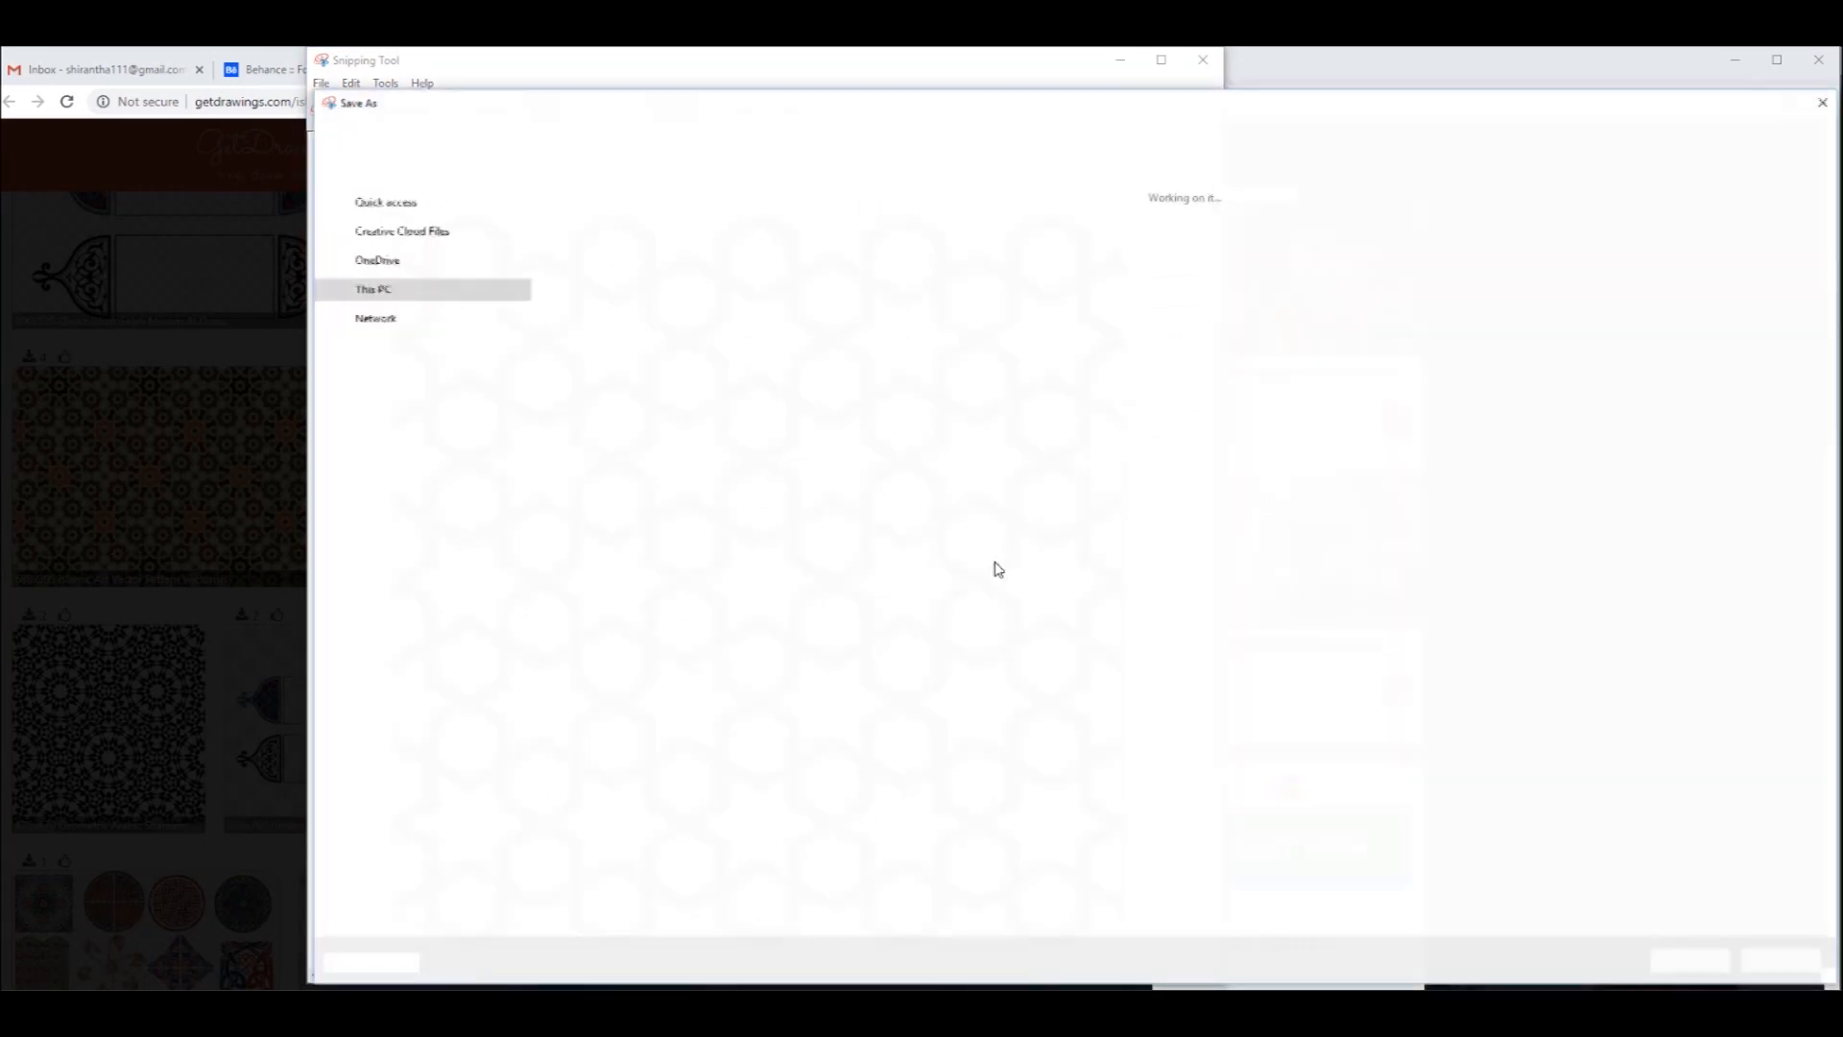
pyautogui.click(1052, 678)
pyautogui.press('BackSpace')
pyautogui.press('BackSpace')
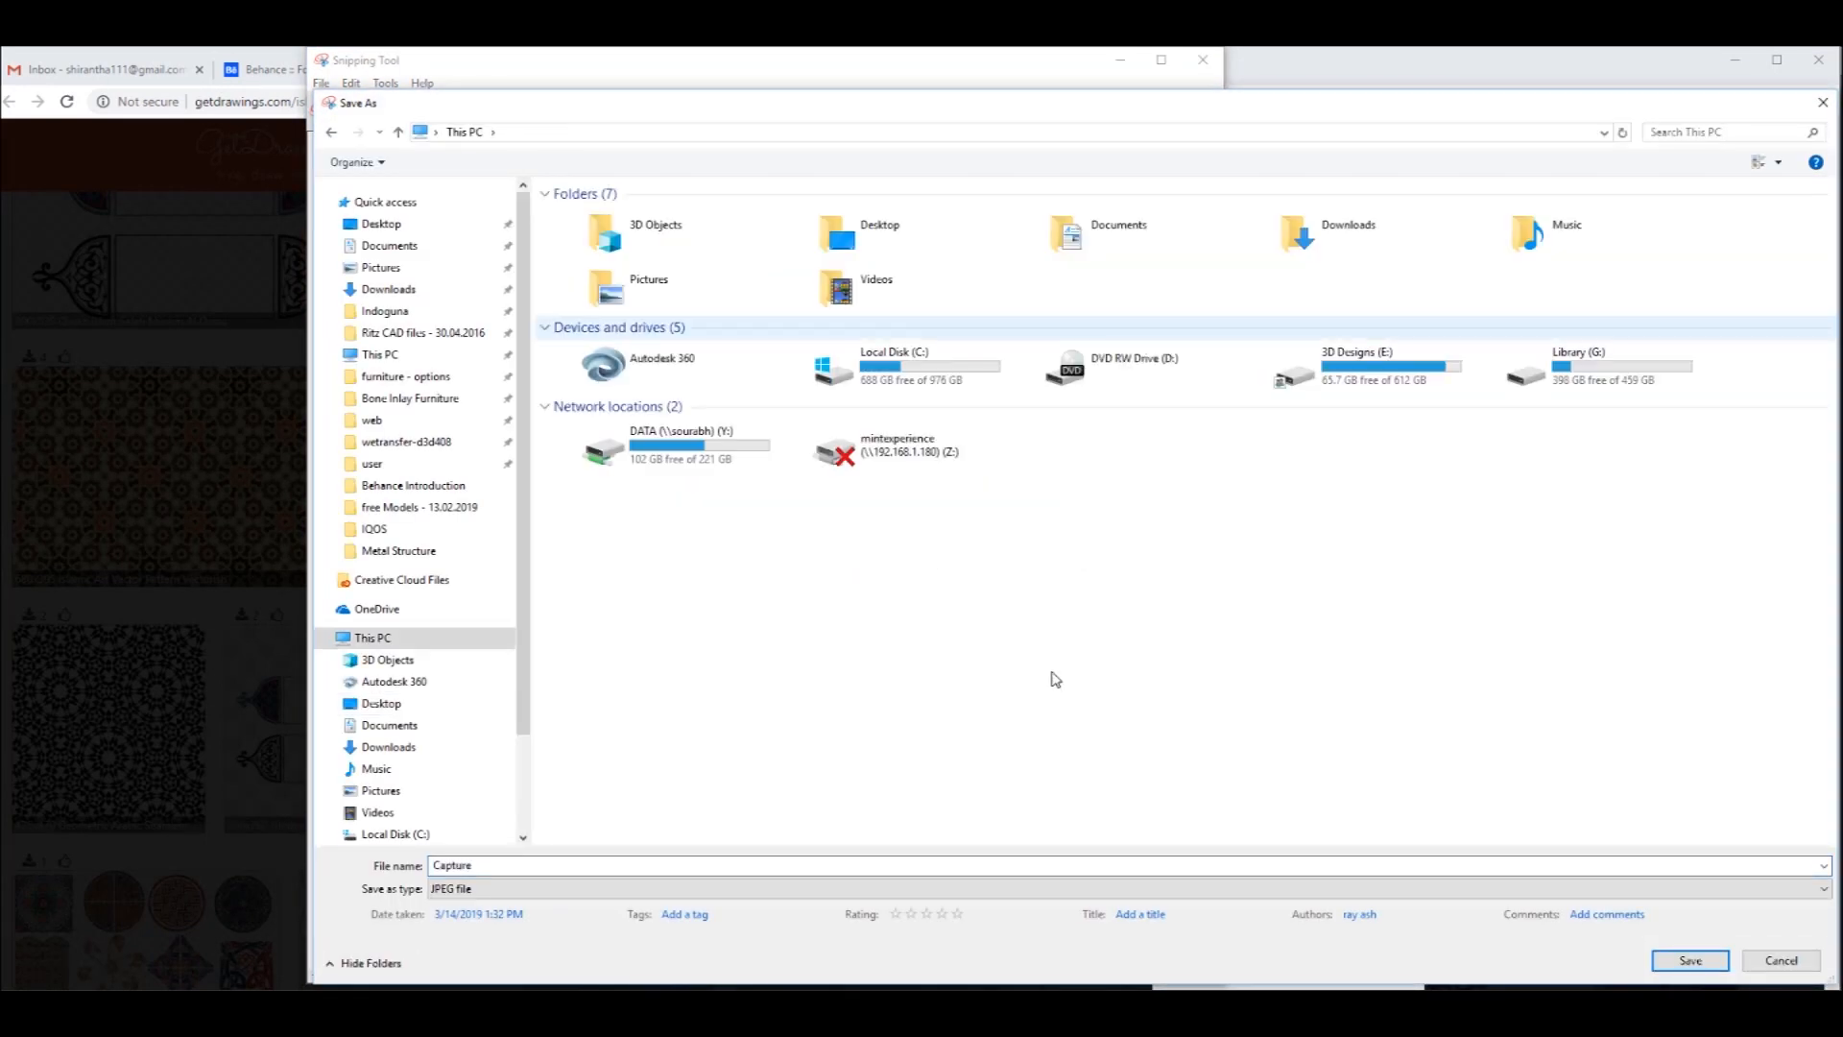
pyautogui.click(1121, 262)
pyautogui.press('Return')
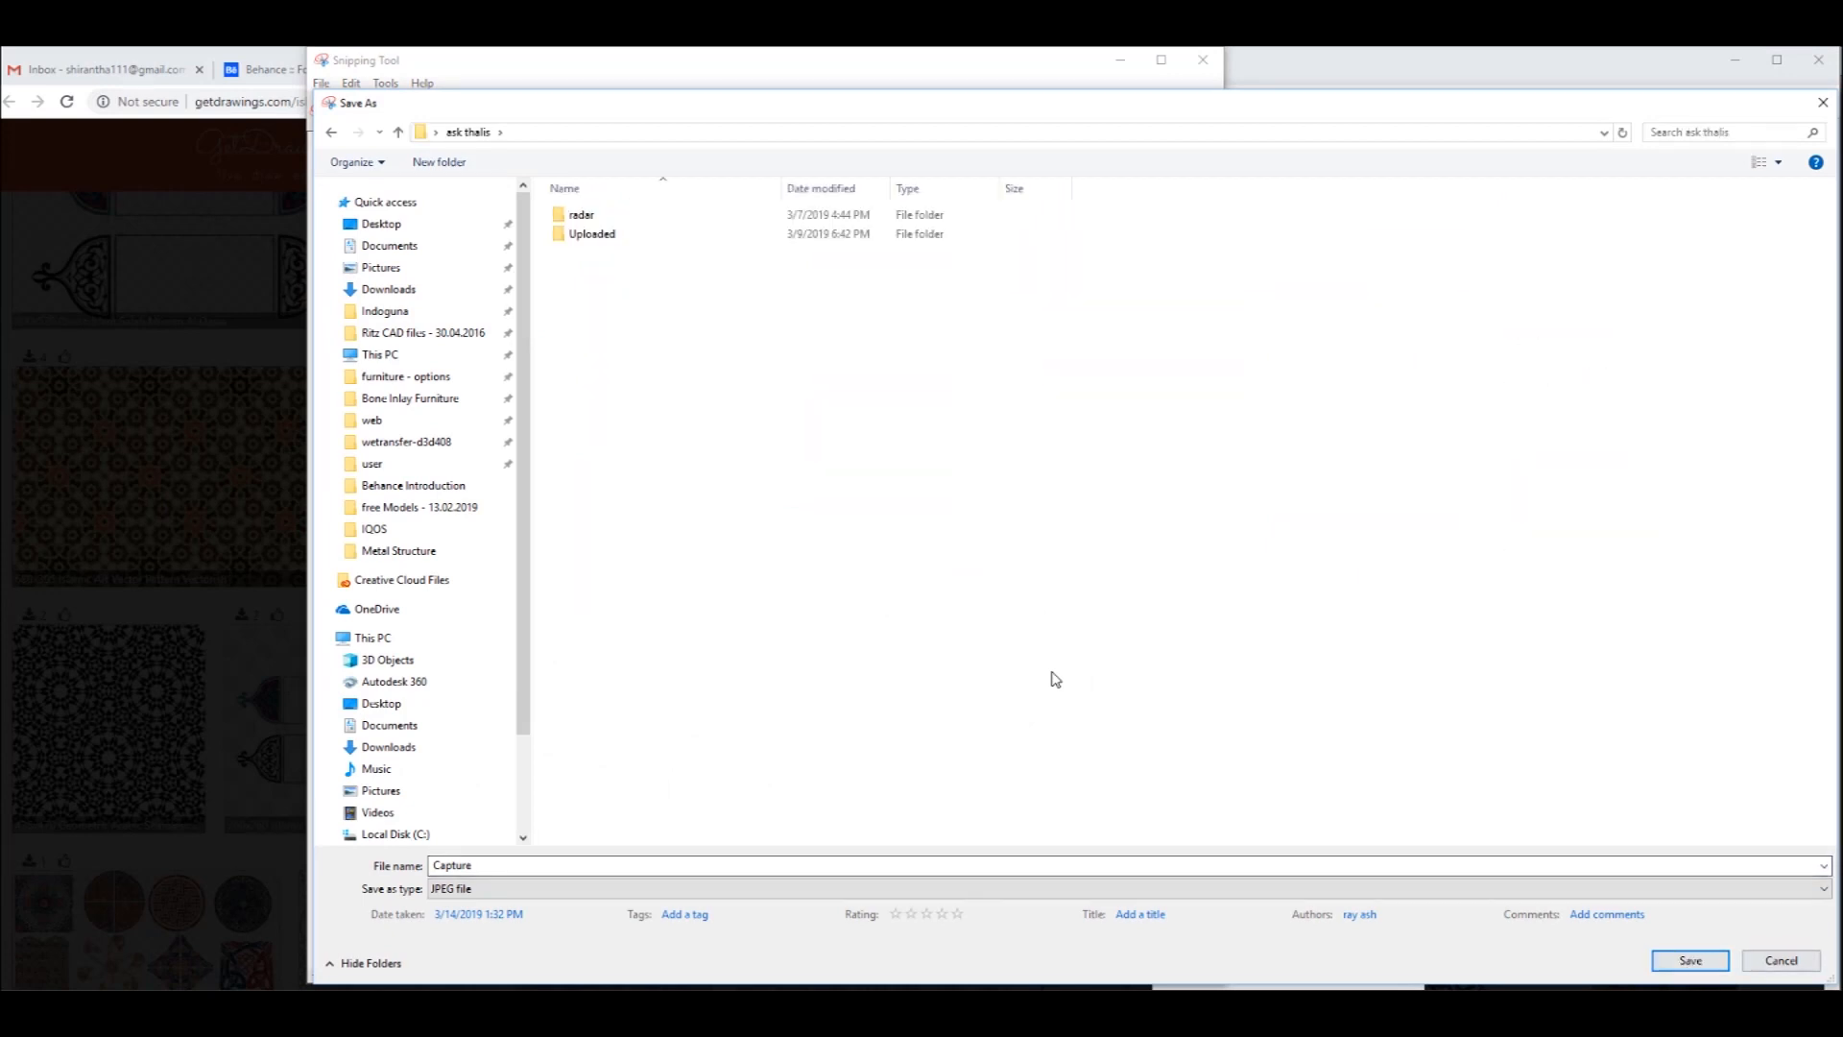
pyautogui.press('Return')
pyautogui.click(1203, 60)
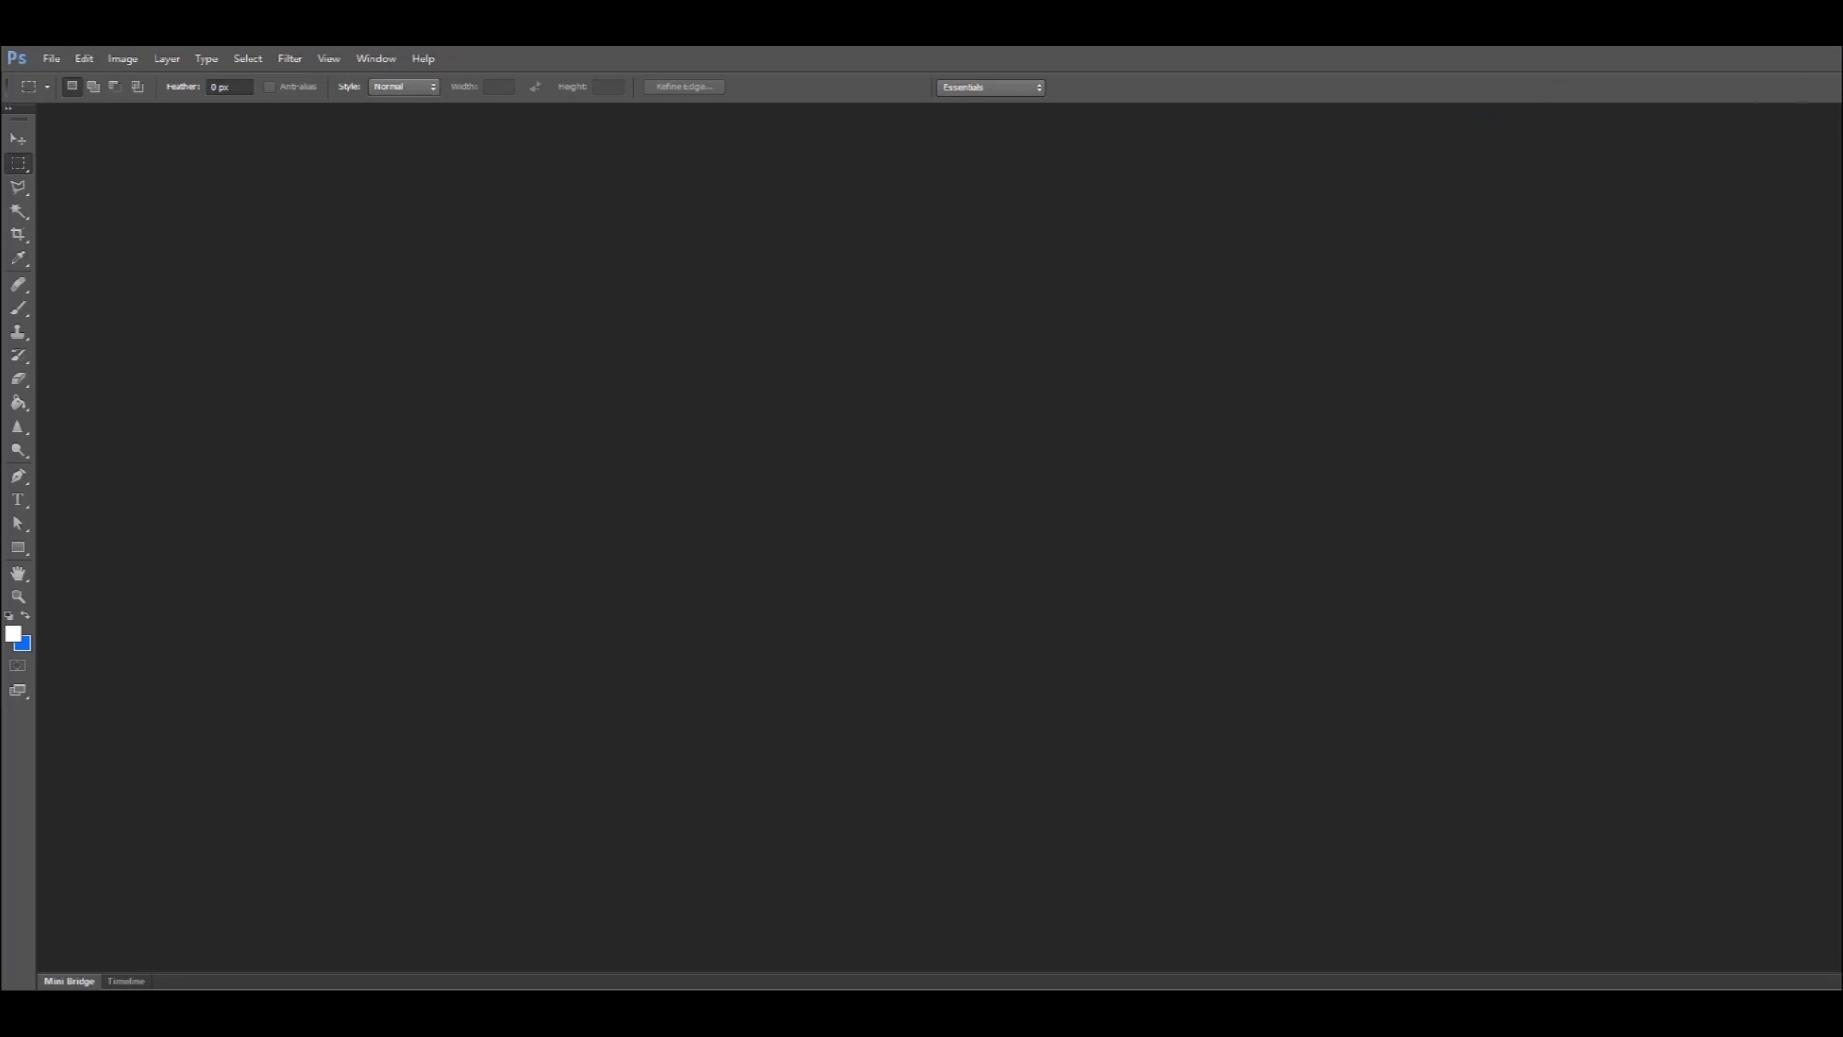
# - Switch to Photoshop and fit its window on the screen so the whole workspace with its panels shows
pyautogui.moveTo(1842, 68); pyautogui.dragTo(714, 73)
pyautogui.moveTo(1052, 573); pyautogui.dragTo(1830, 537)
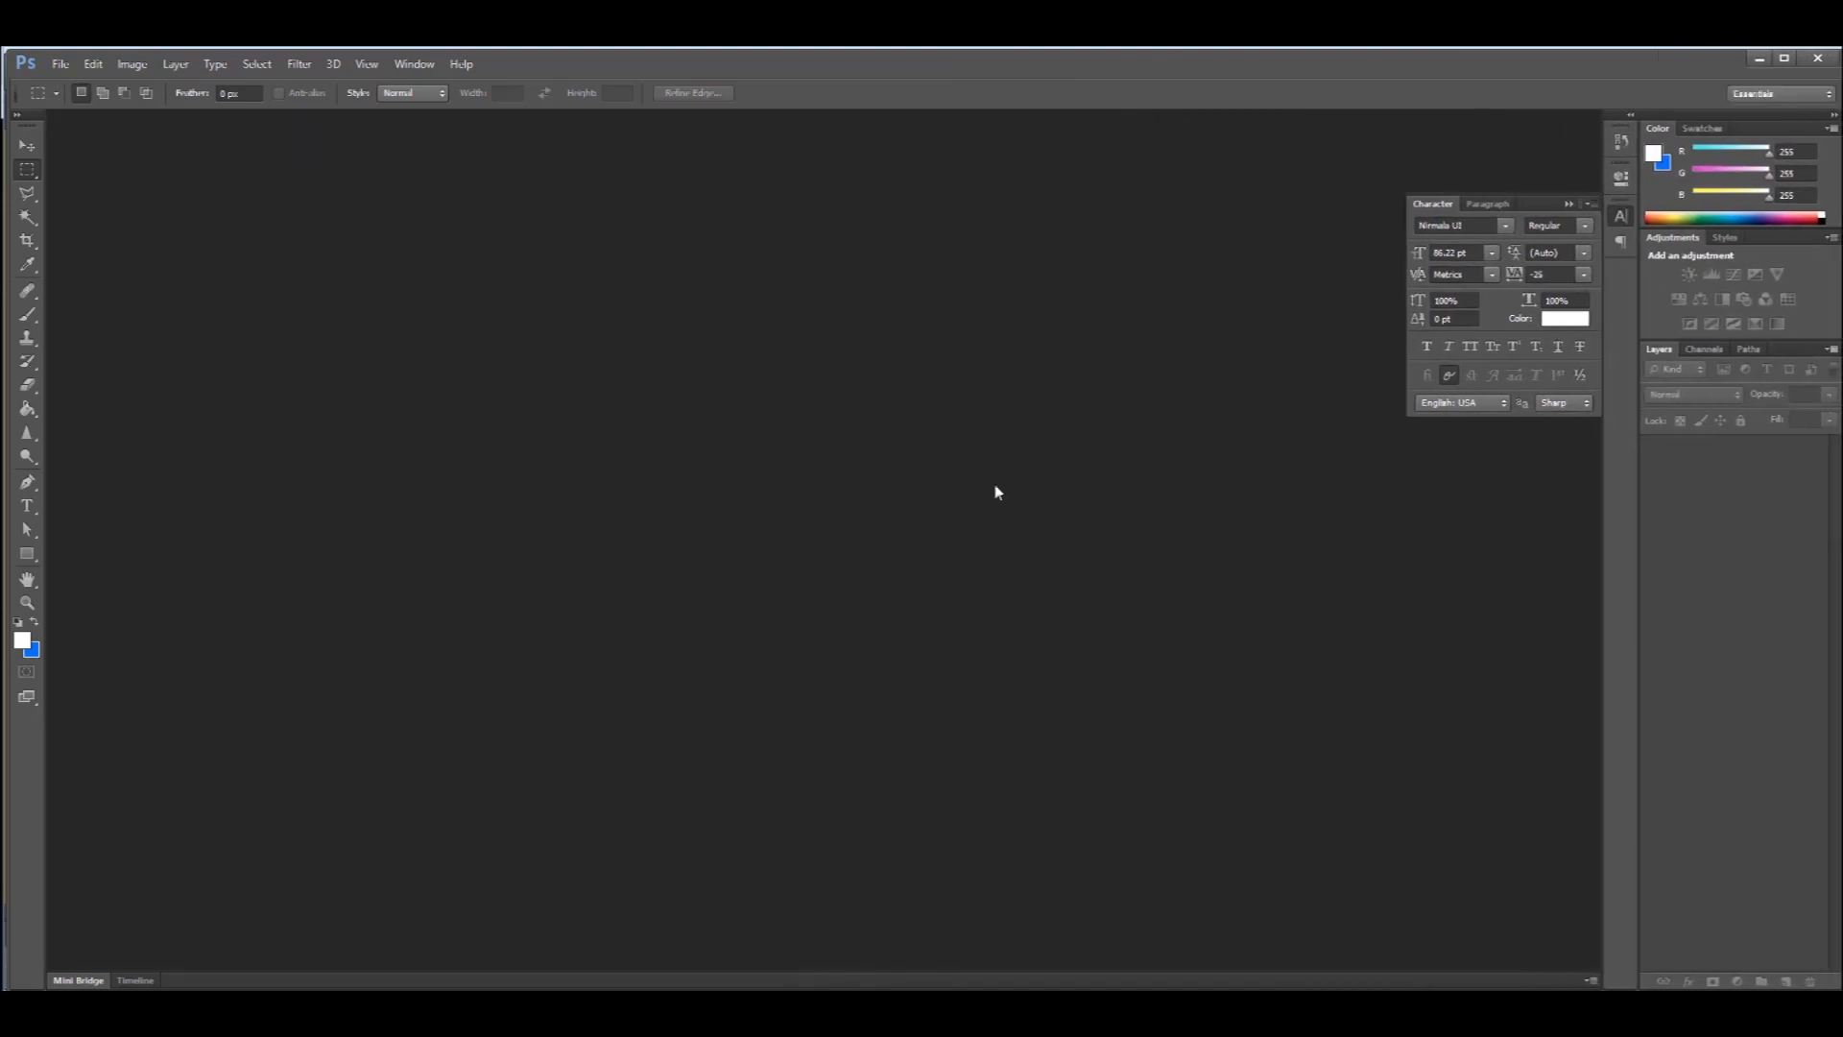
pyautogui.click(566, 48)
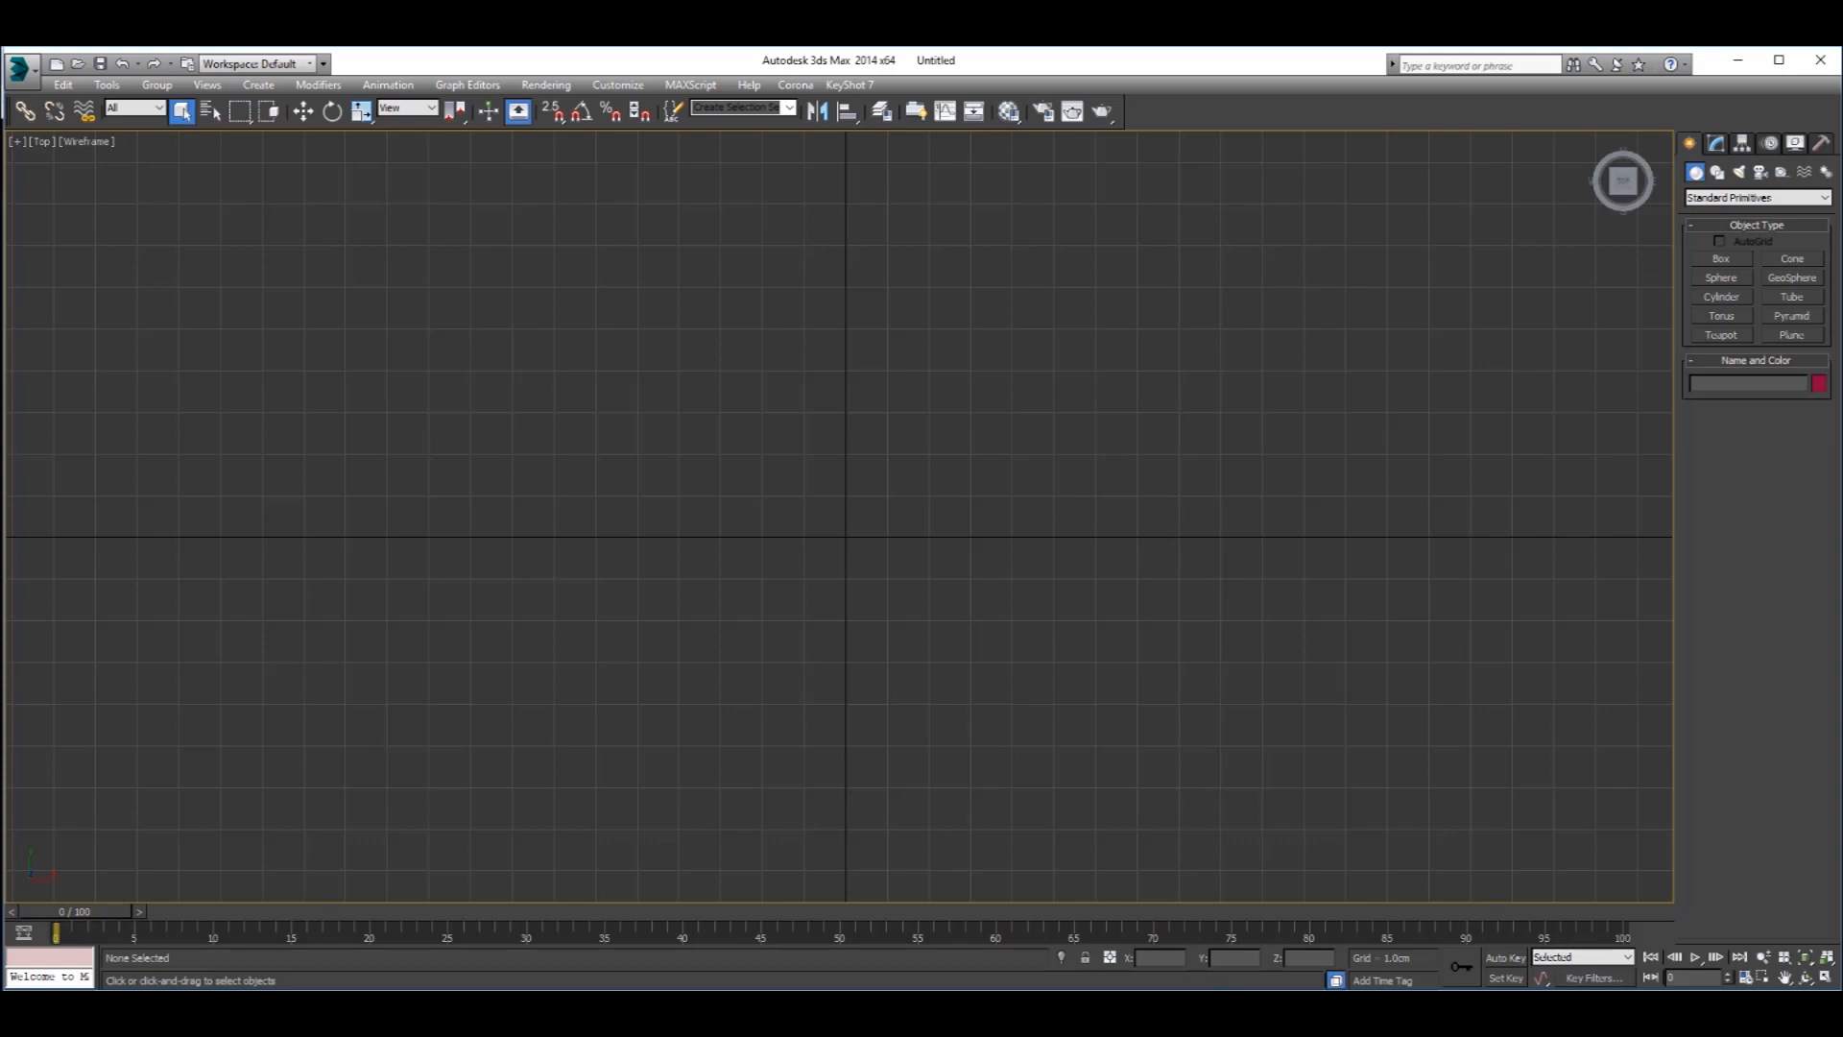
pyautogui.hotkey('alt', 'Tab')
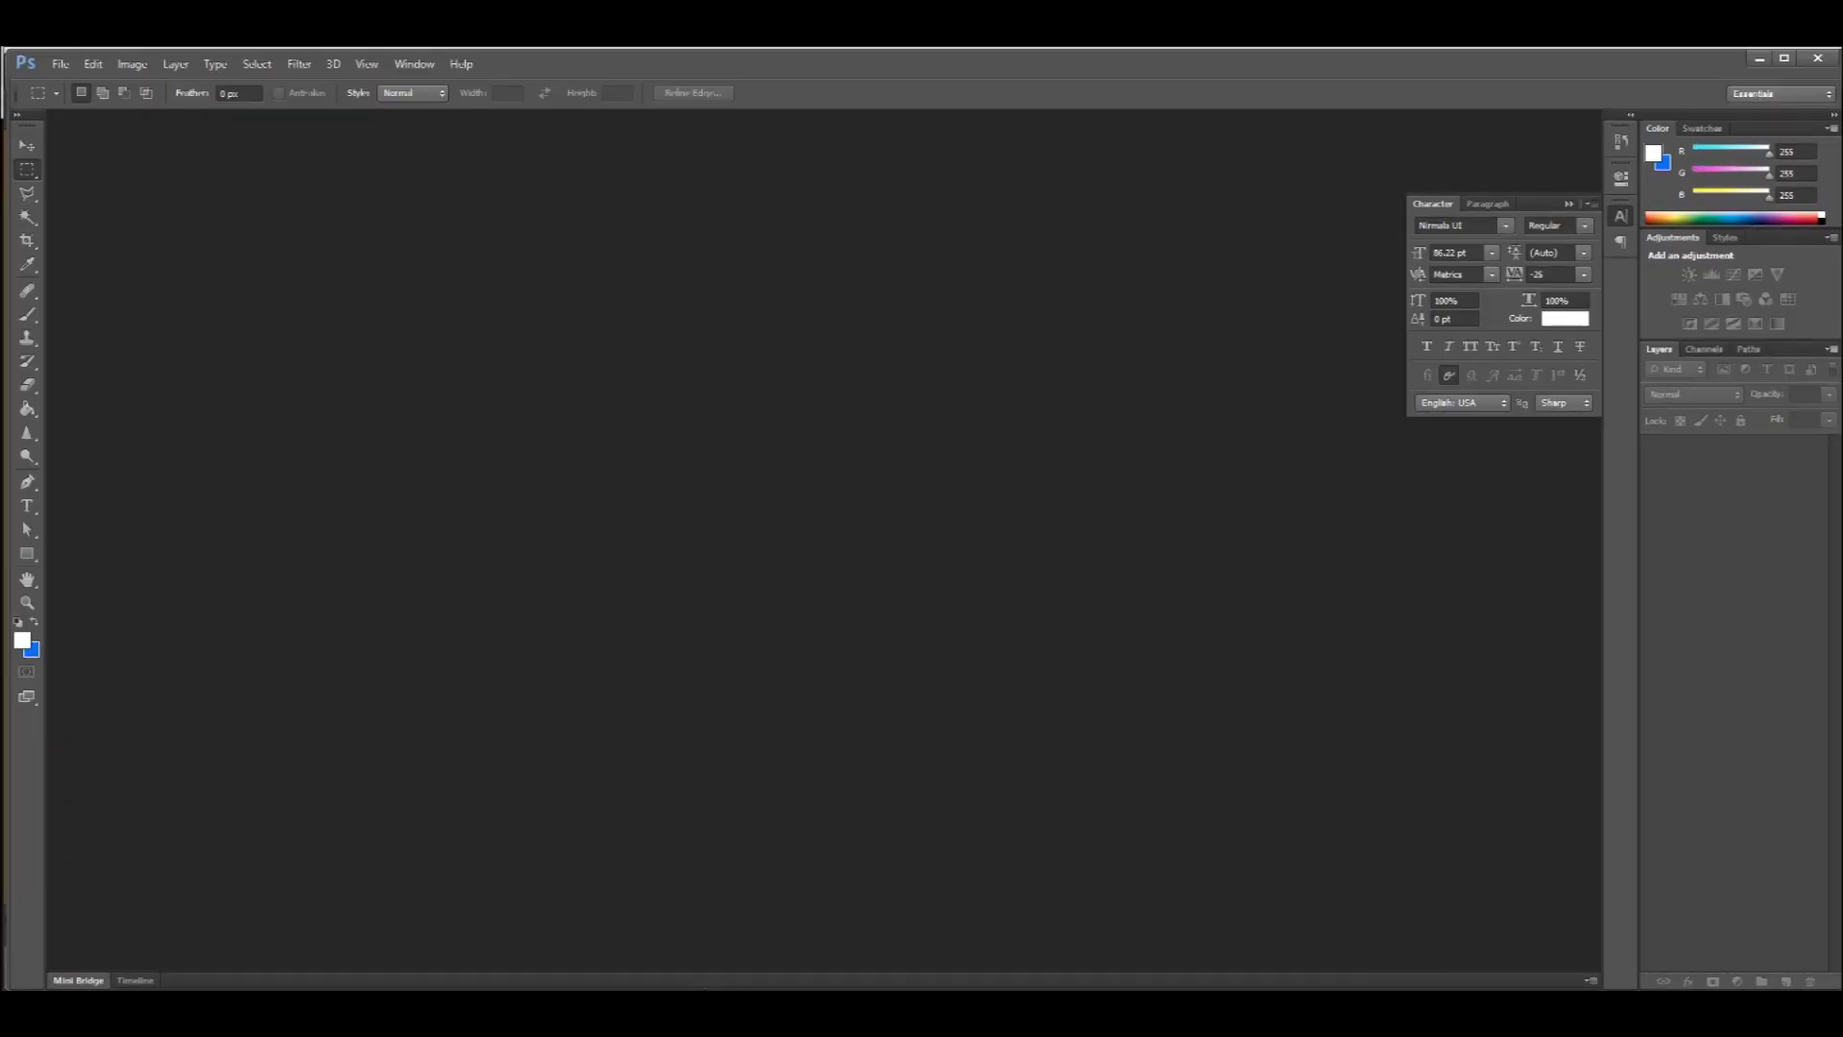
pyautogui.moveTo(566, 64); pyautogui.dragTo(563, 63)
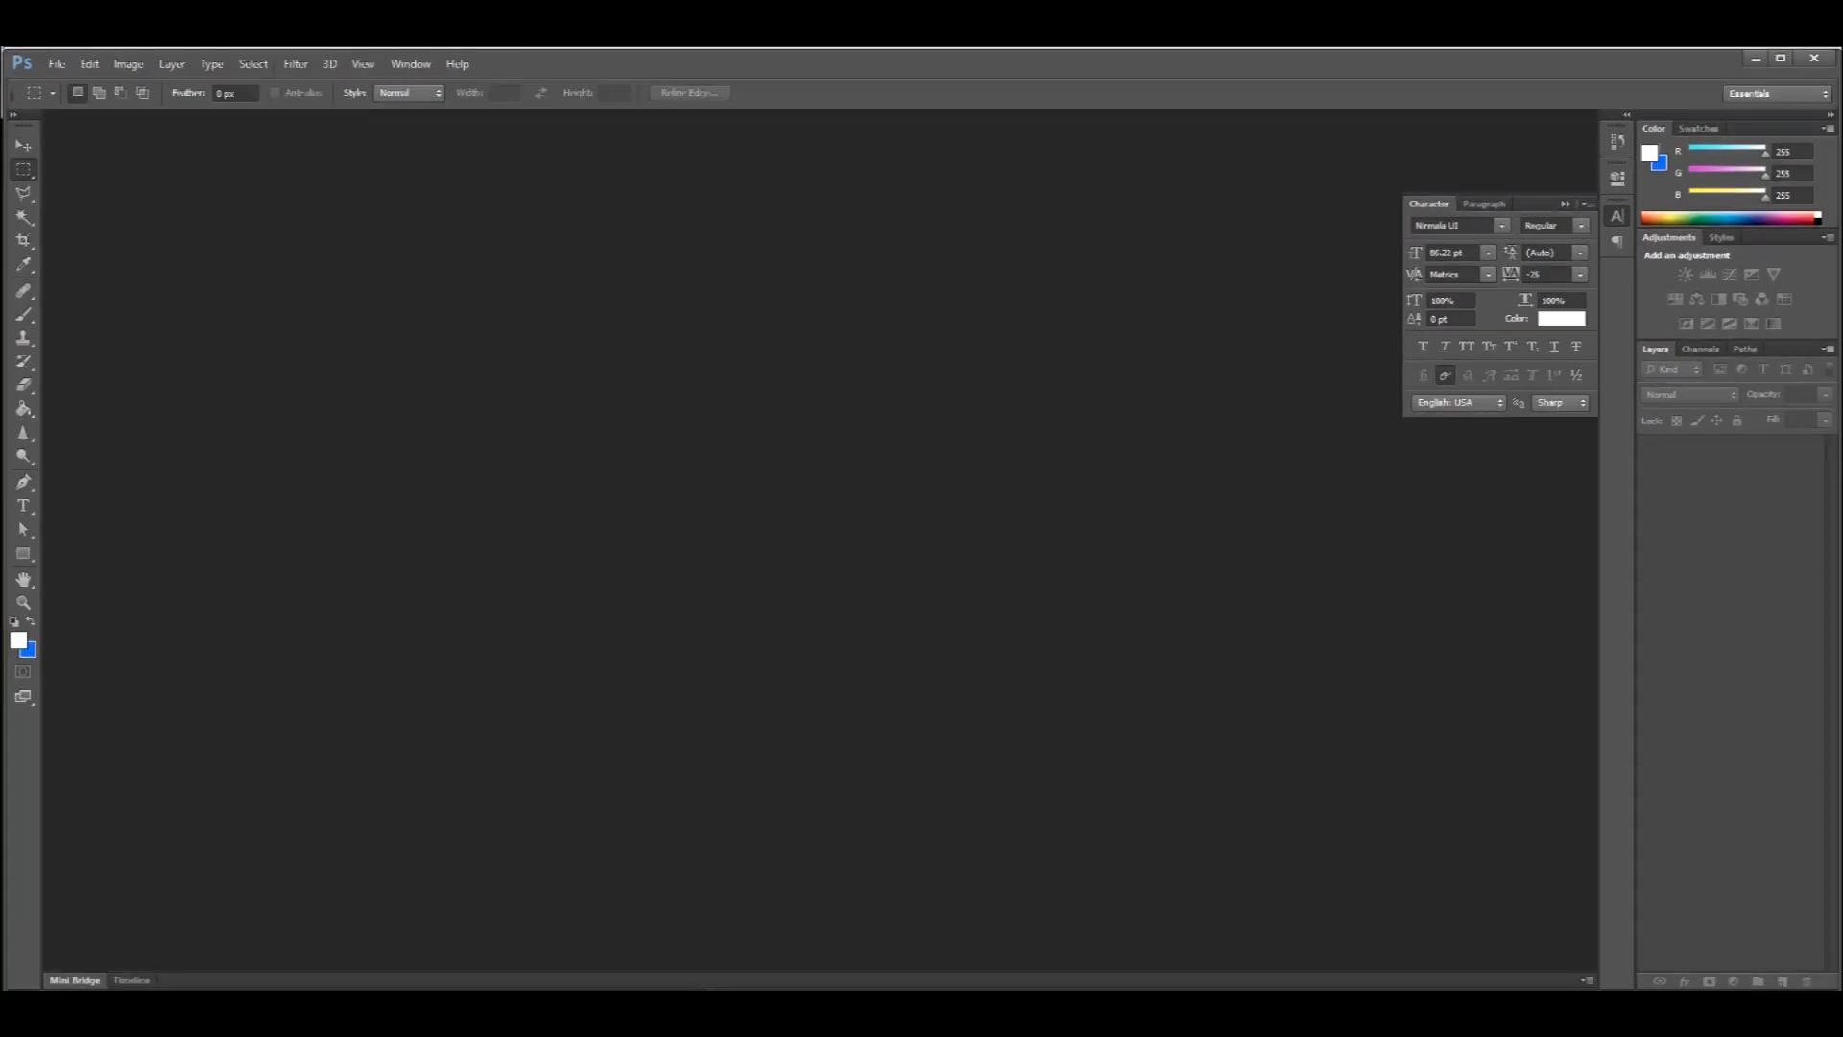
# - Open the Capture pattern image from the ask thalis folder on the desktop, displaying the folder's files as large icons
pyautogui.hotkey('ctrl', 'o')
pyautogui.click(754, 485)
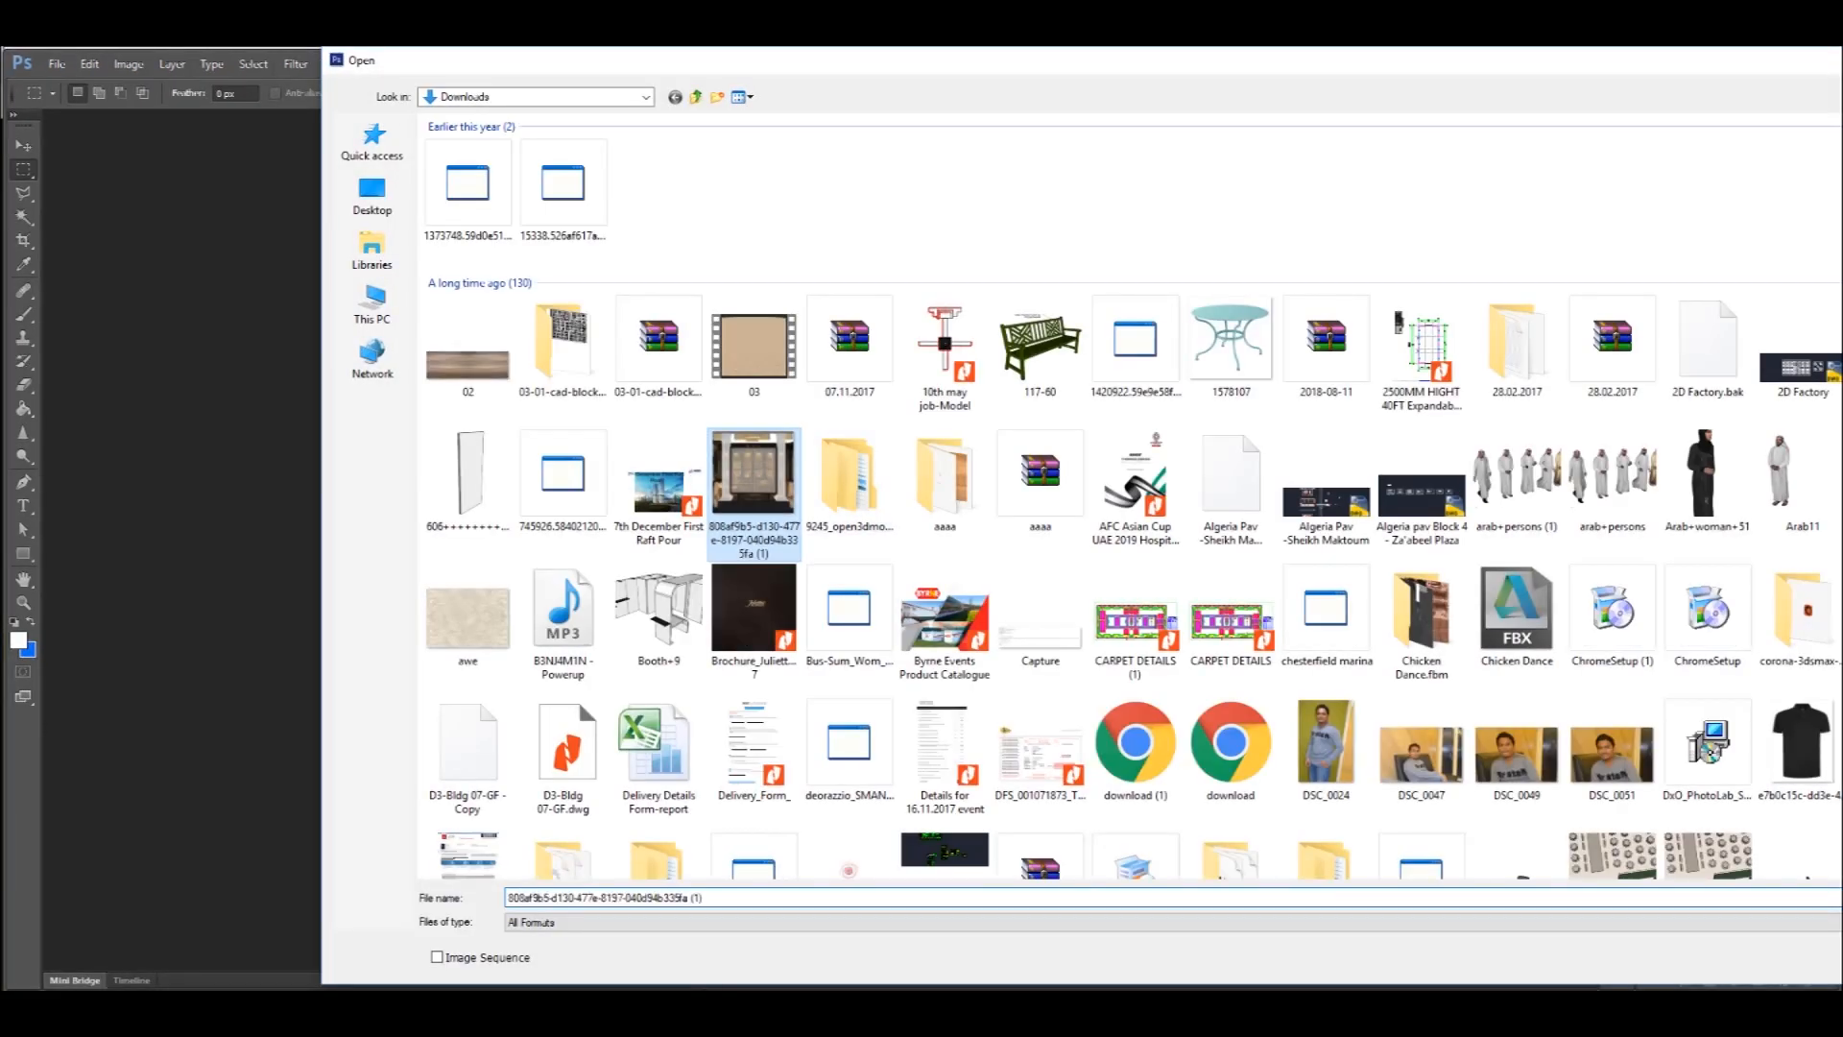
pyautogui.click(371, 305)
pyautogui.click(371, 196)
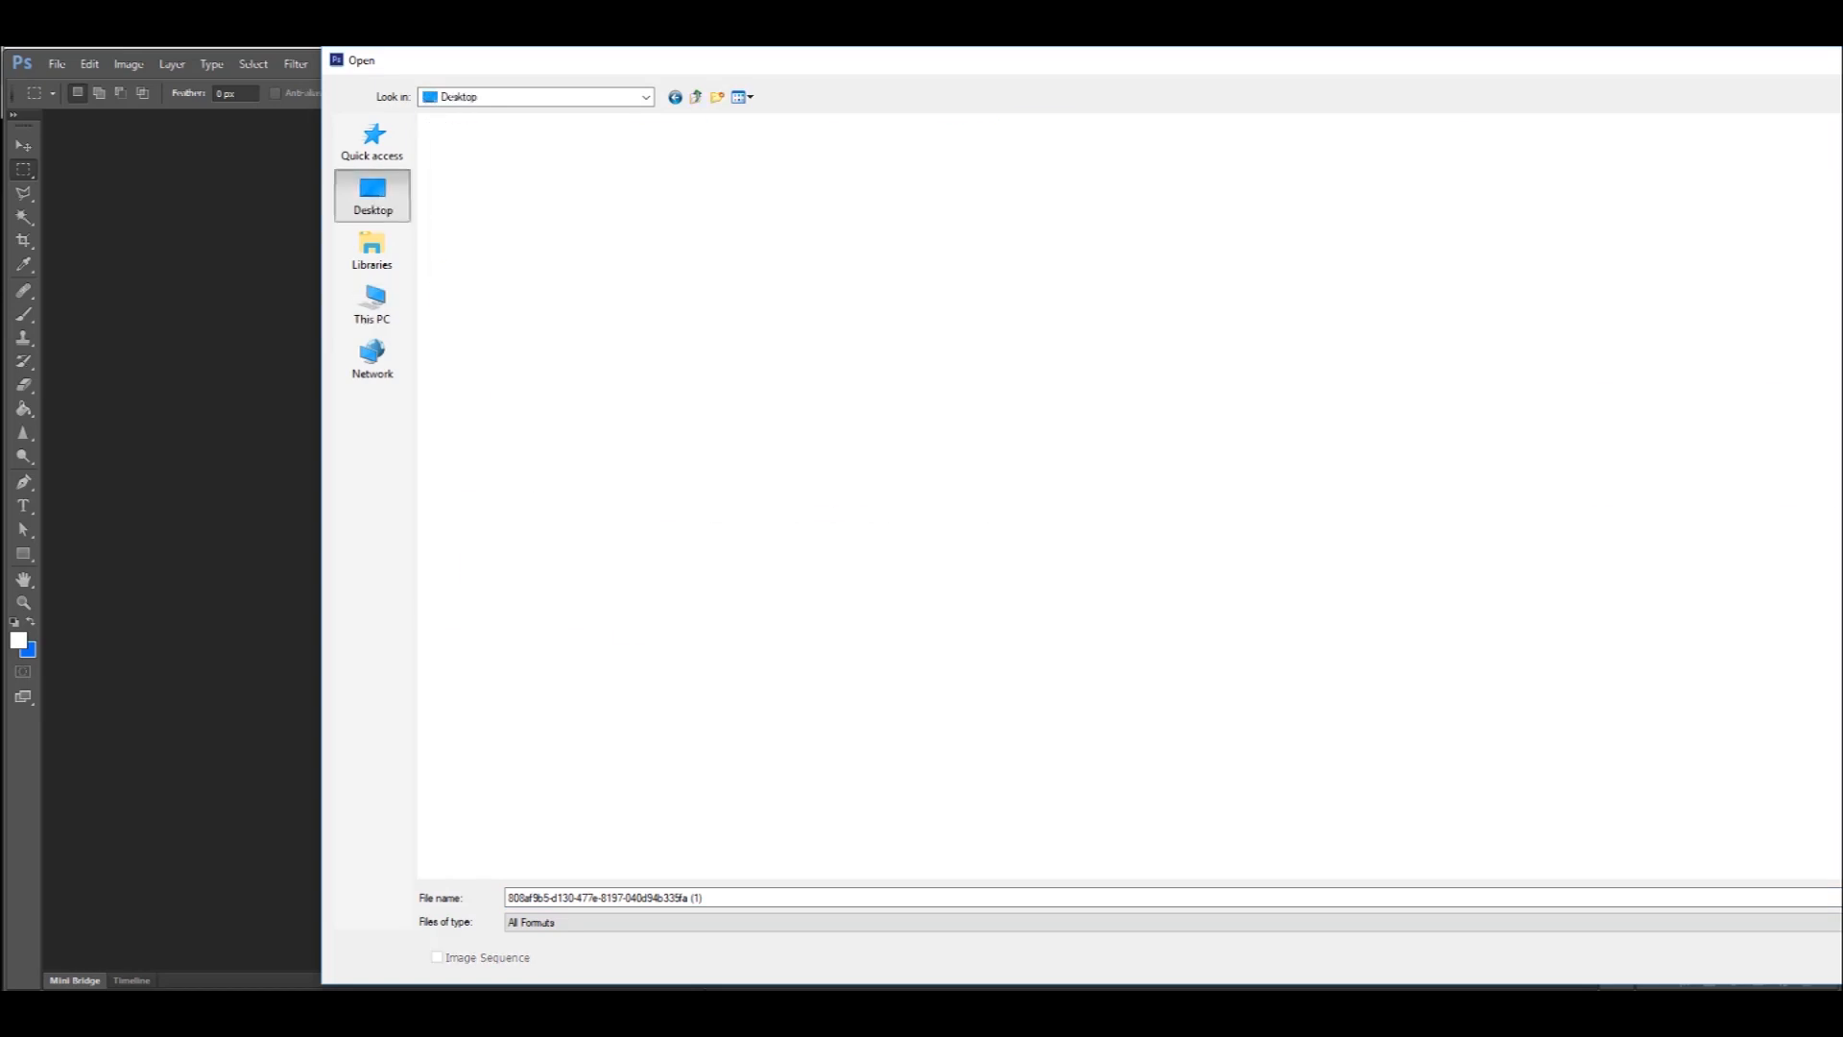
pyautogui.doubleClick(1613, 168)
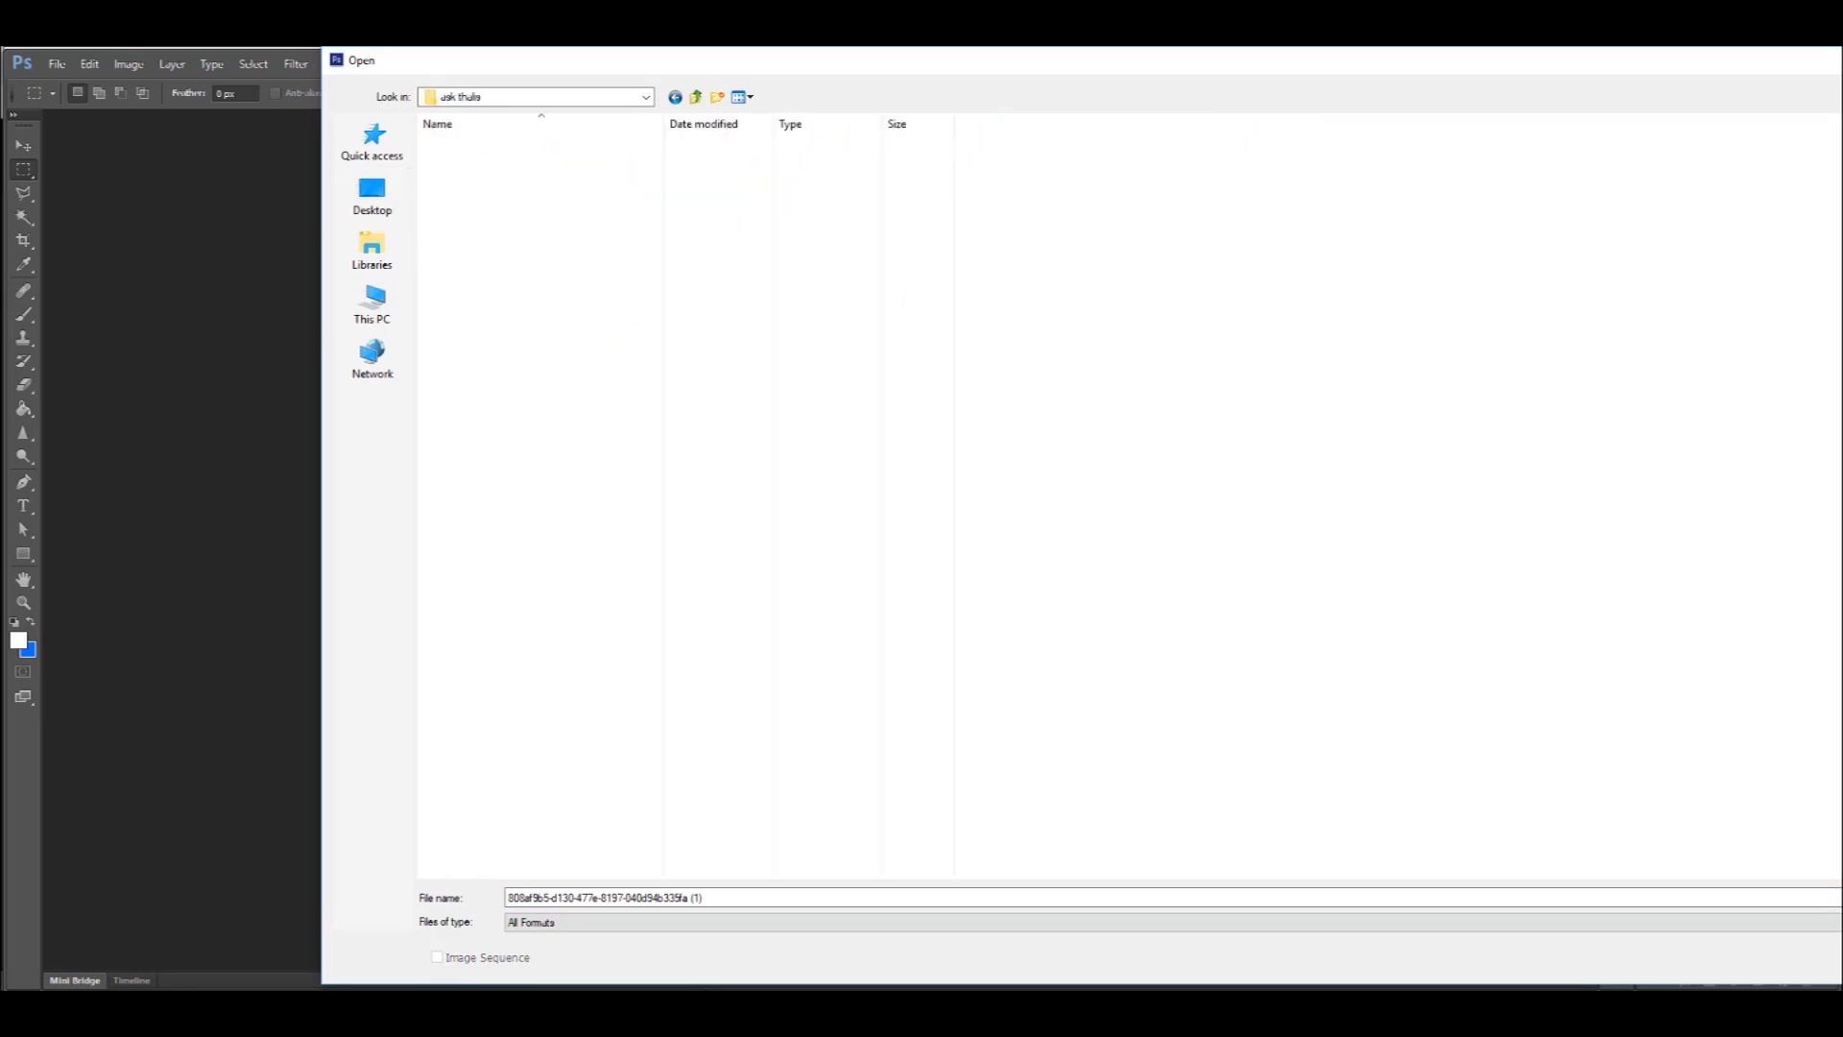
pyautogui.rightClick(543, 374)
pyautogui.moveTo(672, 387)
pyautogui.click(814, 407)
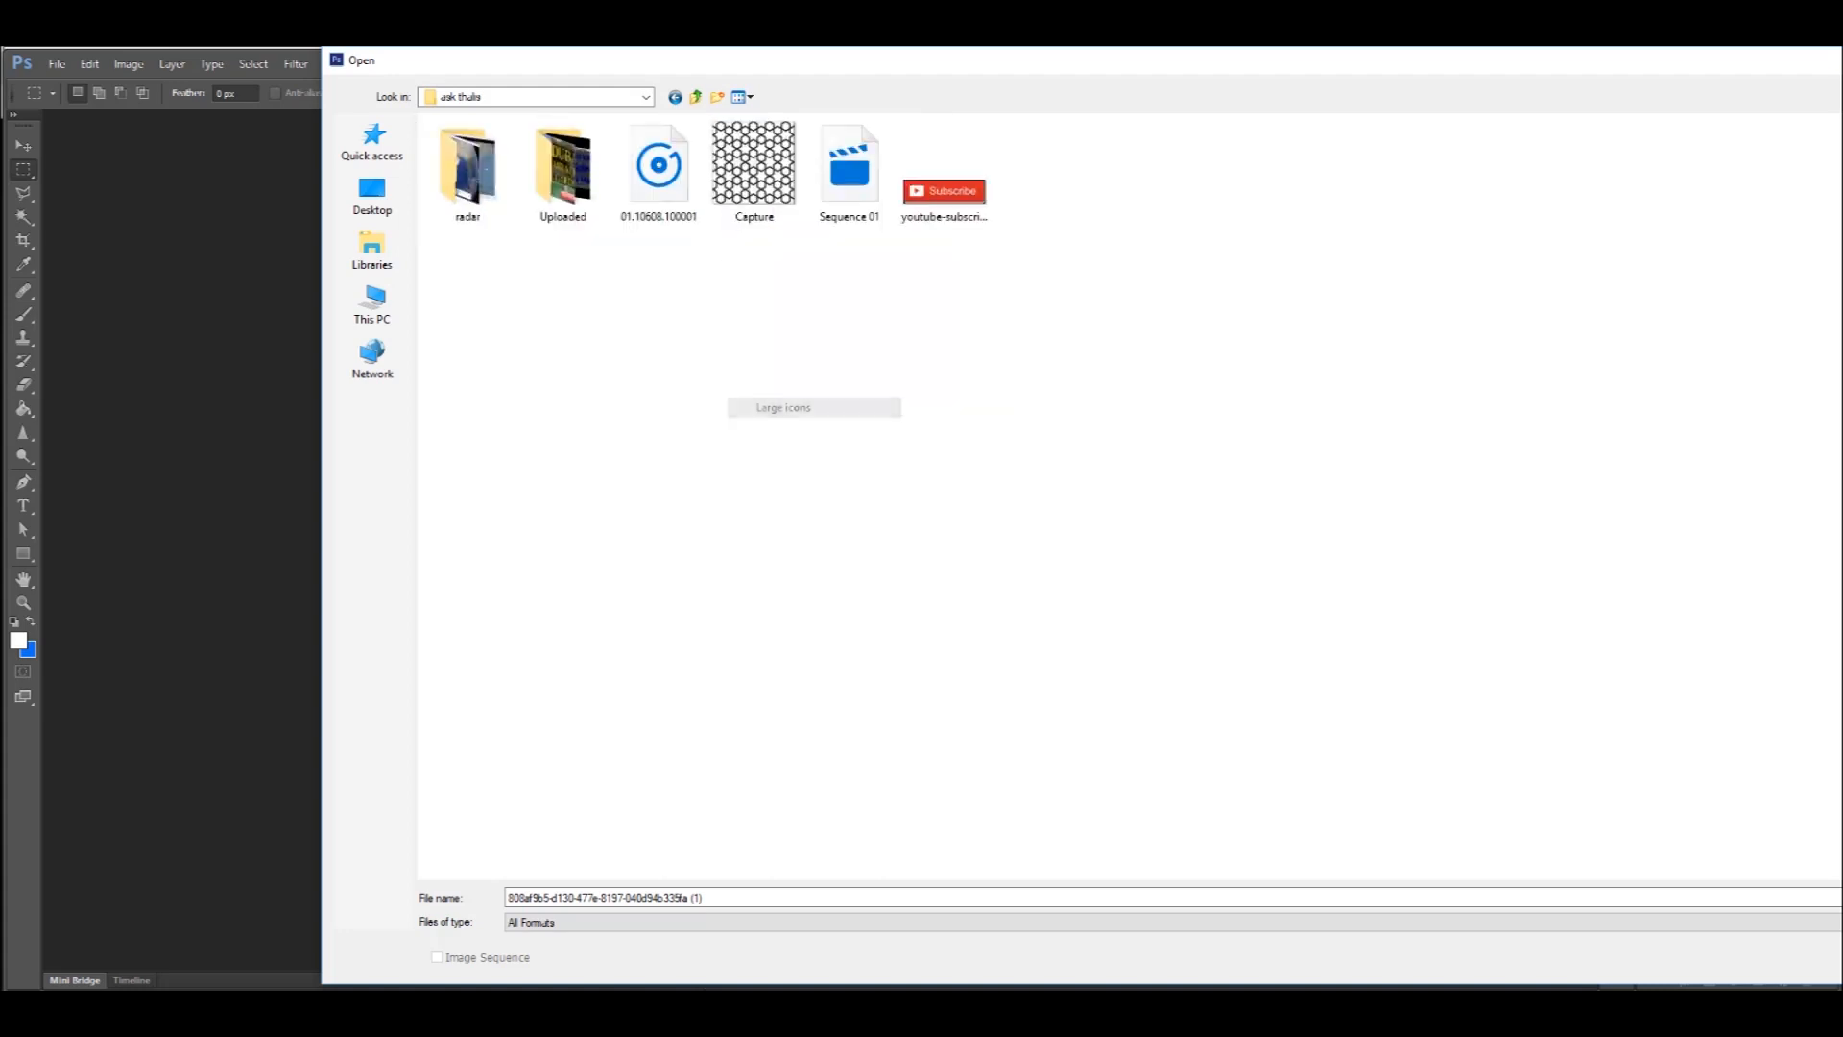
pyautogui.click(753, 171)
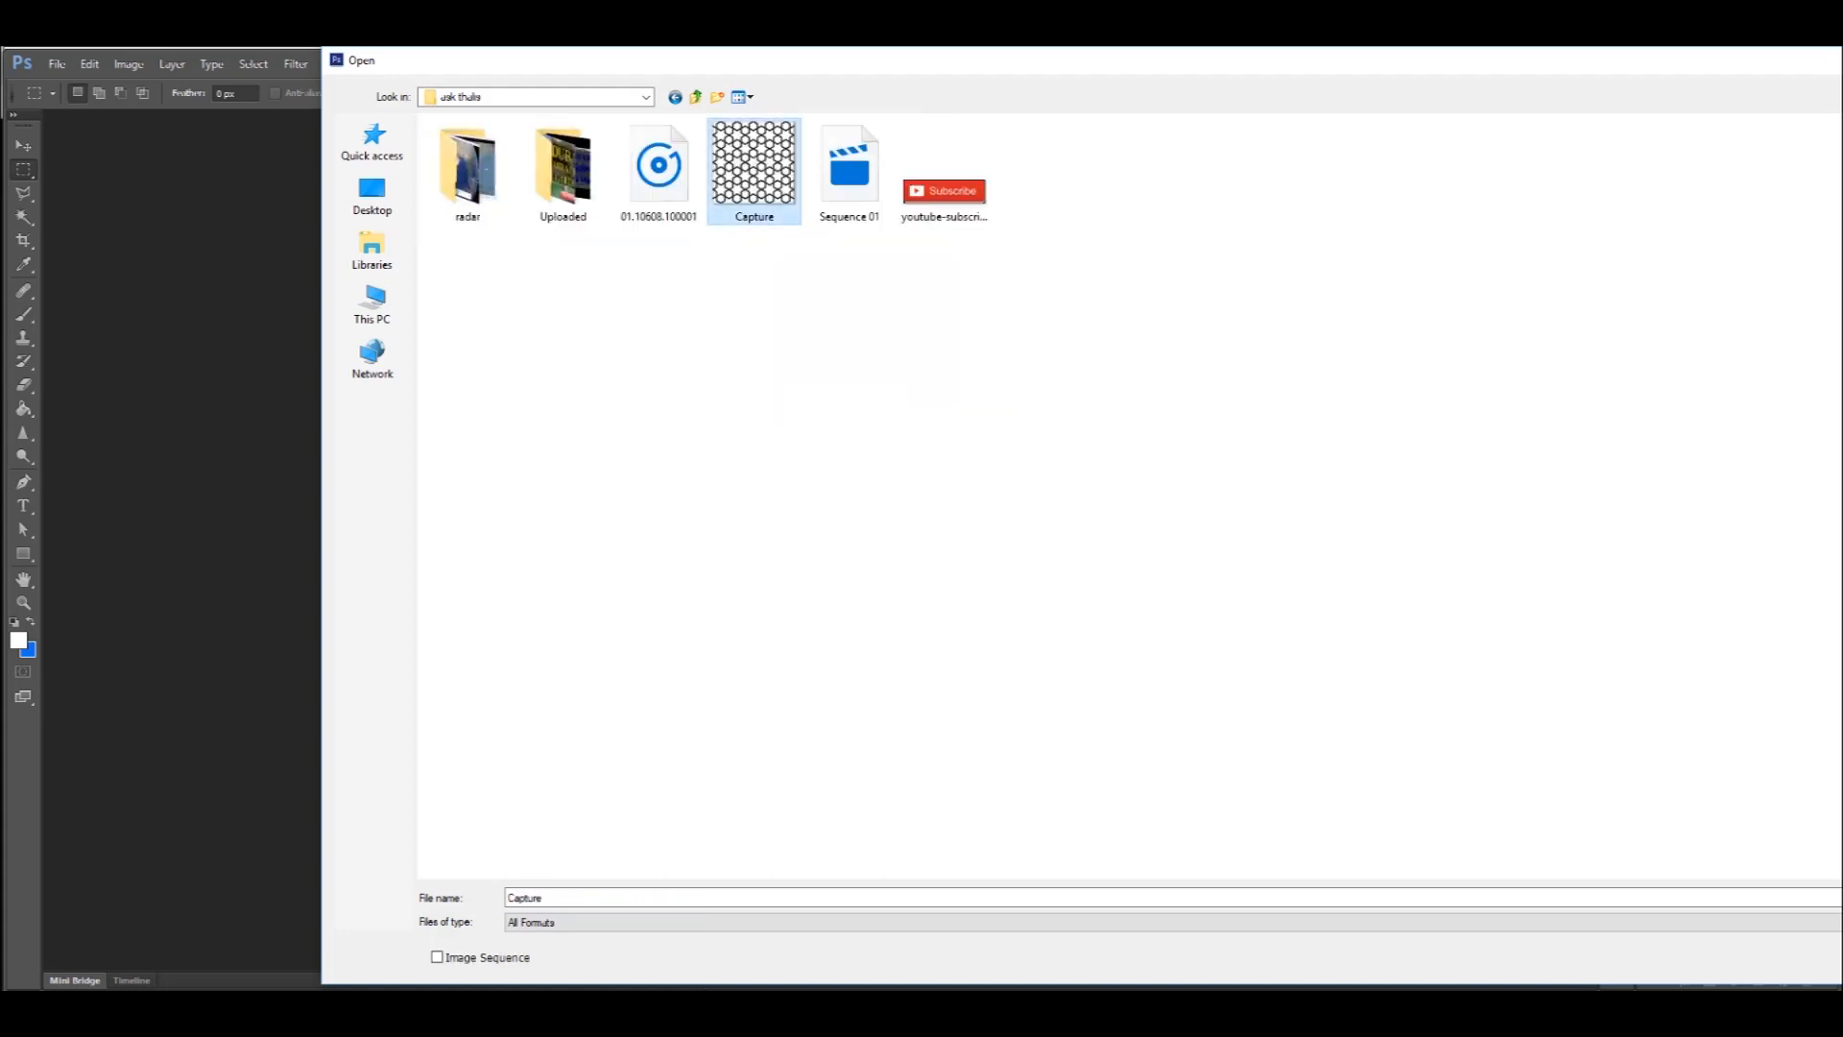
pyautogui.rightClick(771, 285)
pyautogui.moveTo(811, 297)
pyautogui.click(1018, 301)
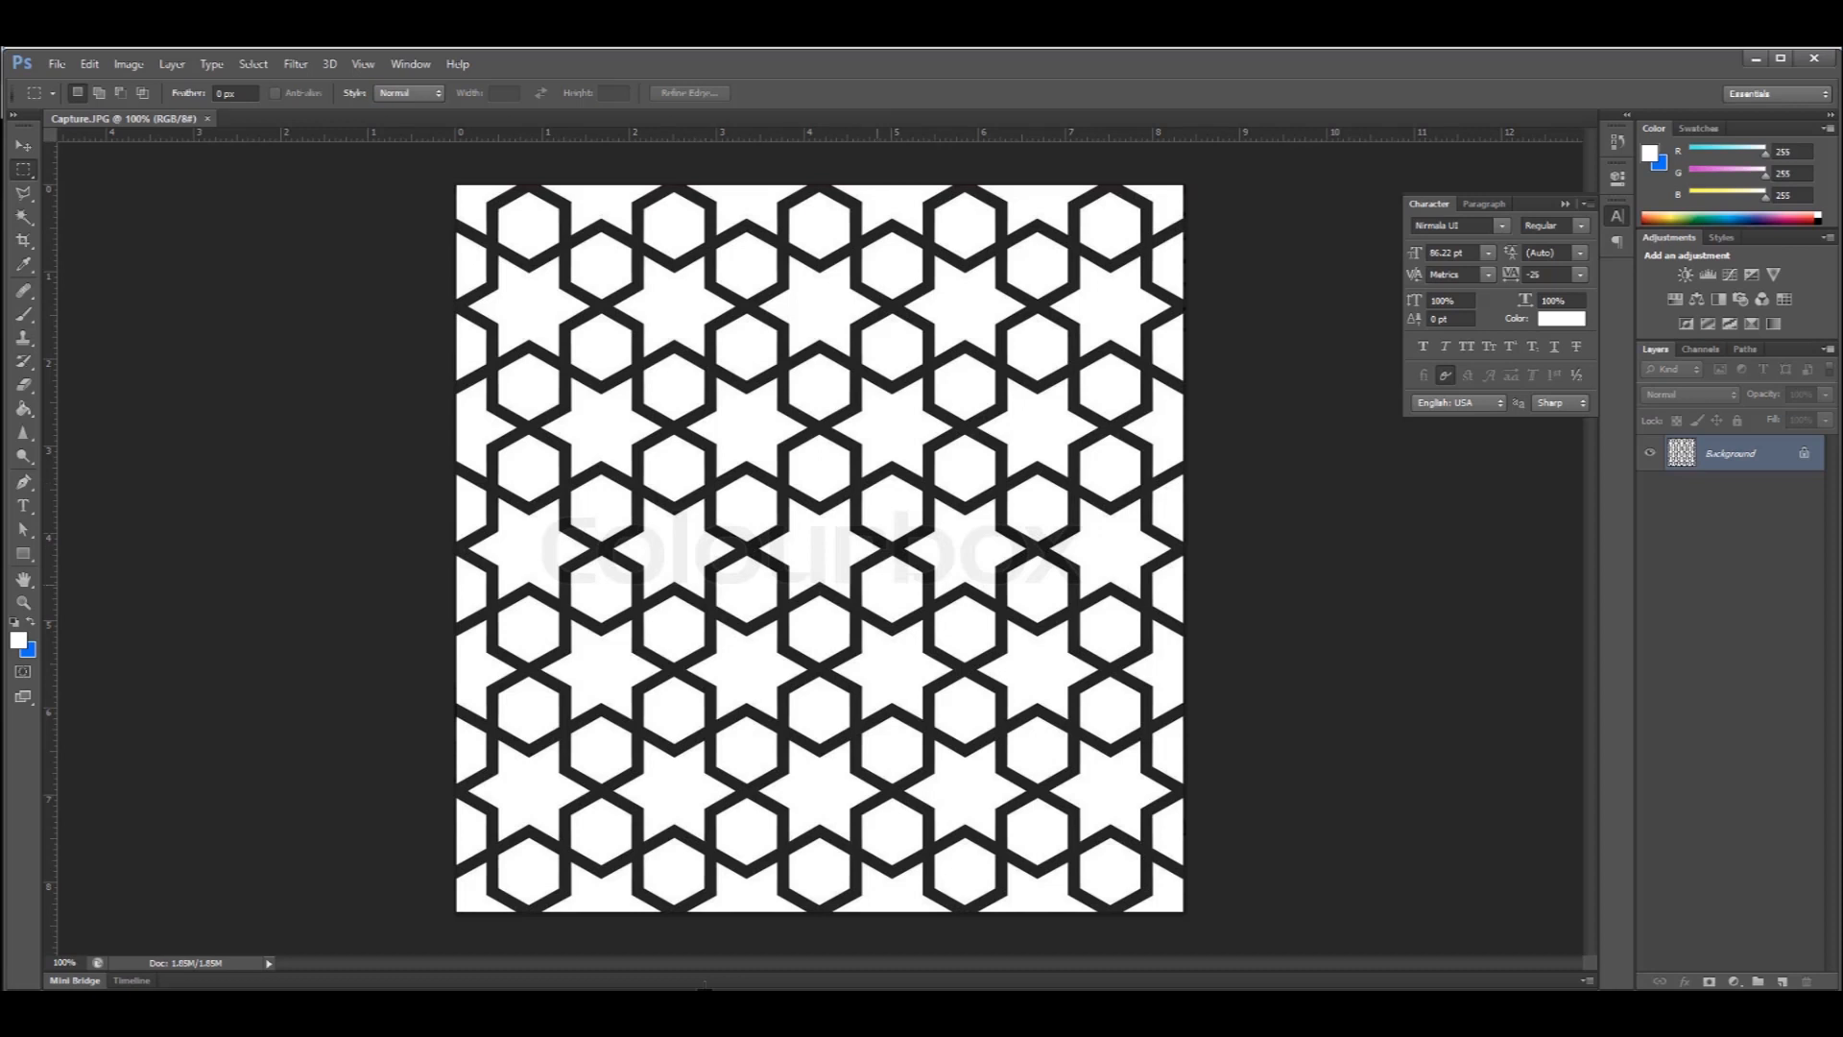
# - Select the connected black lattice lines of the pattern with the Magic Wand tool at tolerance 32, contiguous
pyautogui.press('v')
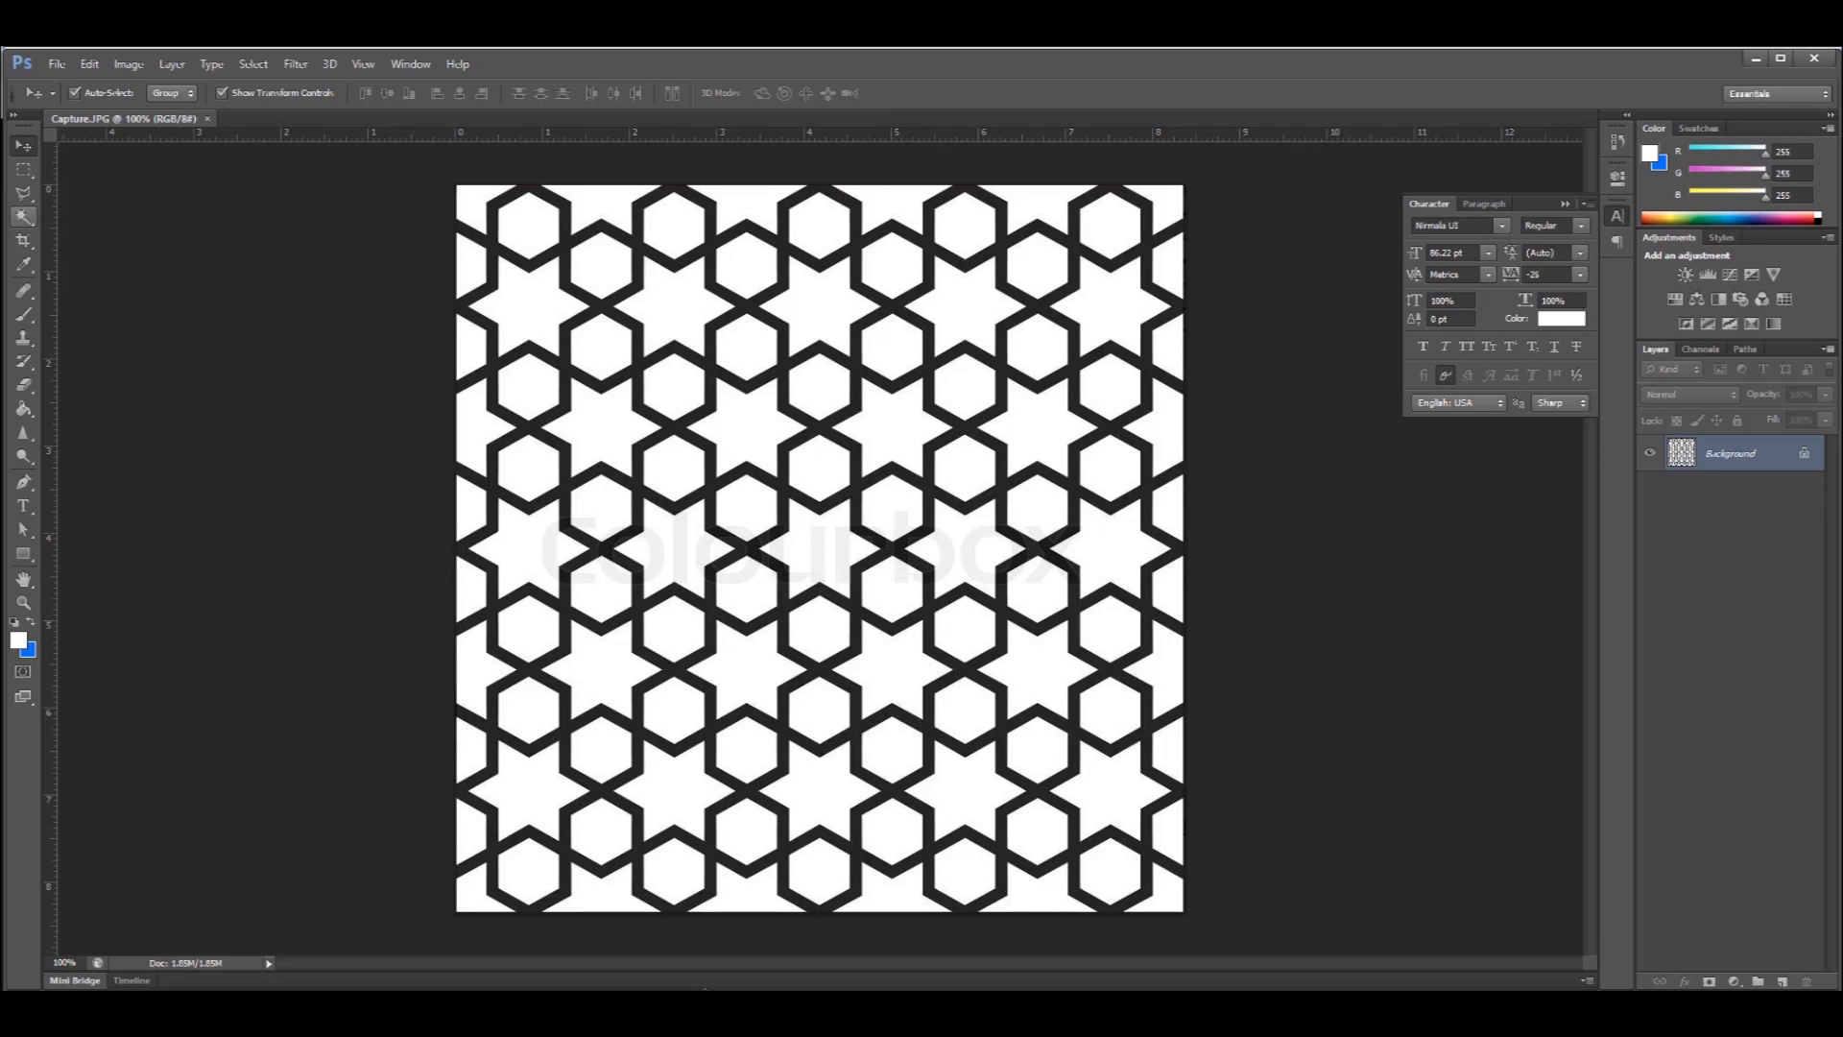
pyautogui.click(23, 217)
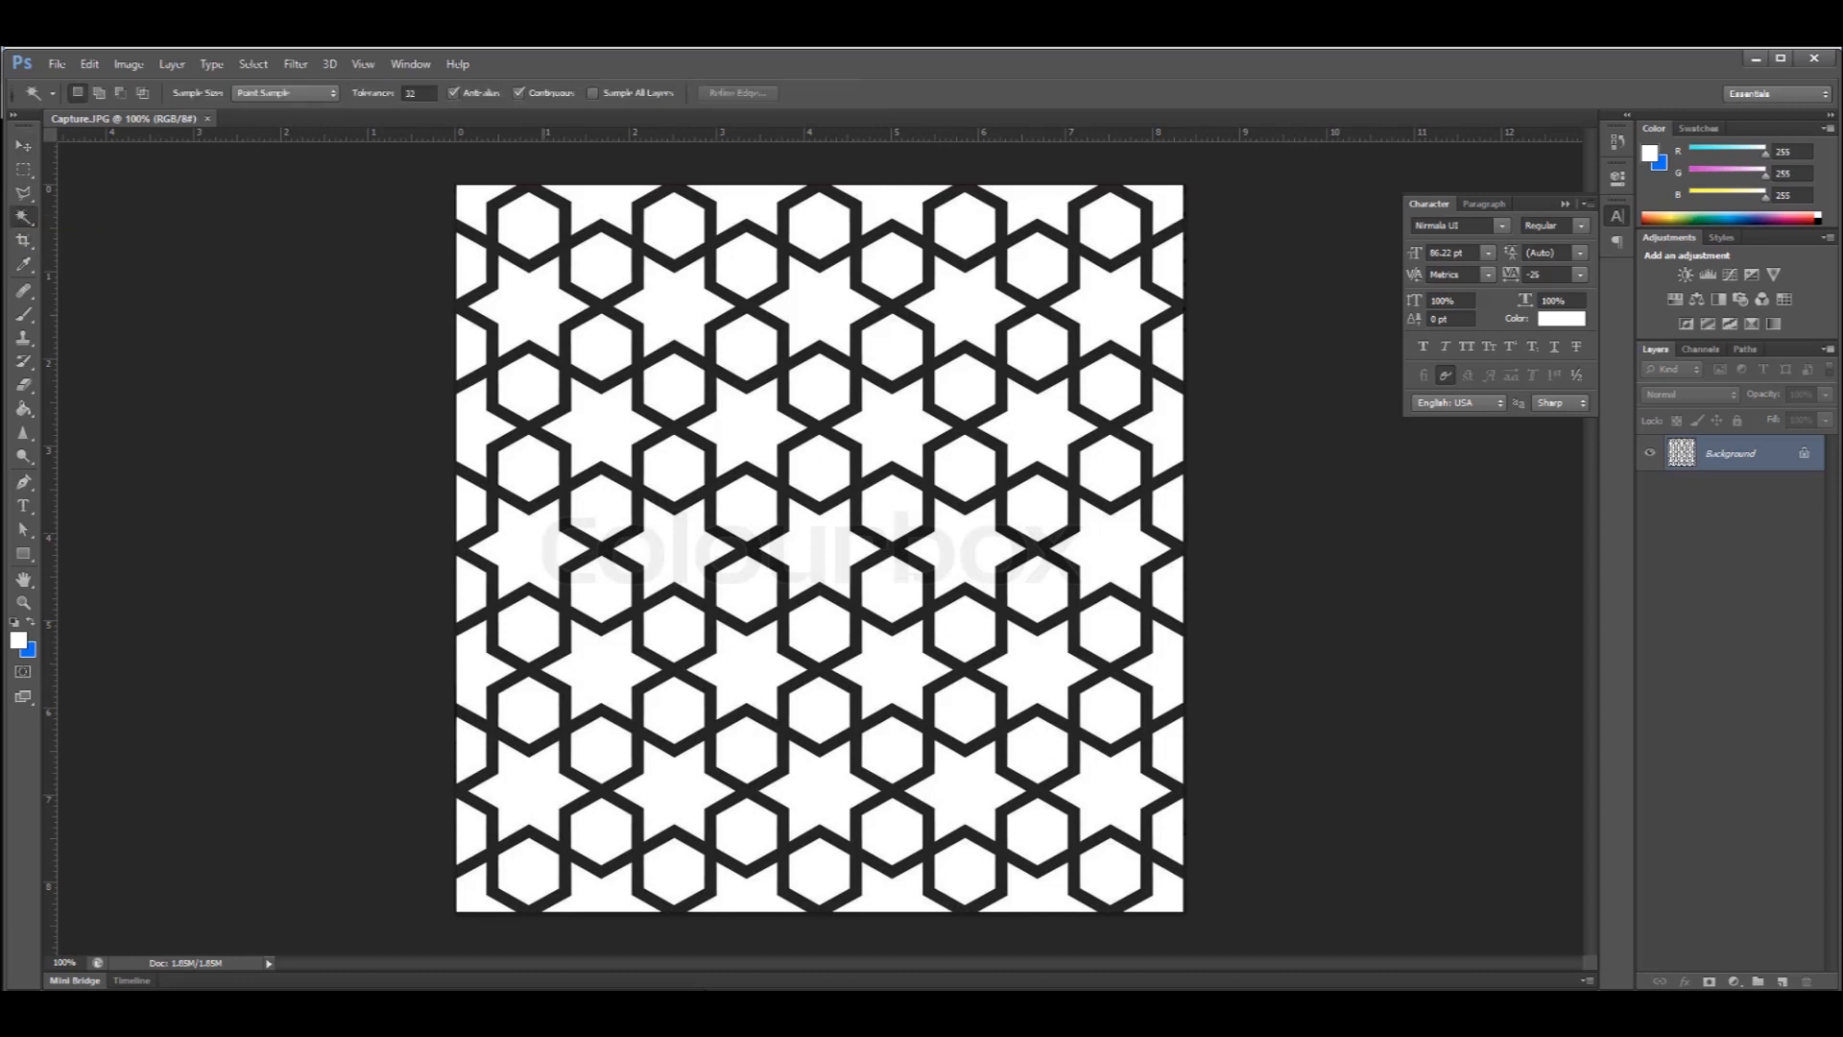
pyautogui.click(563, 217)
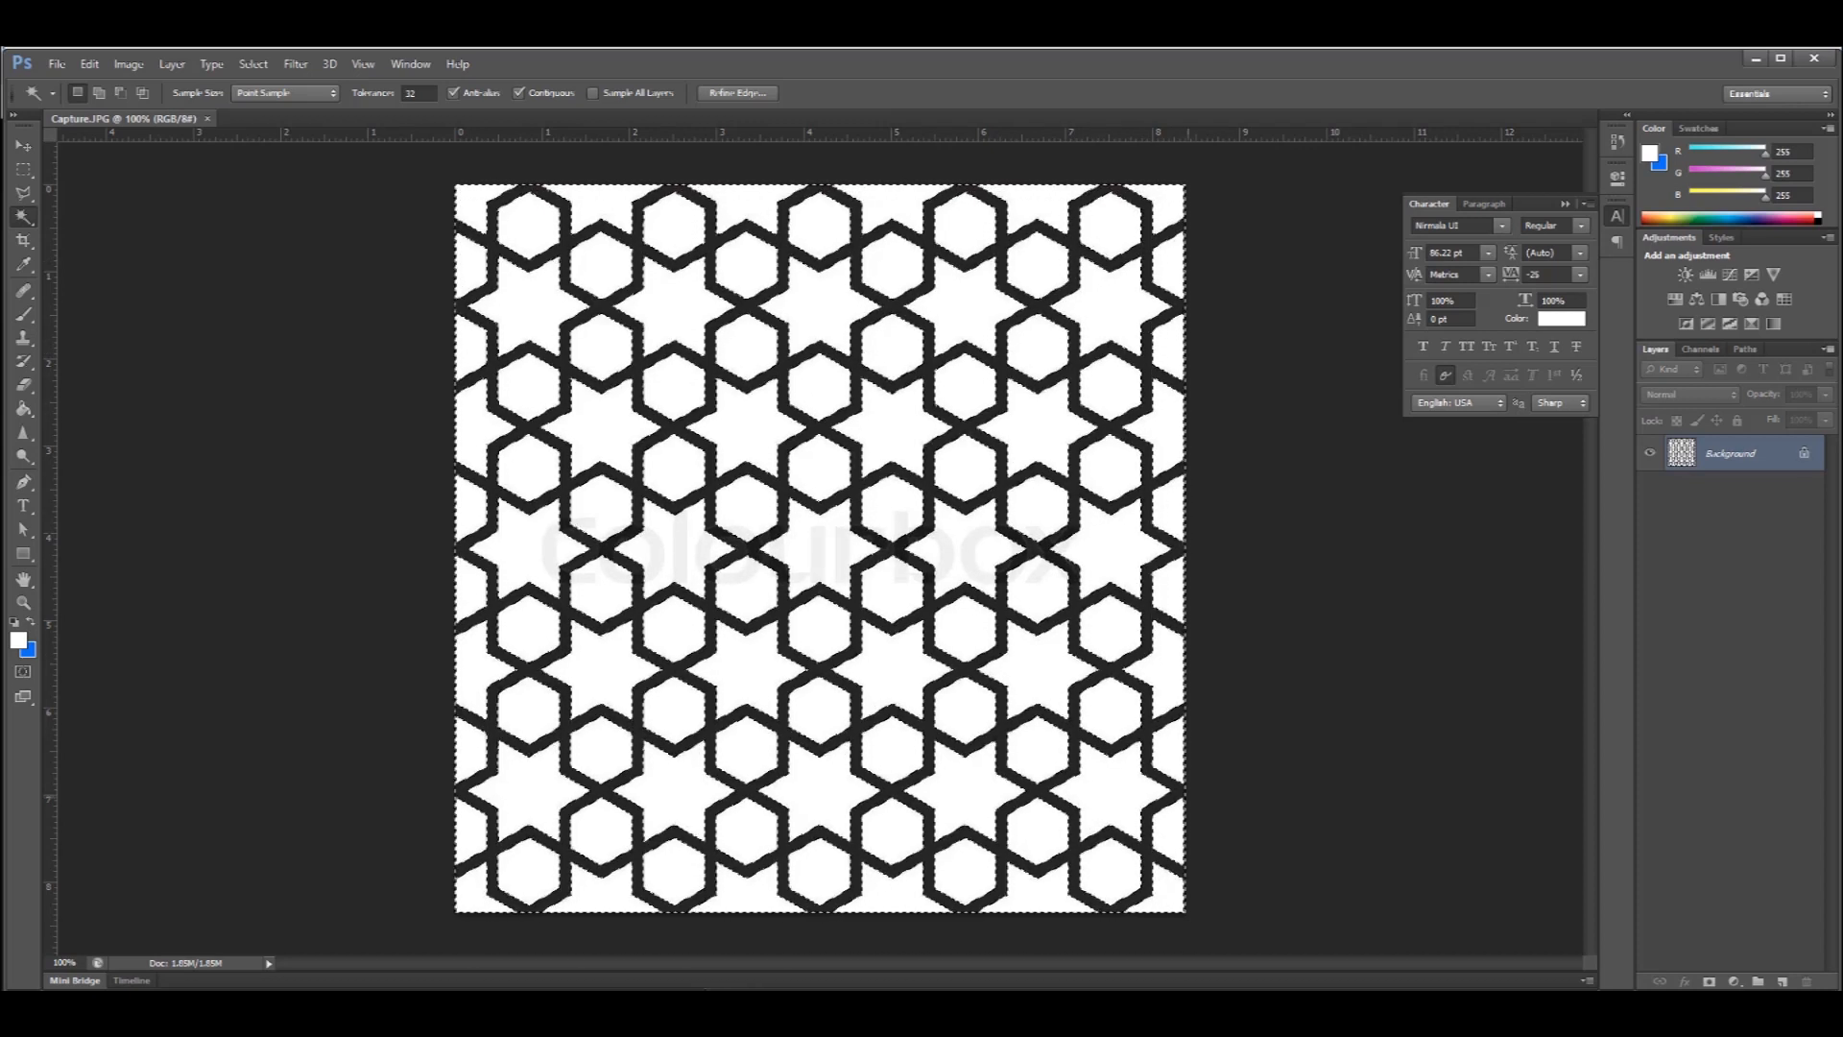
# - Narrow the Photoshop window and convert the lattice selection into a work path
pyautogui.press('v')
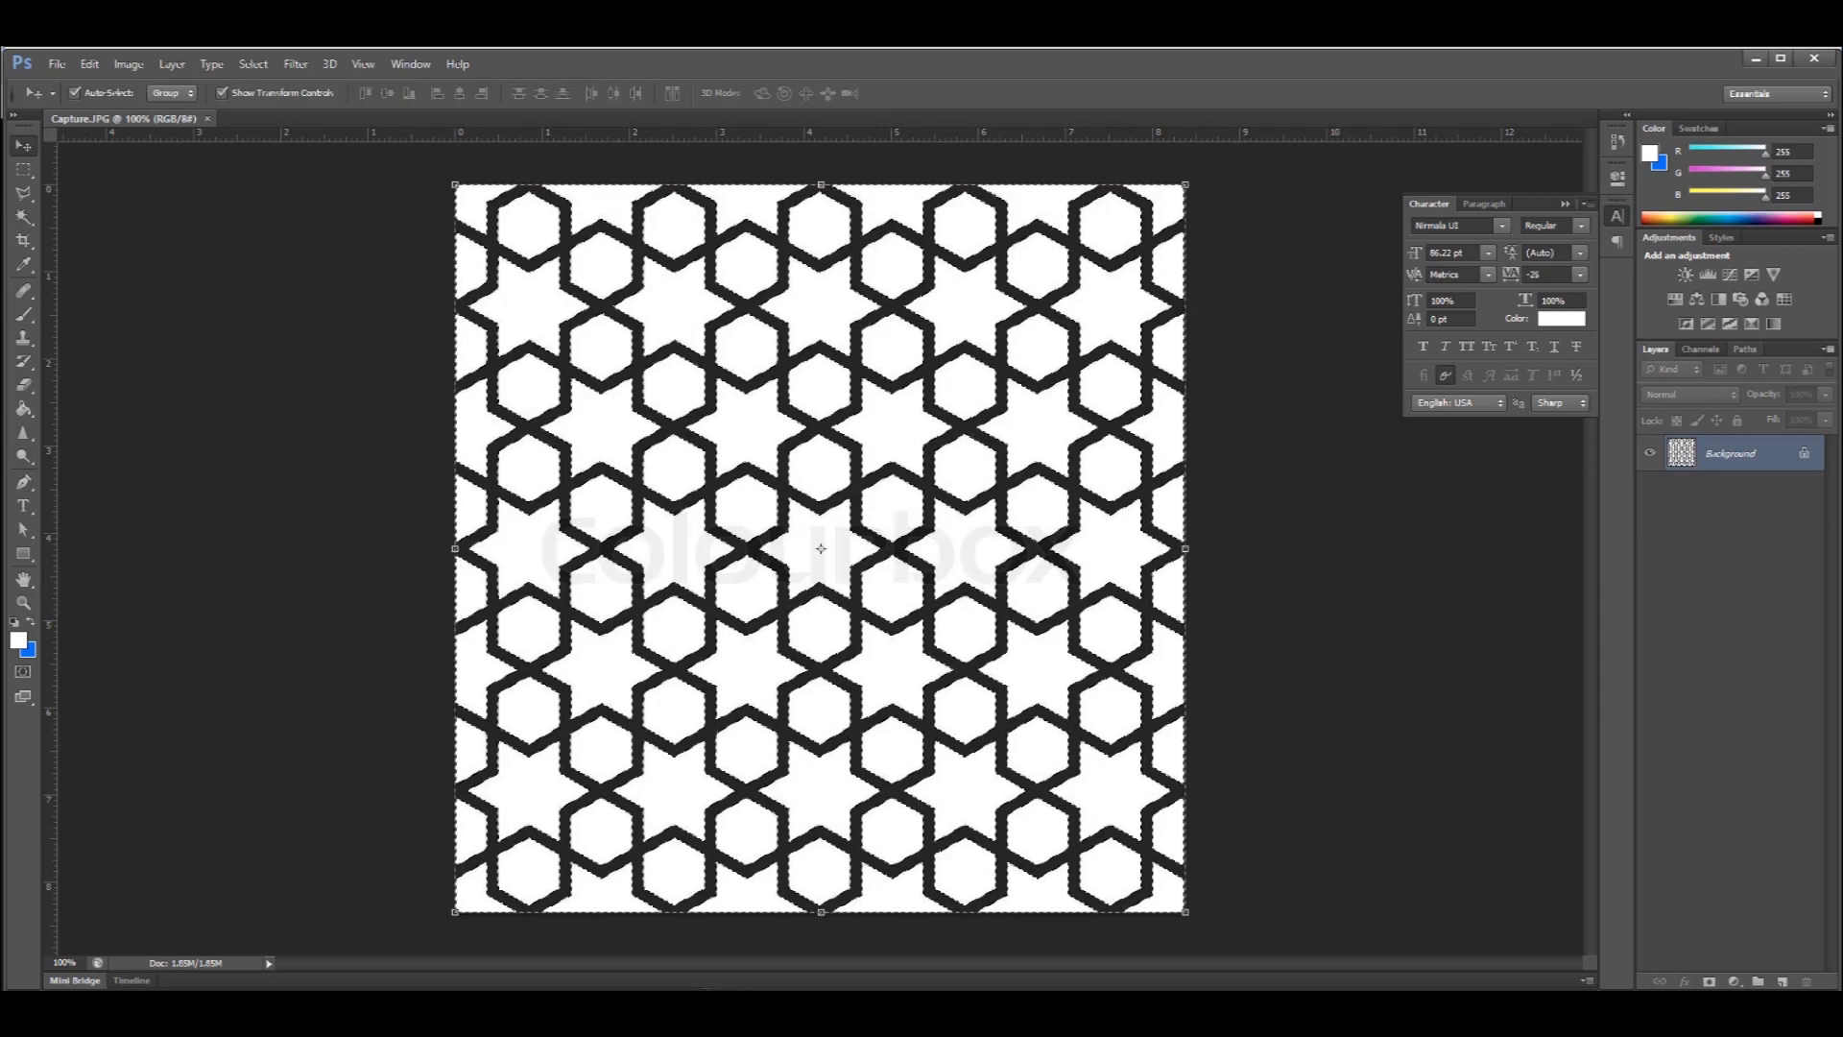
pyautogui.click(1745, 349)
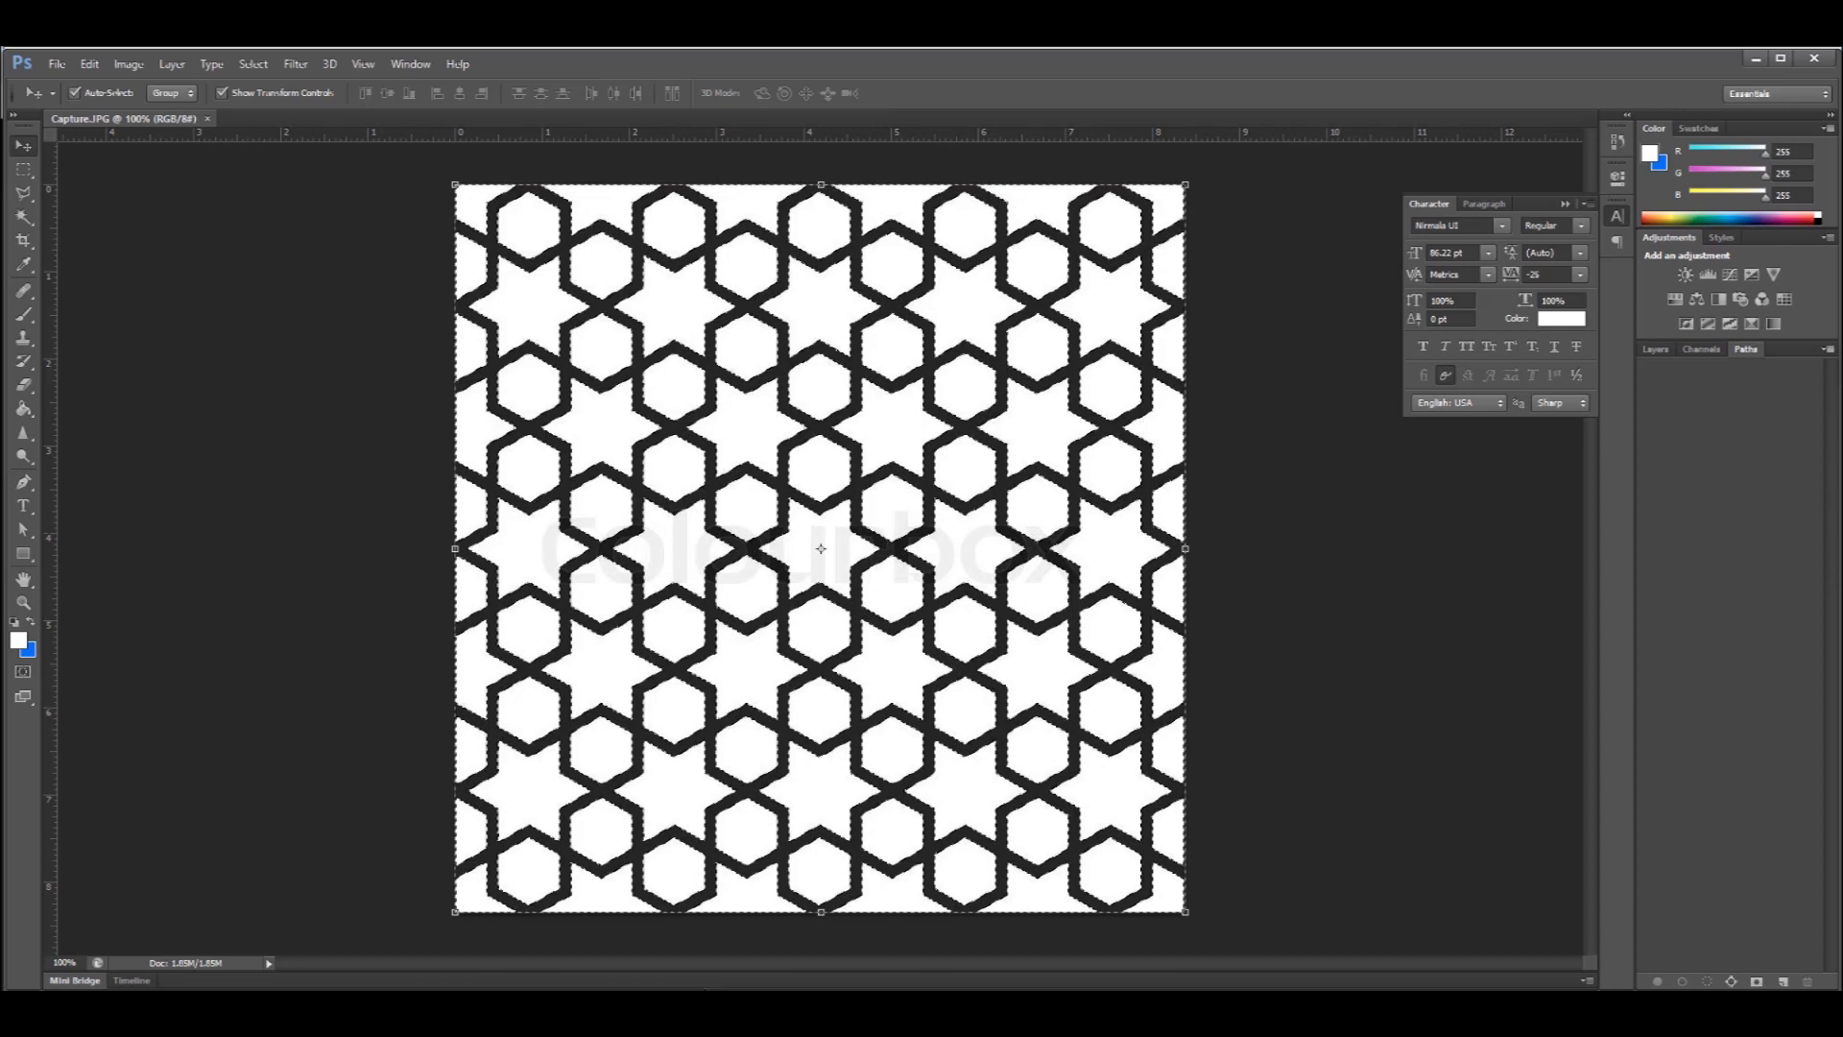
pyautogui.moveTo(1840, 518); pyautogui.dragTo(1724, 518)
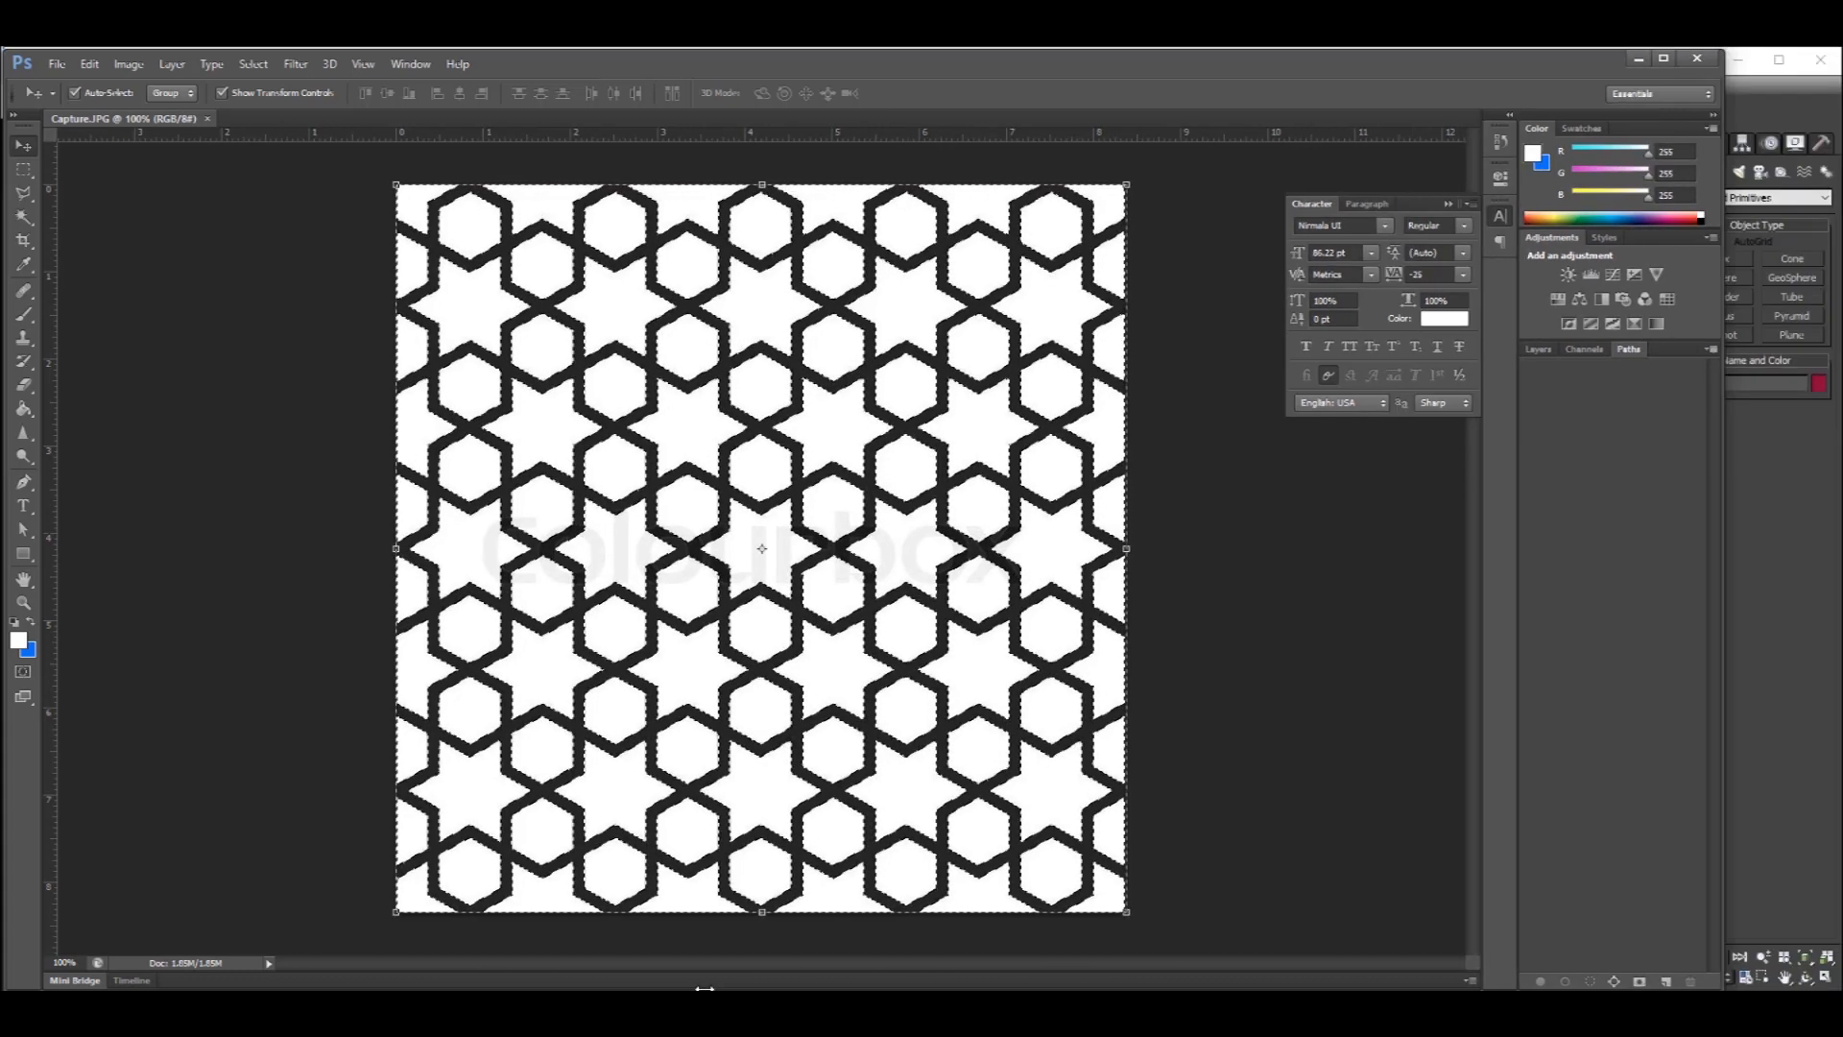
pyautogui.click(1712, 348)
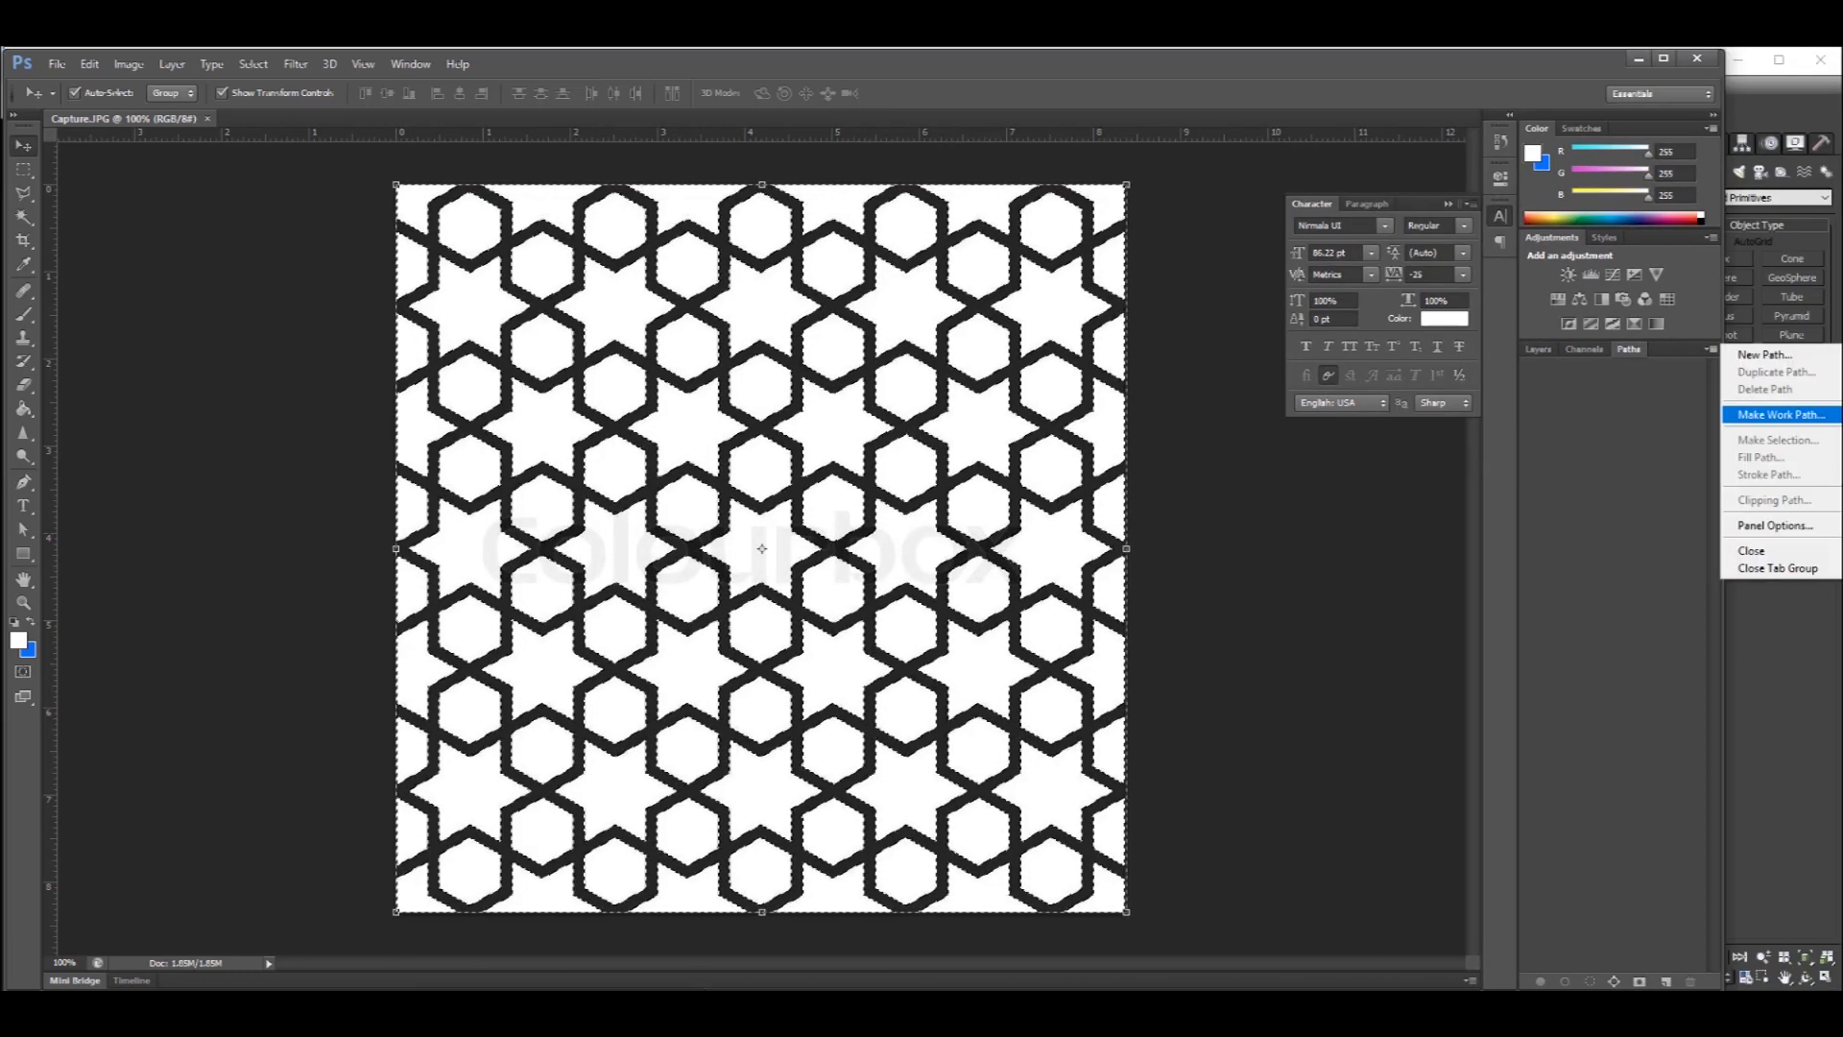
pyautogui.click(1780, 414)
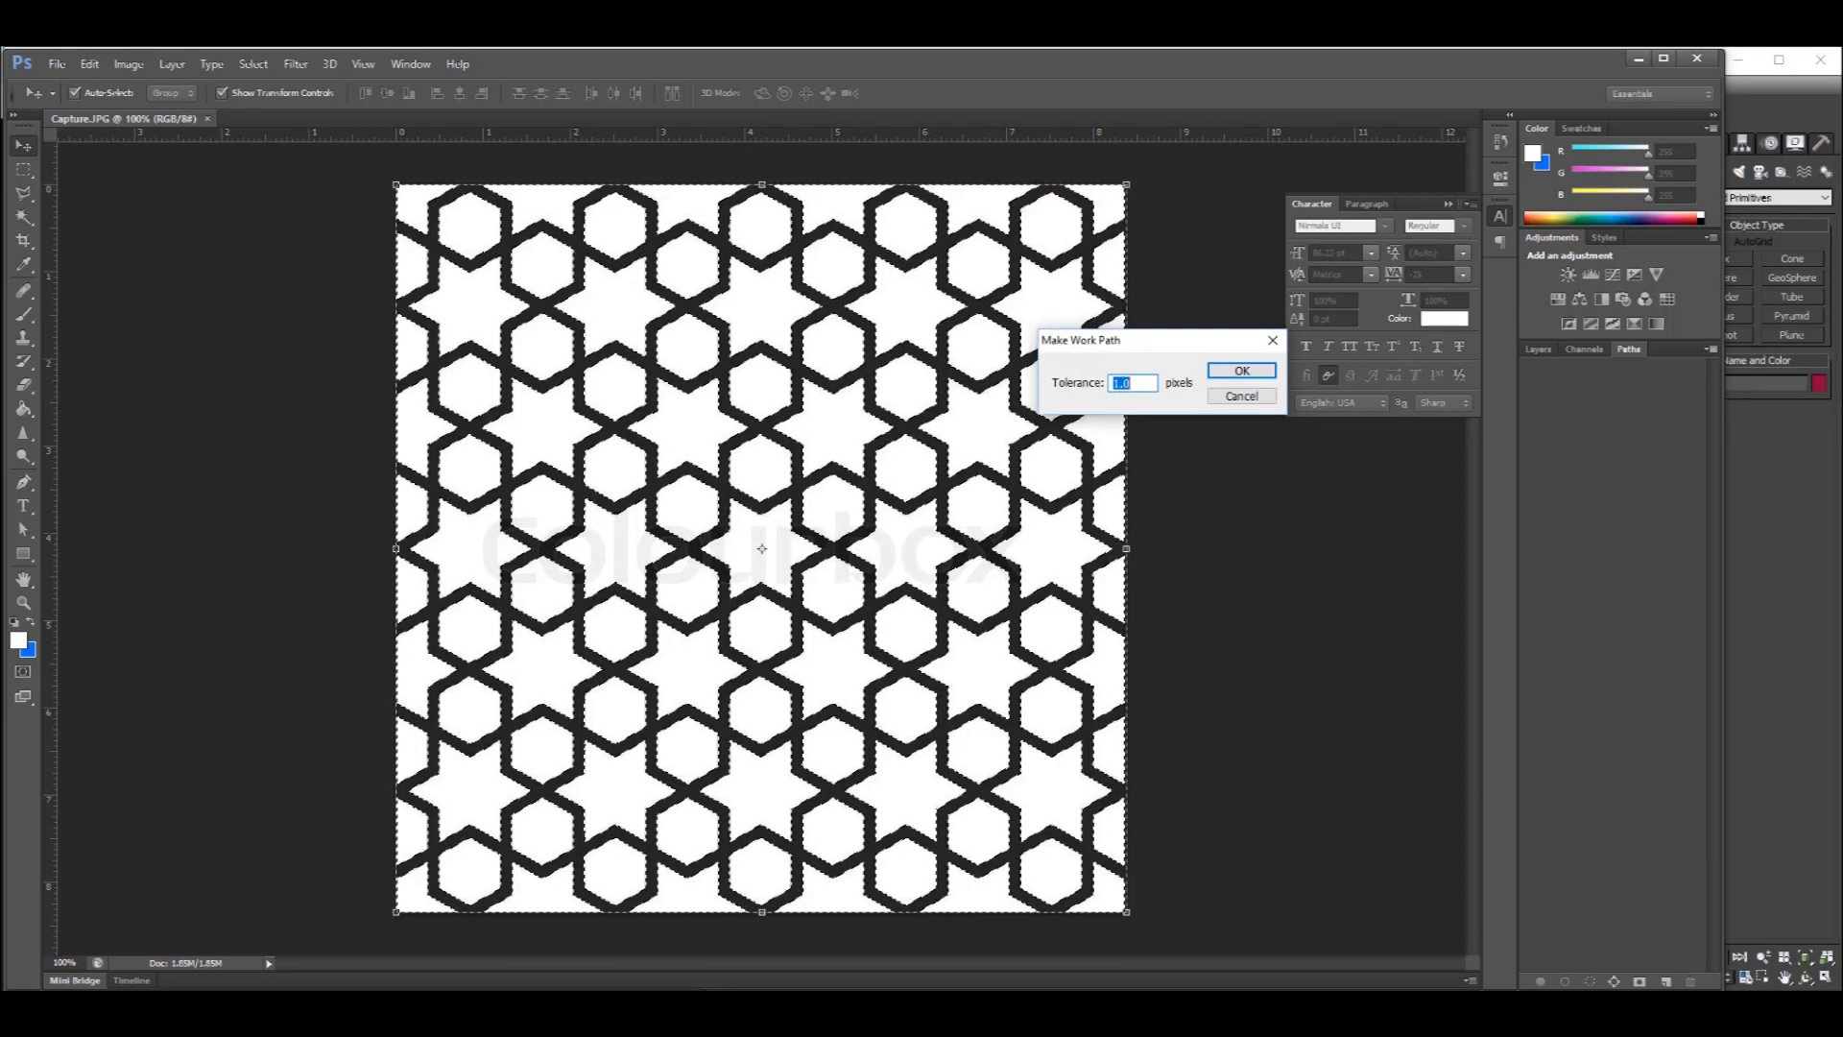
pyautogui.moveTo(1155, 339); pyautogui.dragTo(1172, 318)
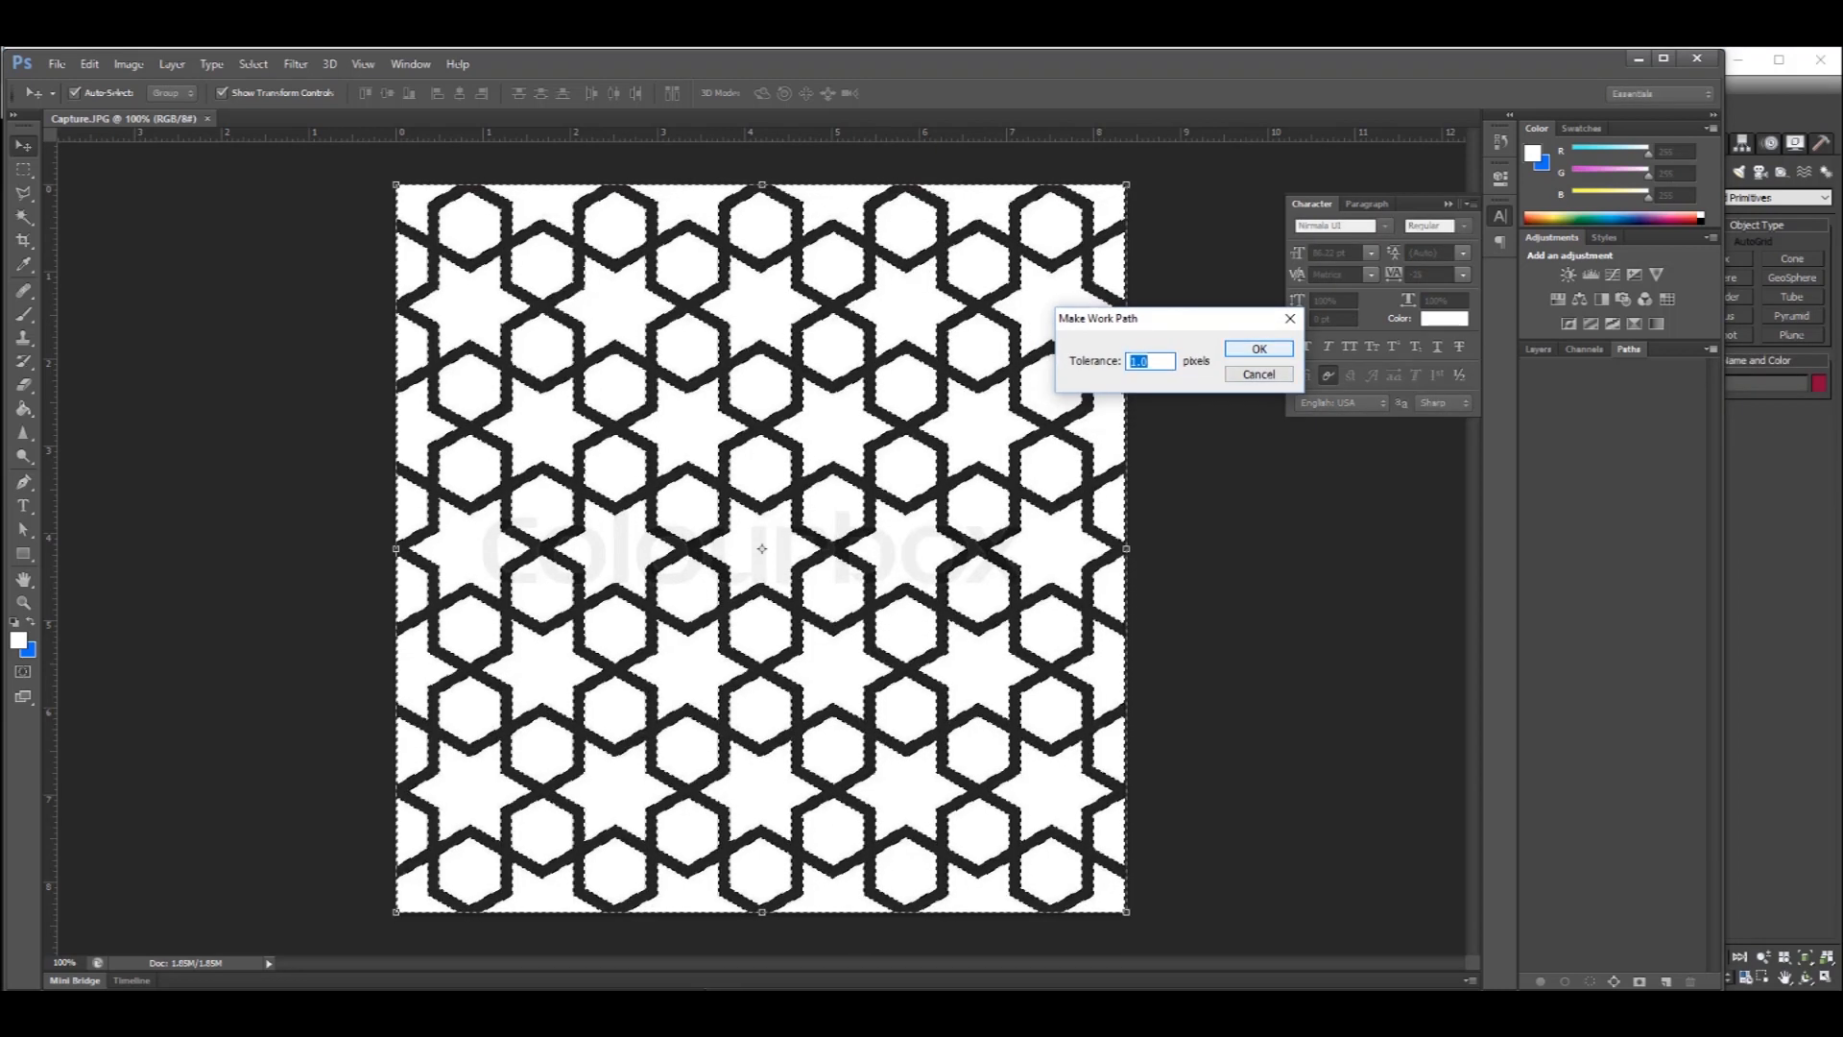
pyautogui.press('Return')
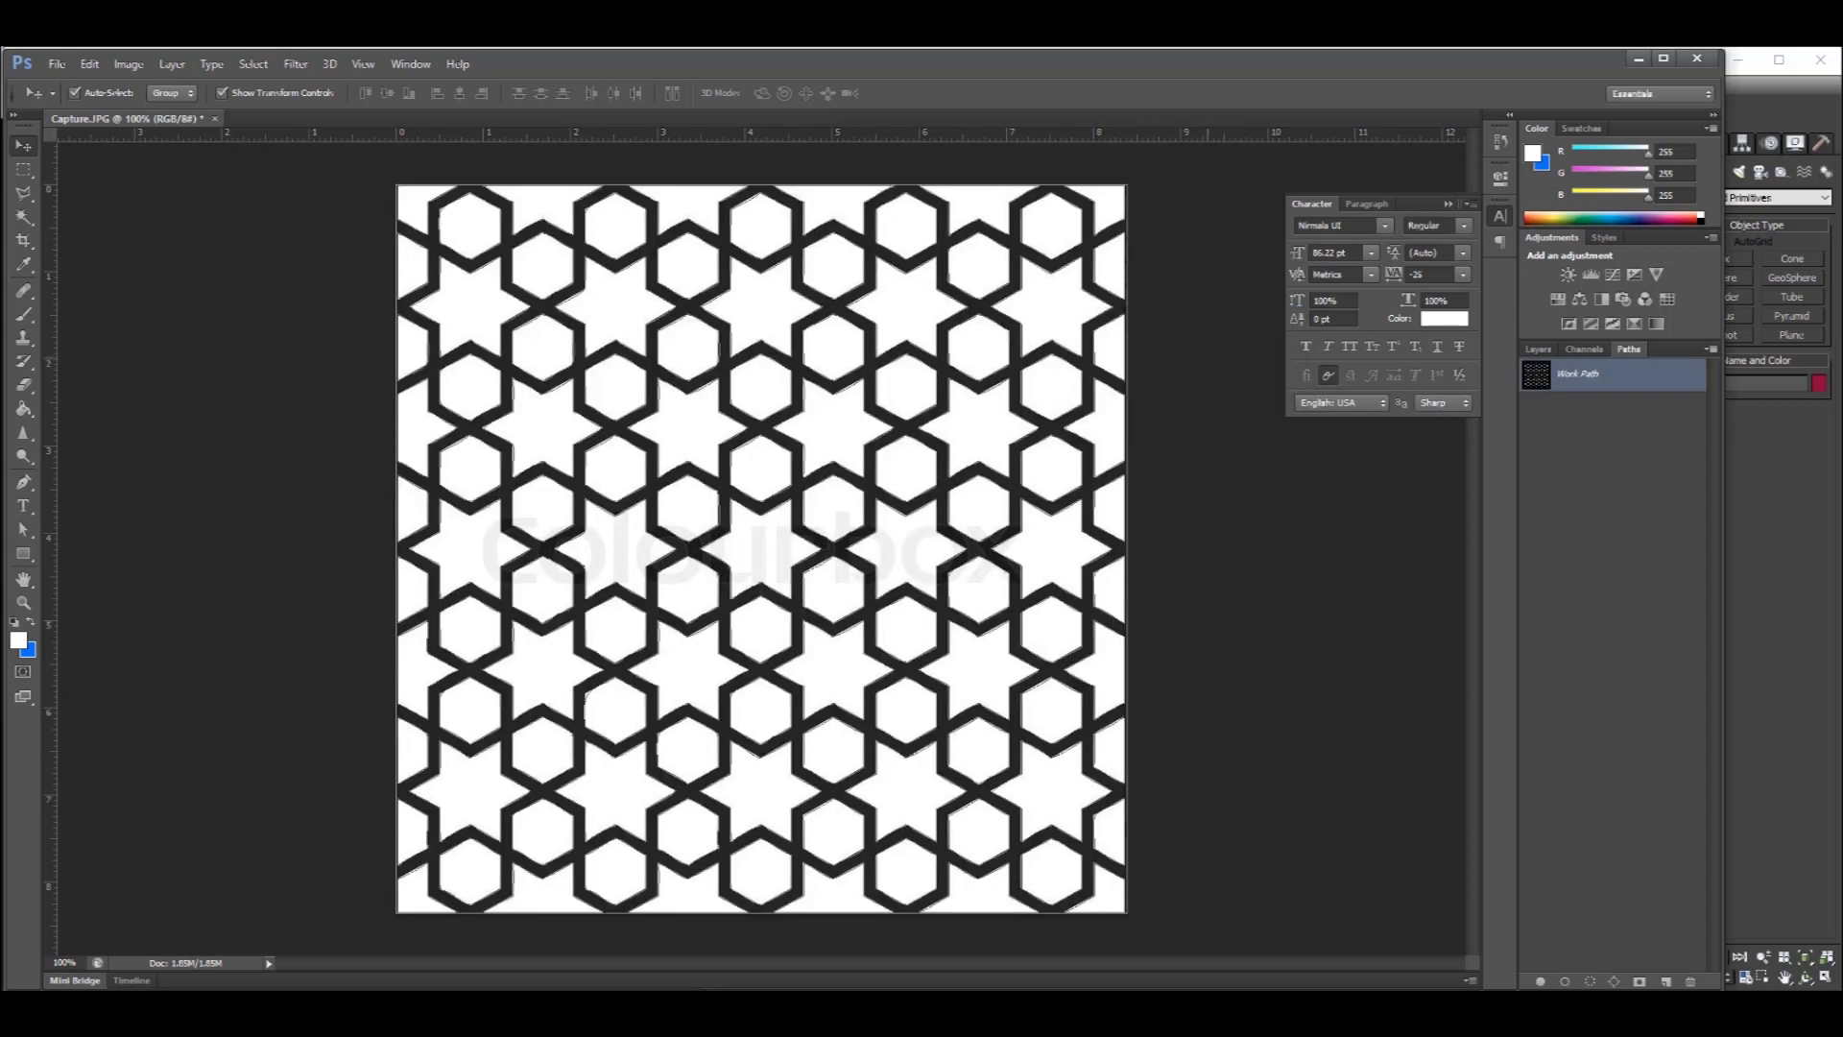
# - Check the traced outlines up close and export the Work Path to Illustrator
pyautogui.keyDown('alt'); pyautogui.scroll(10, 913, 362); pyautogui.keyUp('alt')
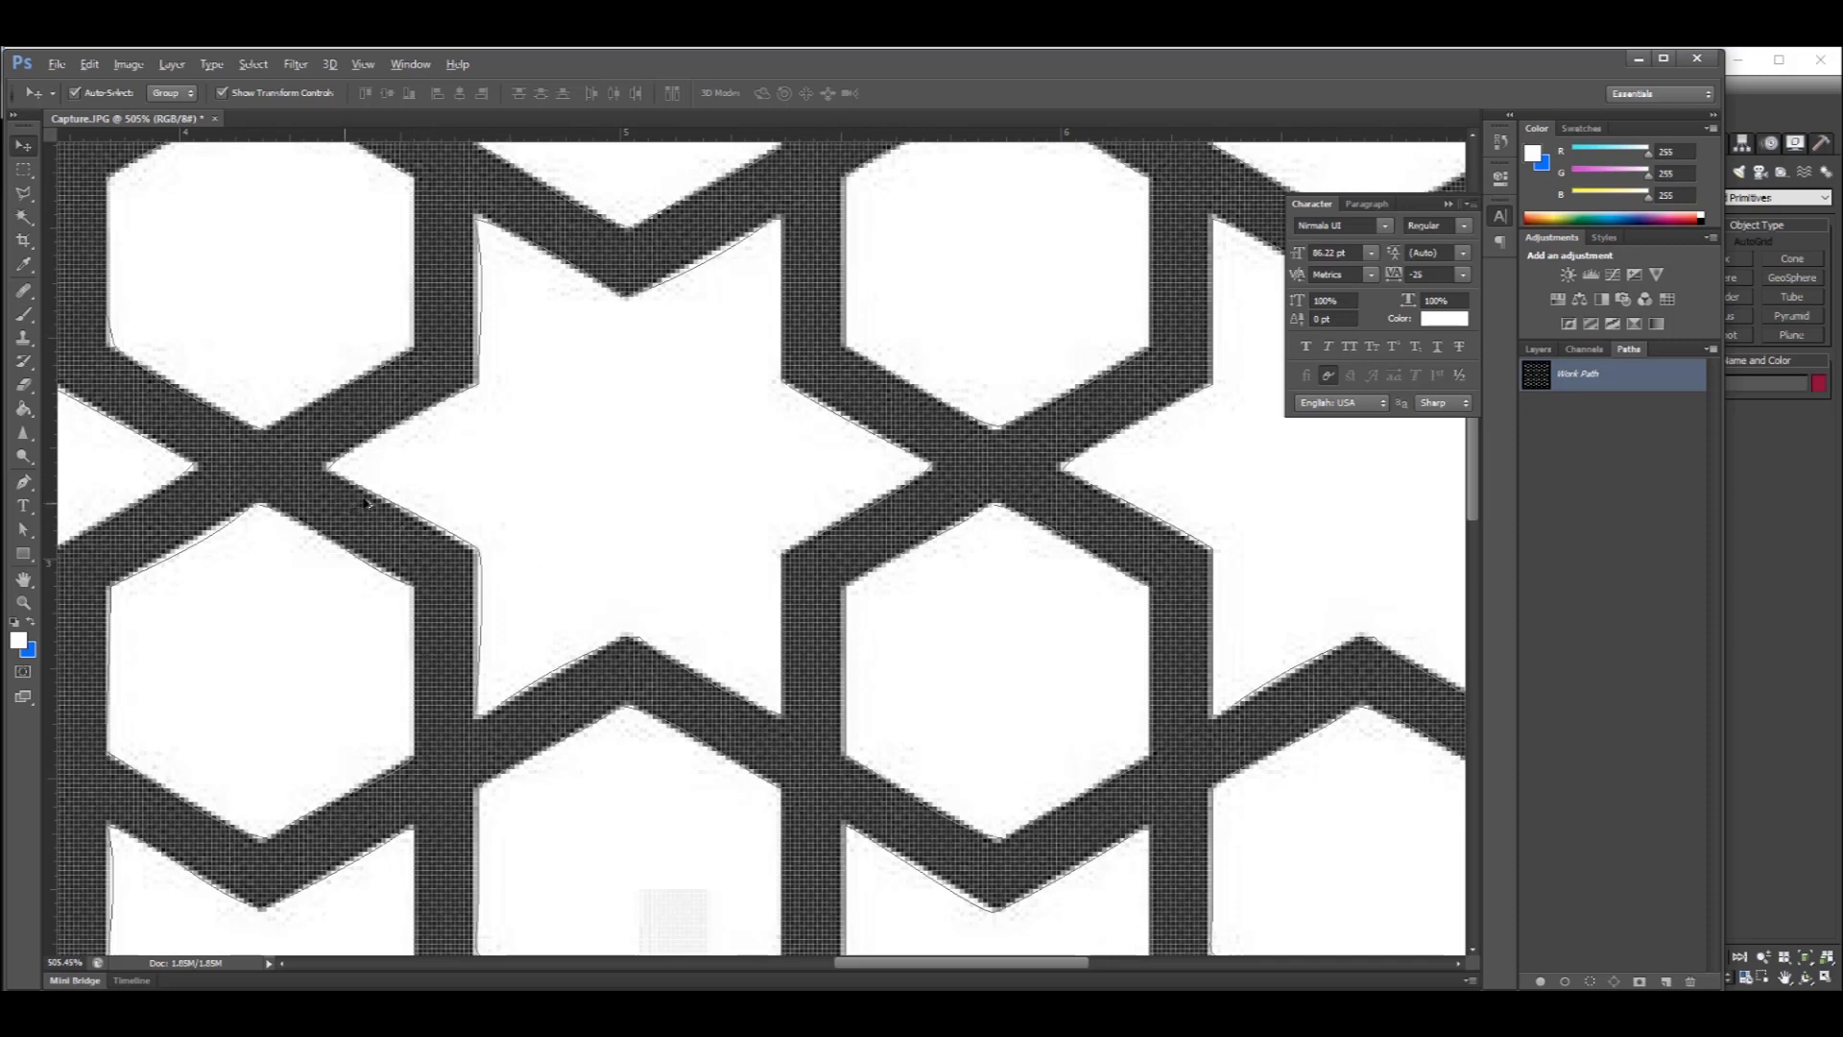
pyautogui.keyDown('alt'); pyautogui.scroll(-10, 812, 480); pyautogui.keyUp('alt')
pyautogui.keyDown('alt'); pyautogui.scroll(-1, 905, 447); pyautogui.keyUp('alt')
pyautogui.keyDown('alt'); pyautogui.scroll(-1, 924, 427); pyautogui.keyUp('alt')
pyautogui.keyDown('alt'); pyautogui.scroll(1, 925, 428); pyautogui.keyUp('alt')
pyautogui.click(56, 64)
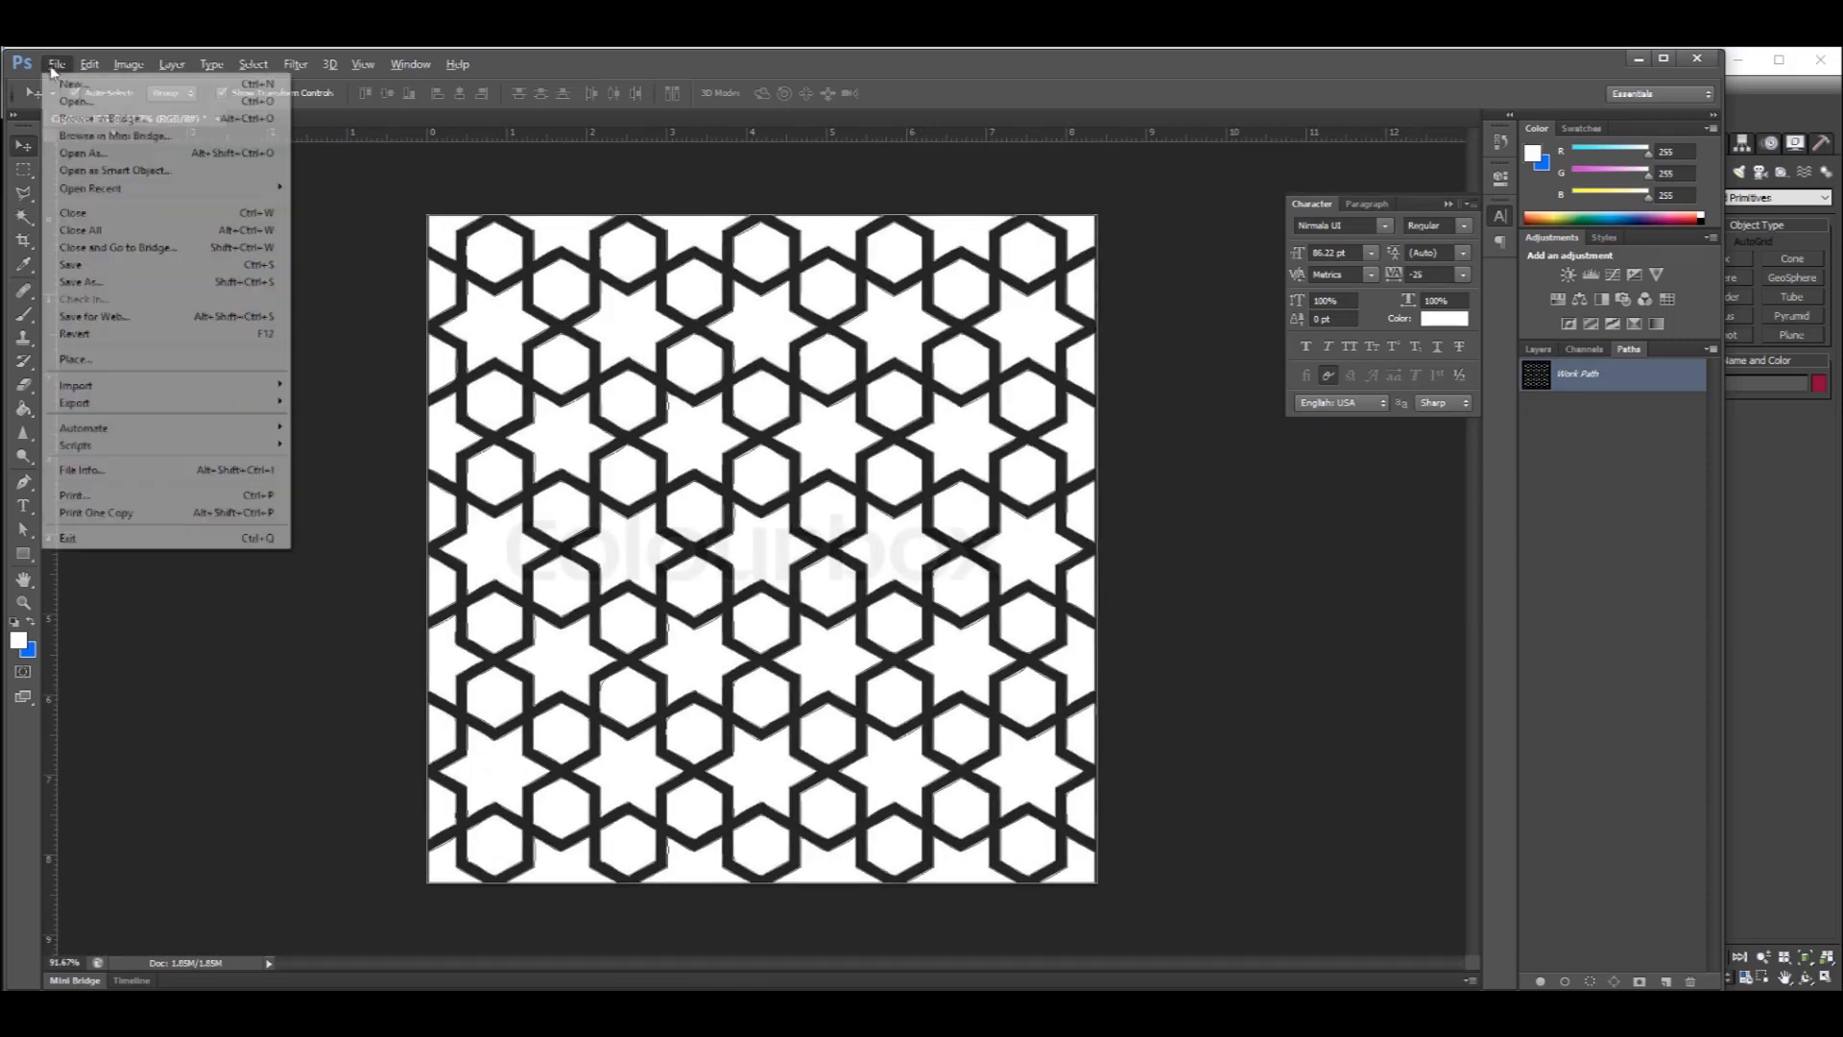
pyautogui.moveTo(260, 404)
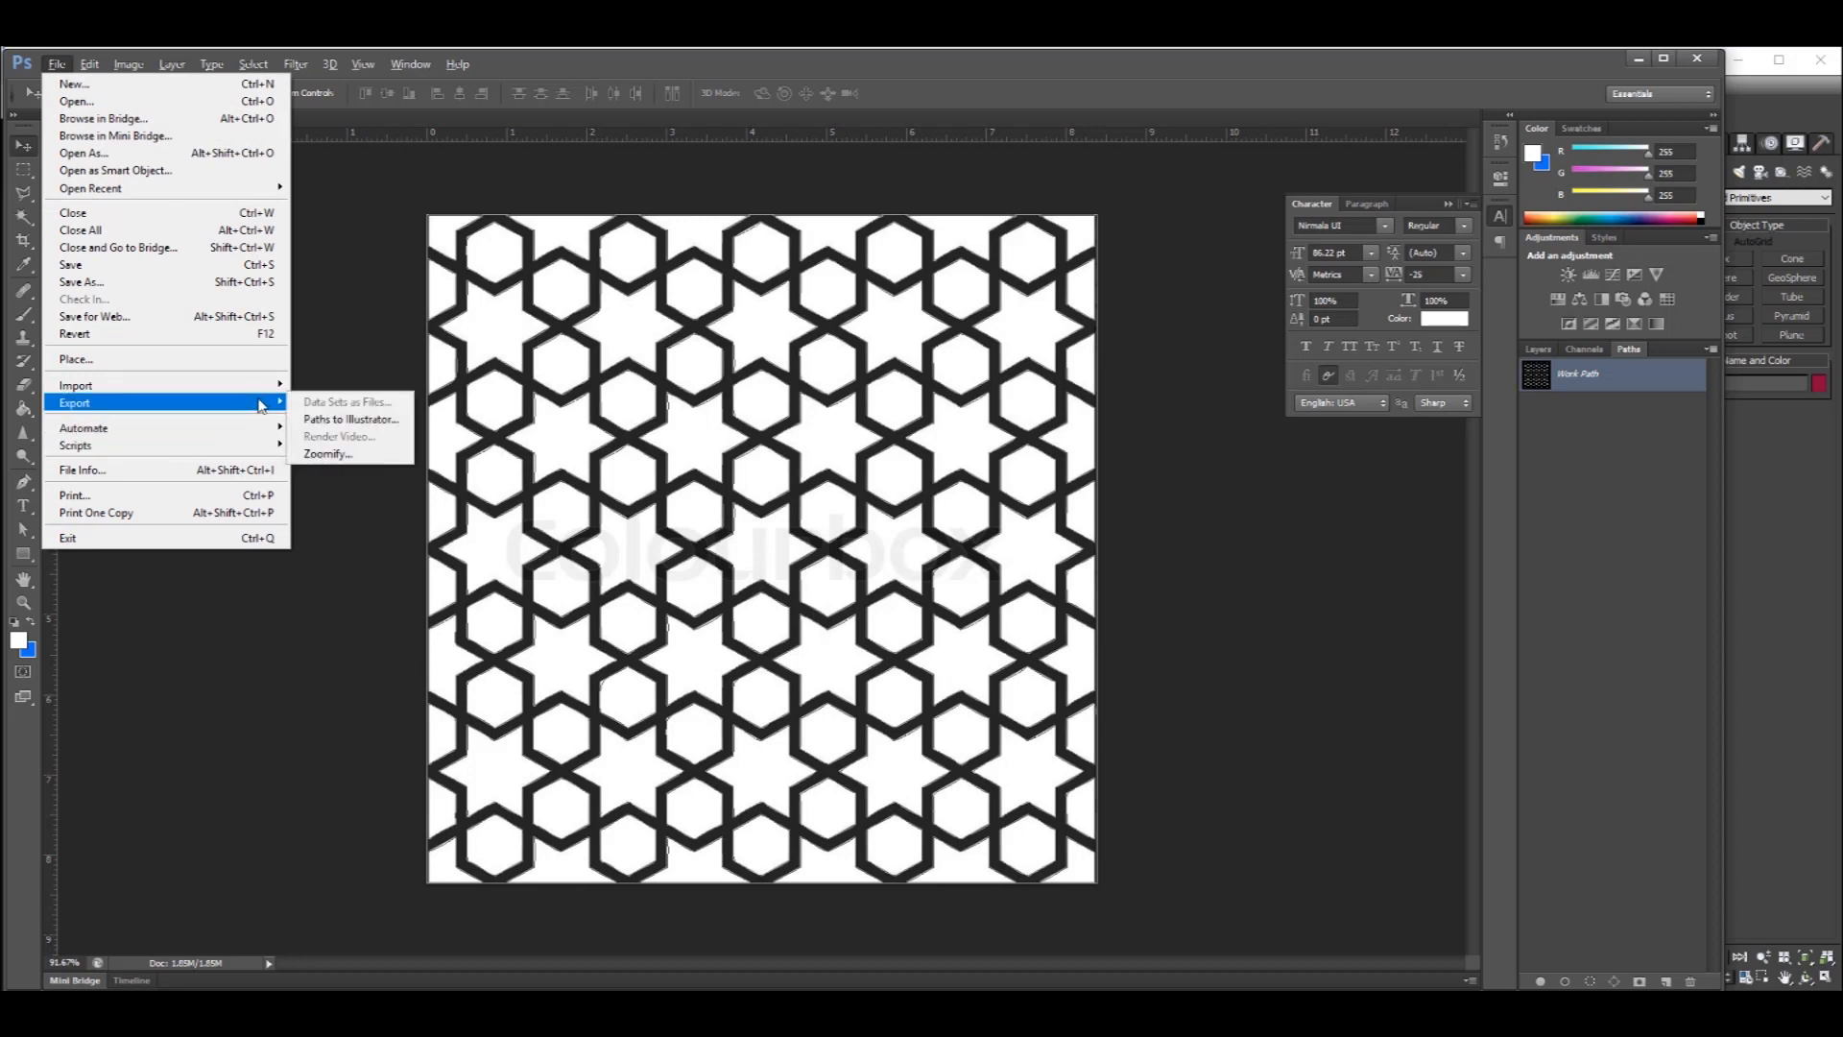
pyautogui.click(362, 428)
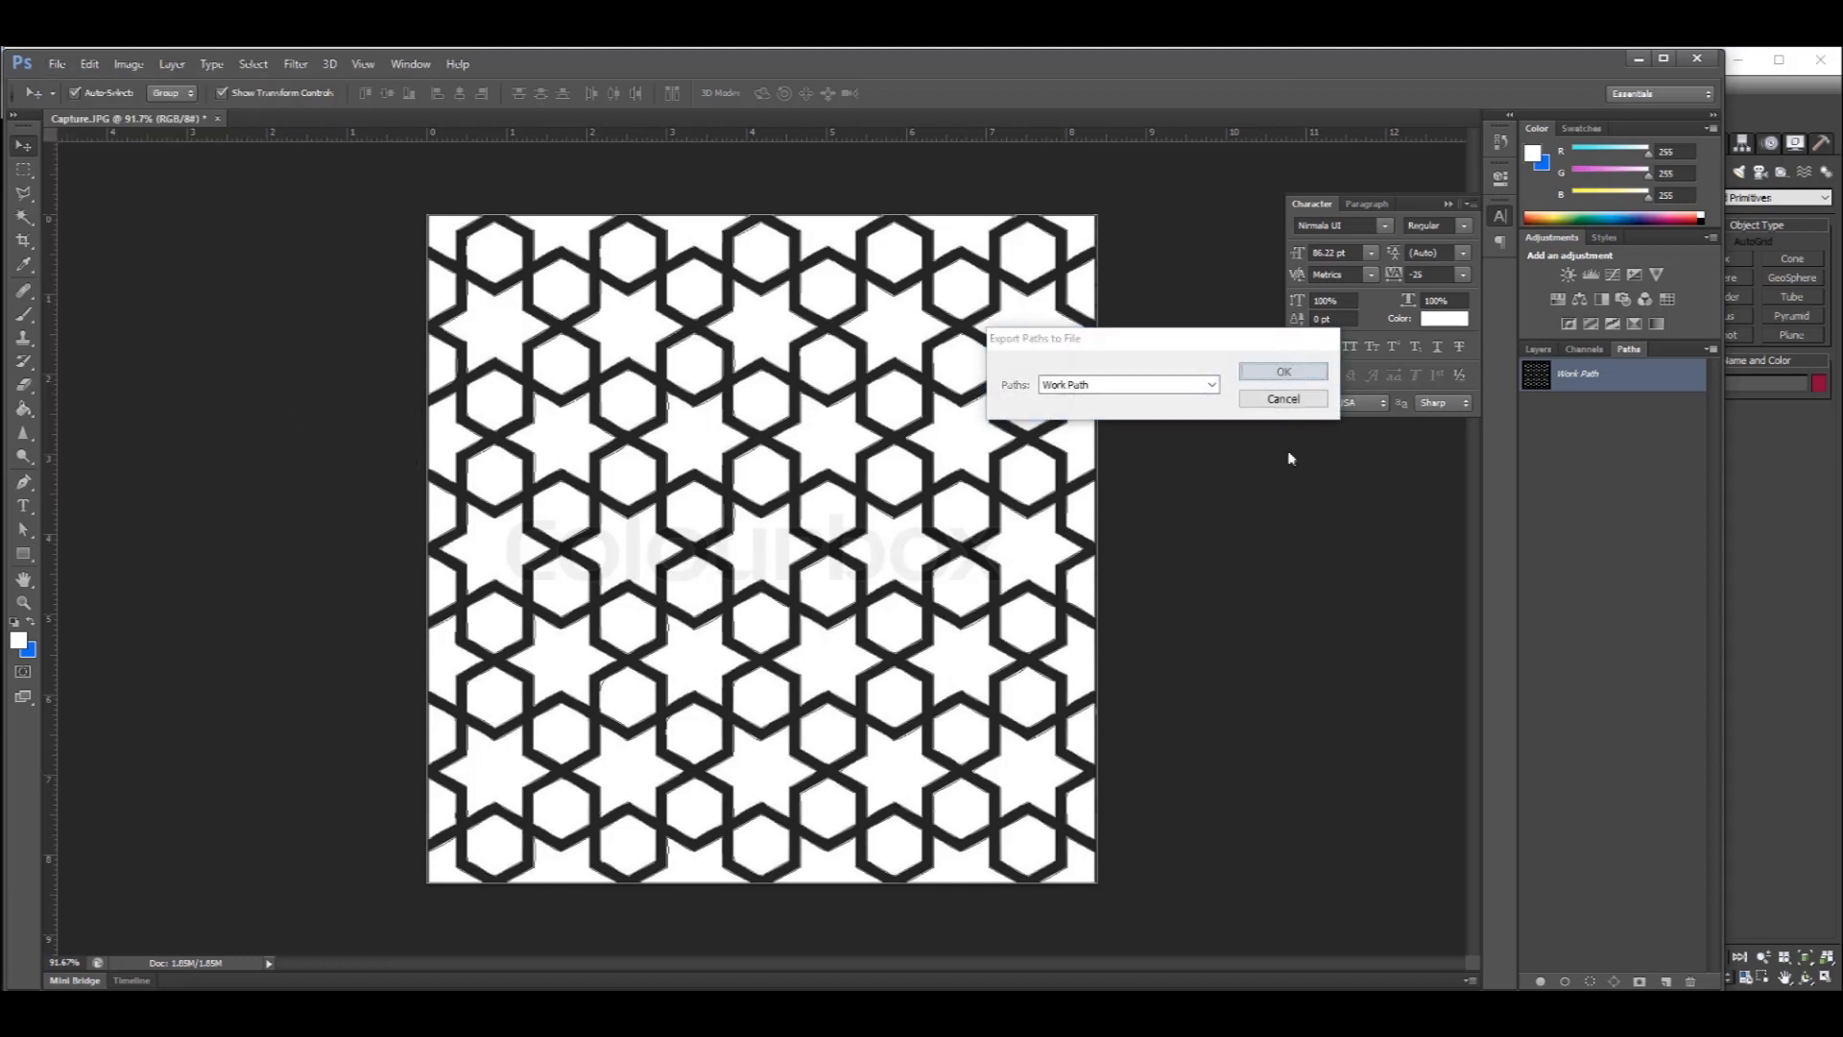
pyautogui.press('Return')
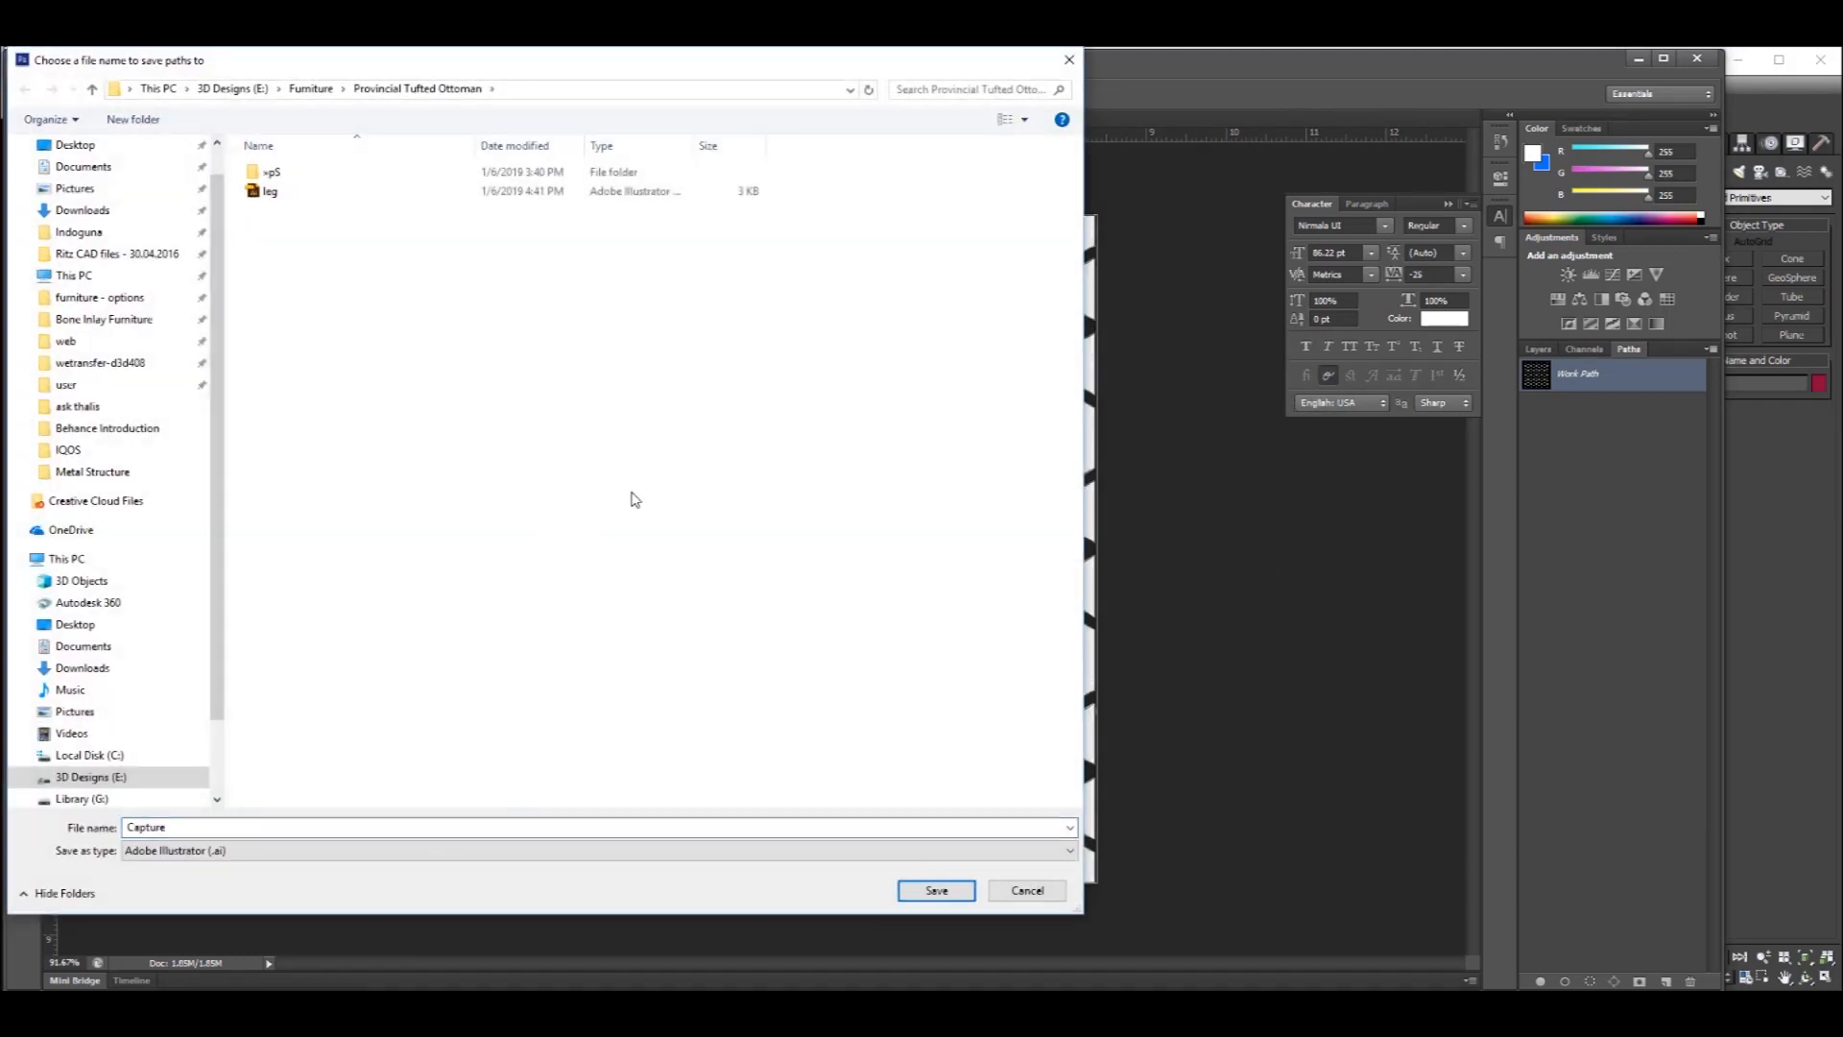
# - Save the exported paths as the Adobe Illustrator file illustrator path in the ask thalis folder on the desktop
pyautogui.hotkey('alt', 'Up')
pyautogui.hotkey('alt', 'Up')
pyautogui.hotkey('alt', 'Up')
pyautogui.hotkey('alt', 'Up')
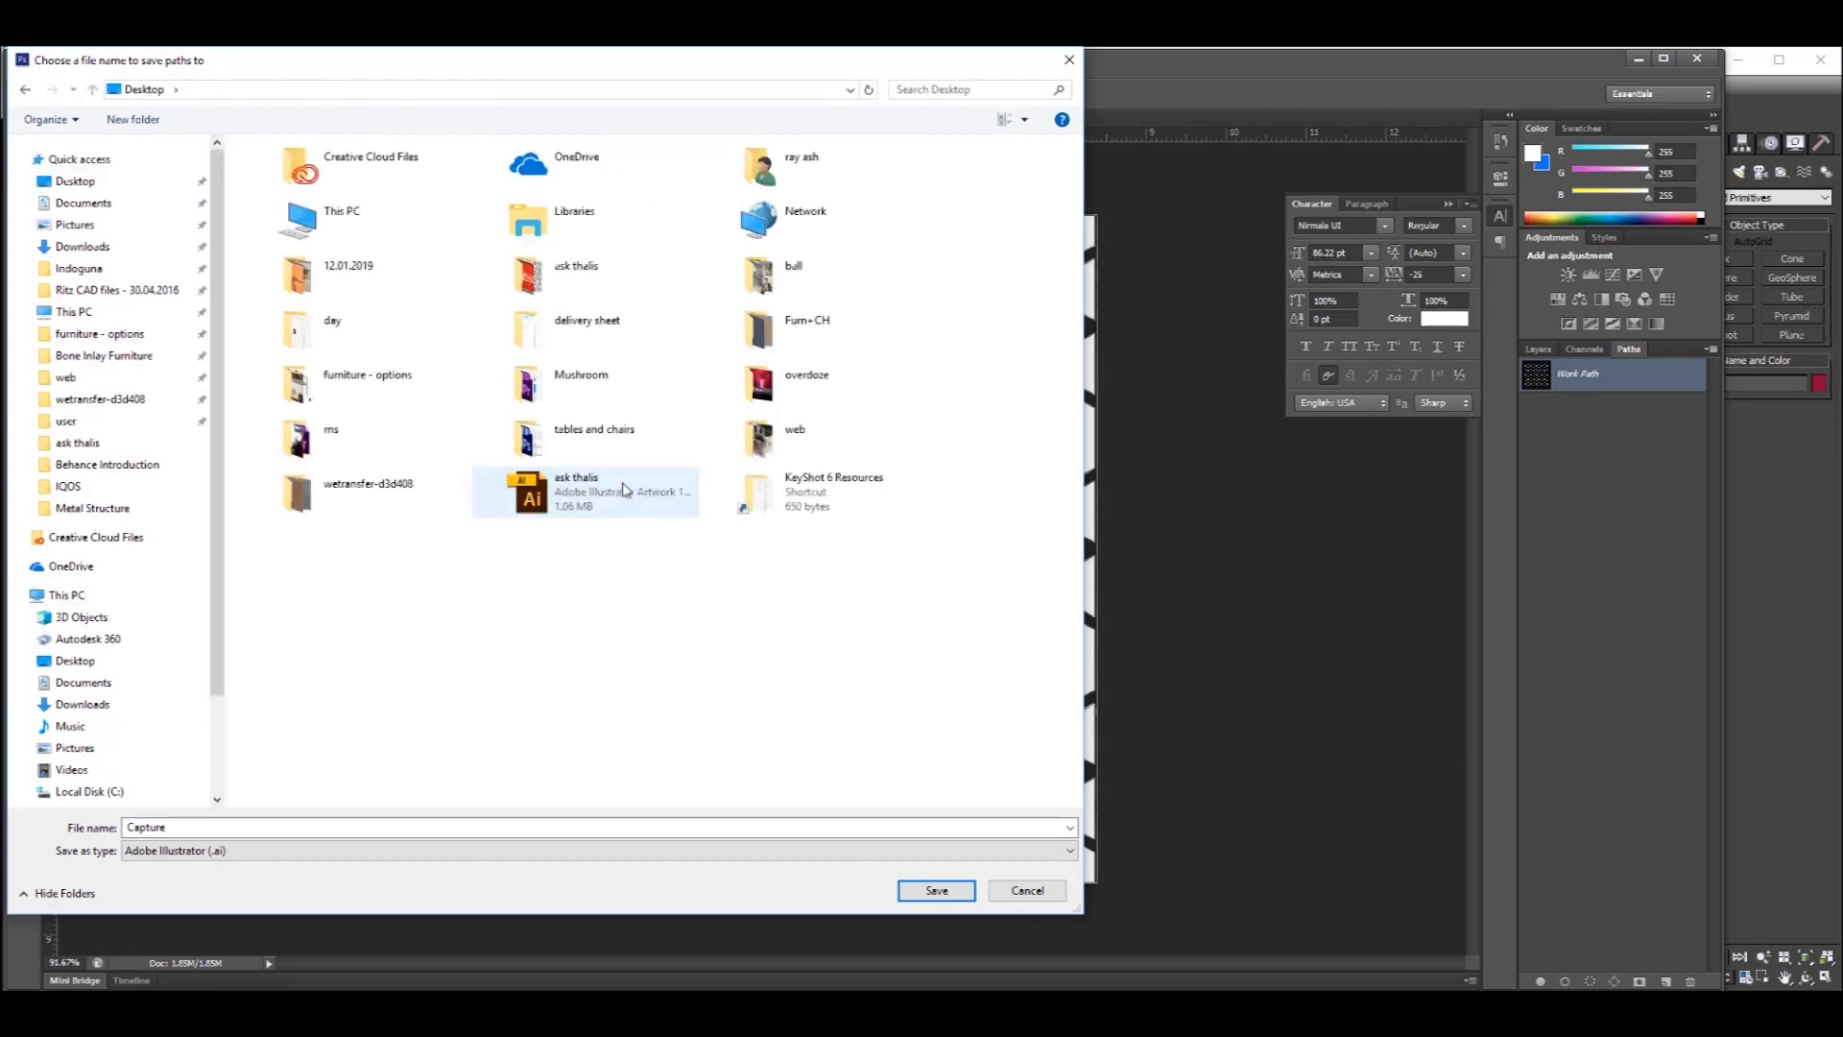
pyautogui.click(775, 383)
pyautogui.click(560, 376)
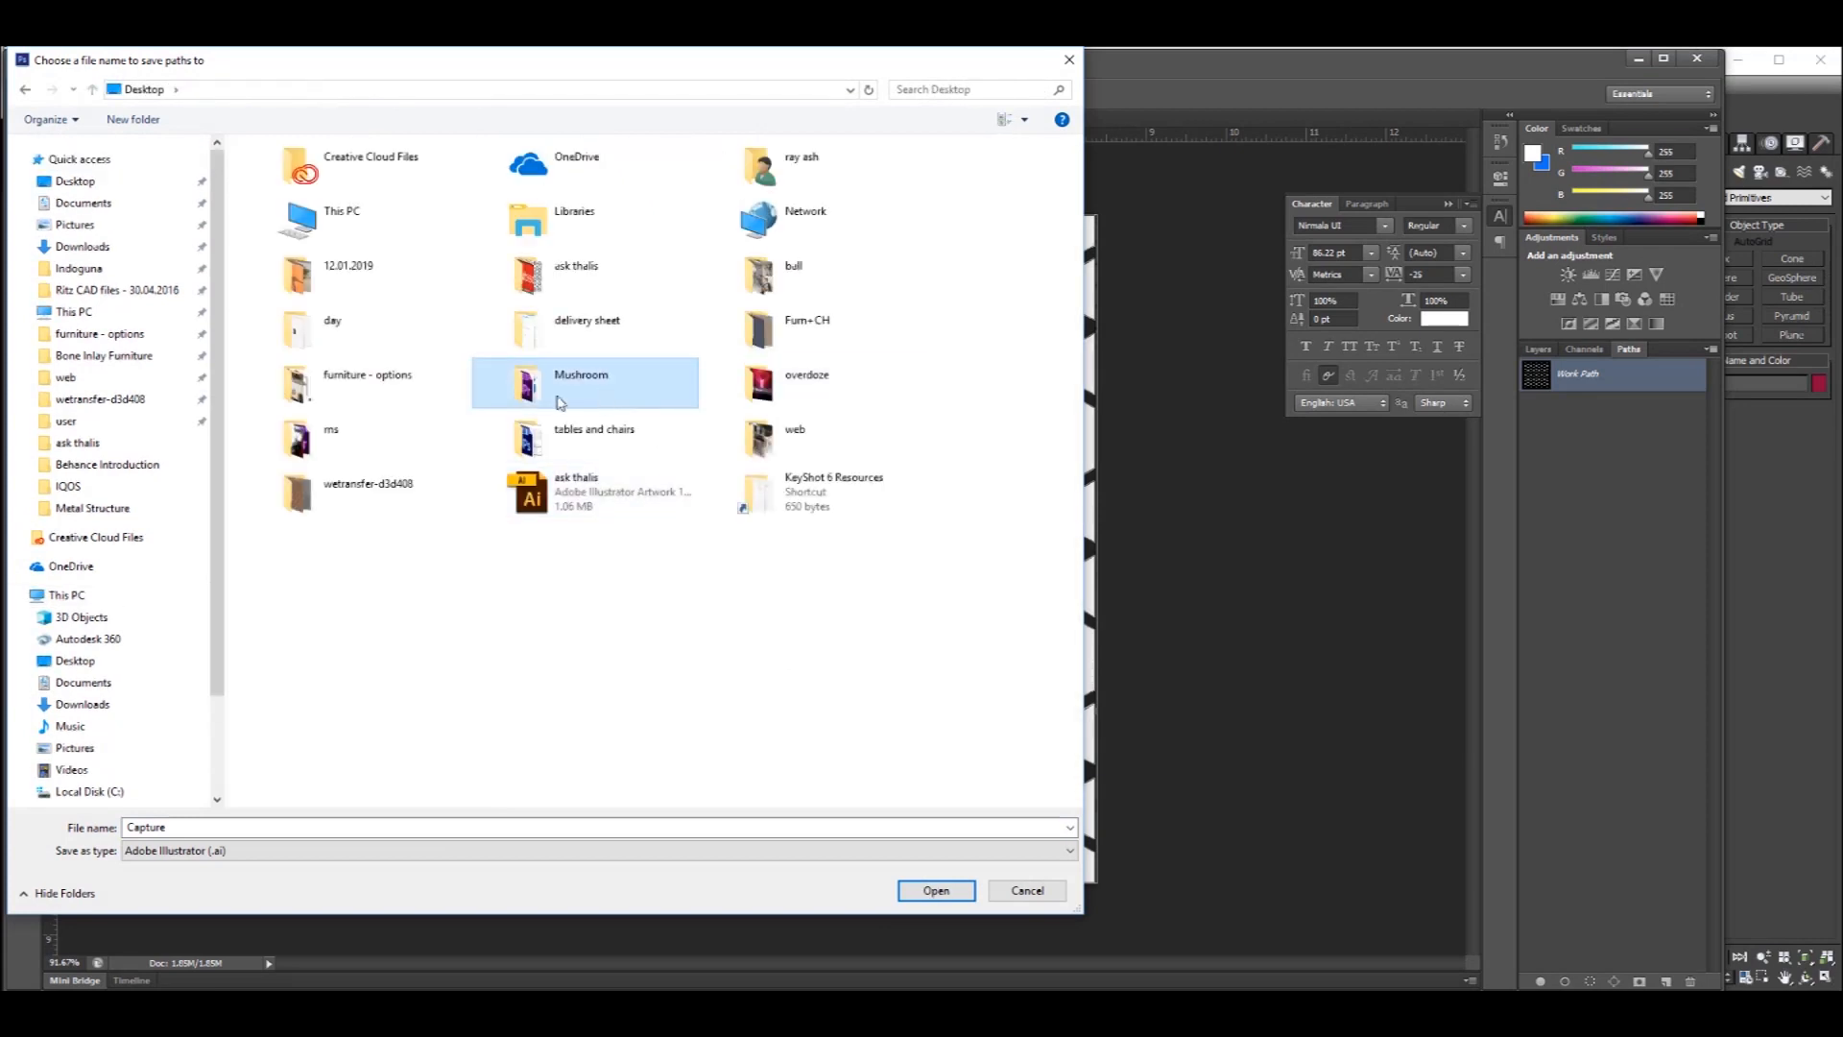
pyautogui.doubleClick(566, 275)
pyautogui.click(221, 826)
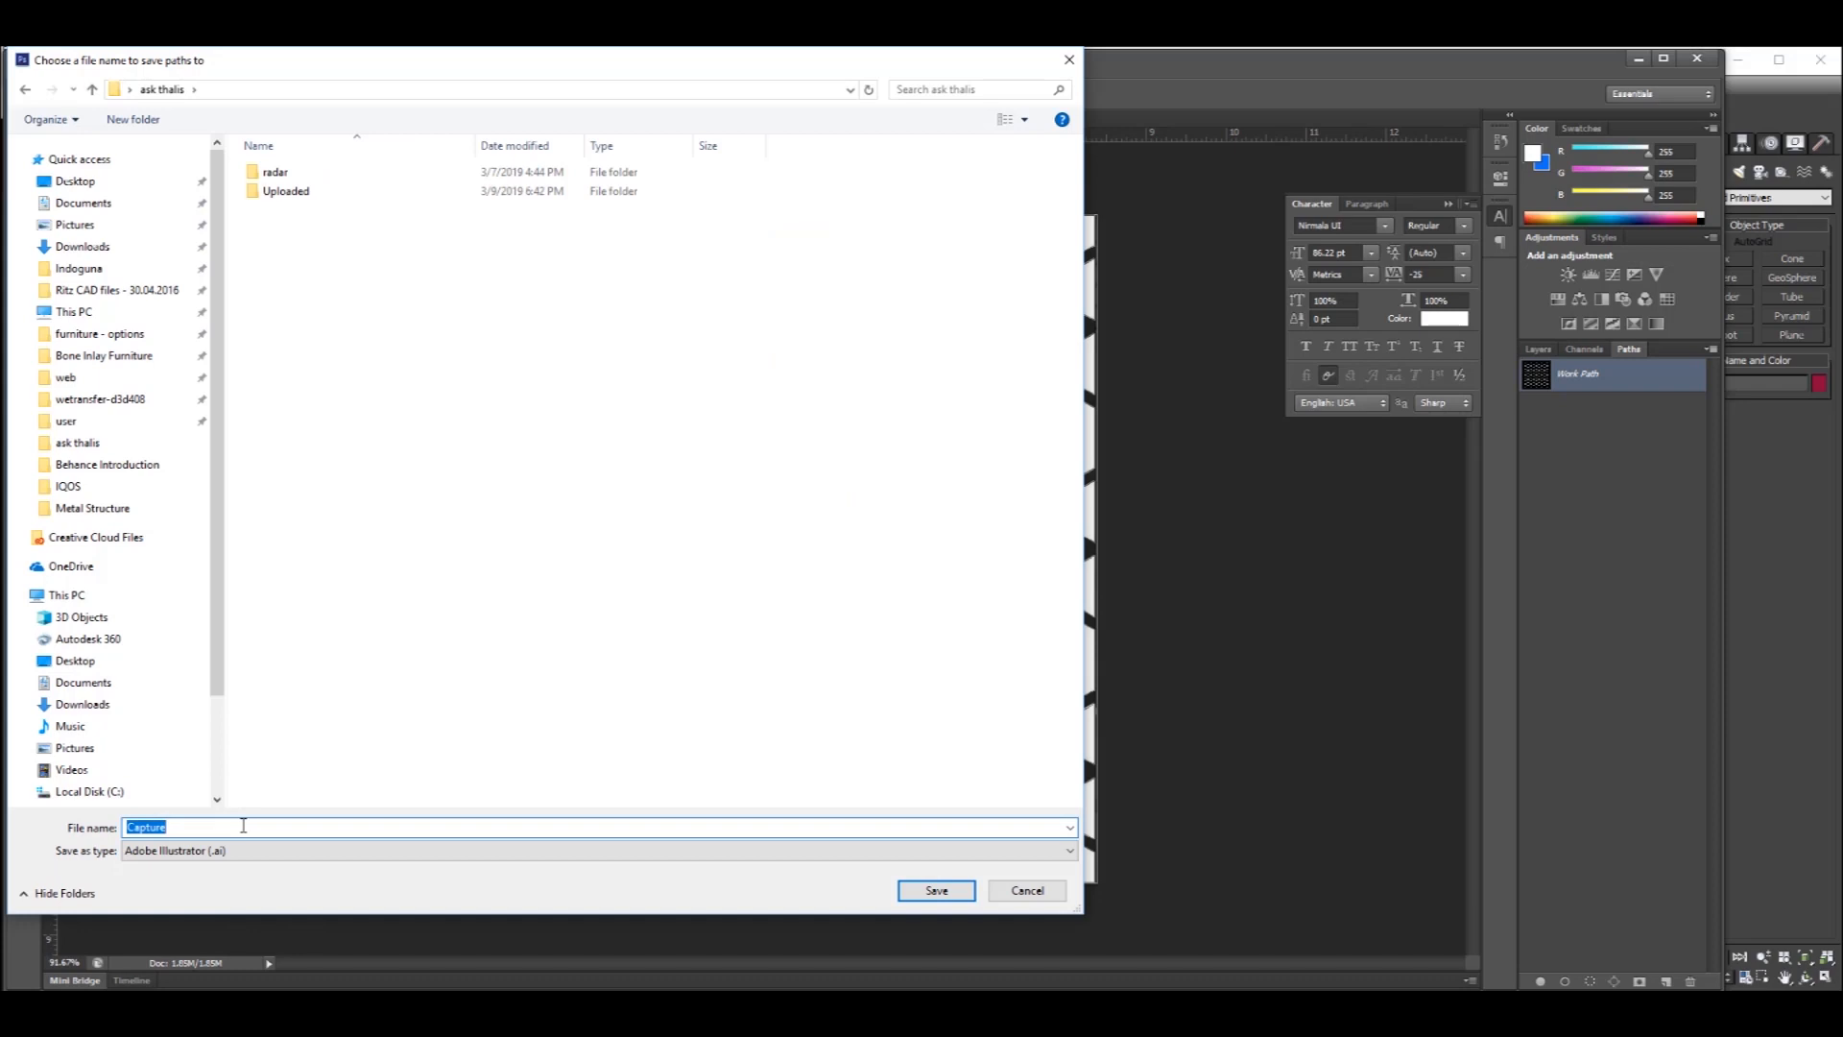
pyautogui.press('BackSpace')
pyautogui.click(957, 897)
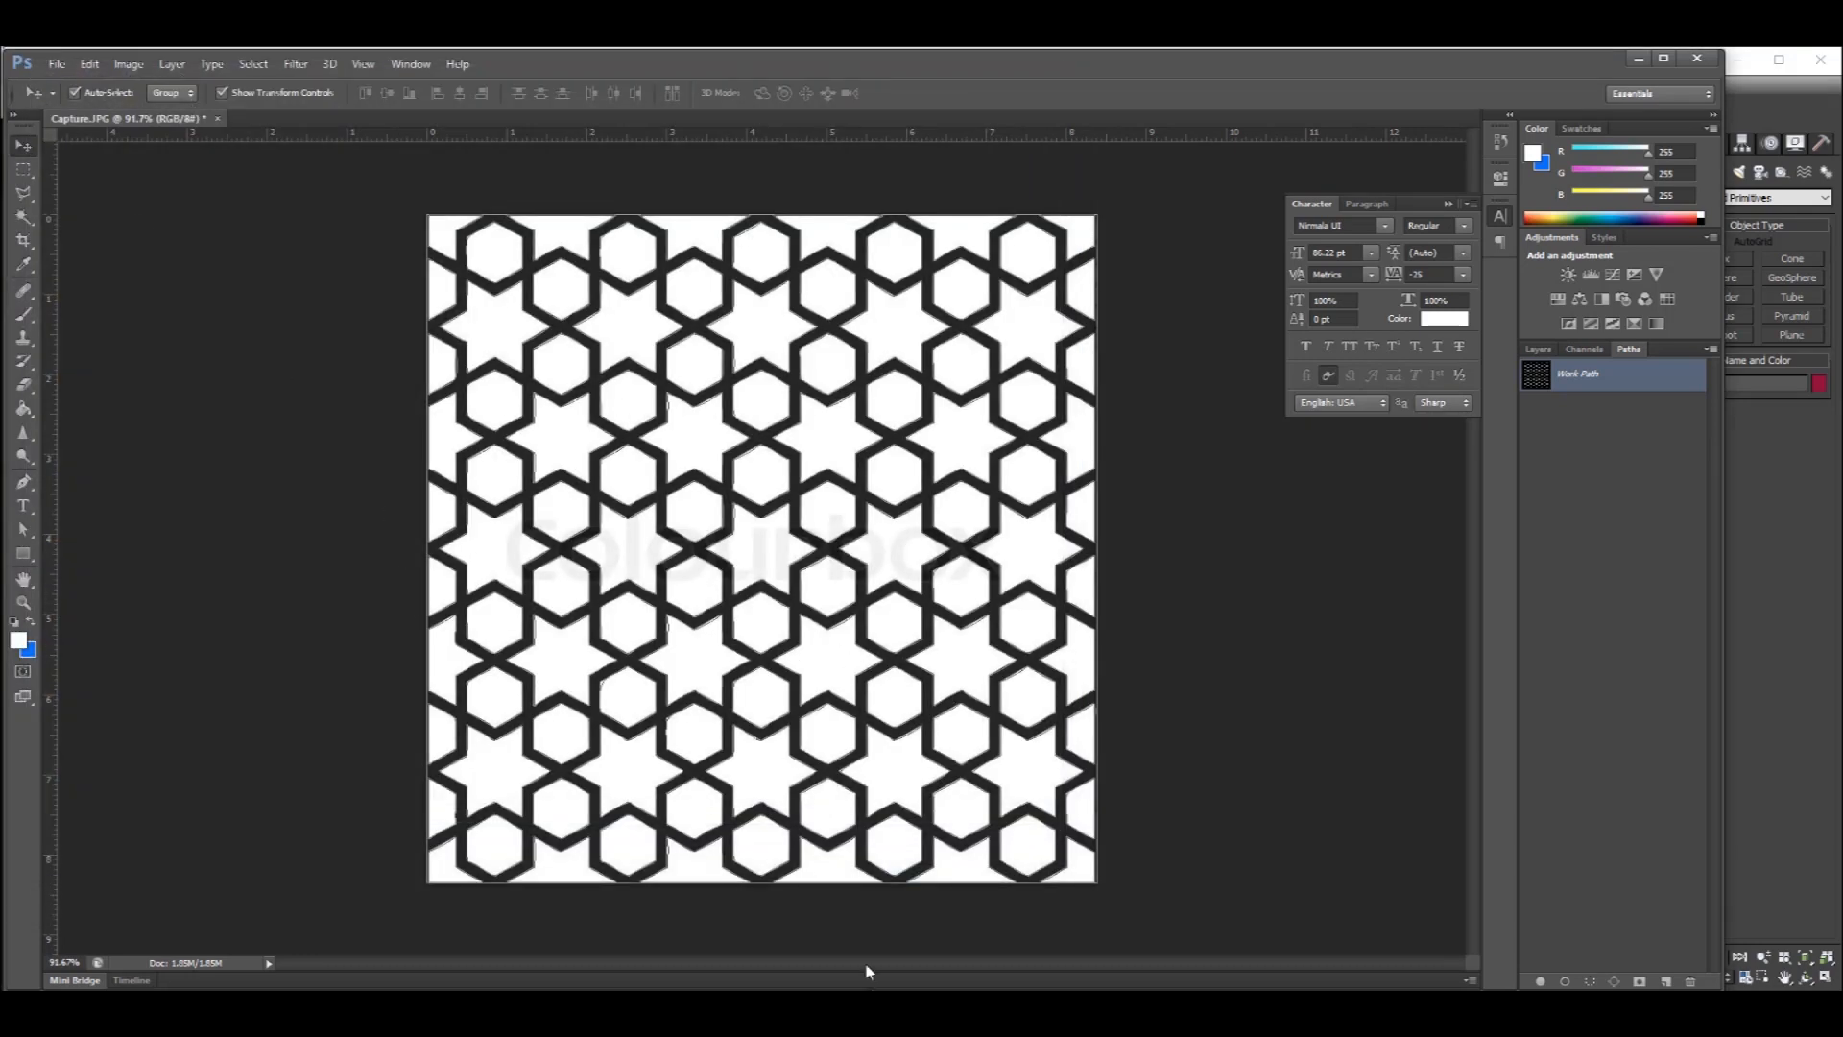
# - Switch to 3ds Max and display all four viewports of the empty scene
pyautogui.hotkey('alt', 'Tab')
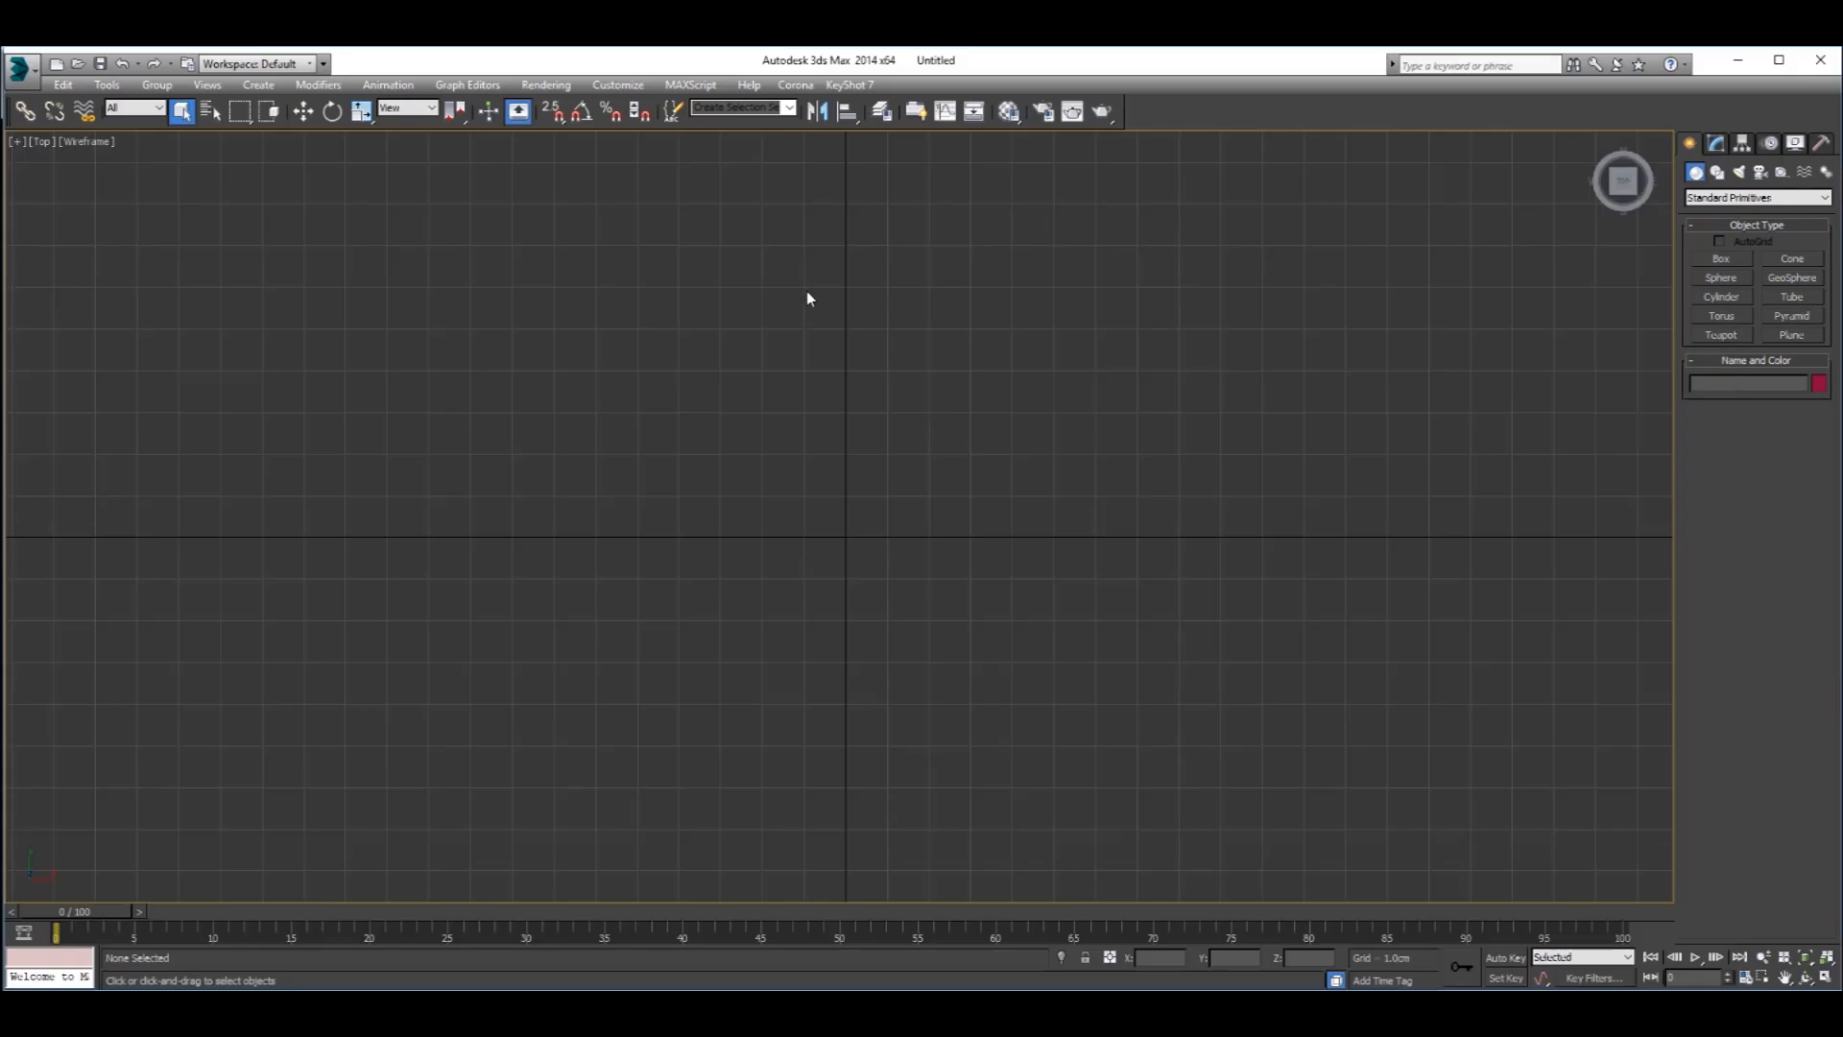
pyautogui.hotkey('alt', 'w')
pyautogui.click(1085, 406)
pyautogui.click(1065, 720)
pyautogui.click(765, 761)
pyautogui.click(729, 393)
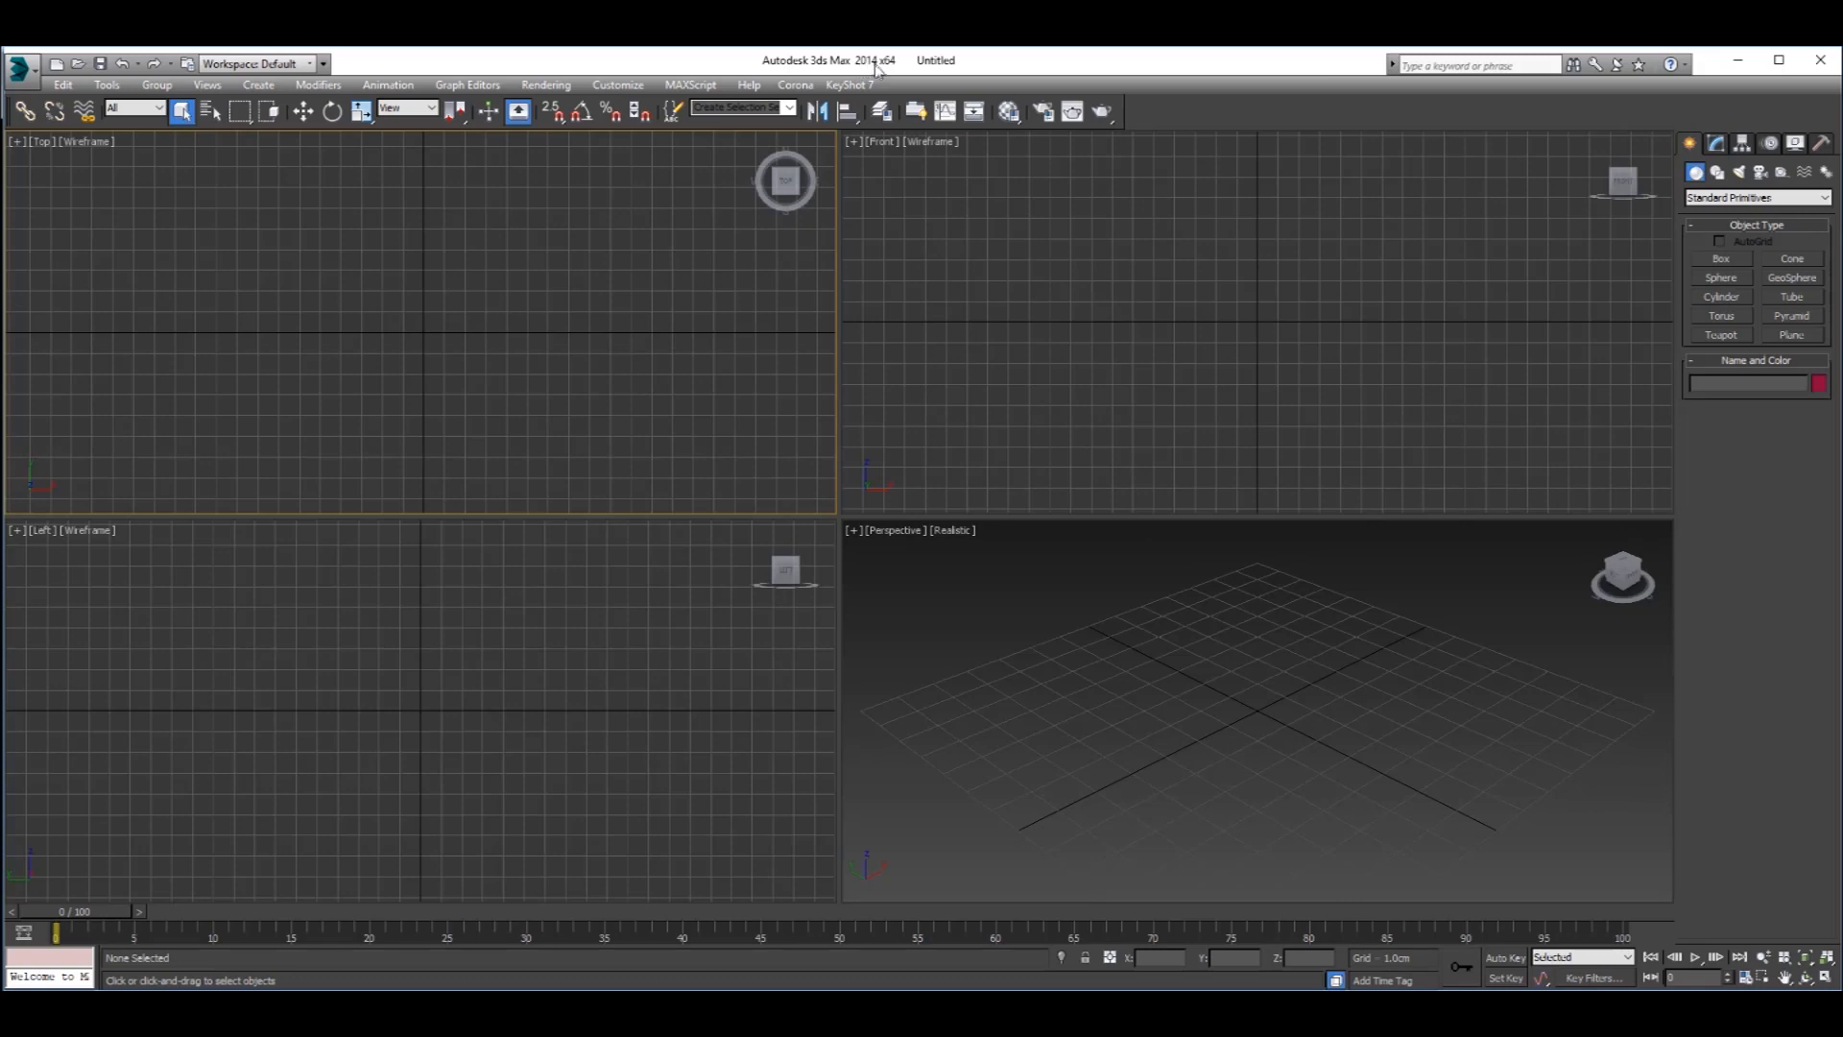
# - Look over the Top, Front, Left and Perspective viewports, then maximize the Top viewport
pyautogui.click(1107, 305)
pyautogui.click(740, 325)
pyautogui.click(716, 540)
pyautogui.click(1053, 736)
pyautogui.click(1028, 411)
pyautogui.click(614, 641)
pyautogui.click(1037, 705)
pyautogui.click(1120, 495)
pyautogui.click(726, 428)
pyautogui.click(691, 673)
pyautogui.click(656, 397)
pyautogui.press('alt')
pyautogui.hotkey('alt', 'w')
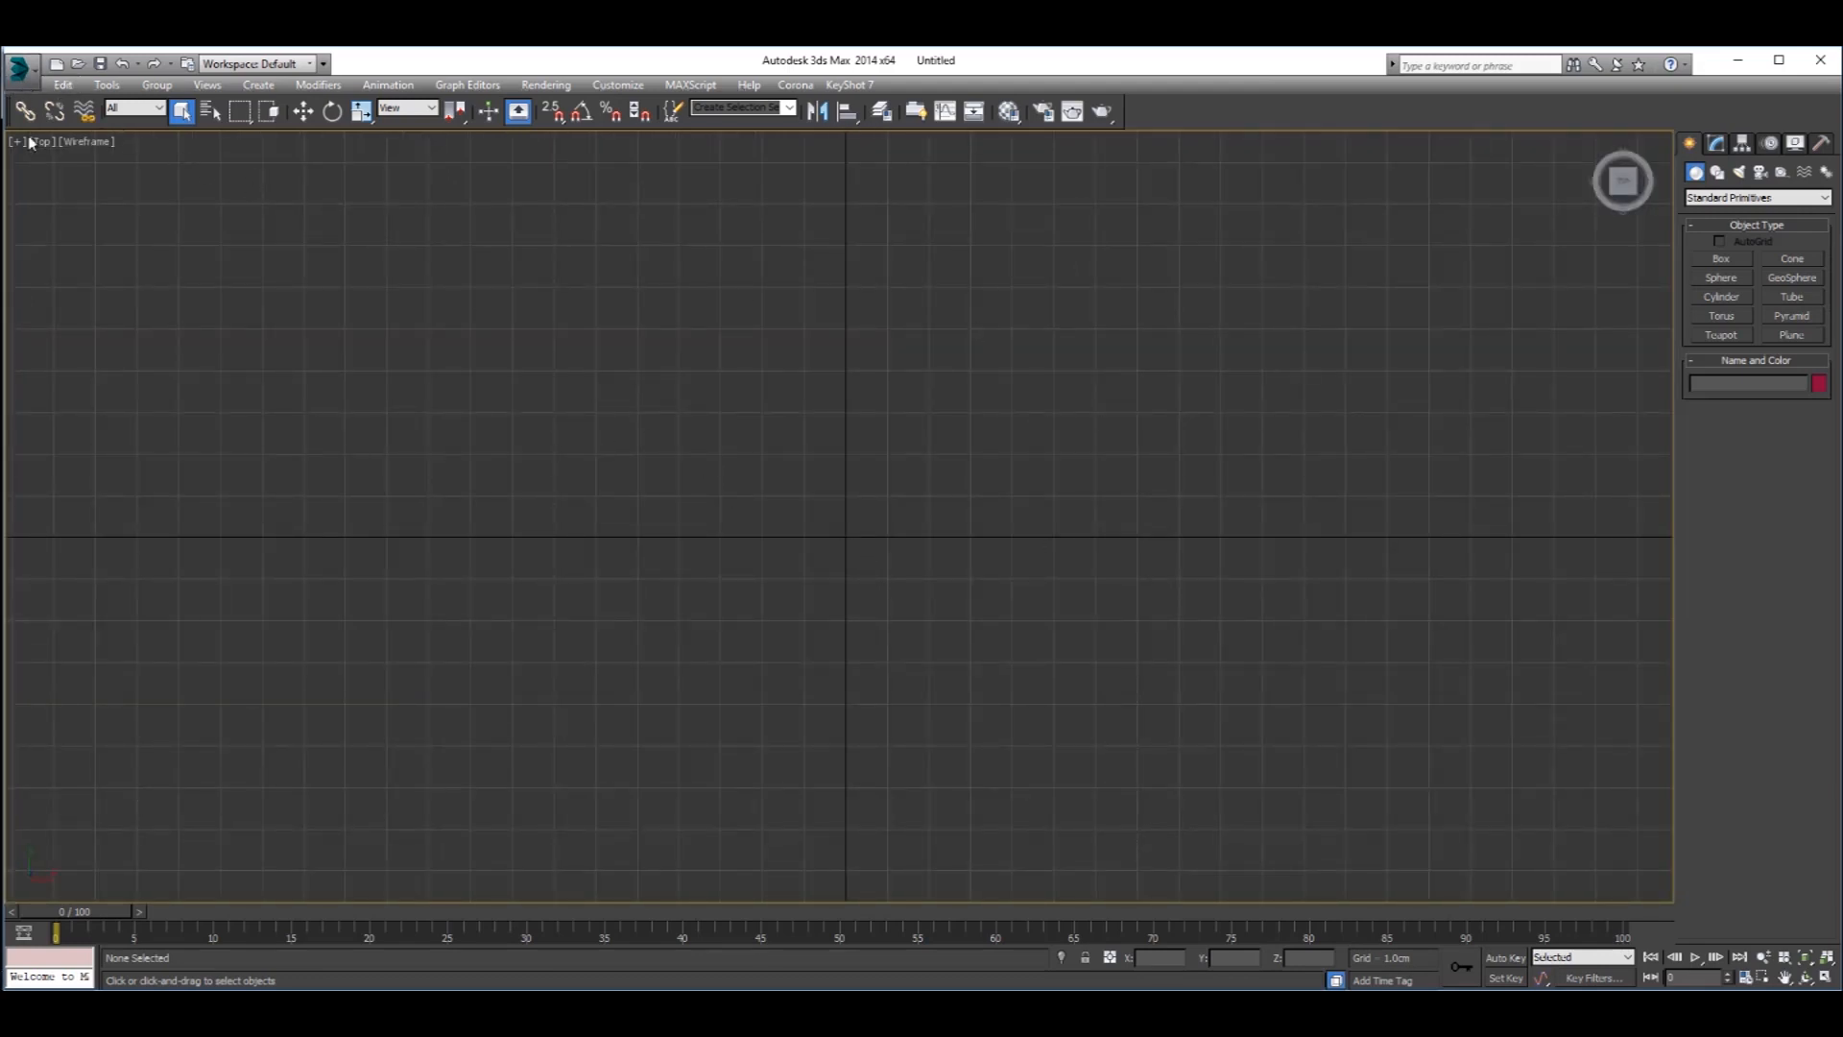
# - Start importing a file into the scene and browse to the ask thalis folder on the desktop
pyautogui.click(20, 67)
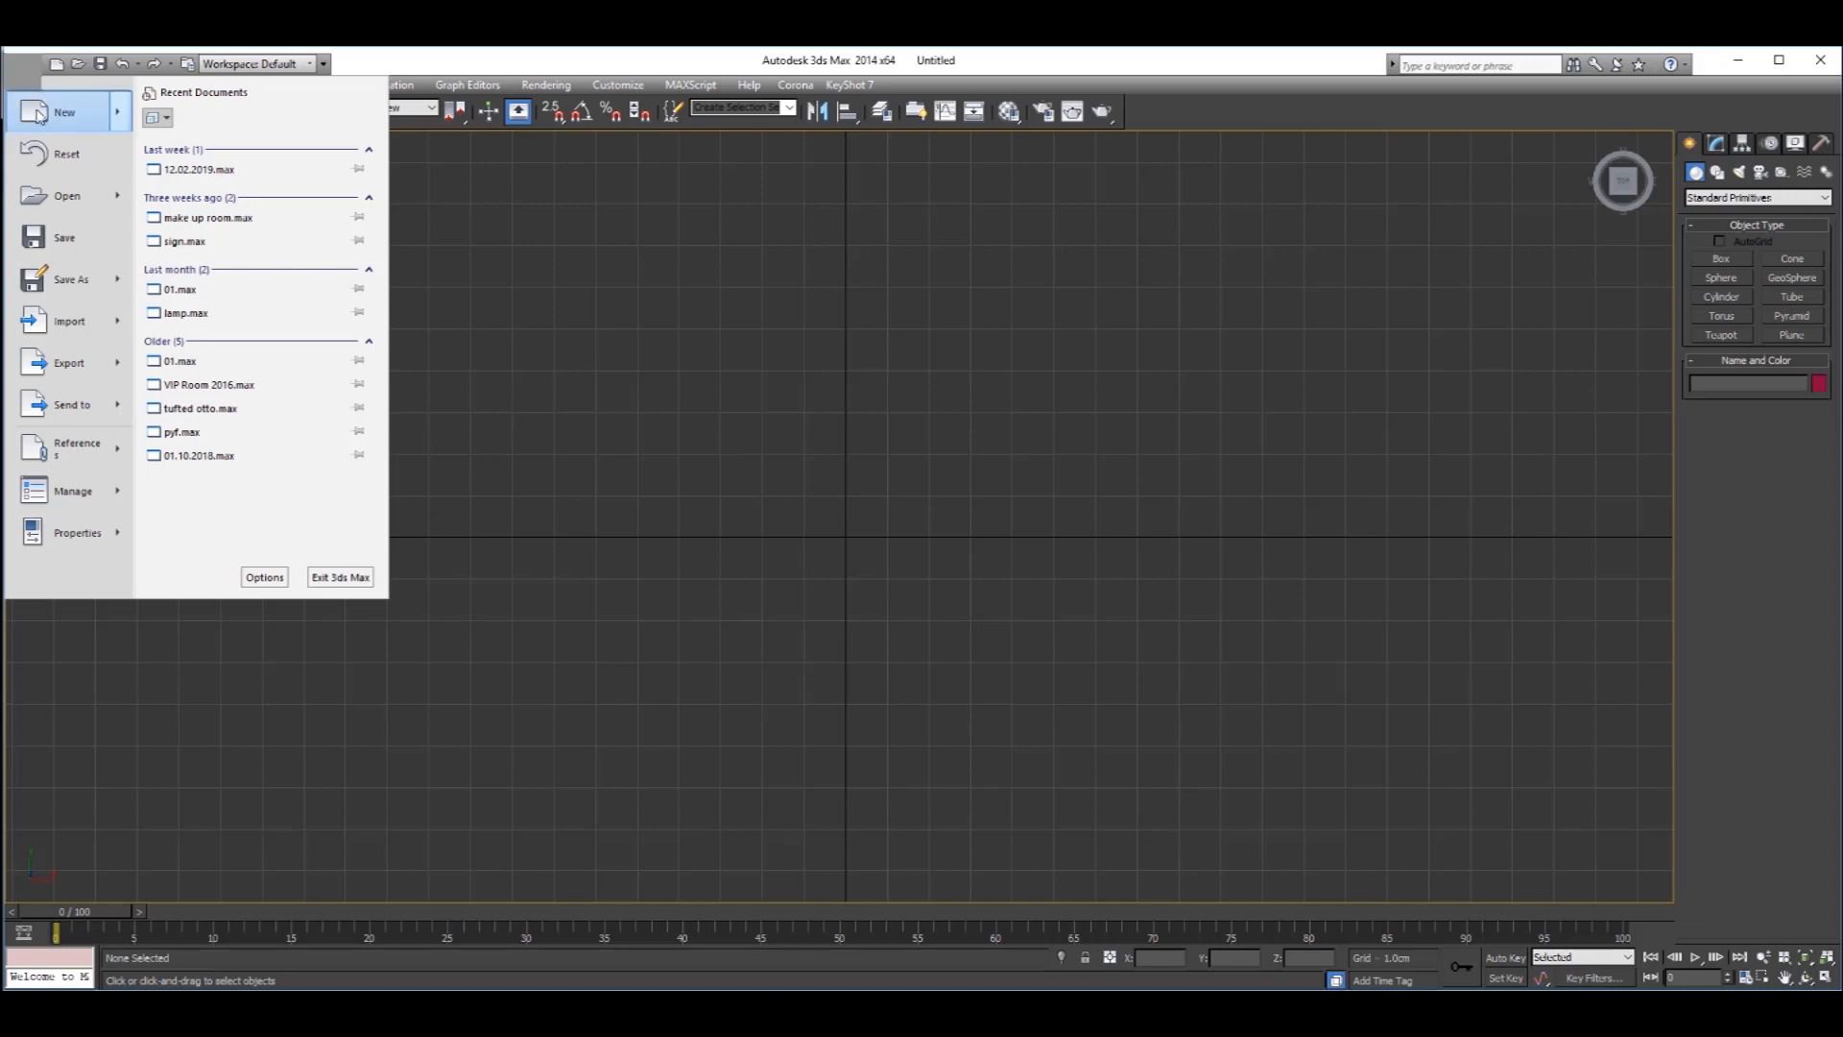
pyautogui.moveTo(86, 330)
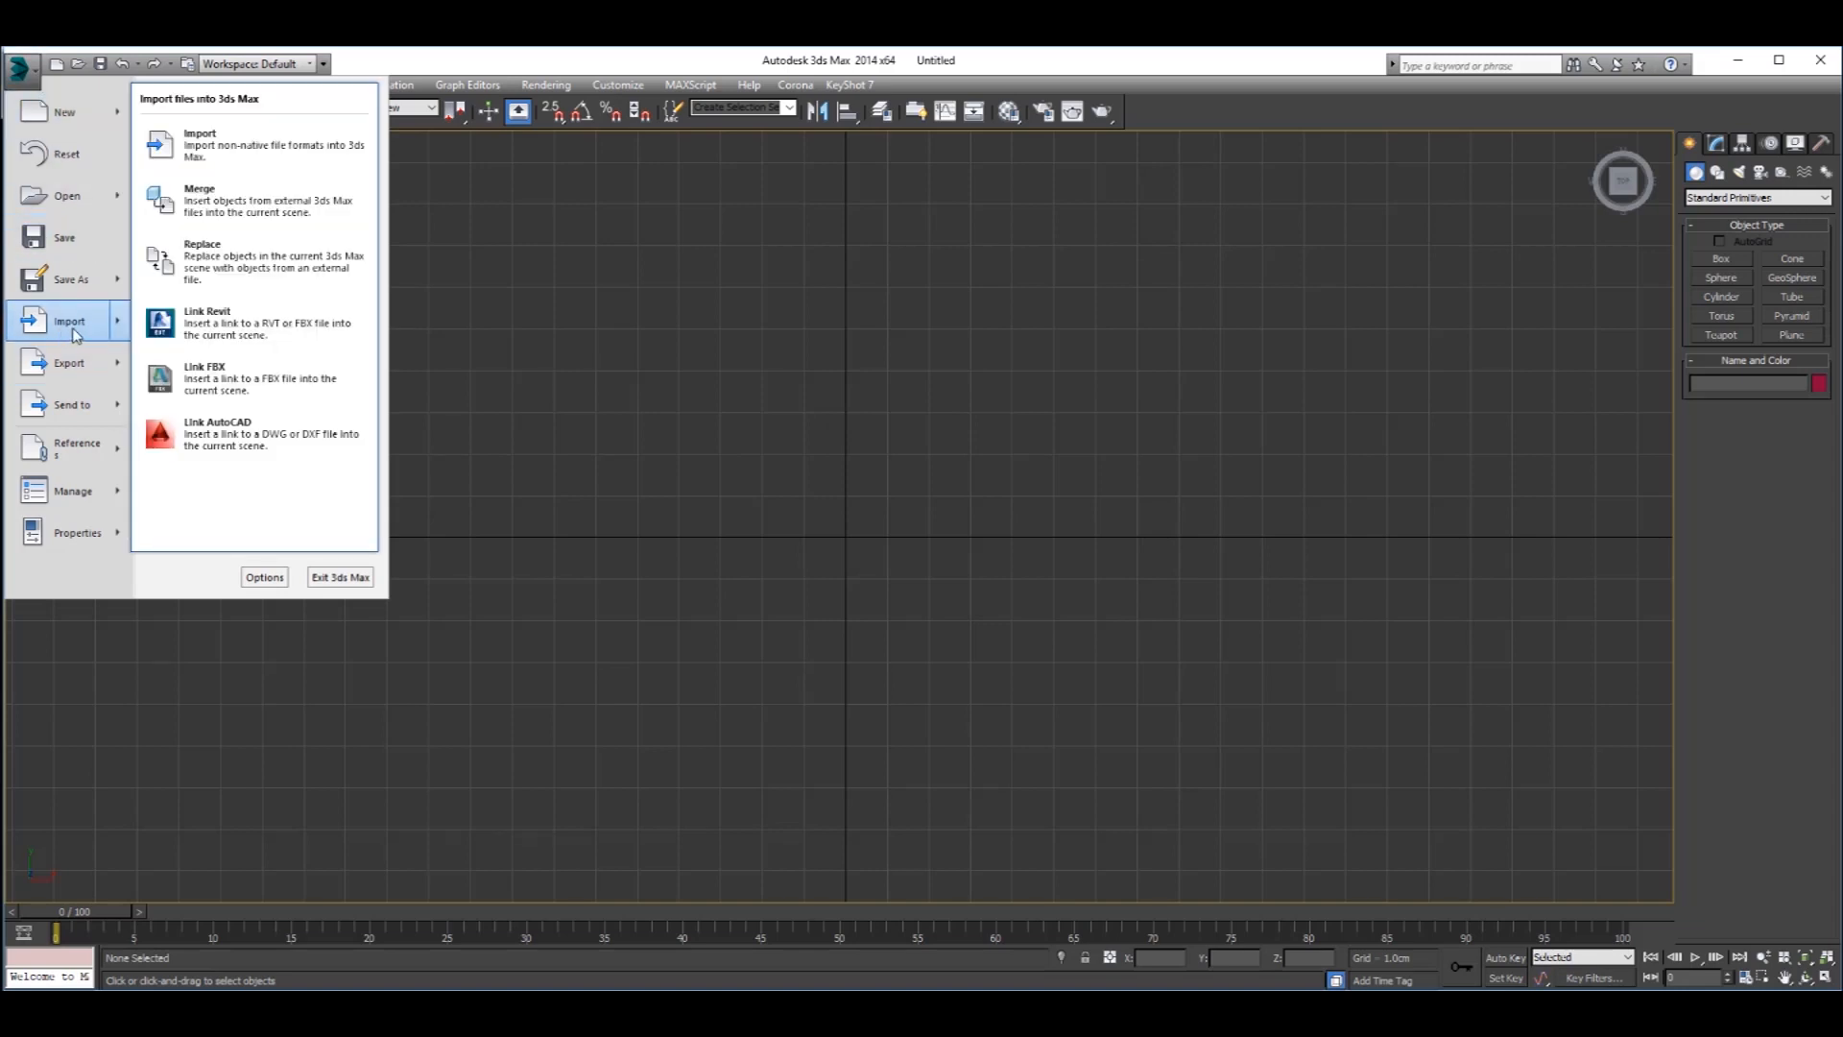
pyautogui.click(75, 331)
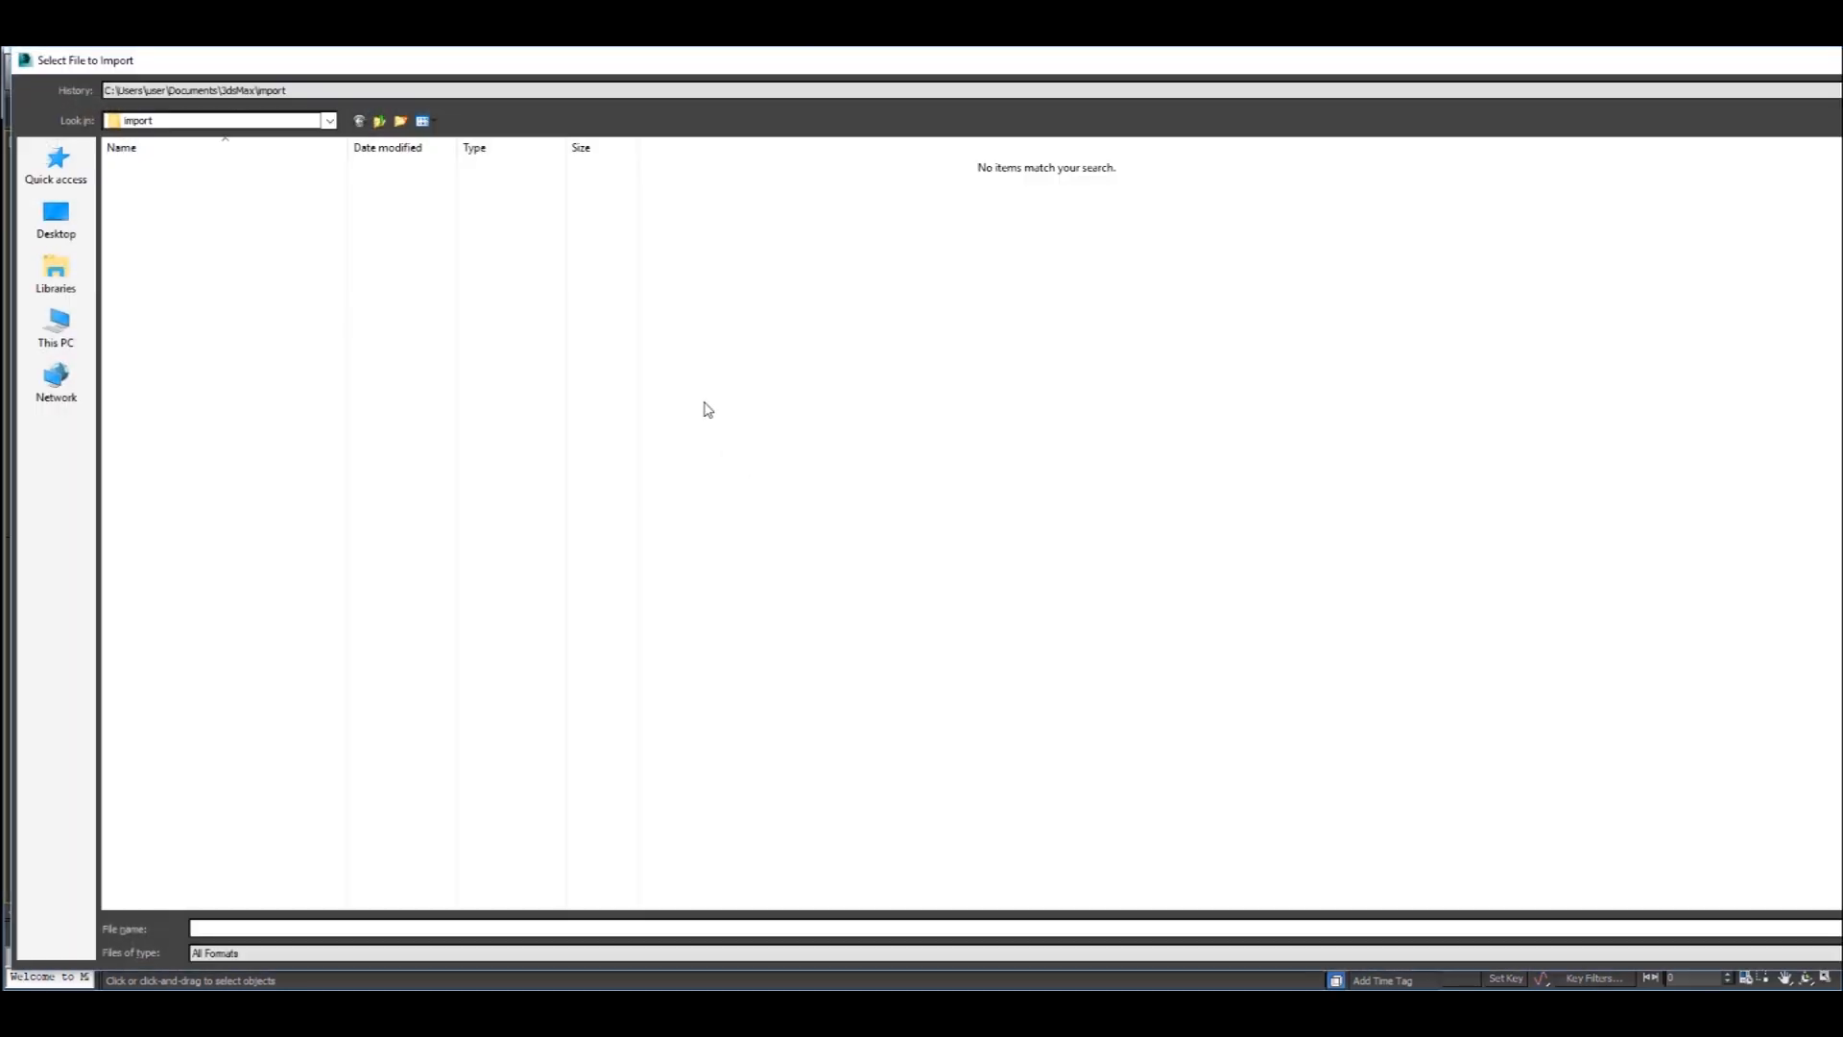
pyautogui.press('BackSpace')
pyautogui.click(56, 219)
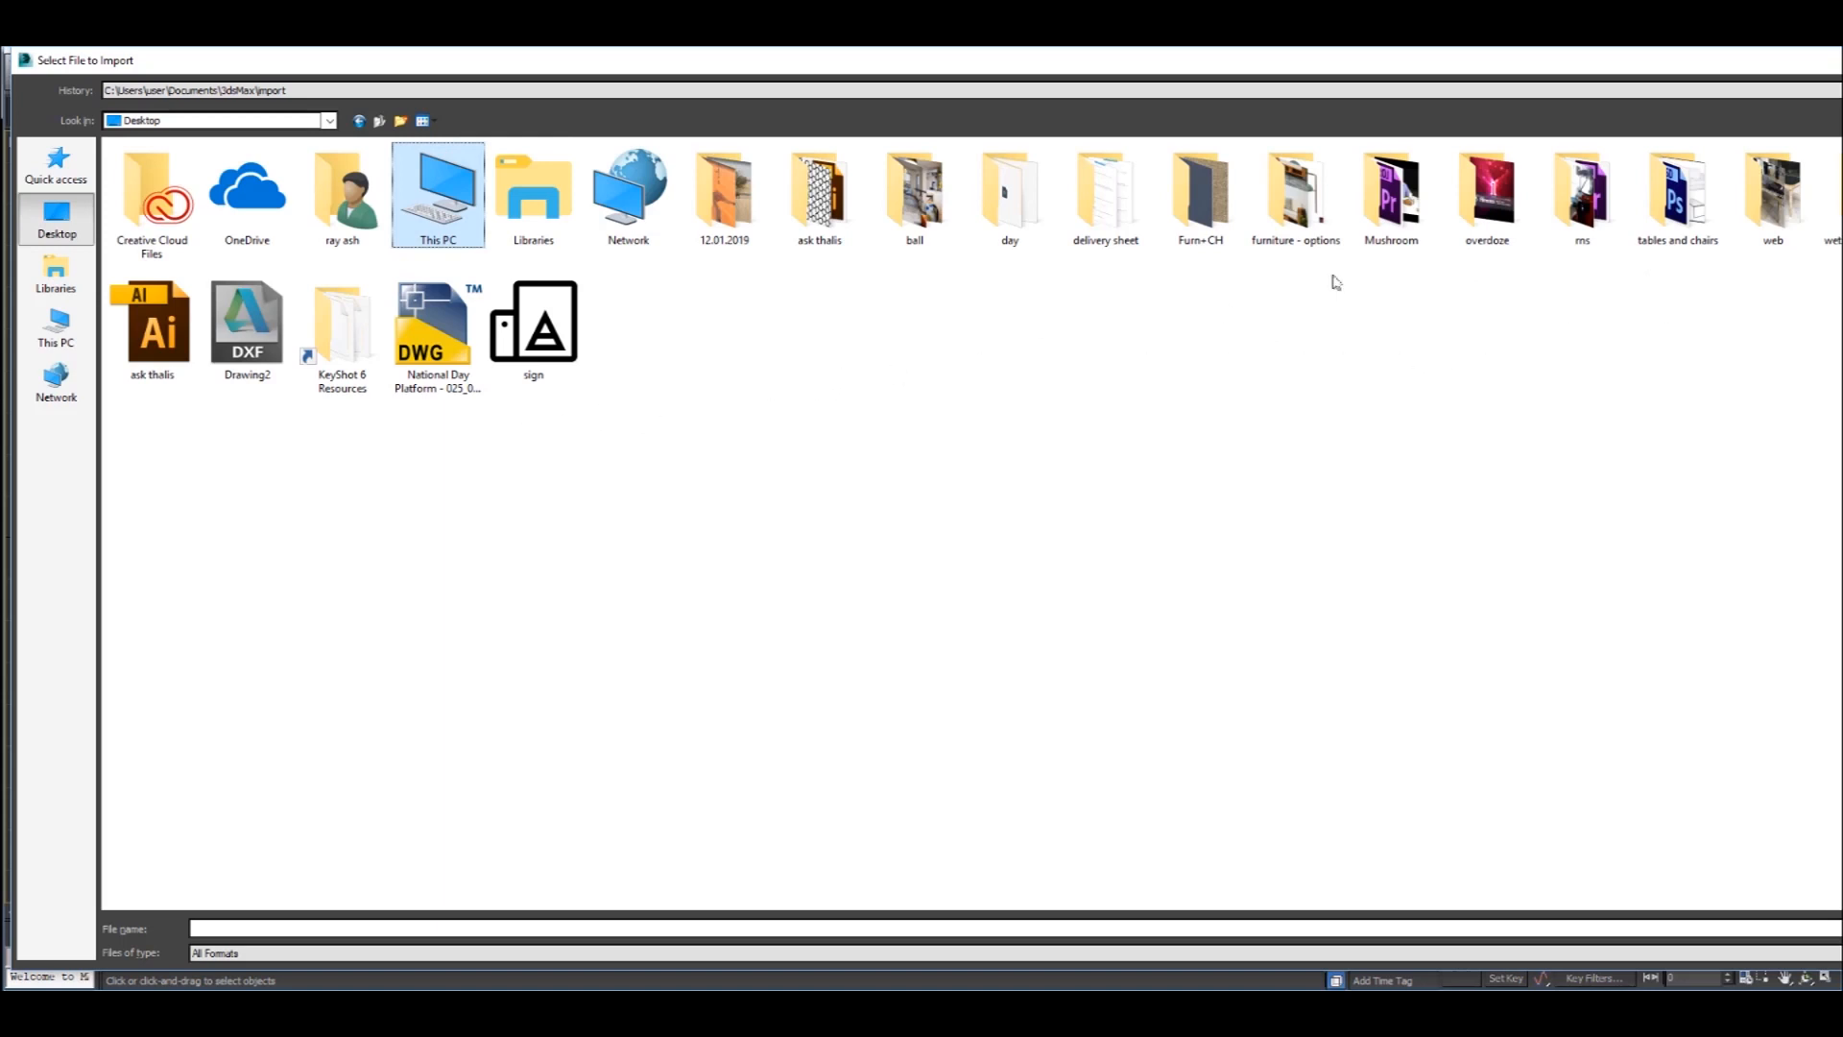
pyautogui.click(1476, 398)
pyautogui.doubleClick(818, 191)
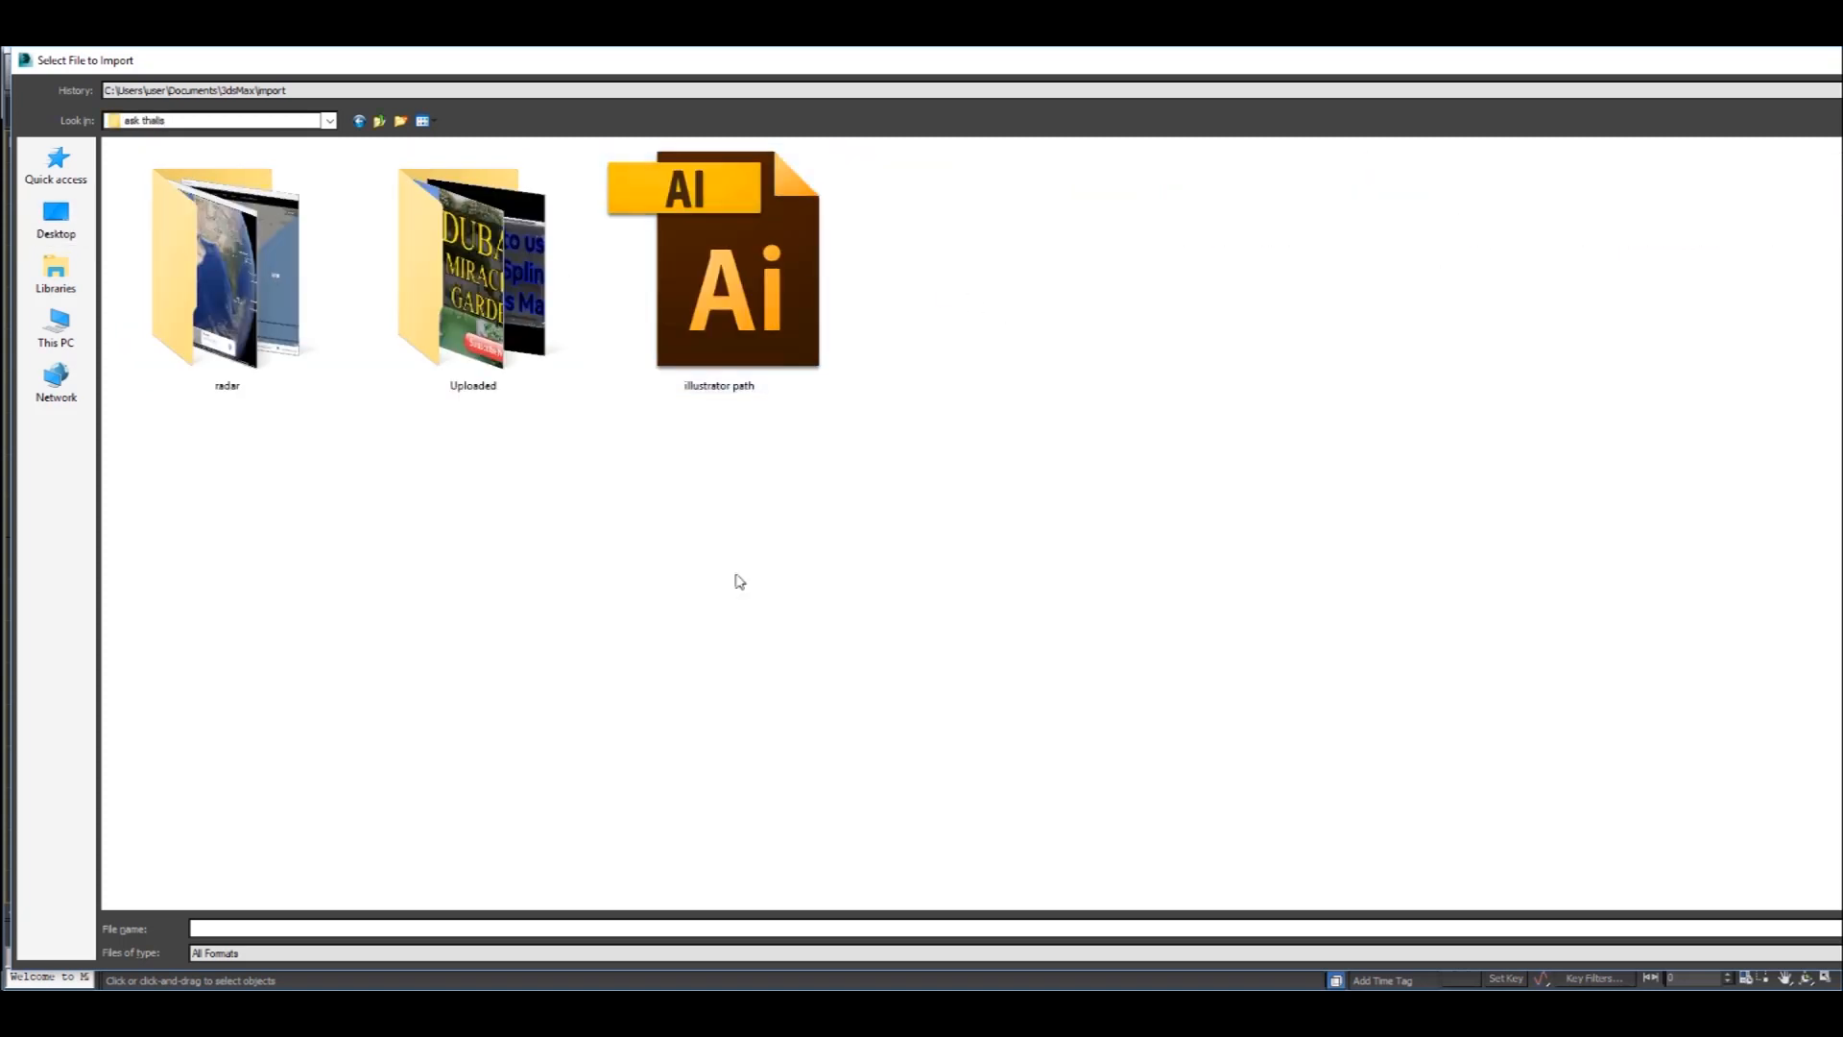
# - Import the illustrator path file, merging it with the current scene as a single object
pyautogui.rightClick(616, 496)
pyautogui.press('Escape')
pyautogui.click(730, 383)
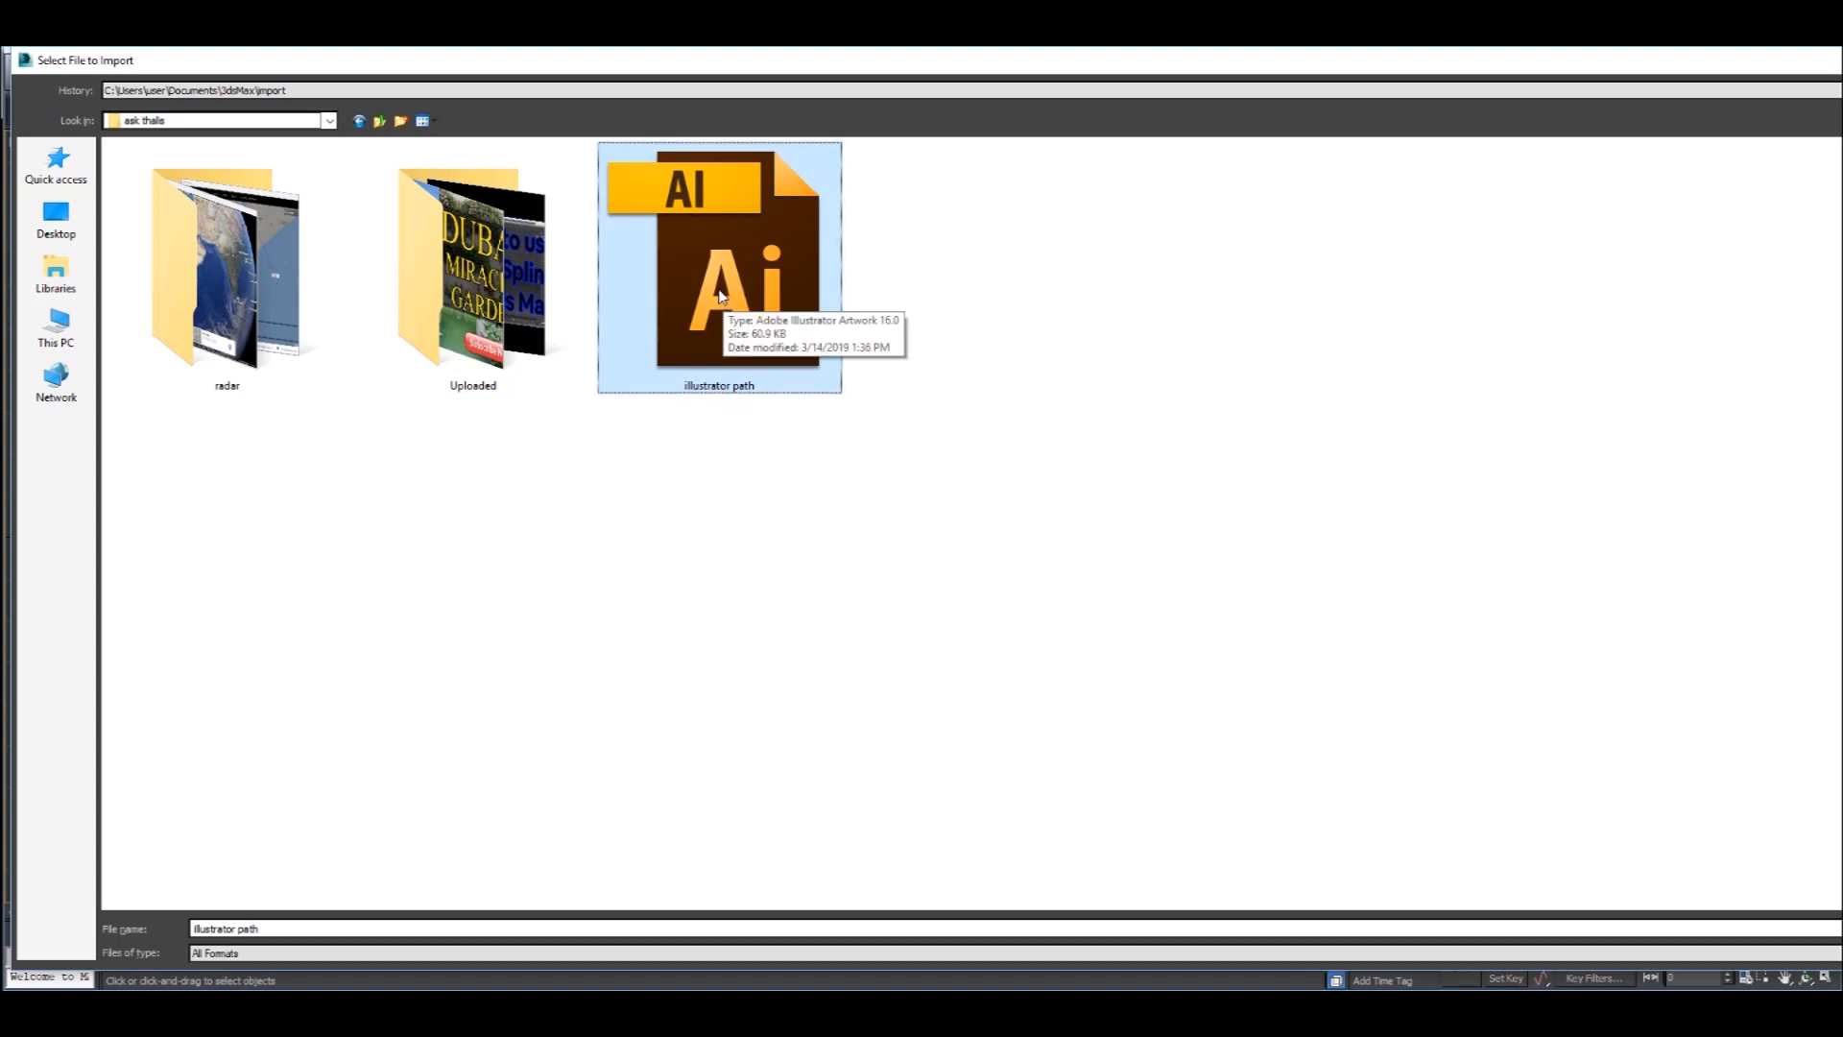
pyautogui.doubleClick(722, 296)
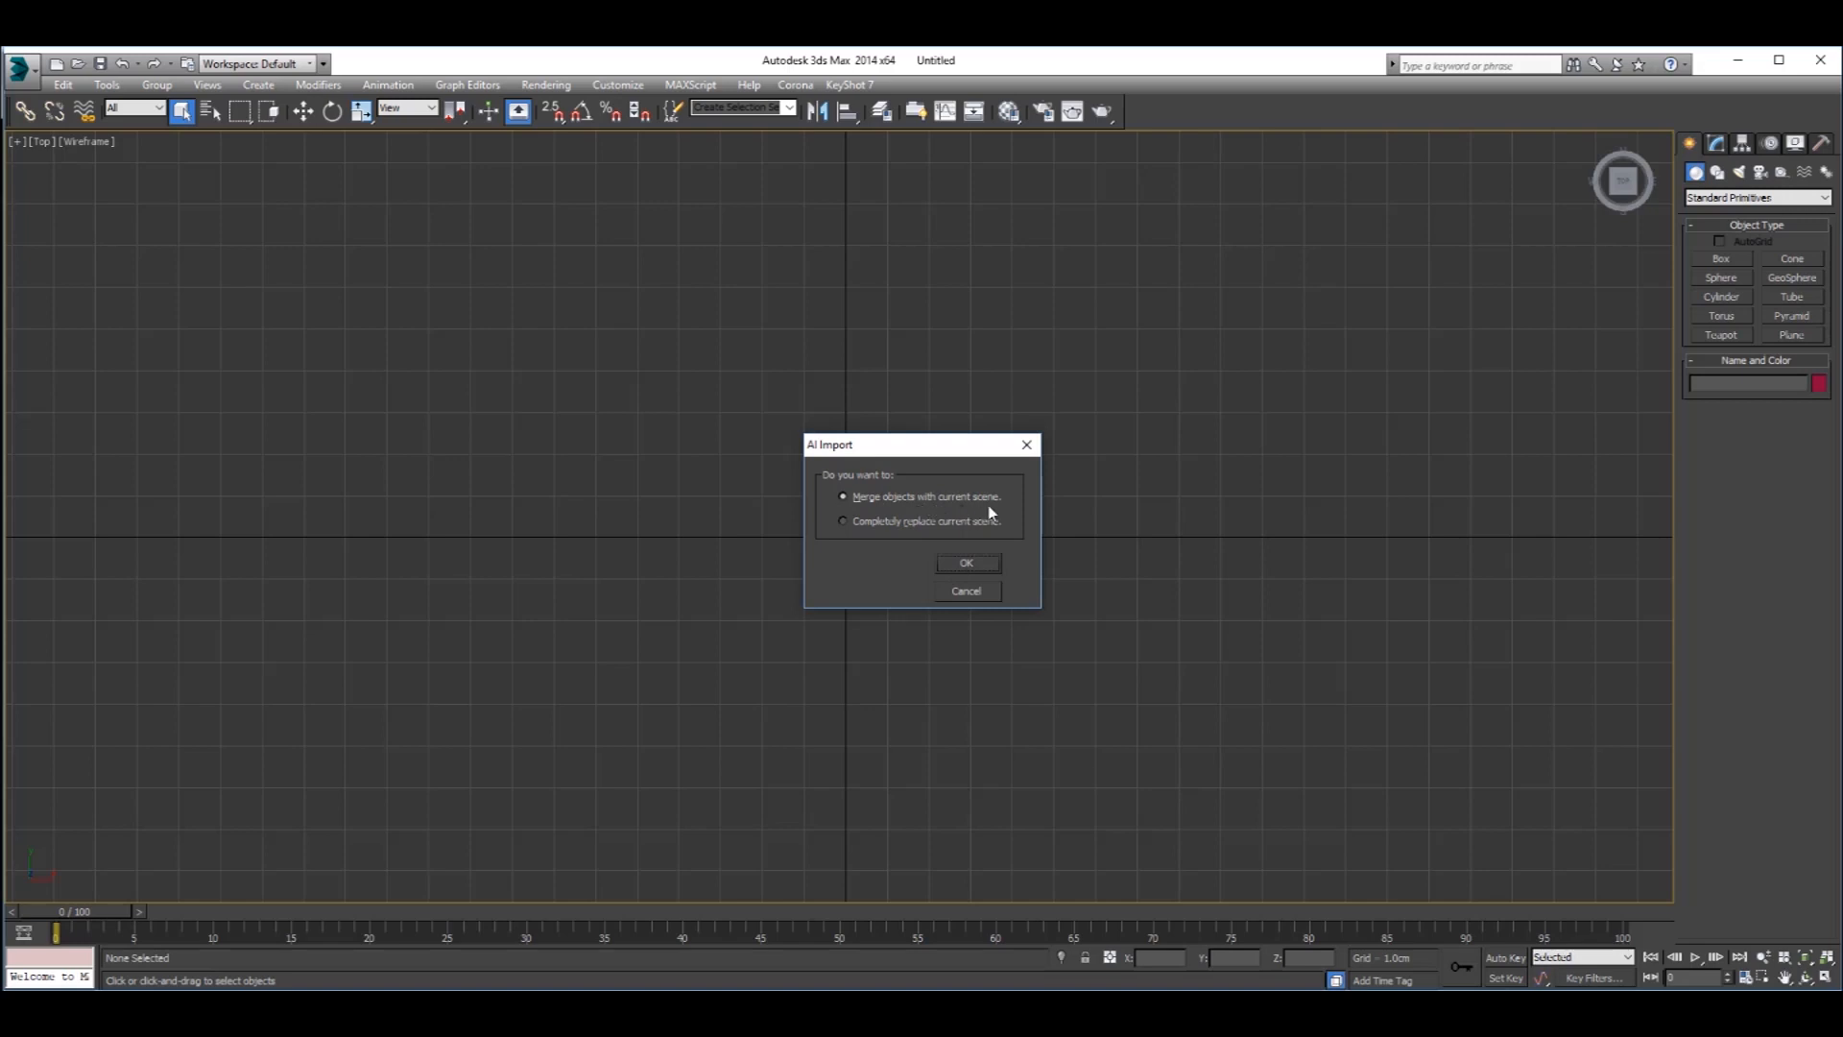
pyautogui.click(966, 566)
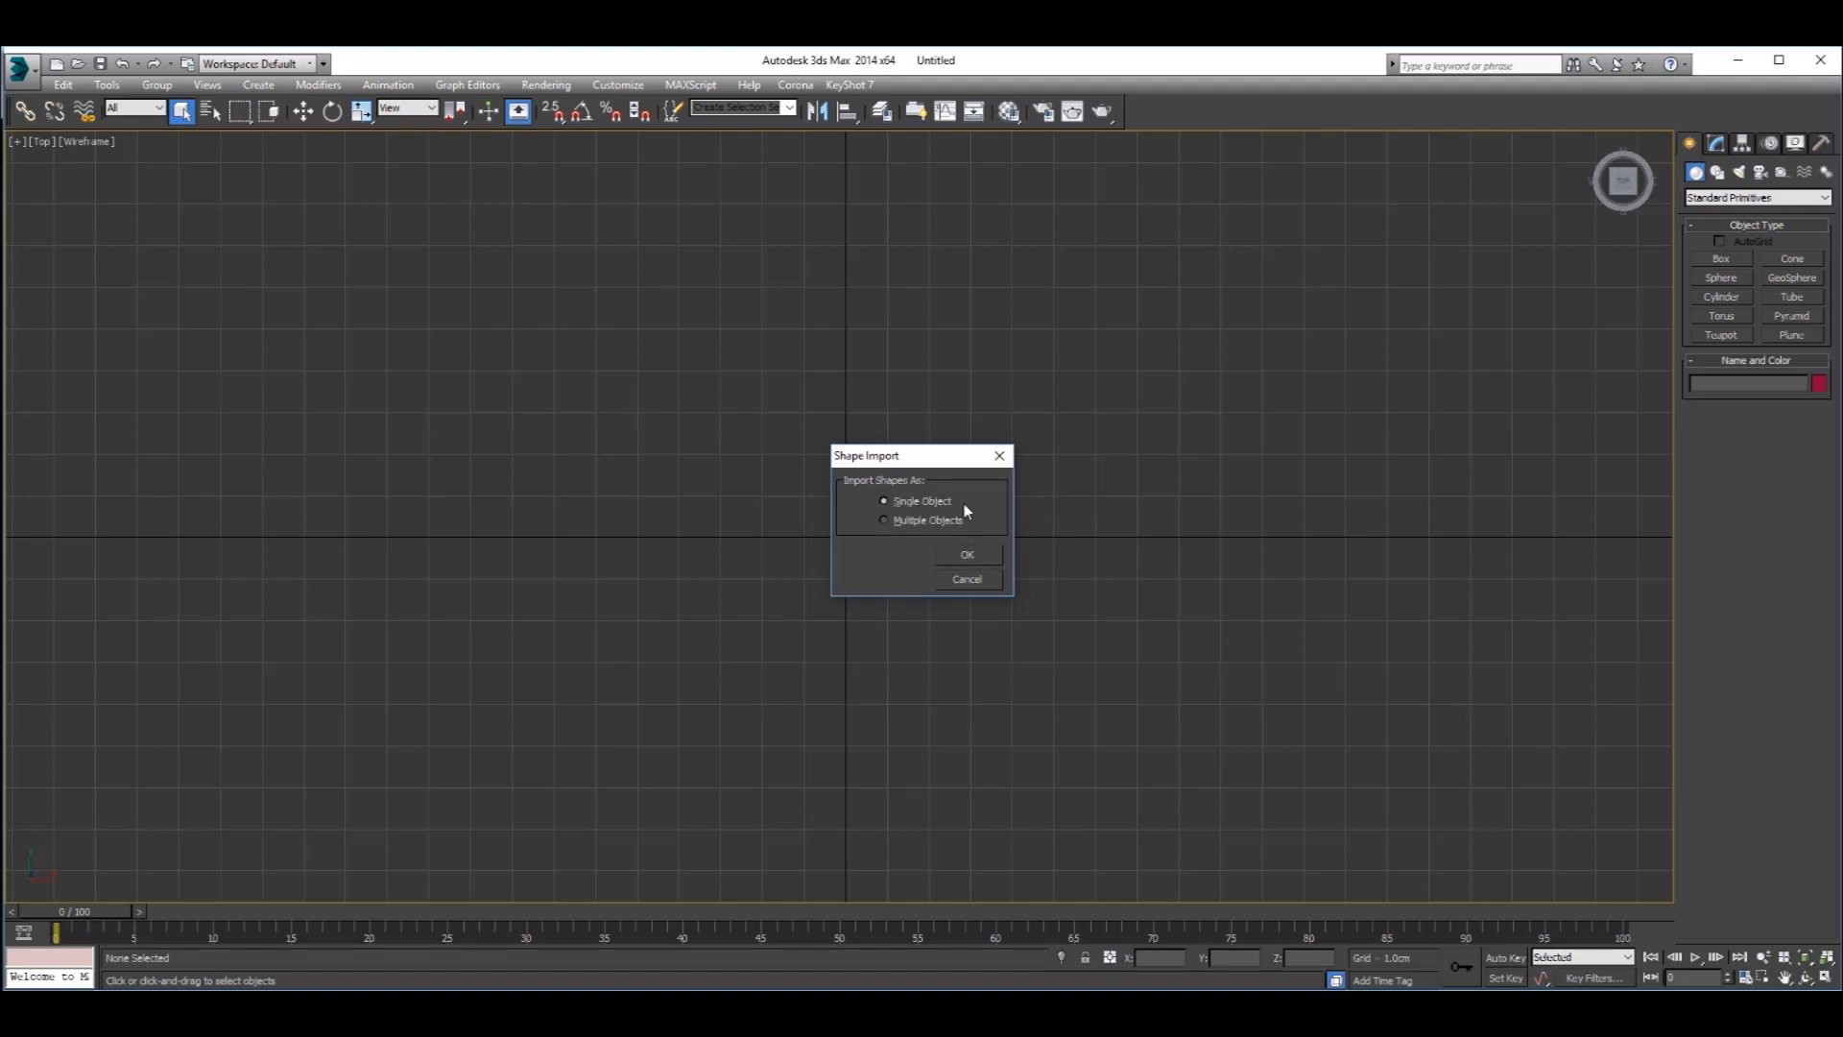
pyautogui.press('Return')
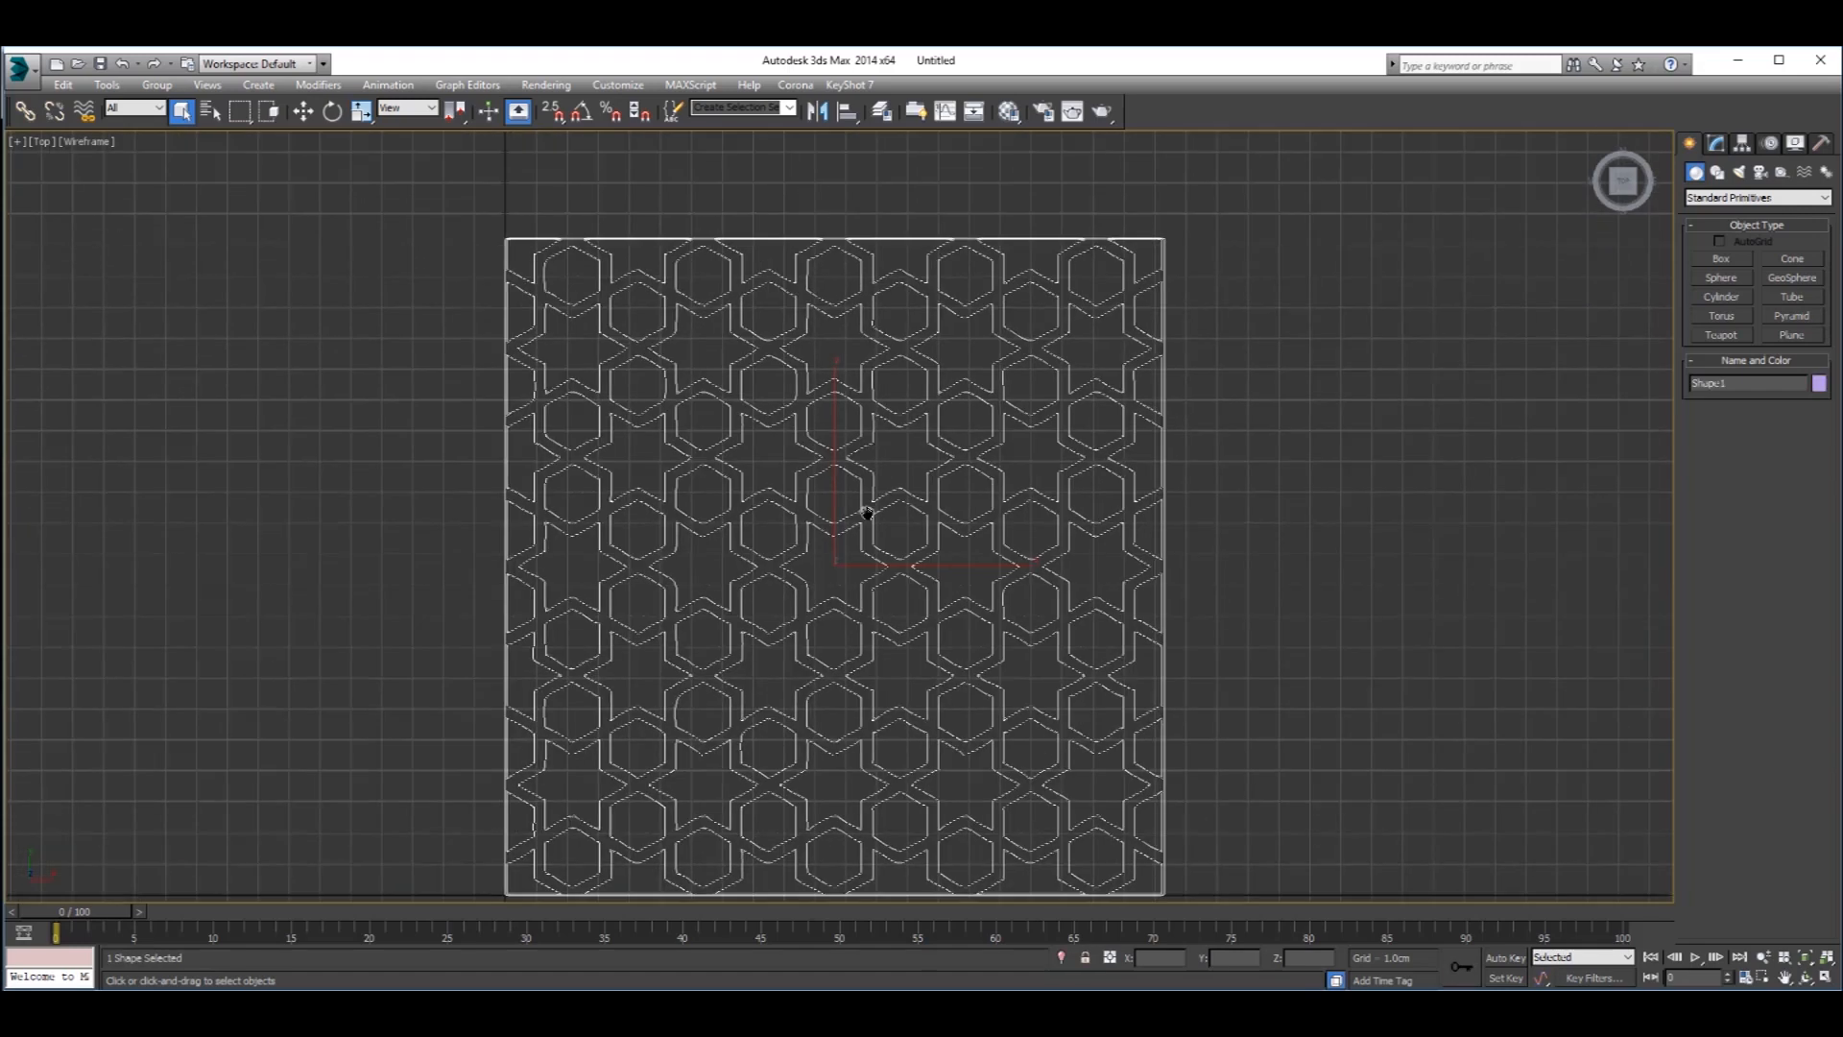
# - Examine the imported lattice shape from several angles in the maximized Perspective viewport
pyautogui.press('w')
pyautogui.moveTo(932, 486)
pyautogui.mouseDown(button='middle')
pyautogui.moveTo(946, 473)
pyautogui.moveTo(876, 520)
pyautogui.moveTo(930, 480)
pyautogui.mouseUp(button='middle')
pyautogui.hotkey('alt', 'w')
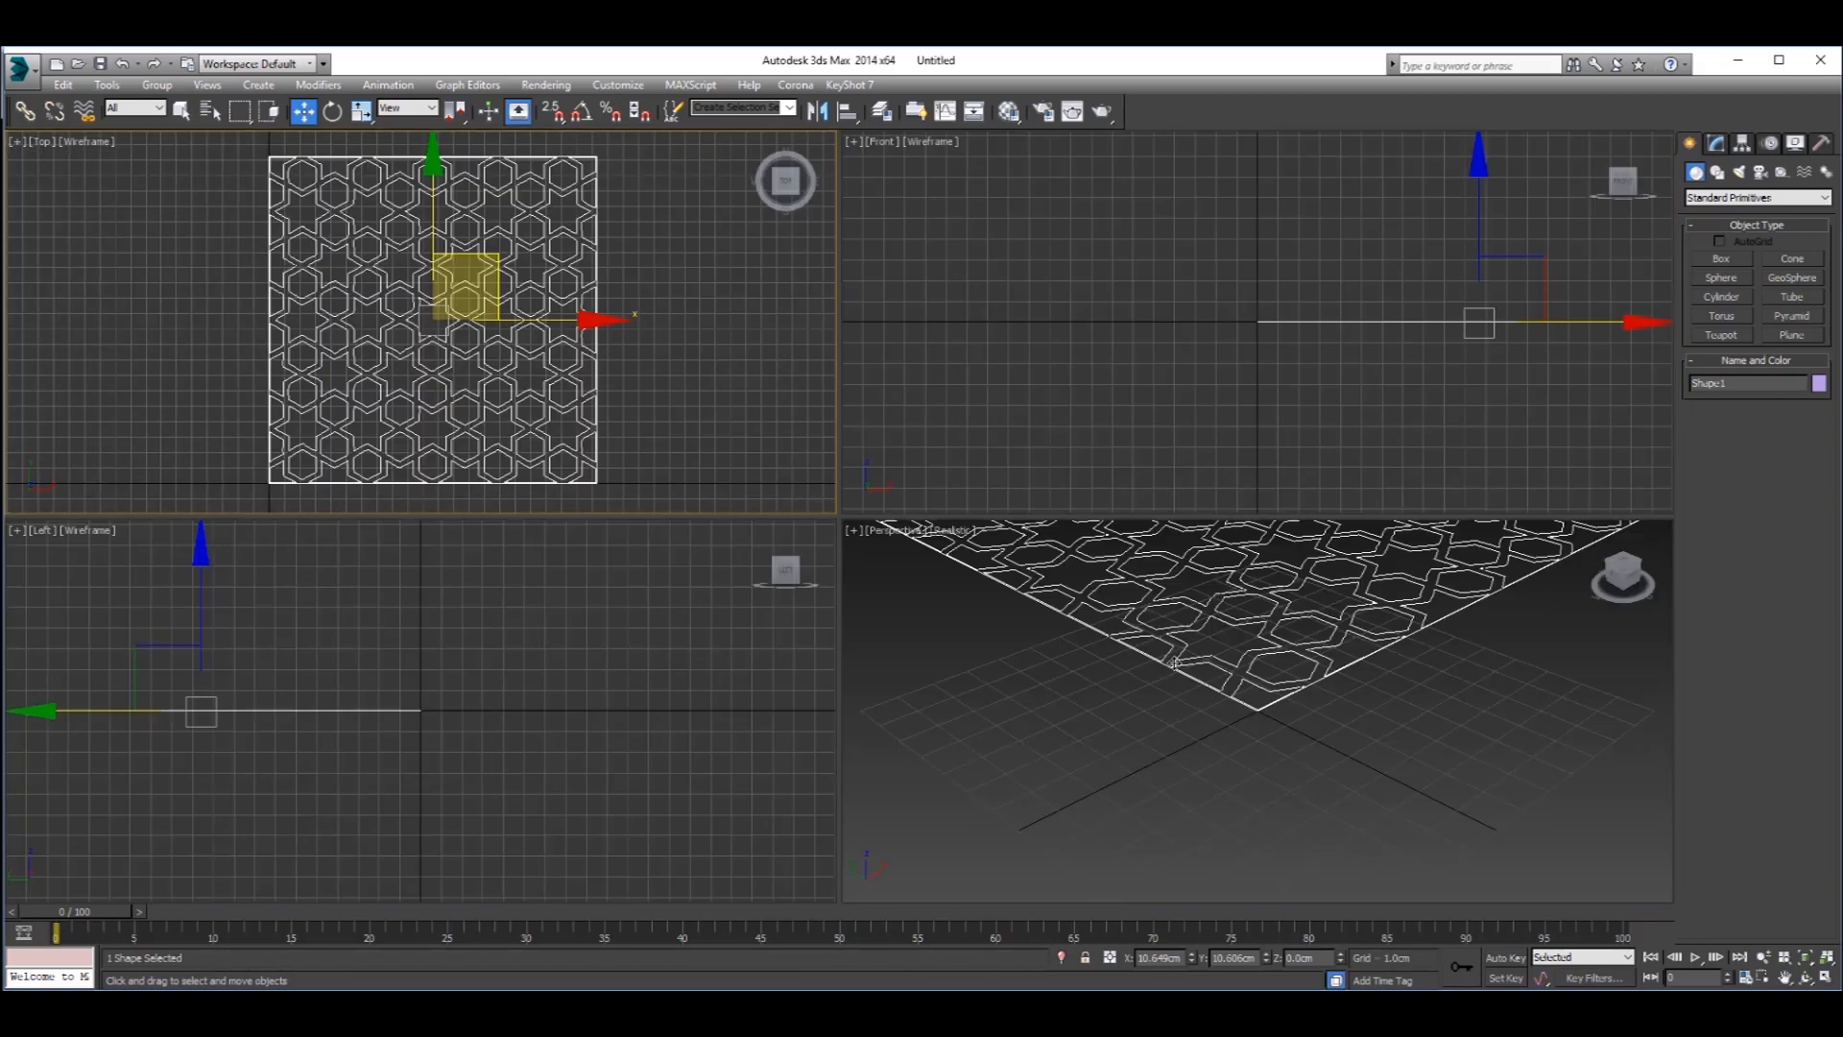
pyautogui.rightClick(1180, 664)
pyautogui.hotkey('alt', 'w')
pyautogui.press('z')
pyautogui.keyDown('alt'); pyautogui.moveTo(1180, 664); pyautogui.dragTo(1258, 535, button='middle'); pyautogui.keyUp('alt')
pyautogui.click(1259, 534)
pyautogui.scroll(-2, 988, 527)
pyautogui.keyDown('alt'); pyautogui.moveTo(987, 527); pyautogui.dragTo(984, 619, button='middle'); pyautogui.keyUp('alt')
pyautogui.scroll(5, 988, 572)
pyautogui.scroll(-5, 979, 470)
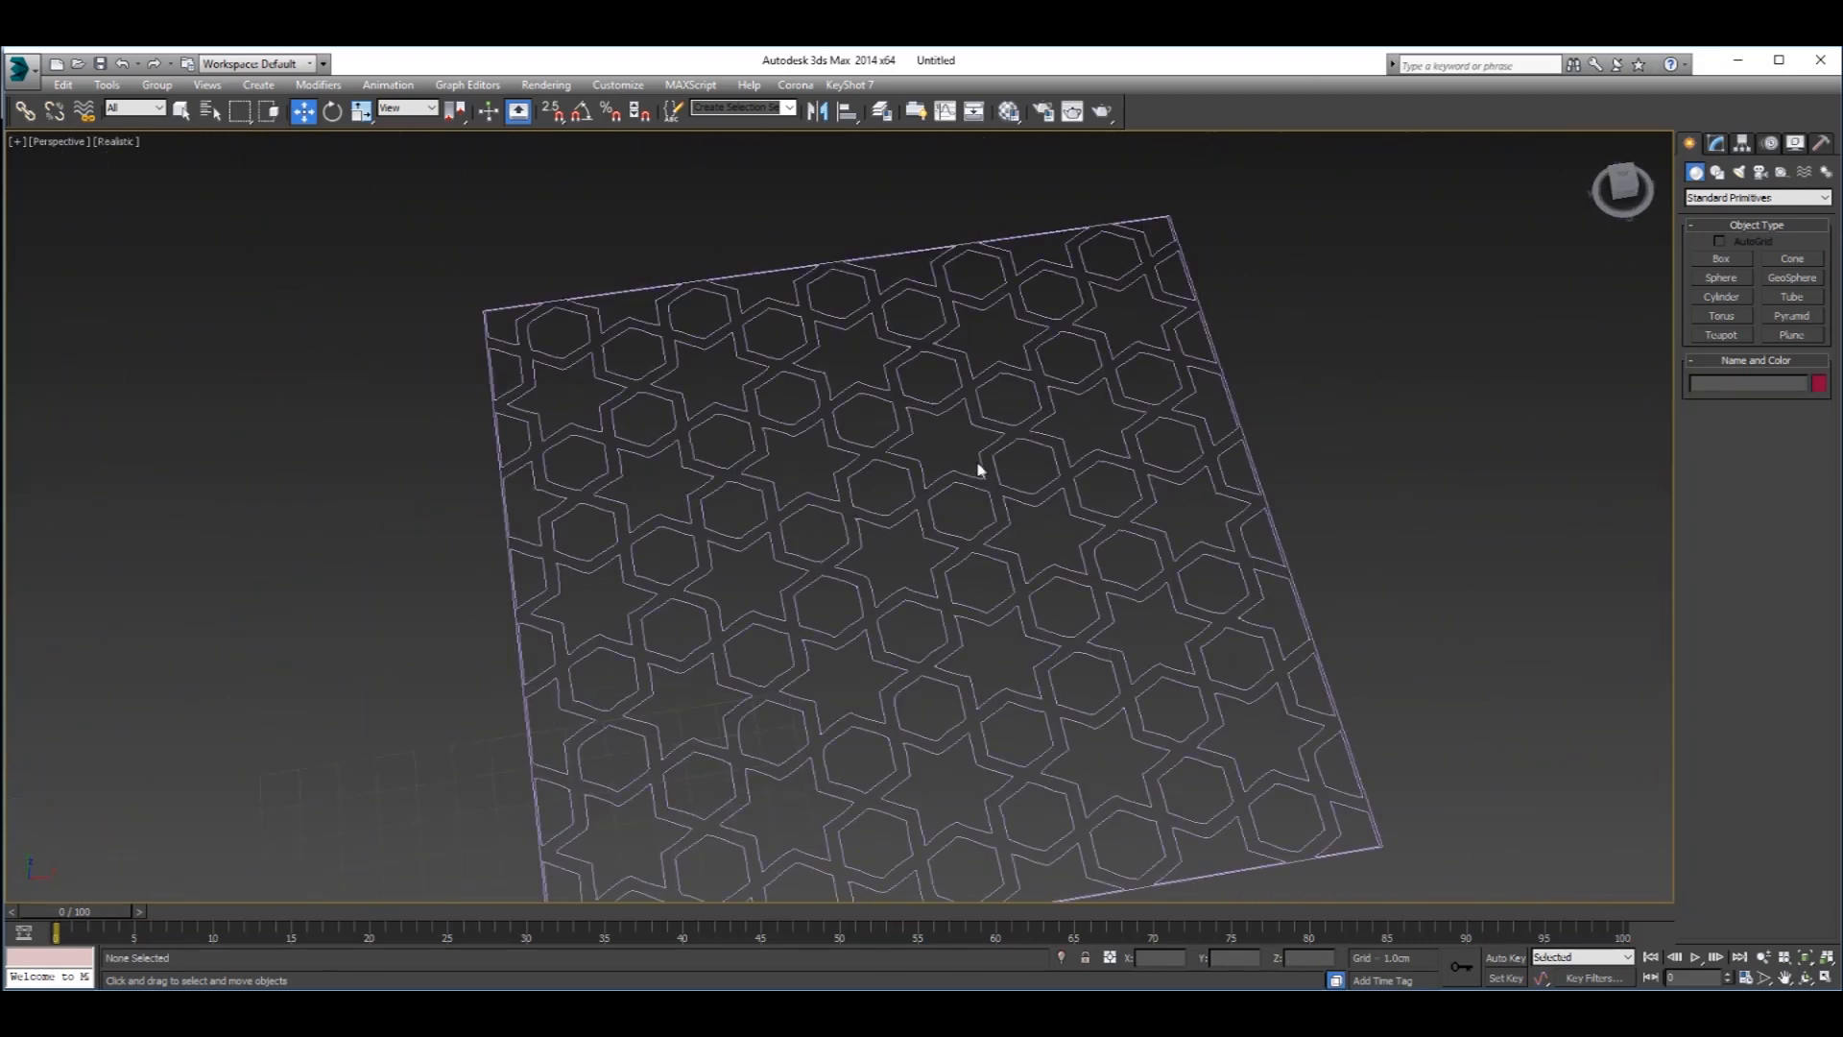
# - Compare the lattice shape in the Top and Perspective viewports, leaving it selected in the maximized Top viewport
pyautogui.click(1017, 449)
pyautogui.hotkey('alt', 'w')
pyautogui.rightClick(617, 390)
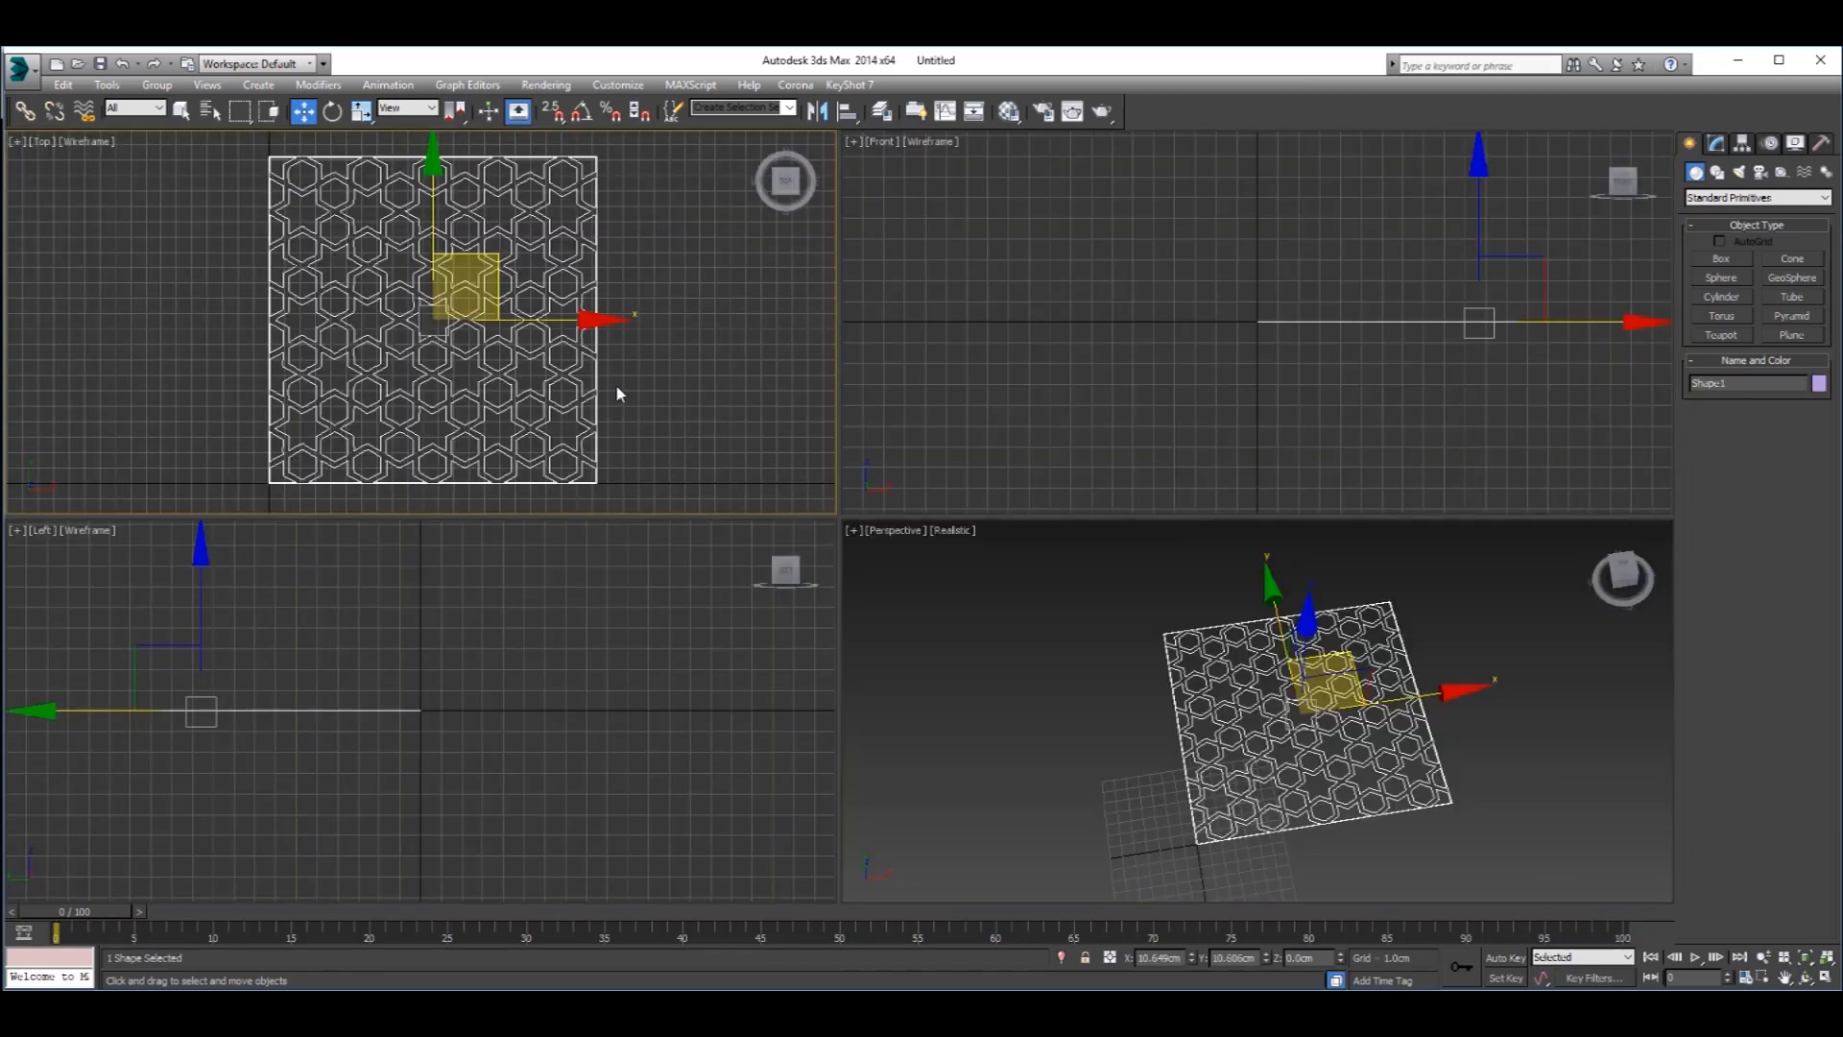
pyautogui.hotkey('alt', 'w')
pyautogui.click(1328, 531)
pyautogui.hotkey('alt', 'w')
pyautogui.rightClick(1254, 691)
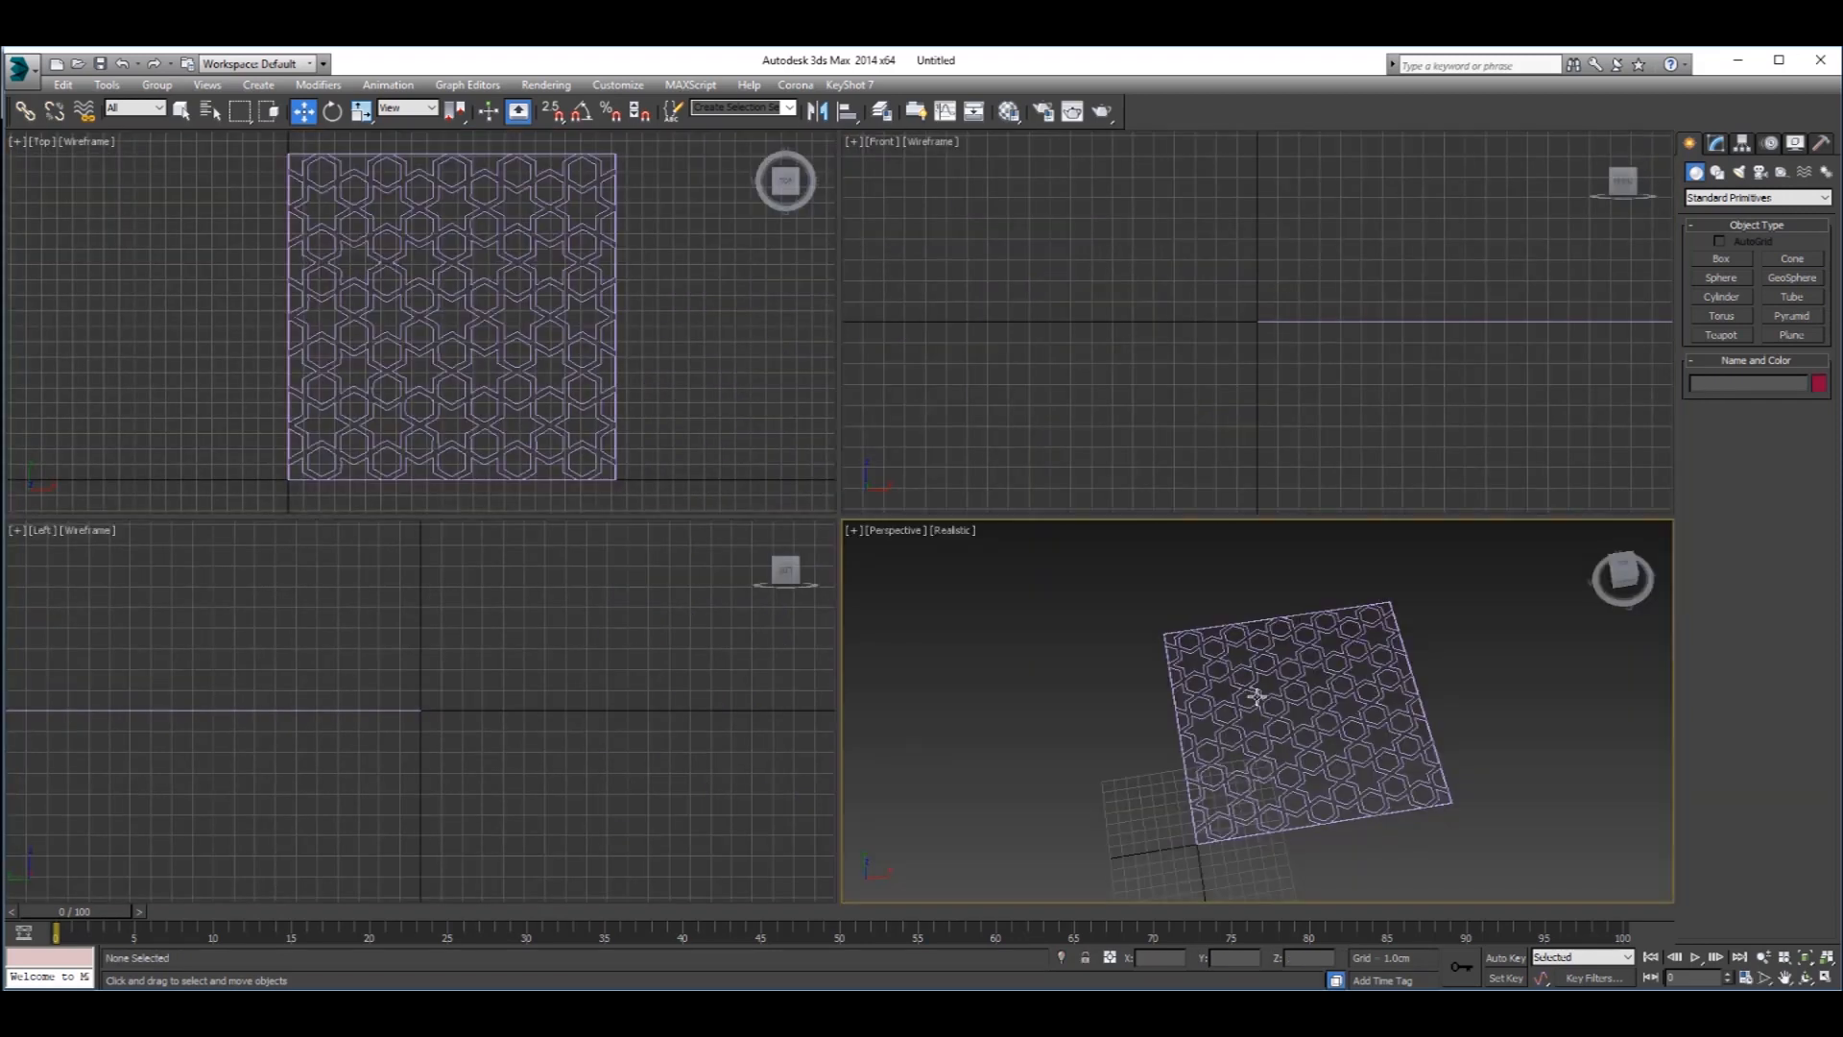
pyautogui.hotkey('alt', 'w')
pyautogui.keyDown('alt'); pyautogui.moveTo(1139, 621); pyautogui.dragTo(829, 605, button='middle'); pyautogui.keyUp('alt')
pyautogui.click(857, 569)
pyautogui.hotkey('alt', 'w')
pyautogui.rightClick(555, 361)
pyautogui.hotkey('alt', 'w')
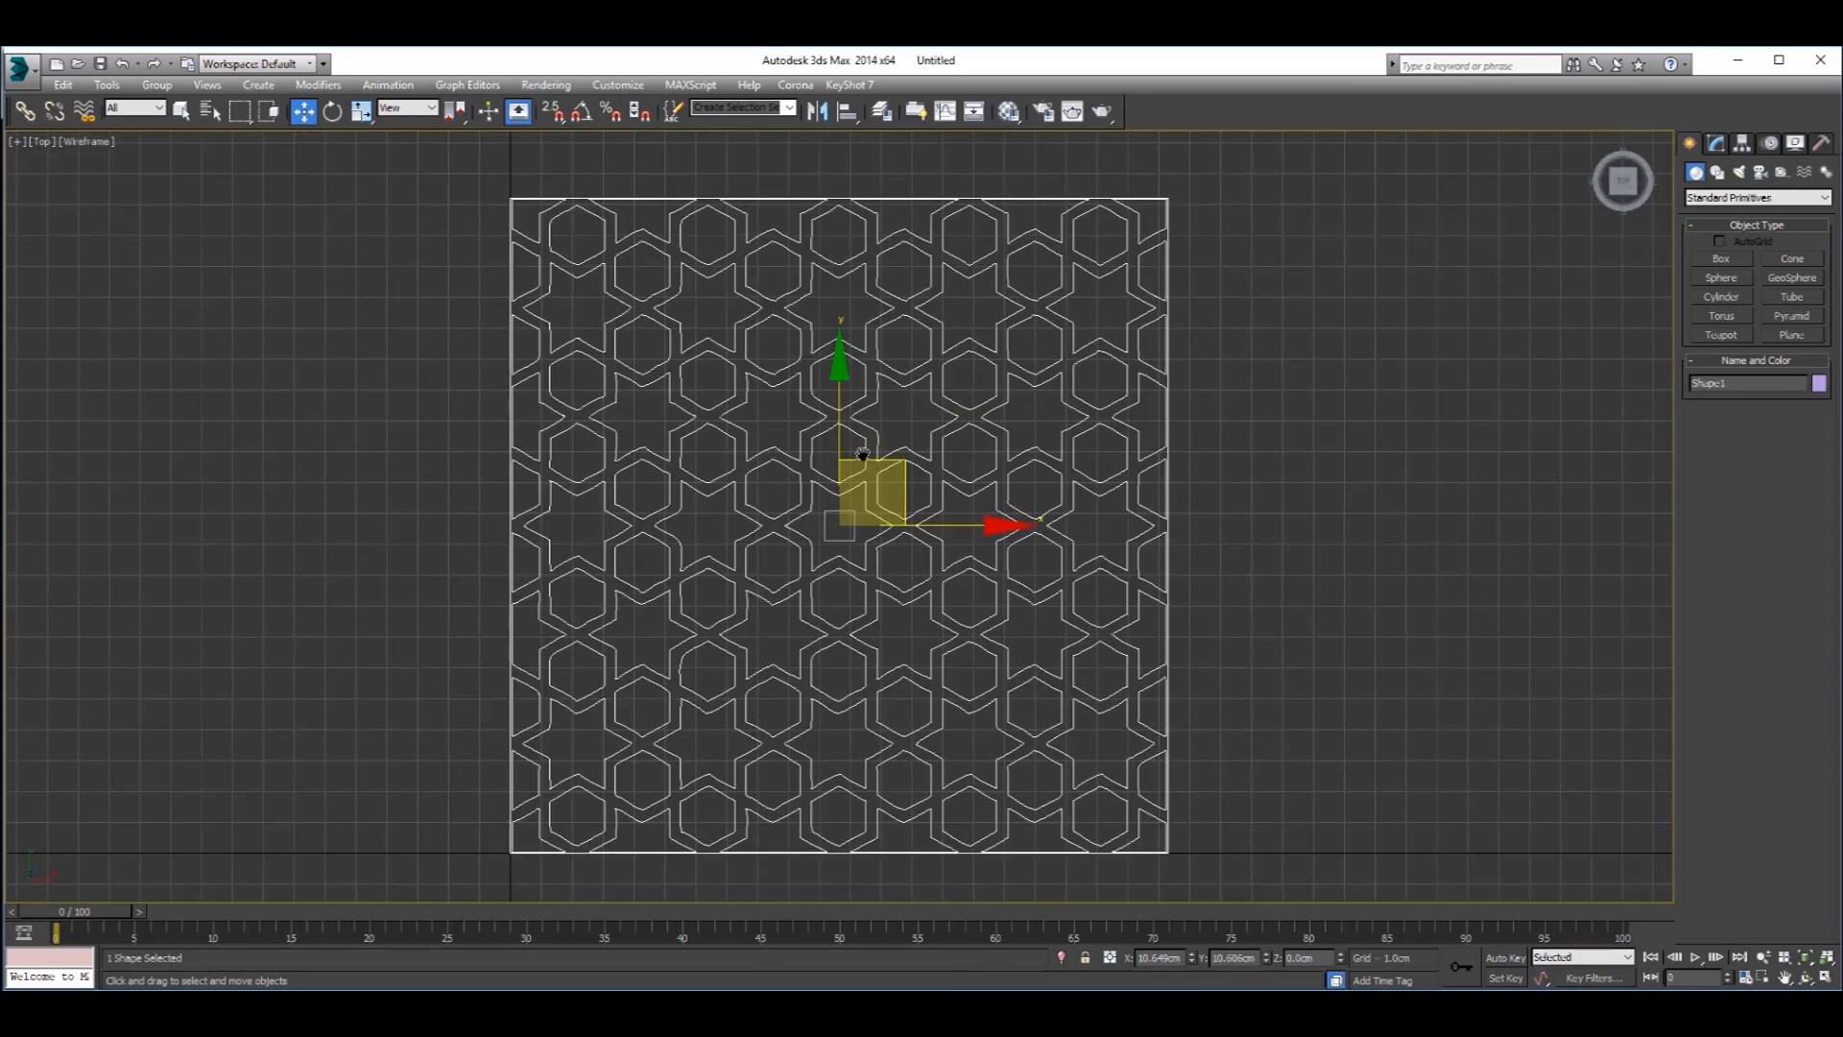
# - Draw a reference box about 39 cm long and 38 cm wide, overlapping the lattice shape in the Top viewport
pyautogui.scroll(-3, 862, 454)
pyautogui.click(1716, 145)
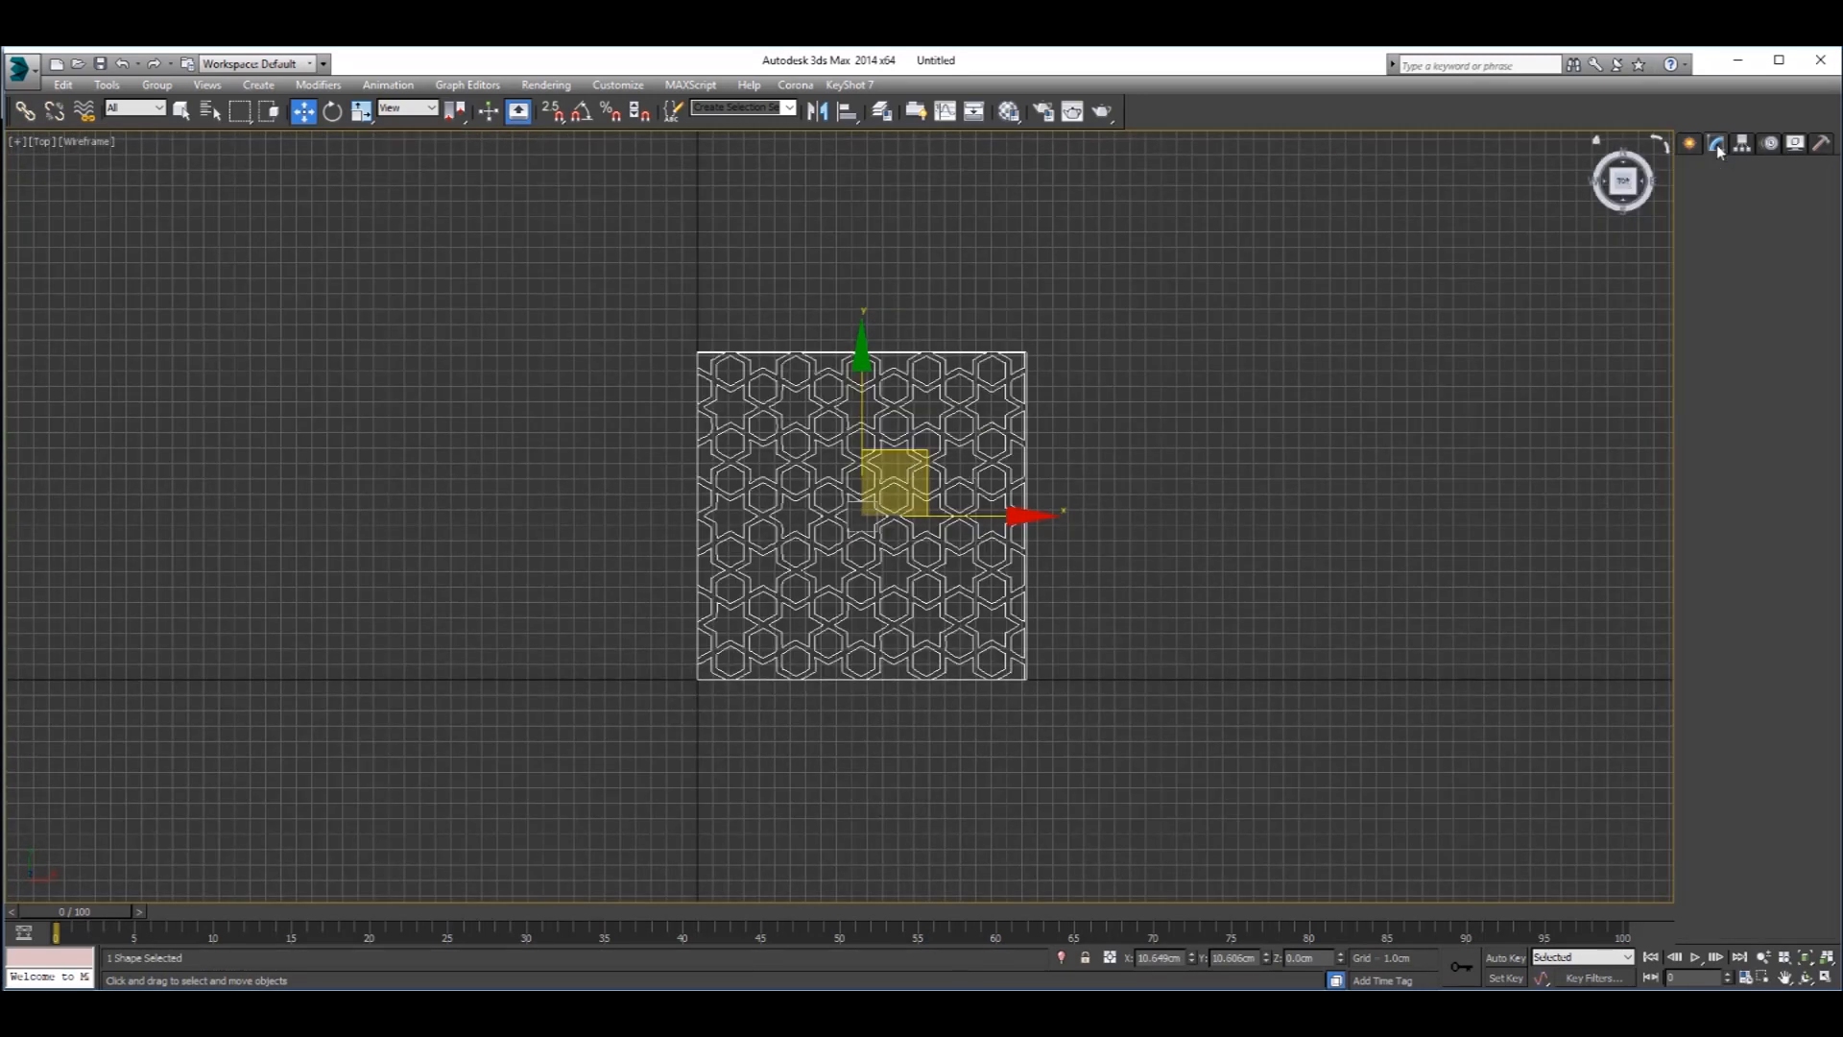
pyautogui.moveTo(1226, 411); pyautogui.dragTo(1217, 424, button='middle')
pyautogui.click(1692, 146)
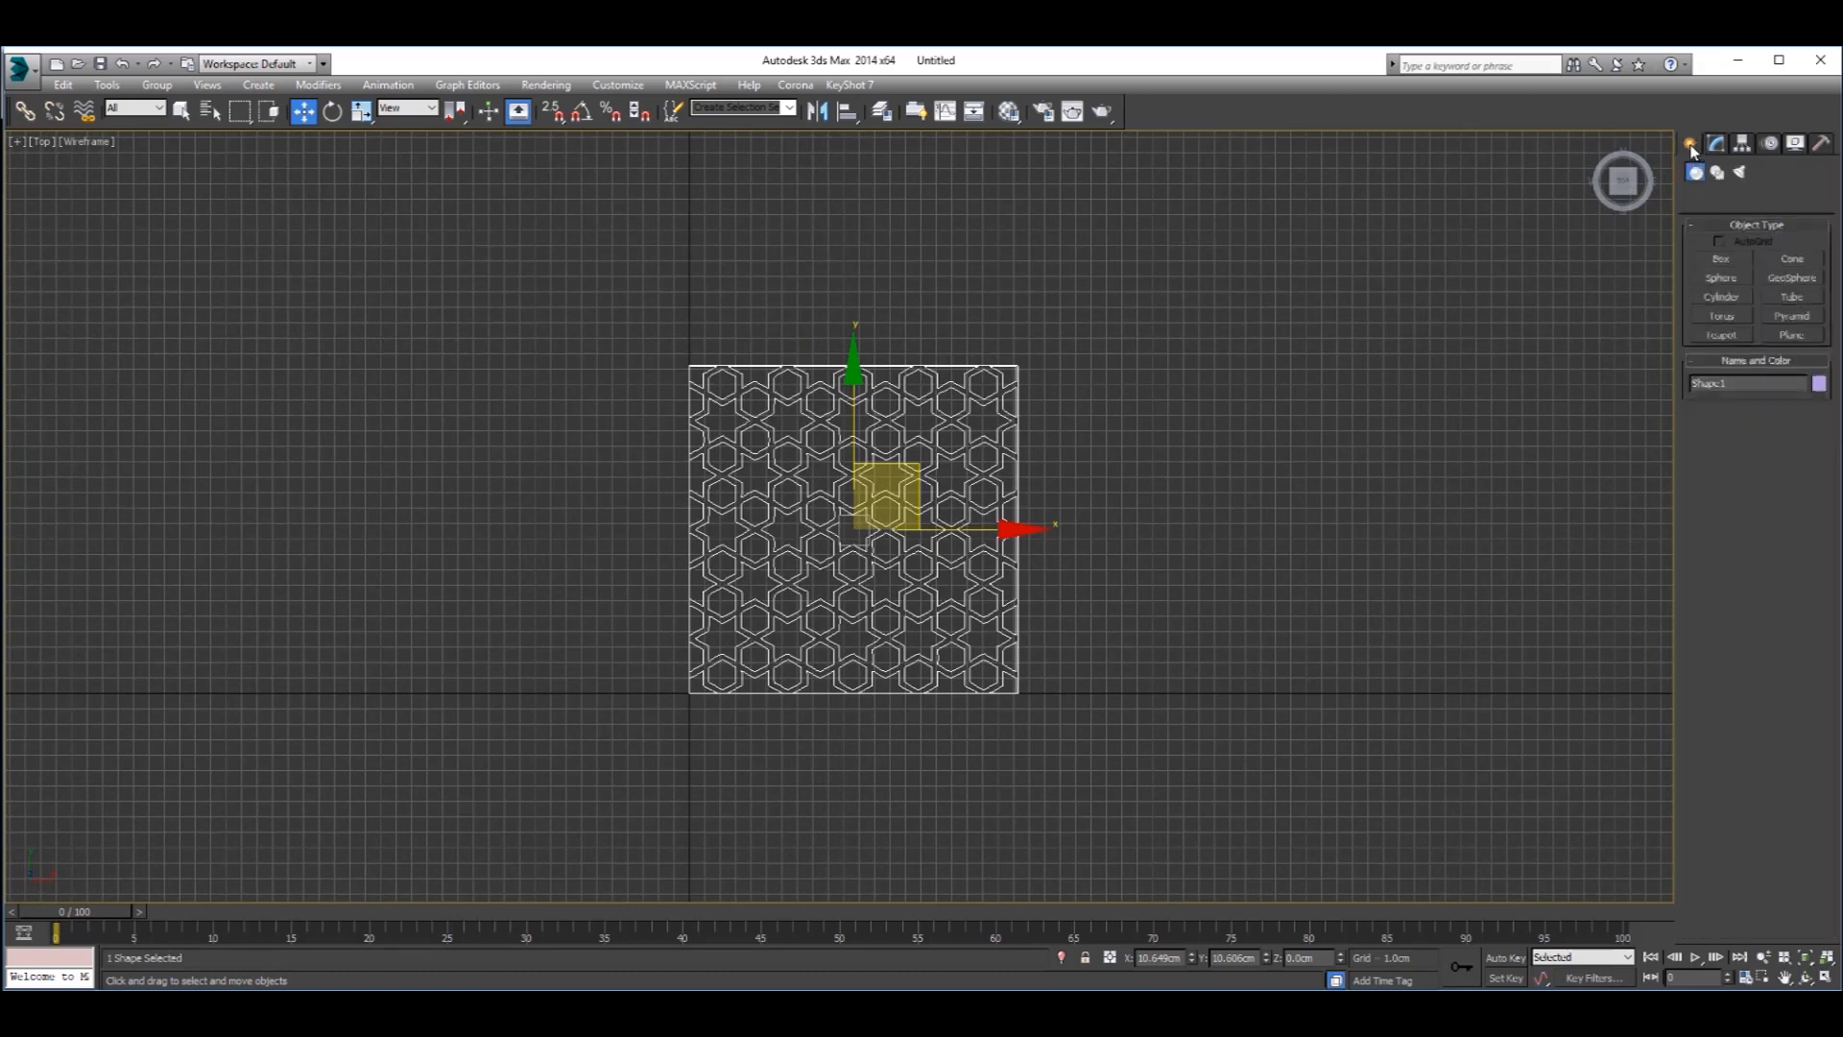
pyautogui.click(1721, 258)
pyautogui.scroll(-4, 1098, 412)
pyautogui.moveTo(794, 388); pyautogui.dragTo(1001, 601)
pyautogui.click(1075, 466)
pyautogui.click(1717, 145)
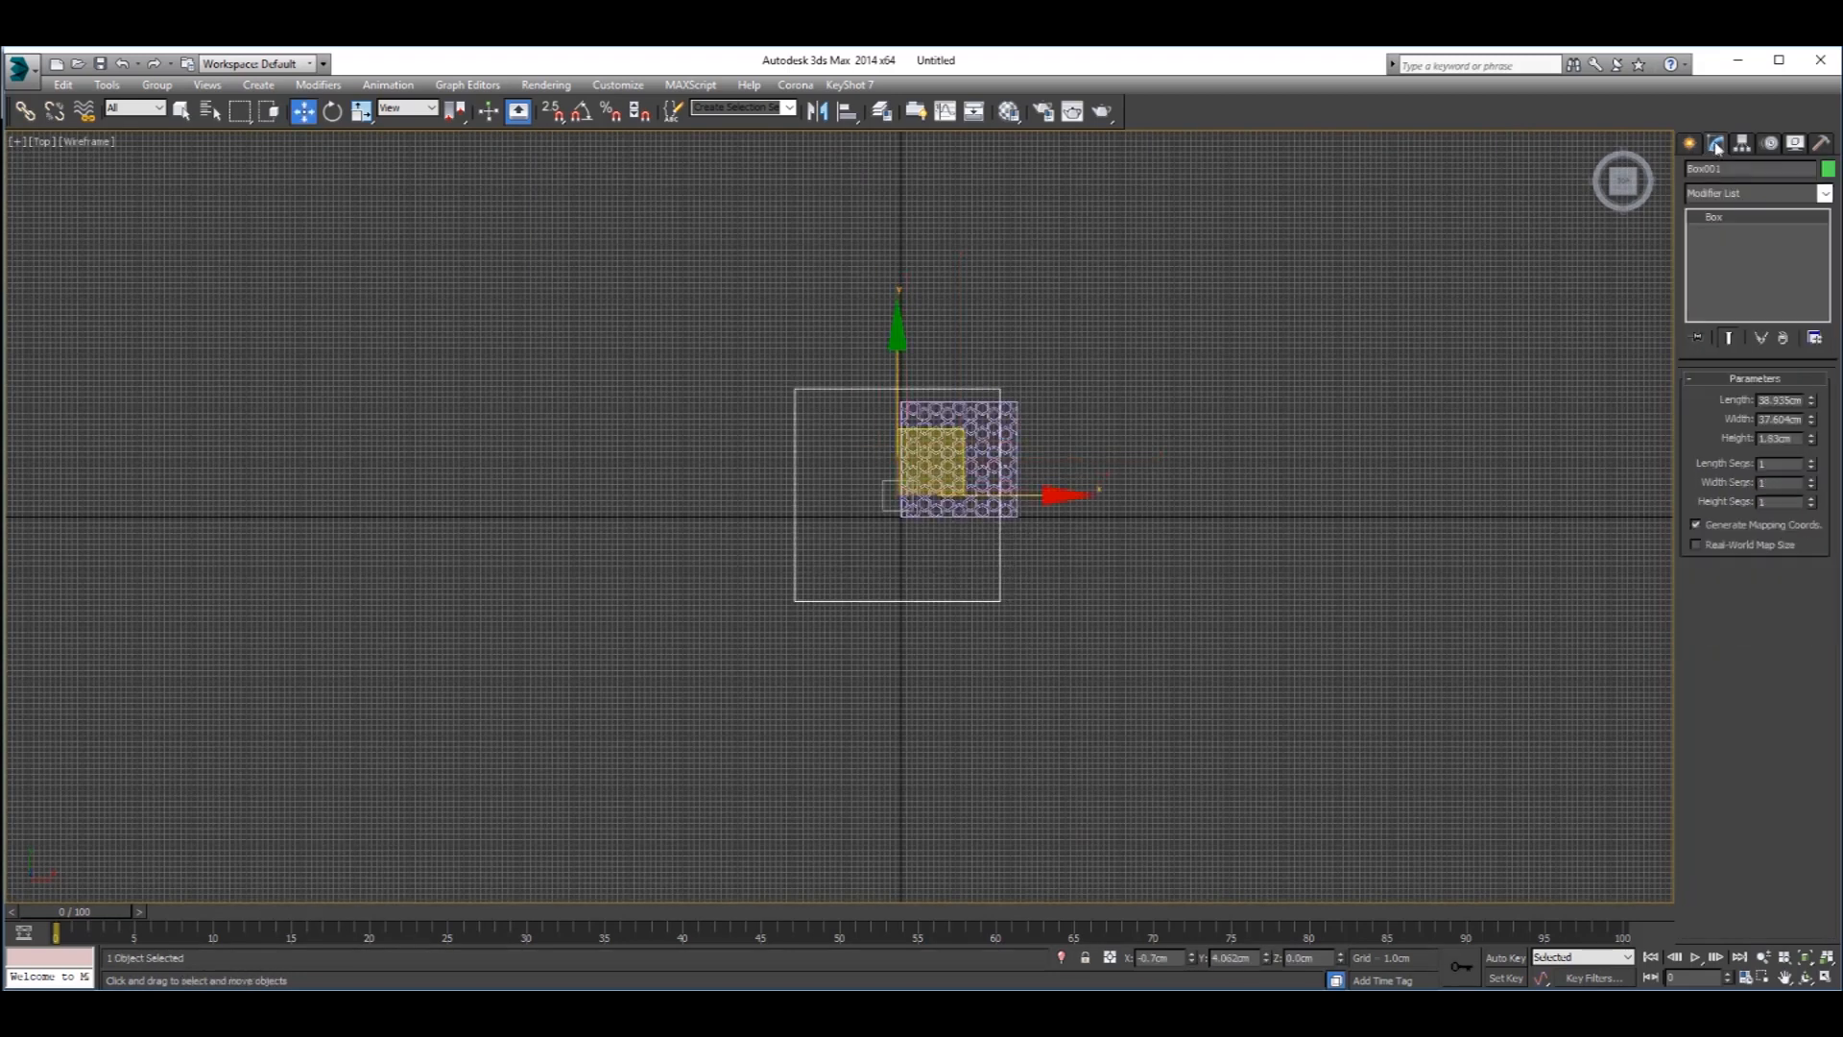
# - Set the reference box's length and width to 60 cm each
pyautogui.doubleClick(1791, 400)
pyautogui.press('Return')
pyautogui.press('Return')
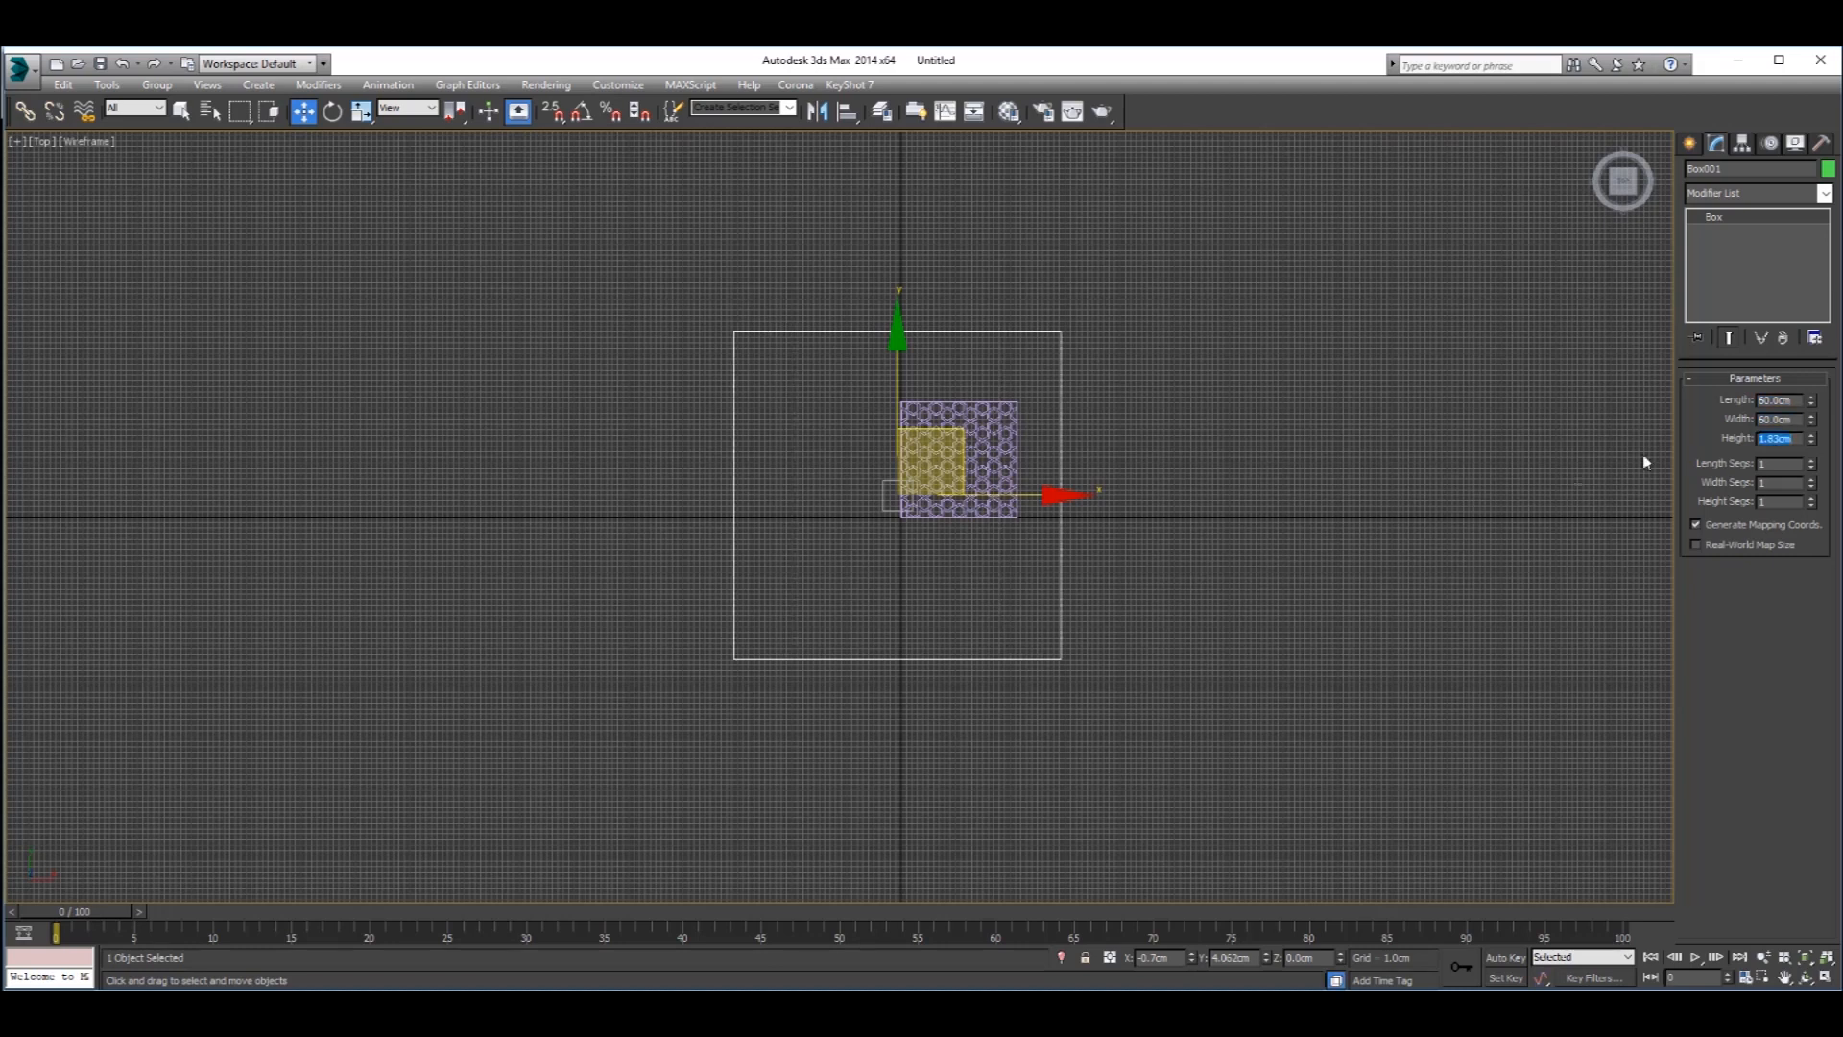
# - Position the reference box at the world origin by setting its absolute X and Y coordinates to 0
pyautogui.scroll(3, 1160, 506)
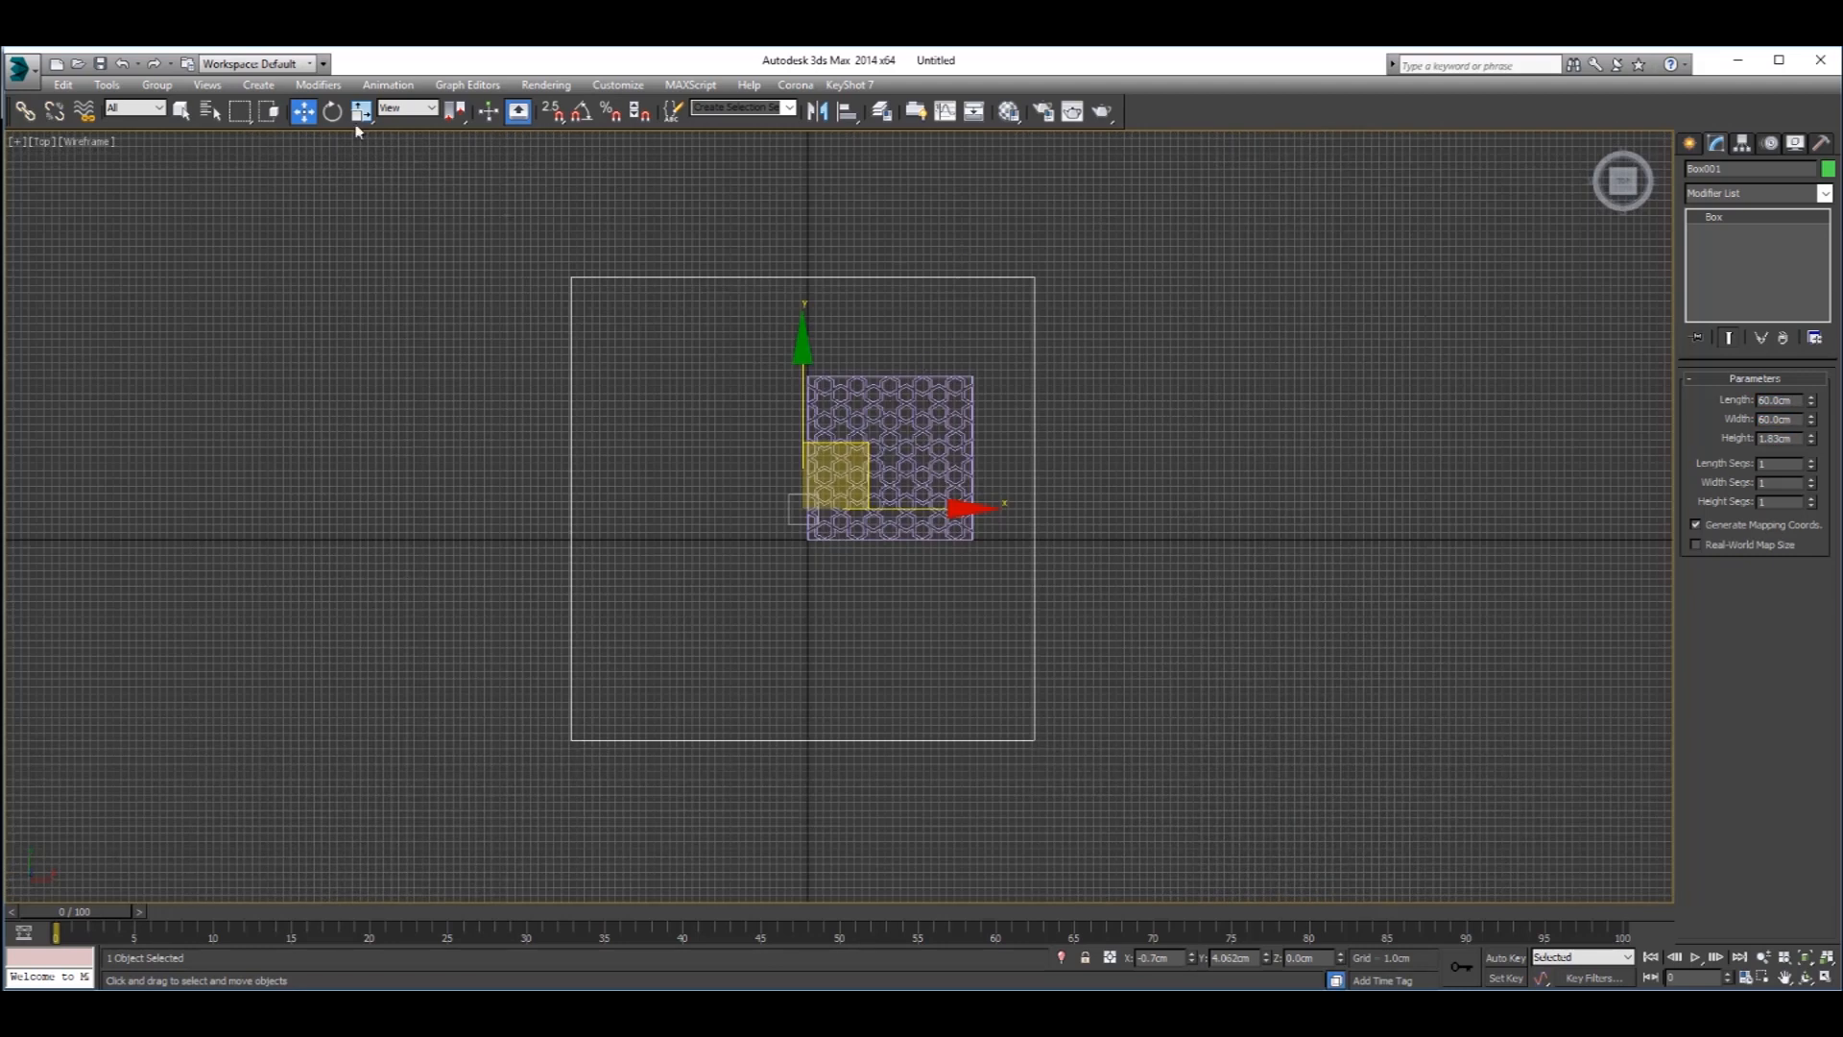
pyautogui.rightClick(303, 112)
pyautogui.doubleClick(1325, 199)
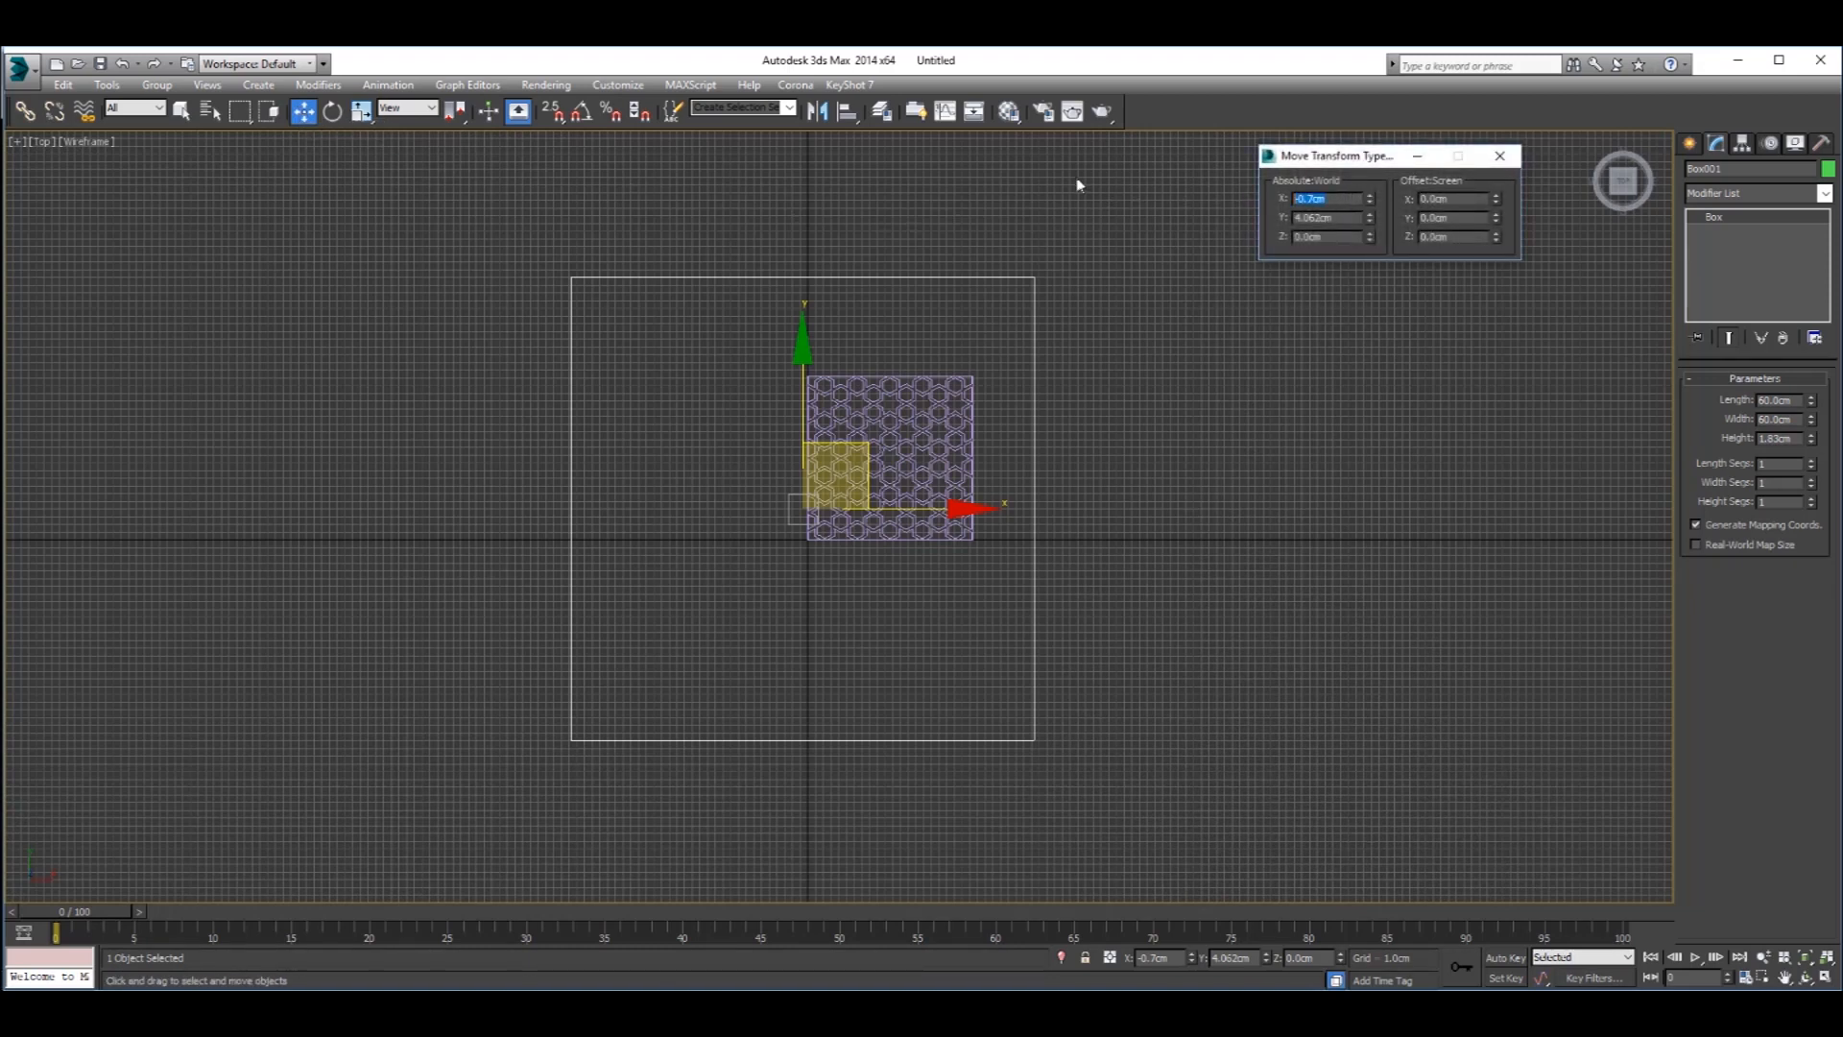
pyautogui.write('0')
pyautogui.press('Tab')
pyautogui.write('0')
pyautogui.press('Tab')
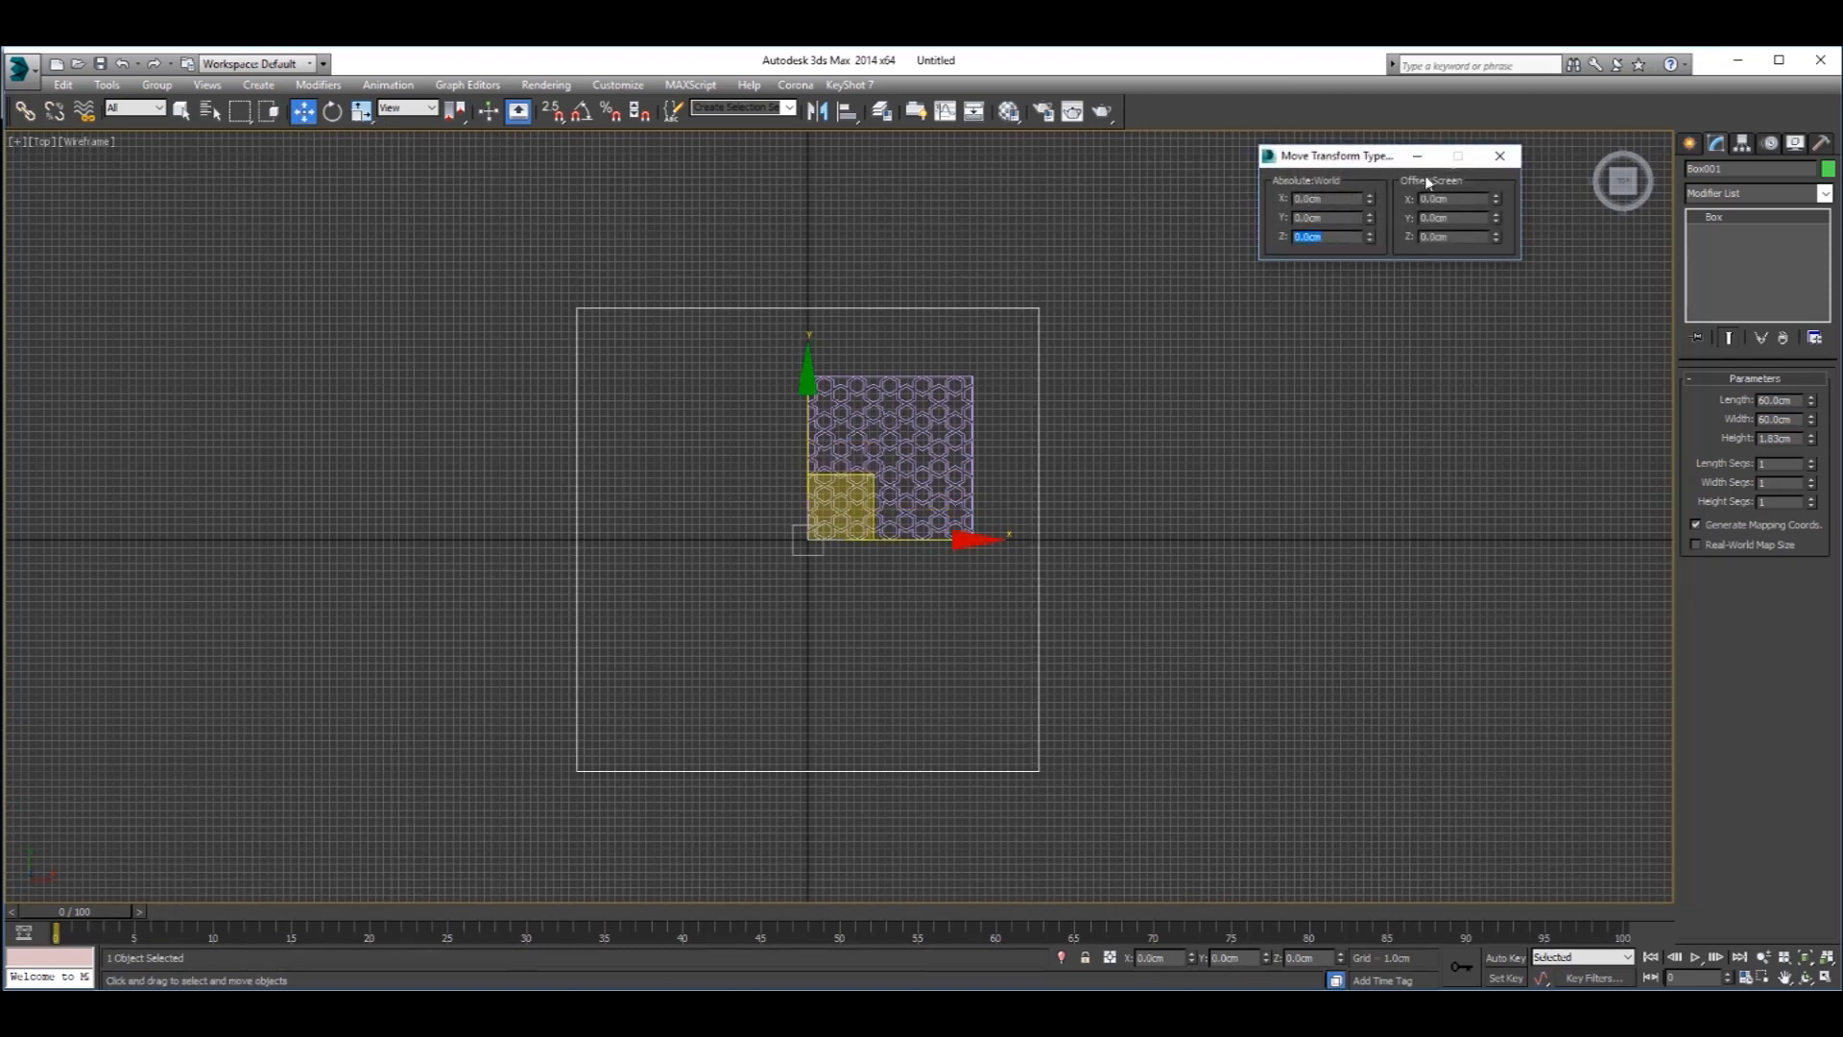
pyautogui.click(1499, 155)
# - Select the lattice shape and centre it on the box by setting its absolute X and Y coordinates to 0
pyautogui.click(1025, 429)
pyautogui.click(950, 462)
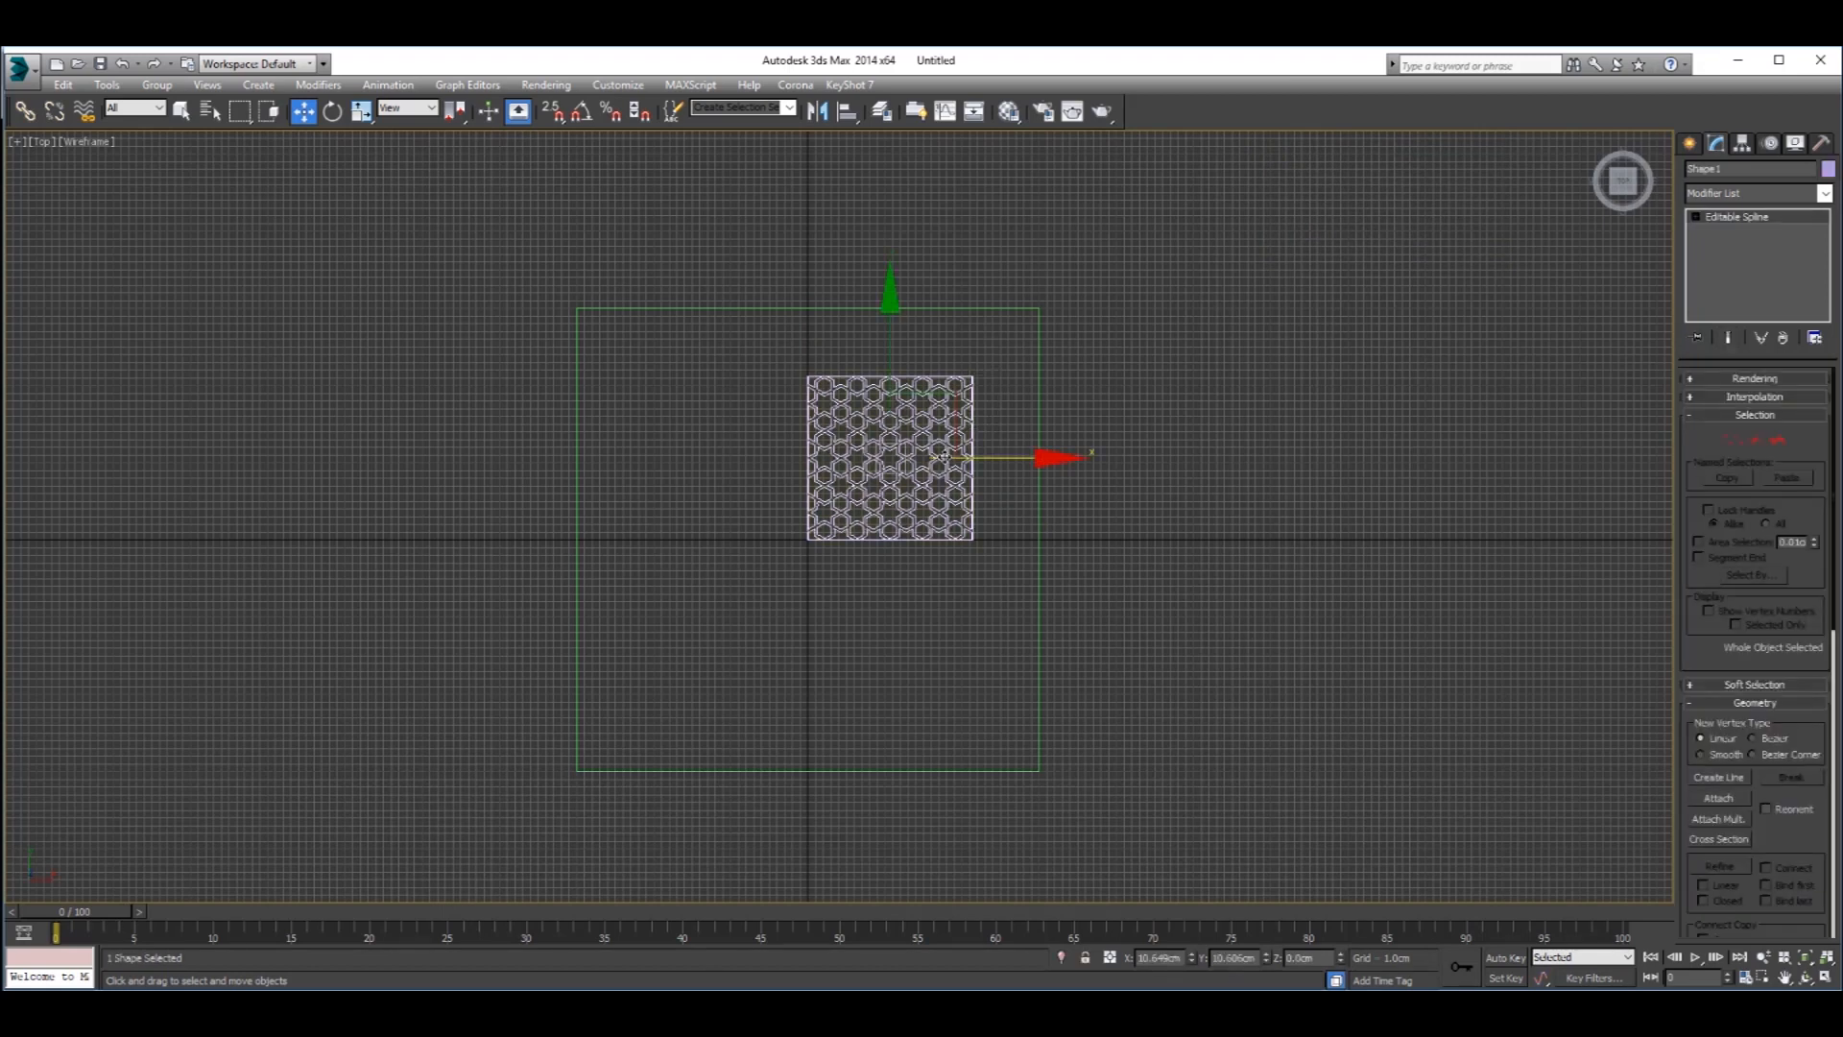
pyautogui.press('F12')
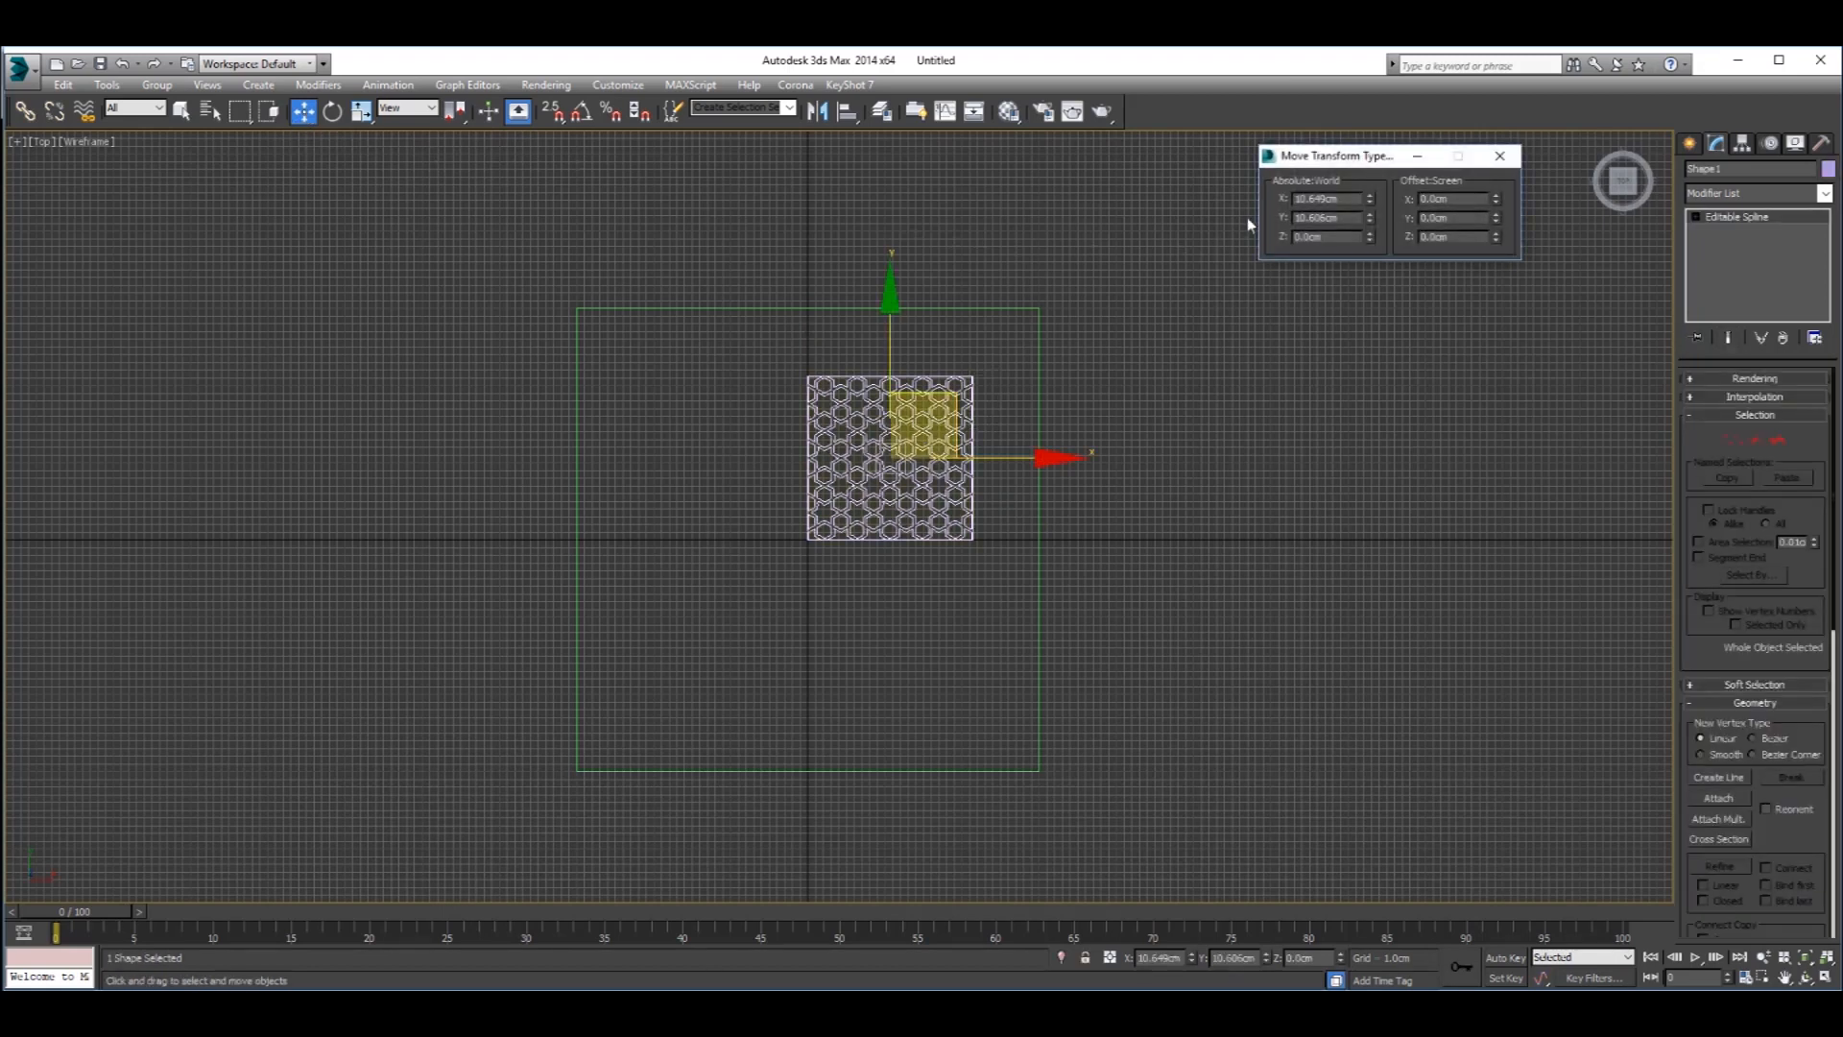
pyautogui.moveTo(1343, 200); pyautogui.dragTo(1168, 196)
pyautogui.write('0')
pyautogui.press('Tab')
pyautogui.write('0')
pyautogui.press('Tab')
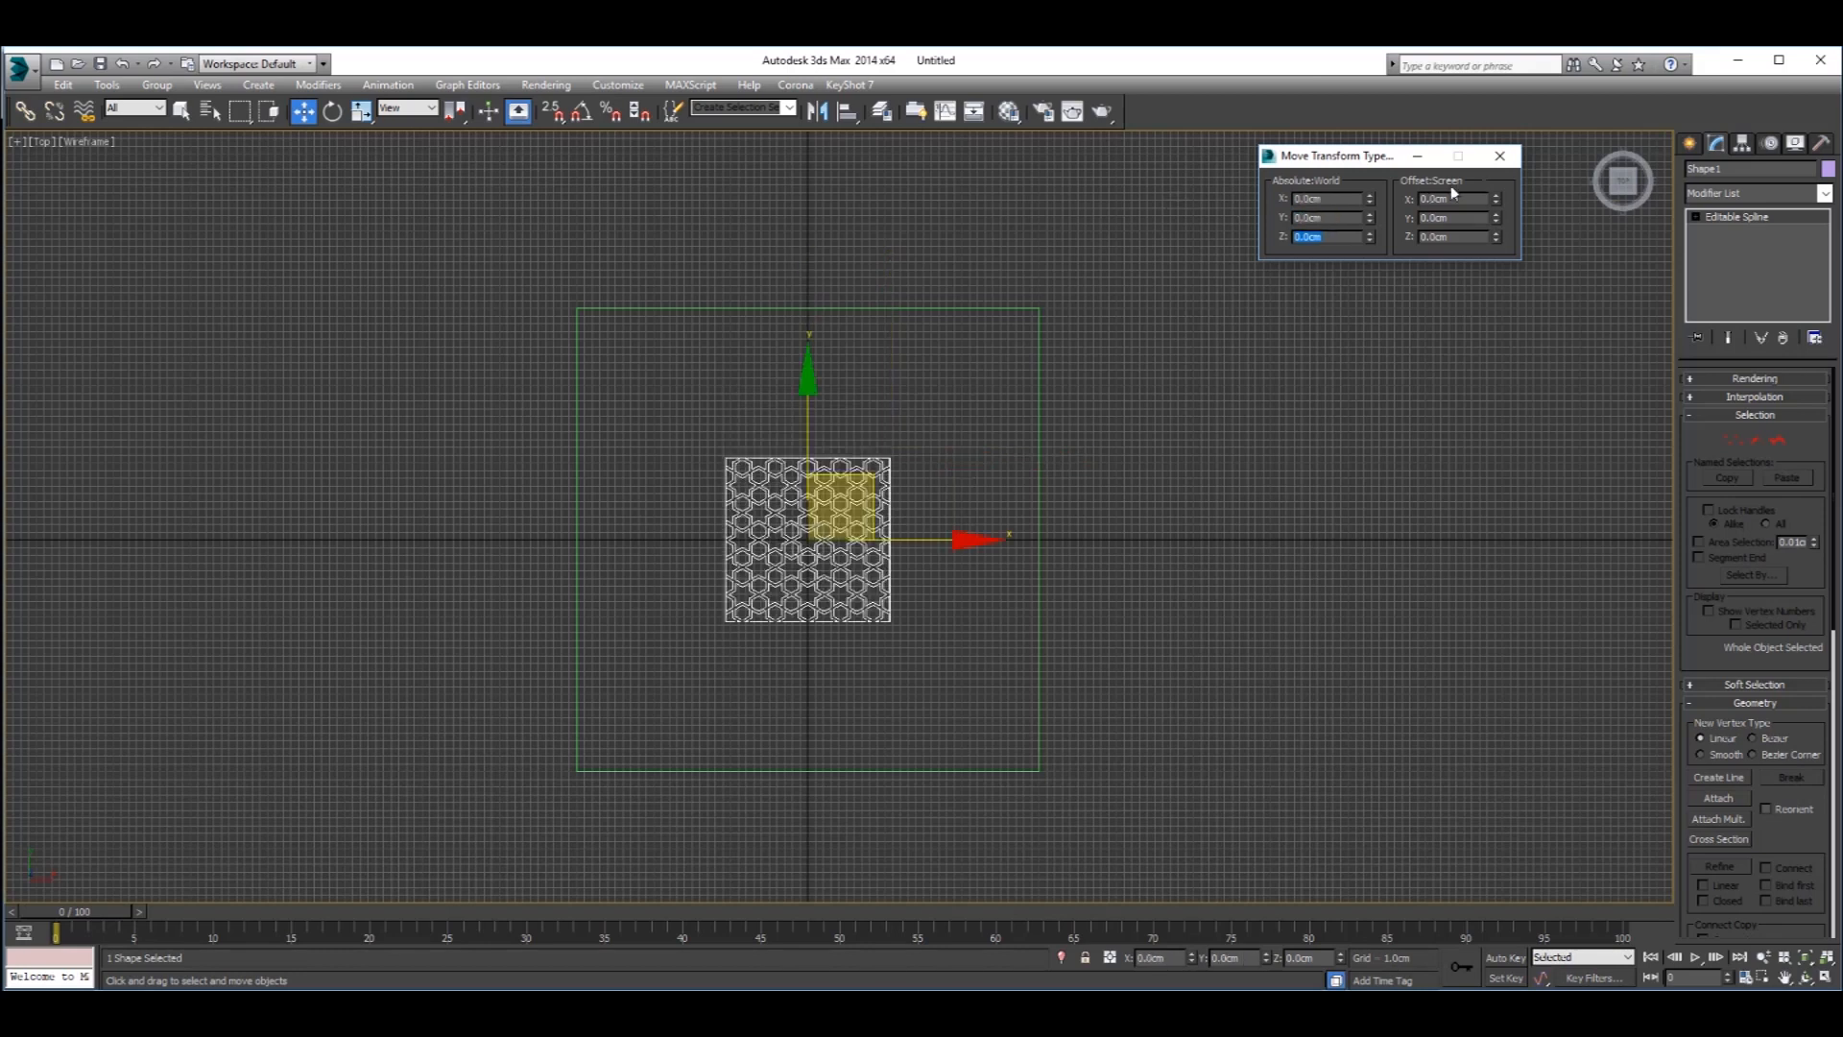
pyautogui.click(1500, 155)
# - Move the lattice shape diagonally away from the box to about X 132 cm, Y 56 cm
pyautogui.moveTo(877, 493); pyautogui.dragTo(639, 577, button='middle')
pyautogui.scroll(-3, 638, 576)
pyautogui.moveTo(669, 536); pyautogui.dragTo(1217, 309)
pyautogui.scroll(2, 773, 547)
pyautogui.scroll(-1, 628, 585)
pyautogui.scroll(1, 545, 543)
pyautogui.moveTo(645, 615); pyautogui.dragTo(774, 585, button='middle')
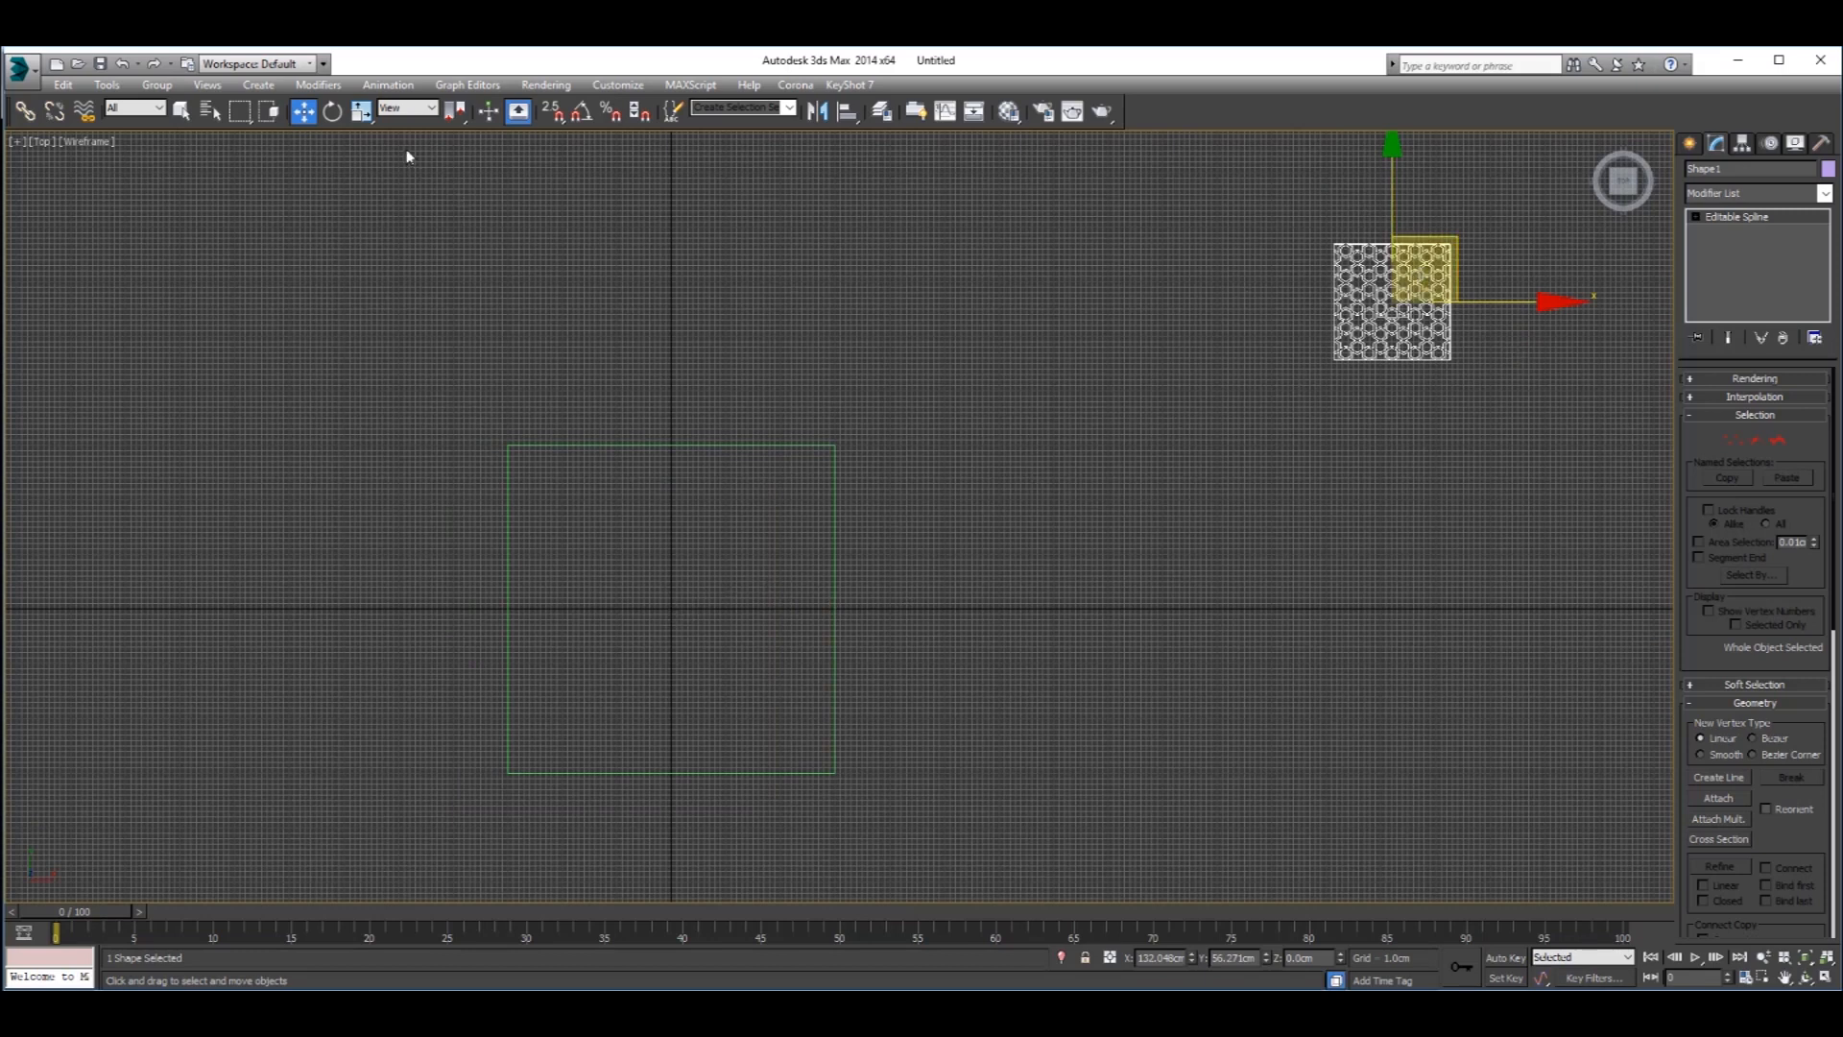
# - Return the lattice shape to the world origin with absolute X, Y and Z coordinates of 0
pyautogui.rightClick(305, 122)
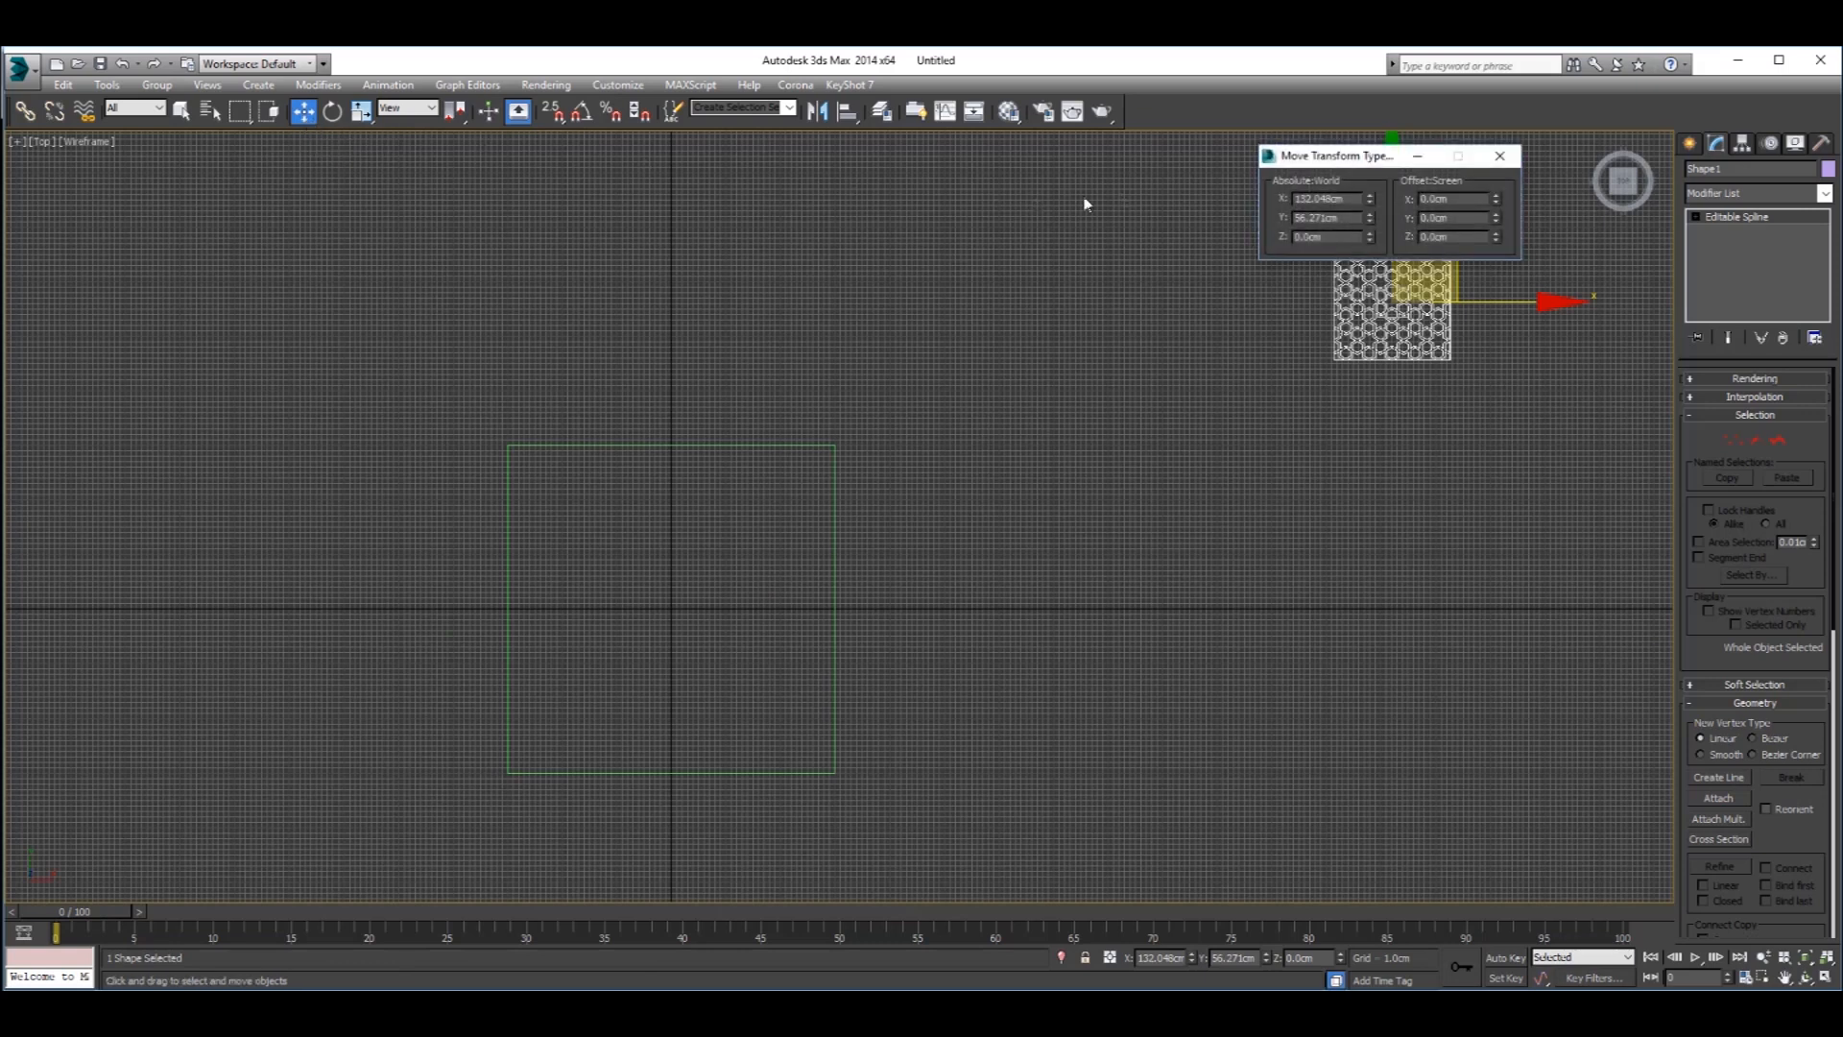
pyautogui.moveTo(1265, 159); pyautogui.dragTo(904, 195)
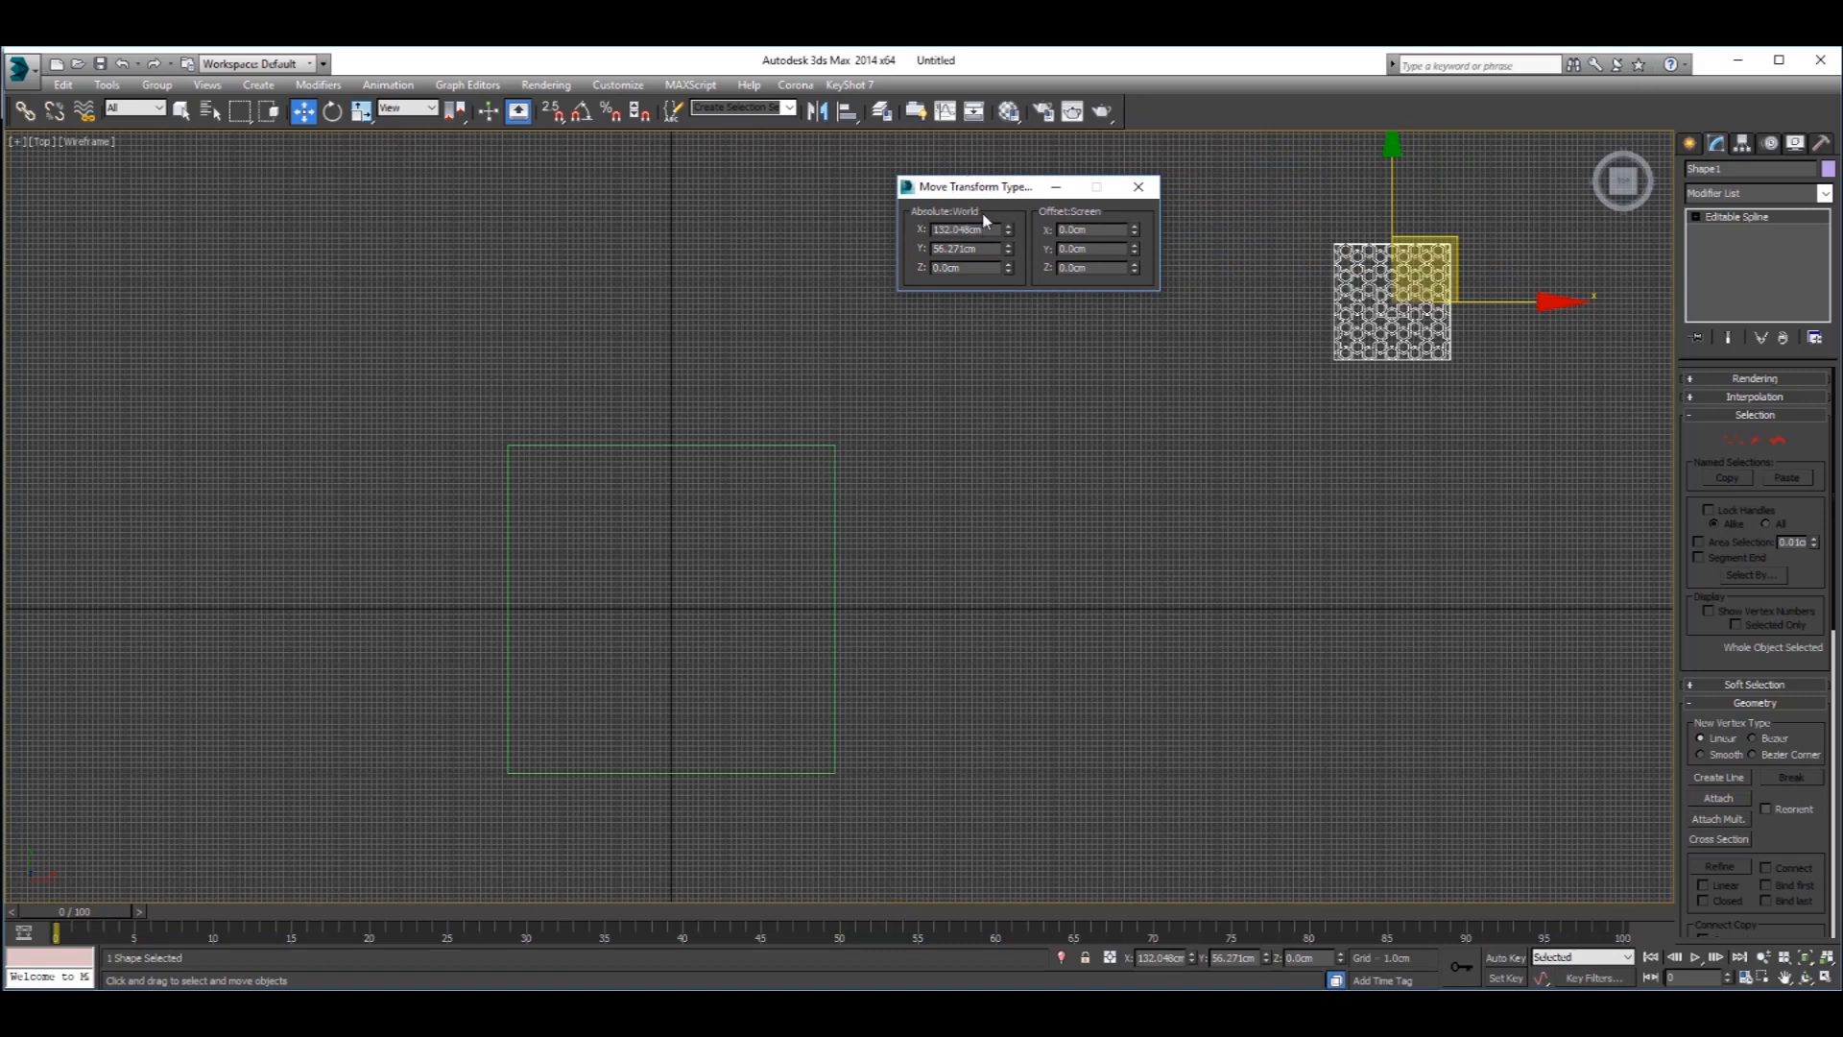
pyautogui.moveTo(993, 230); pyautogui.dragTo(786, 223)
pyautogui.write('0')
pyautogui.press('Tab')
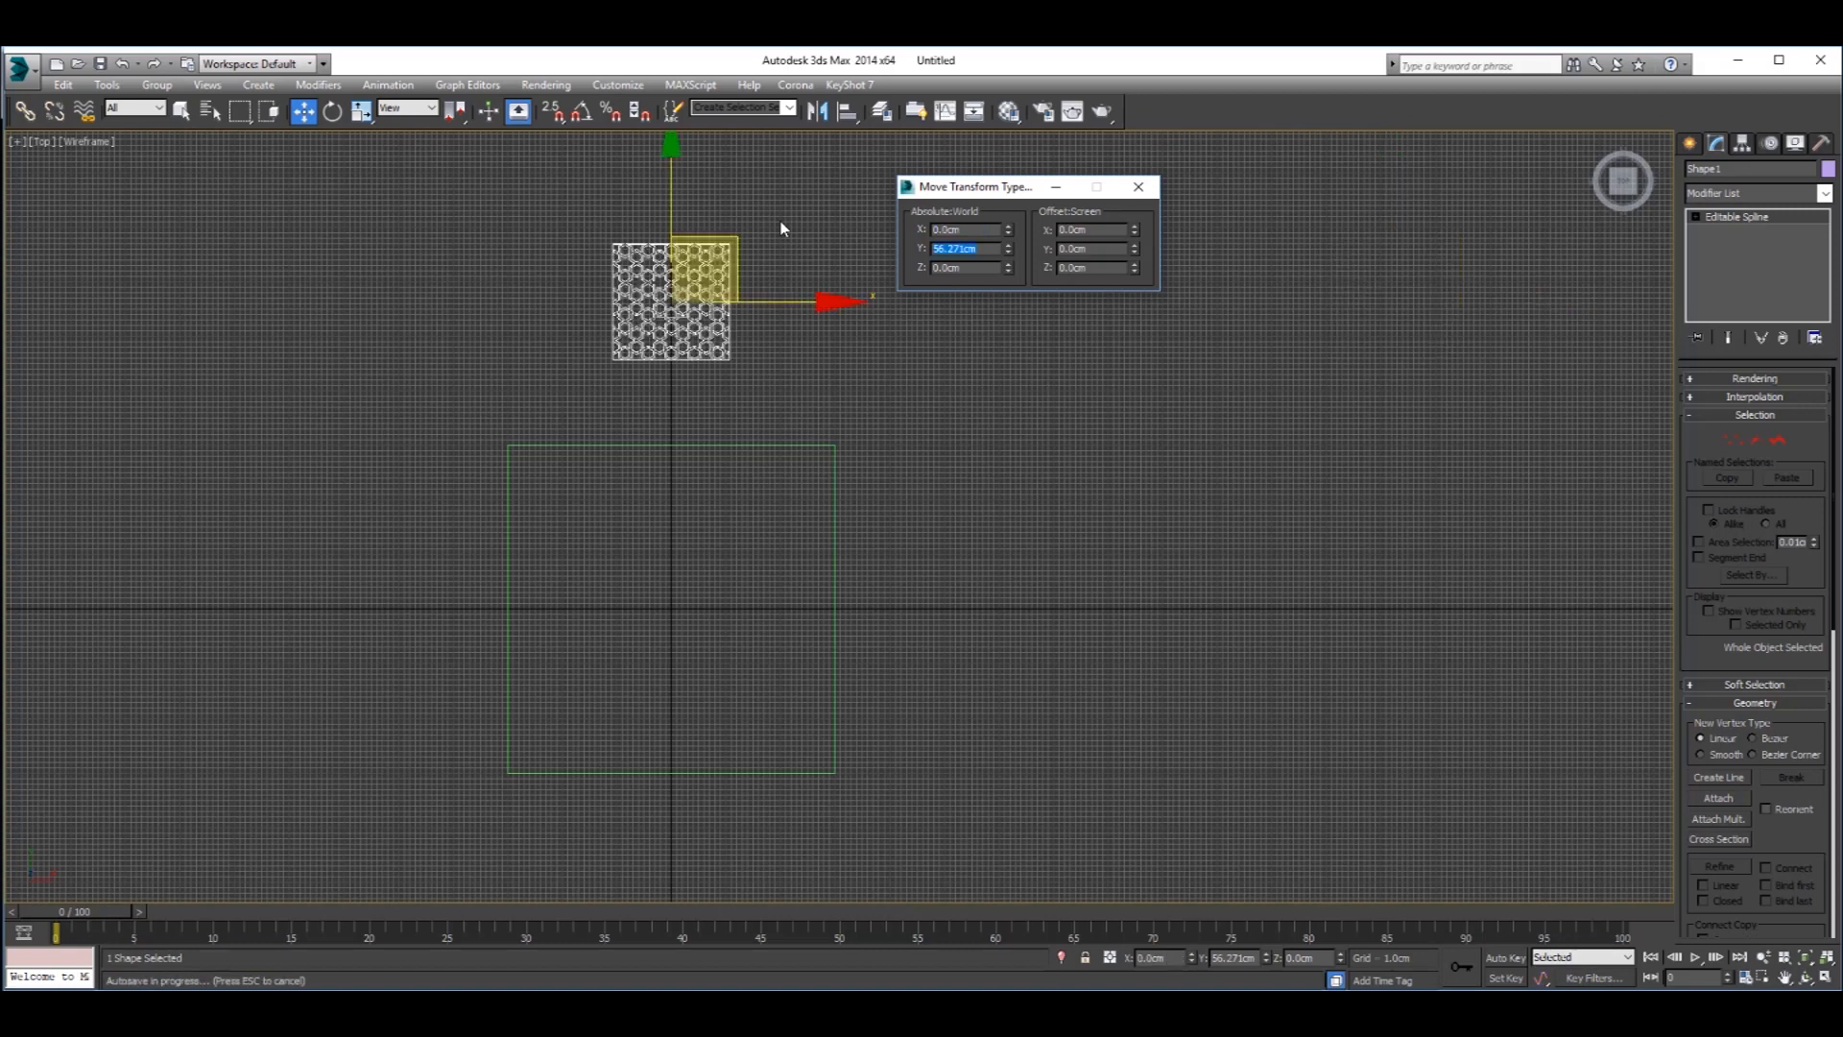
pyautogui.write('0')
pyautogui.press('Tab')
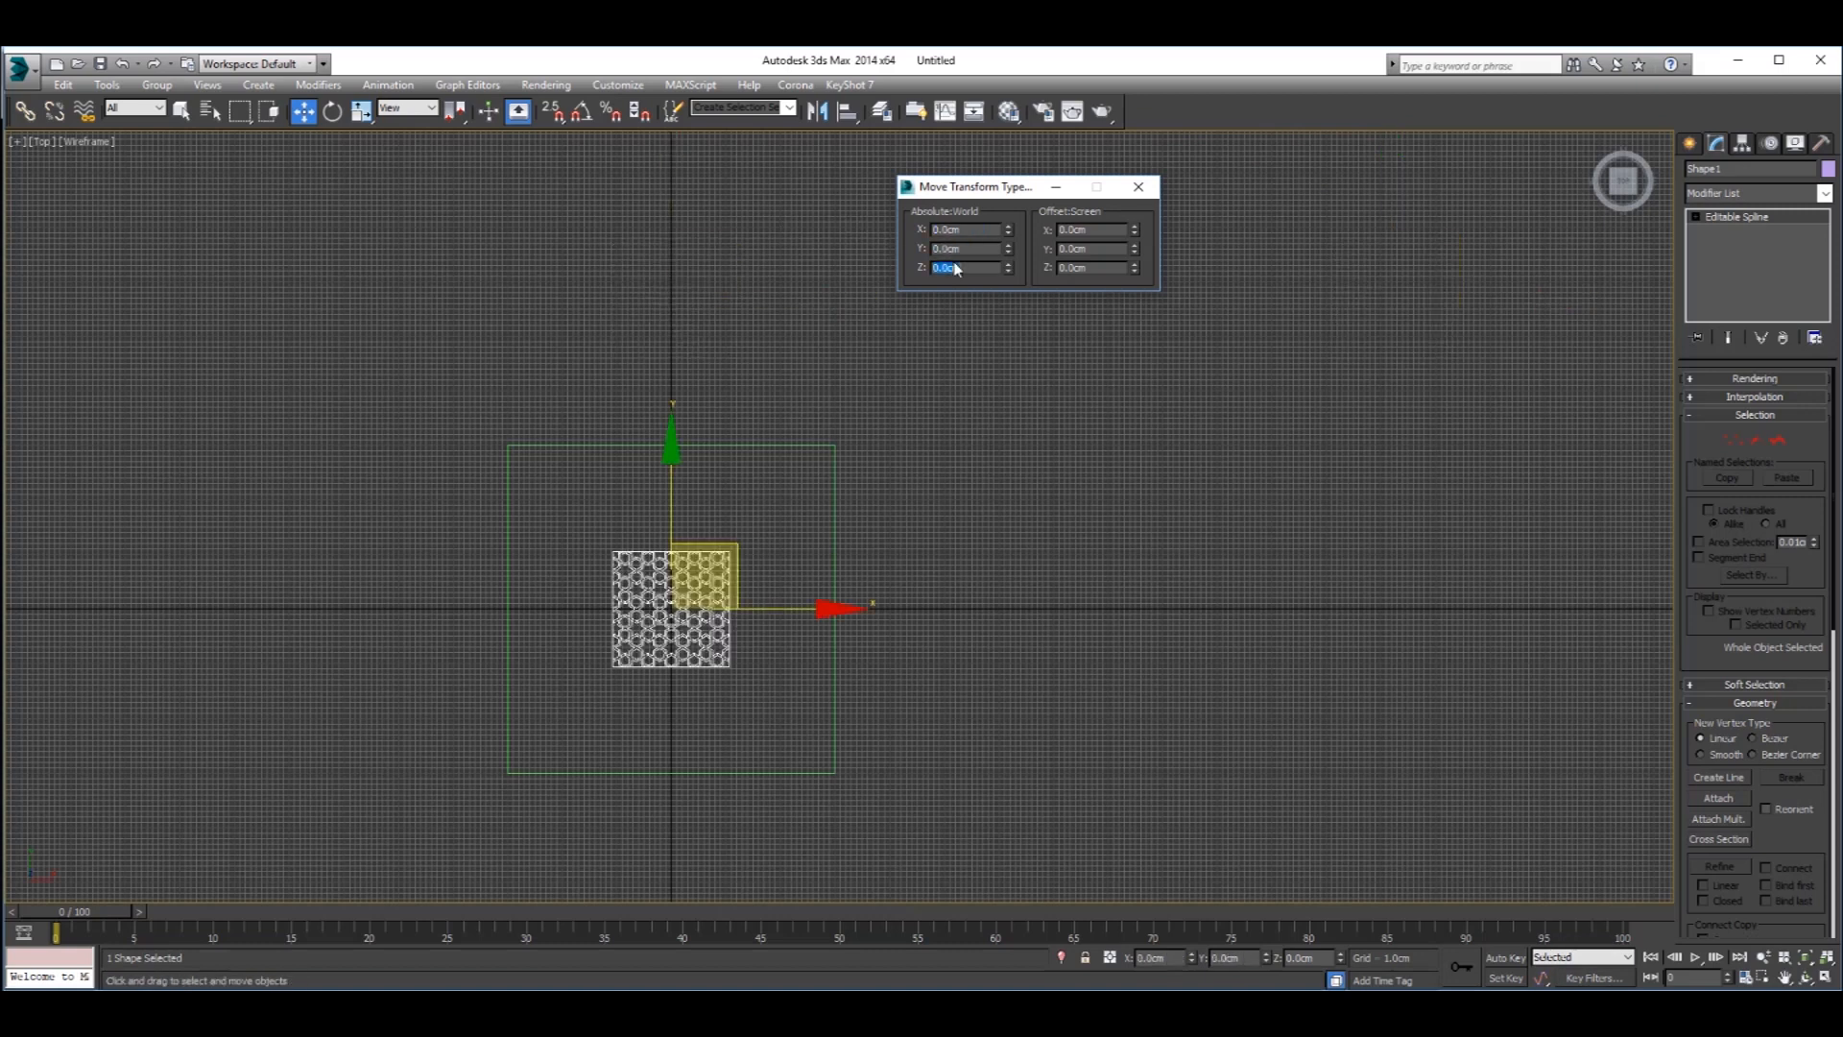
pyautogui.write('0')
pyautogui.click(1138, 187)
# - Scale the lattice shape up uniformly until its outer border matches the edges of the 60 cm reference box
pyautogui.moveTo(670, 614); pyautogui.dragTo(784, 574, button='middle')
pyautogui.scroll(2, 783, 575)
pyautogui.moveTo(771, 531); pyautogui.dragTo(836, 485, button='middle')
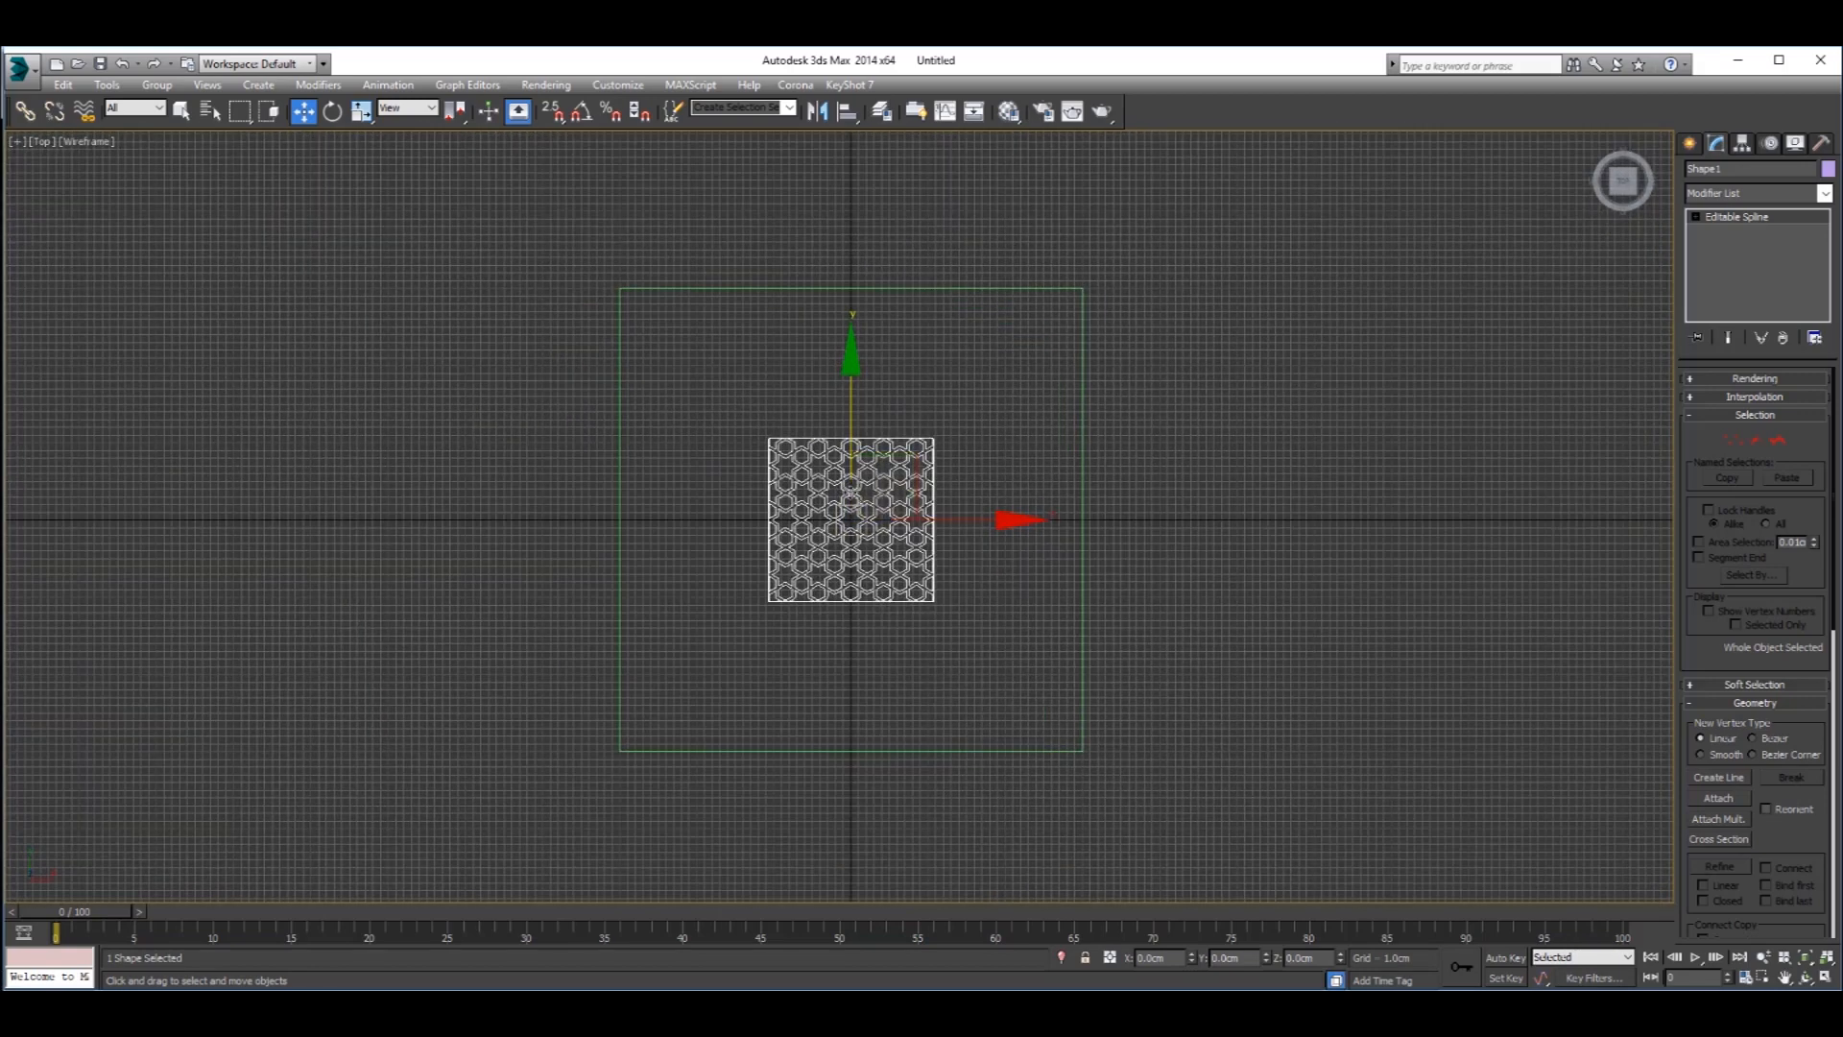
pyautogui.click(1688, 143)
pyautogui.moveTo(985, 464); pyautogui.dragTo(1068, 439, button='middle')
pyautogui.press('r')
pyautogui.moveTo(952, 485); pyautogui.dragTo(1077, 298)
pyautogui.press('w')
pyautogui.scroll(-2, 909, 338)
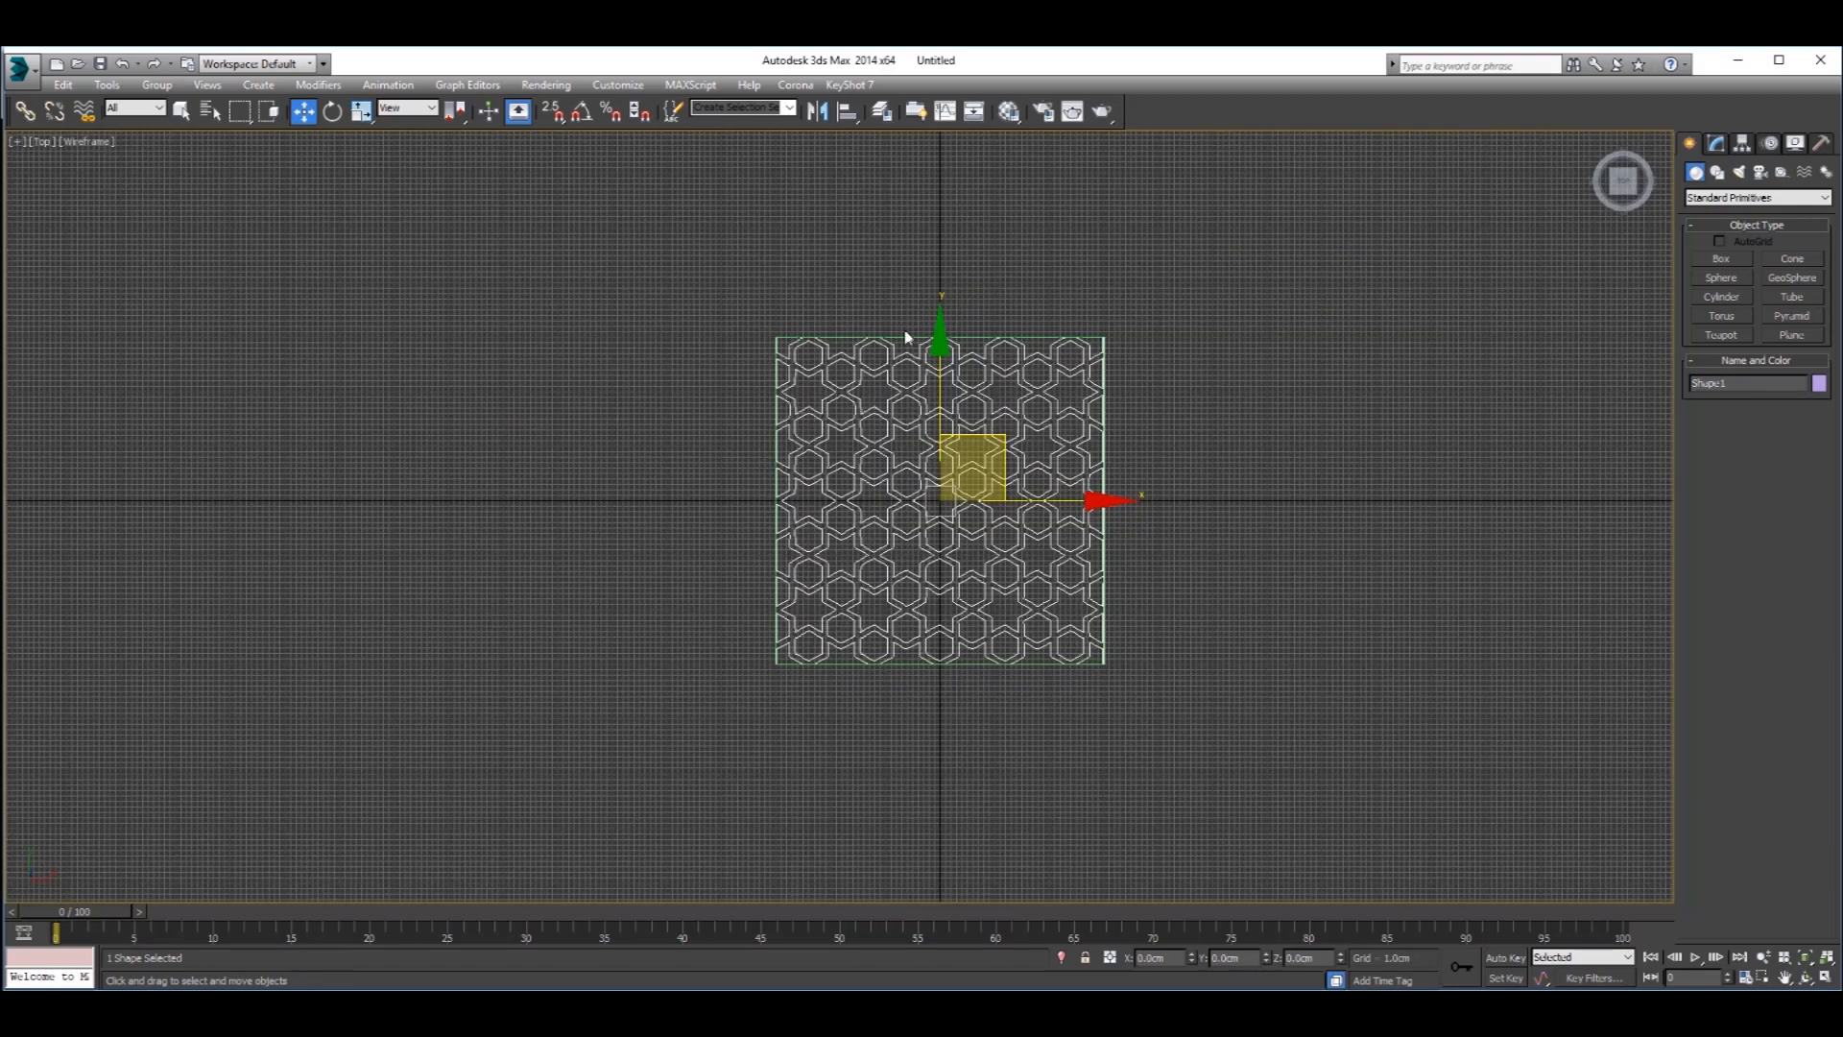
pyautogui.scroll(10, 835, 338)
# - Maximize the Perspective viewport and delete the green reference box, keeping only the lattice shape
pyautogui.press('super+w')
pyautogui.press('Escape')
pyautogui.hotkey('alt', 'w')
pyautogui.click(1139, 634)
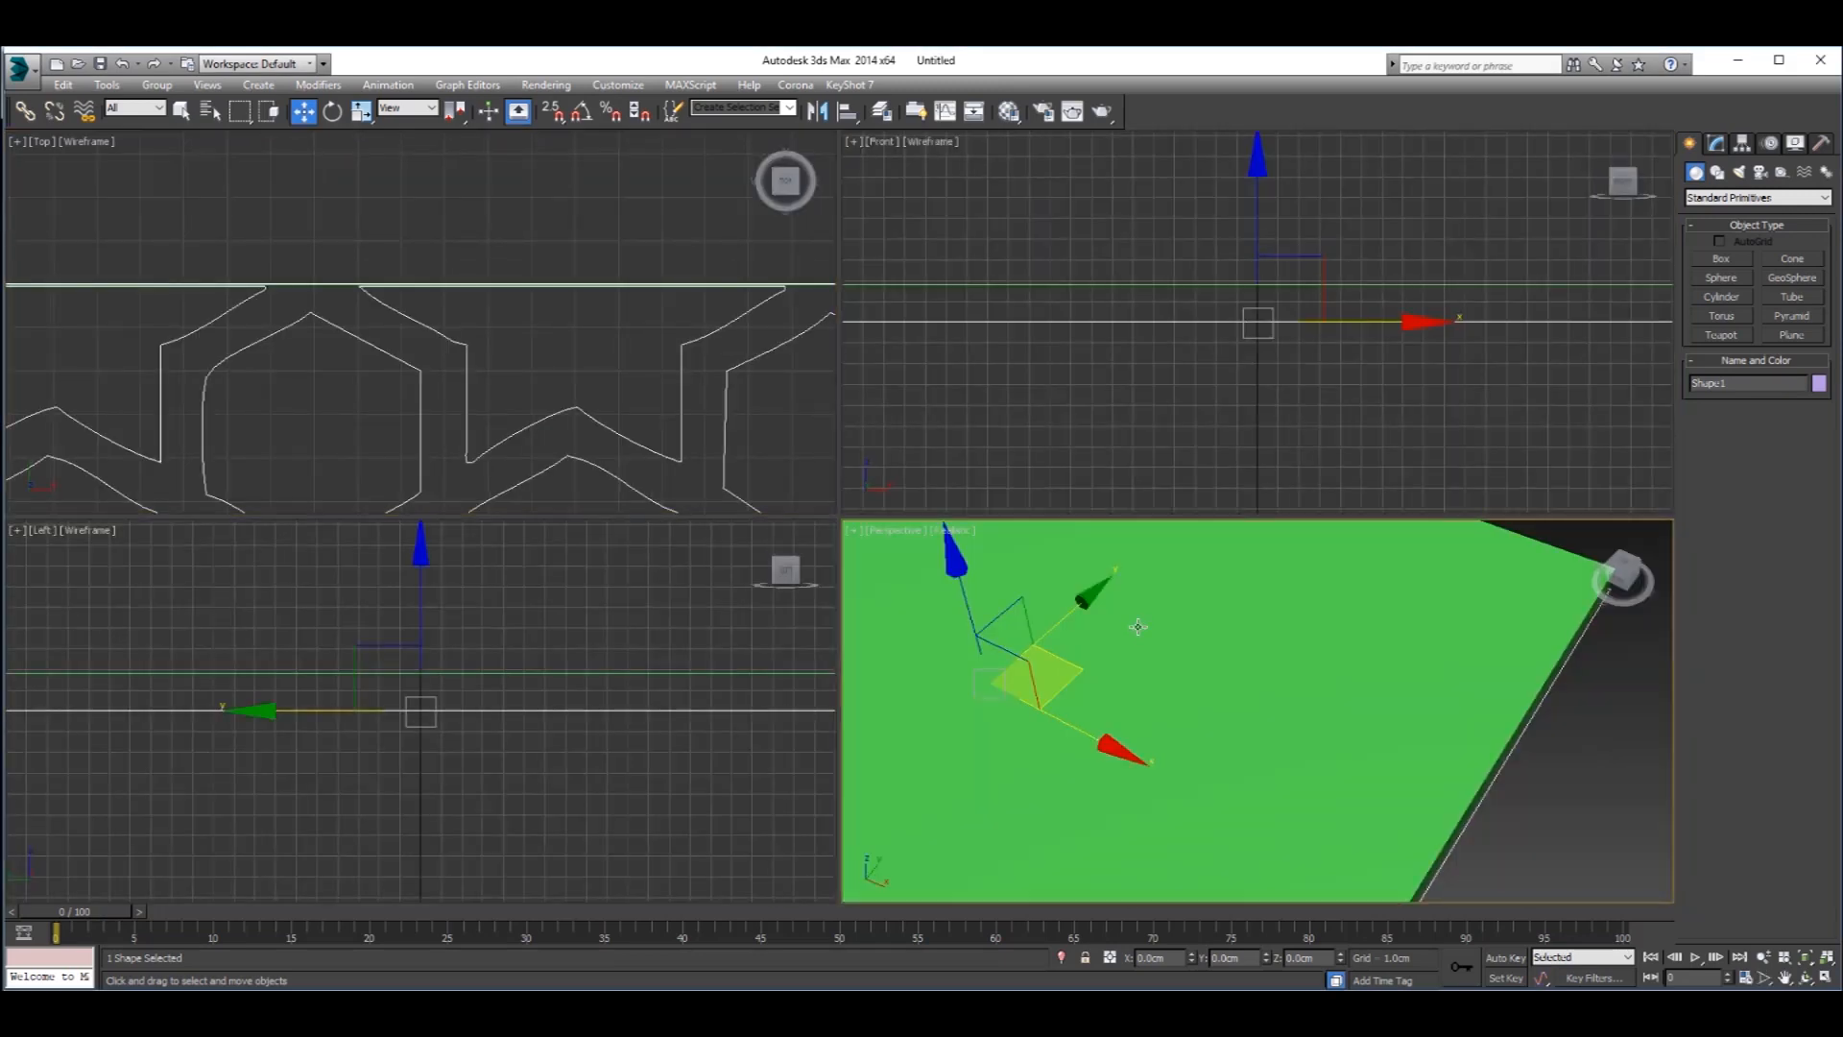
pyautogui.hotkey('alt', 'w')
pyautogui.click(1337, 485)
pyautogui.click(1268, 585)
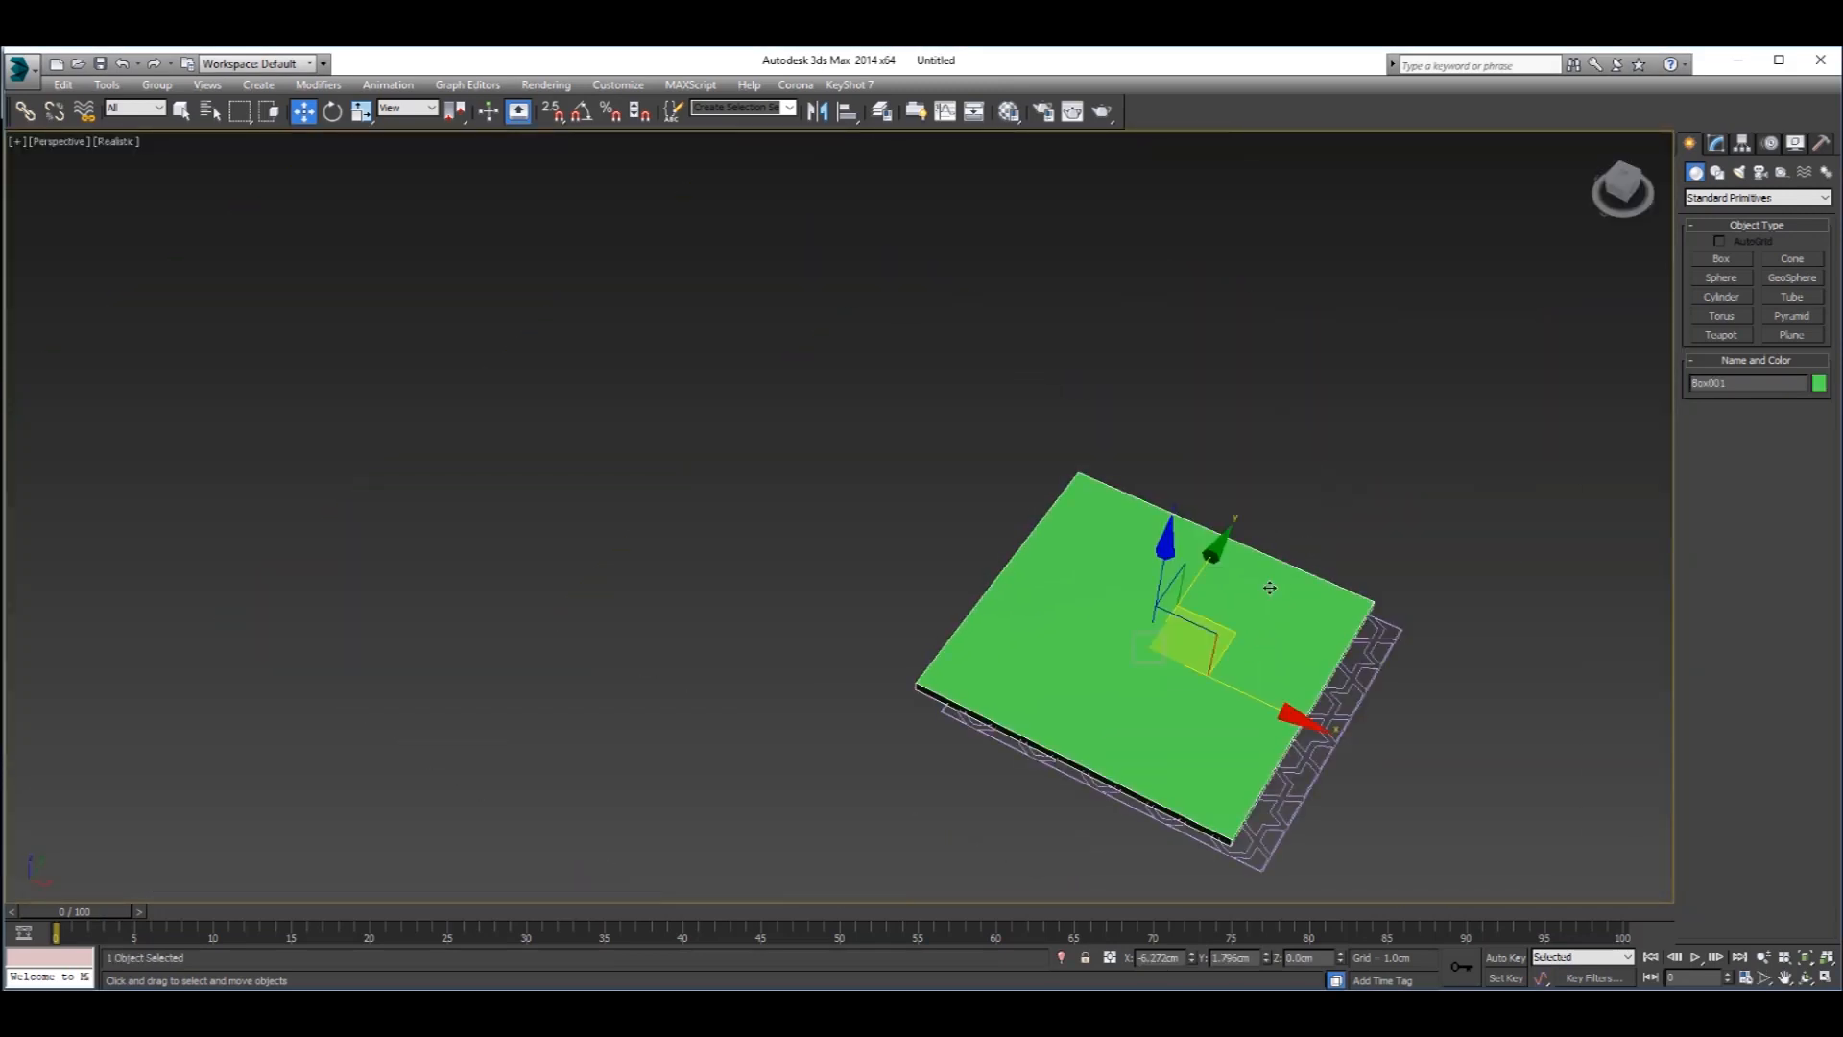
pyautogui.press('Delete')
# - Examine the scaled lattice shape from several angles in the Perspective viewport, leaving it selected
pyautogui.moveTo(1159, 576); pyautogui.dragTo(1117, 502, button='middle')
pyautogui.click(1102, 569)
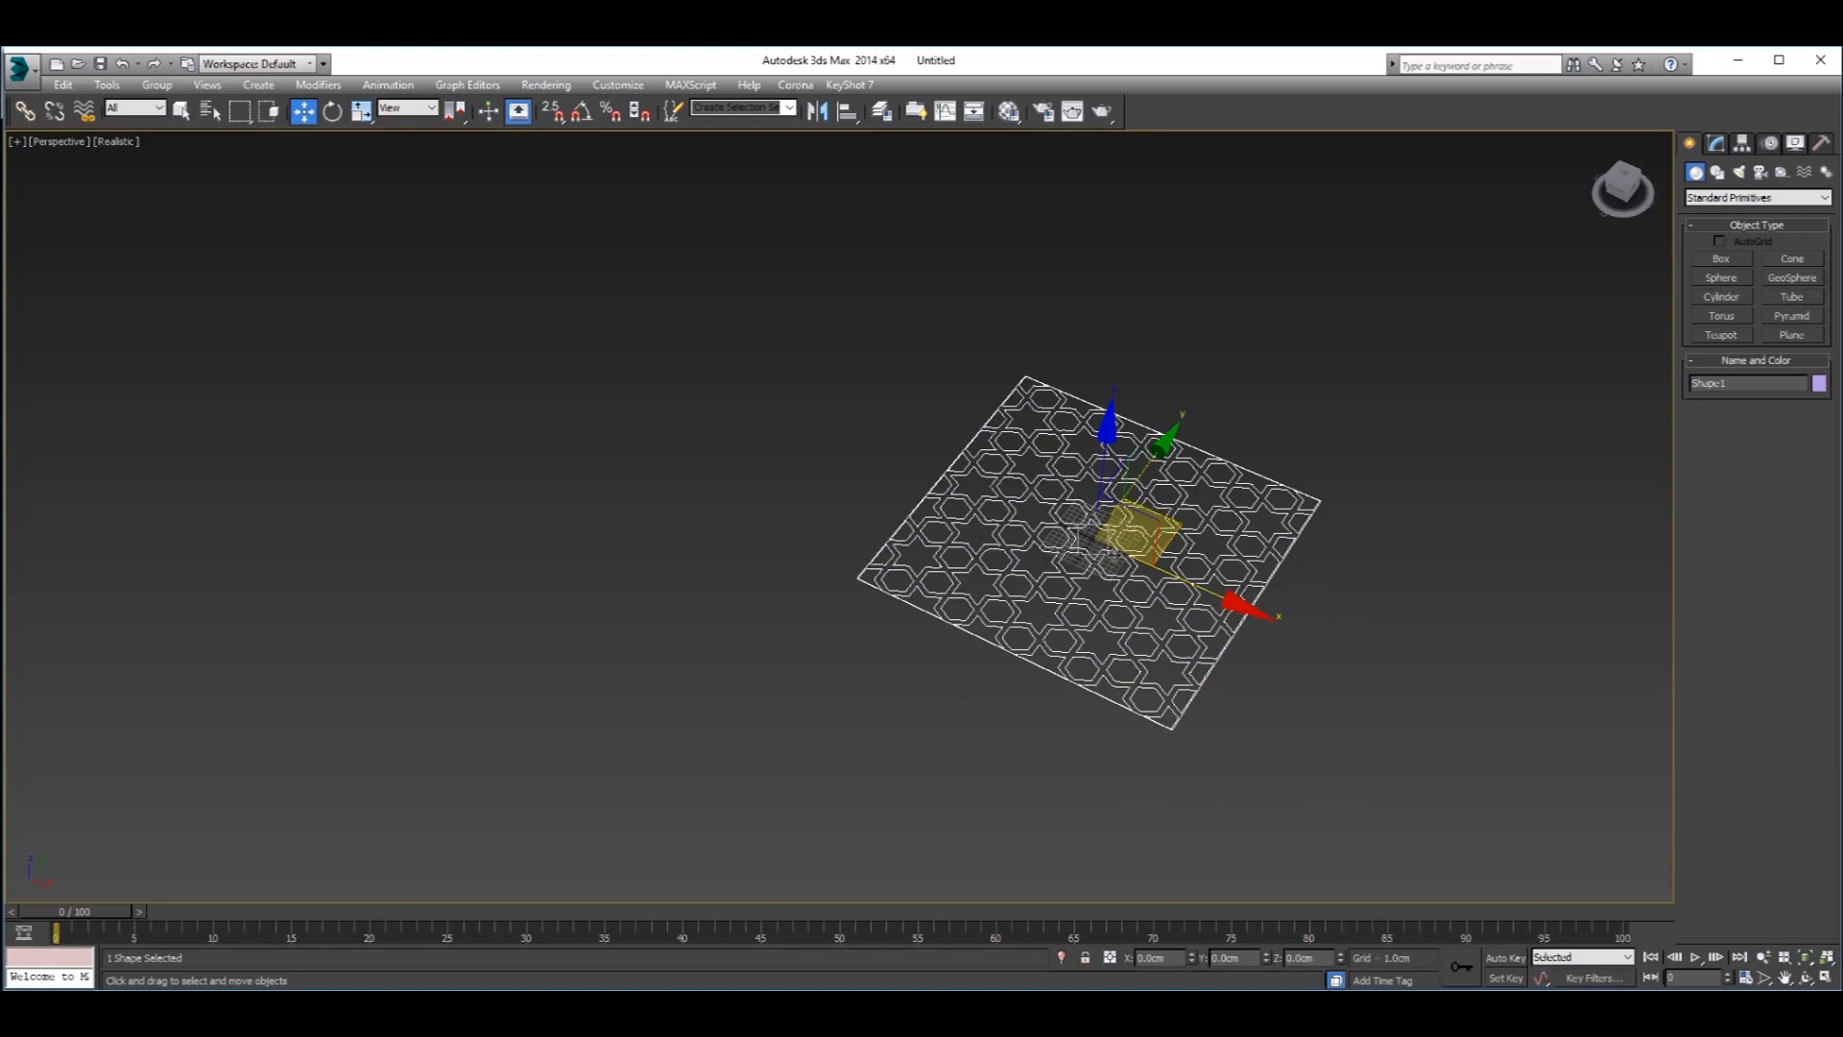
pyautogui.hotkey('alt', 'w')
pyautogui.hotkey('alt', 'w')
pyautogui.press('z')
pyautogui.hotkey('alt', 'w')
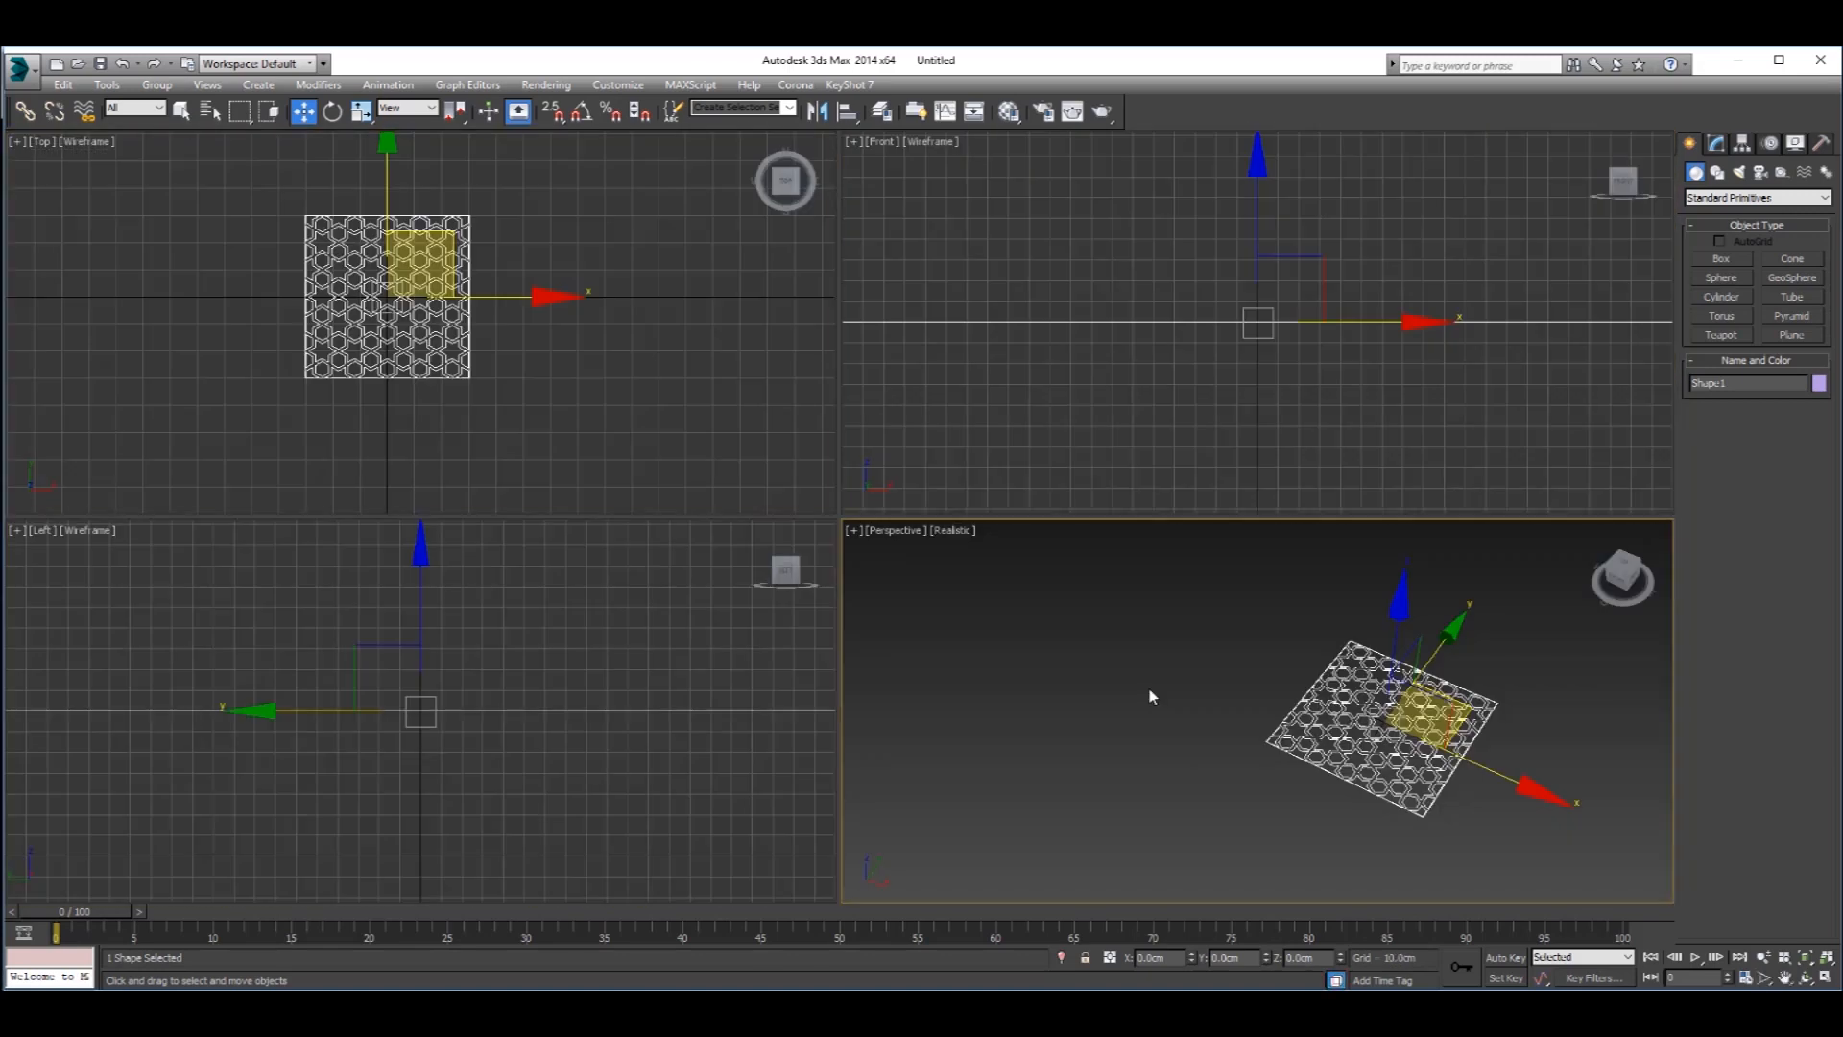
pyautogui.hotkey('alt', 'w')
pyautogui.scroll(4, 1207, 602)
pyautogui.keyDown('alt'); pyautogui.moveTo(1049, 610); pyautogui.dragTo(996, 617, button='middle'); pyautogui.keyUp('alt')
pyautogui.click(1031, 514)
pyautogui.scroll(-4, 1039, 517)
pyautogui.keyDown('alt'); pyautogui.moveTo(1038, 519); pyautogui.dragTo(1214, 561, button='middle'); pyautogui.keyUp('alt')
pyautogui.click(1189, 520)
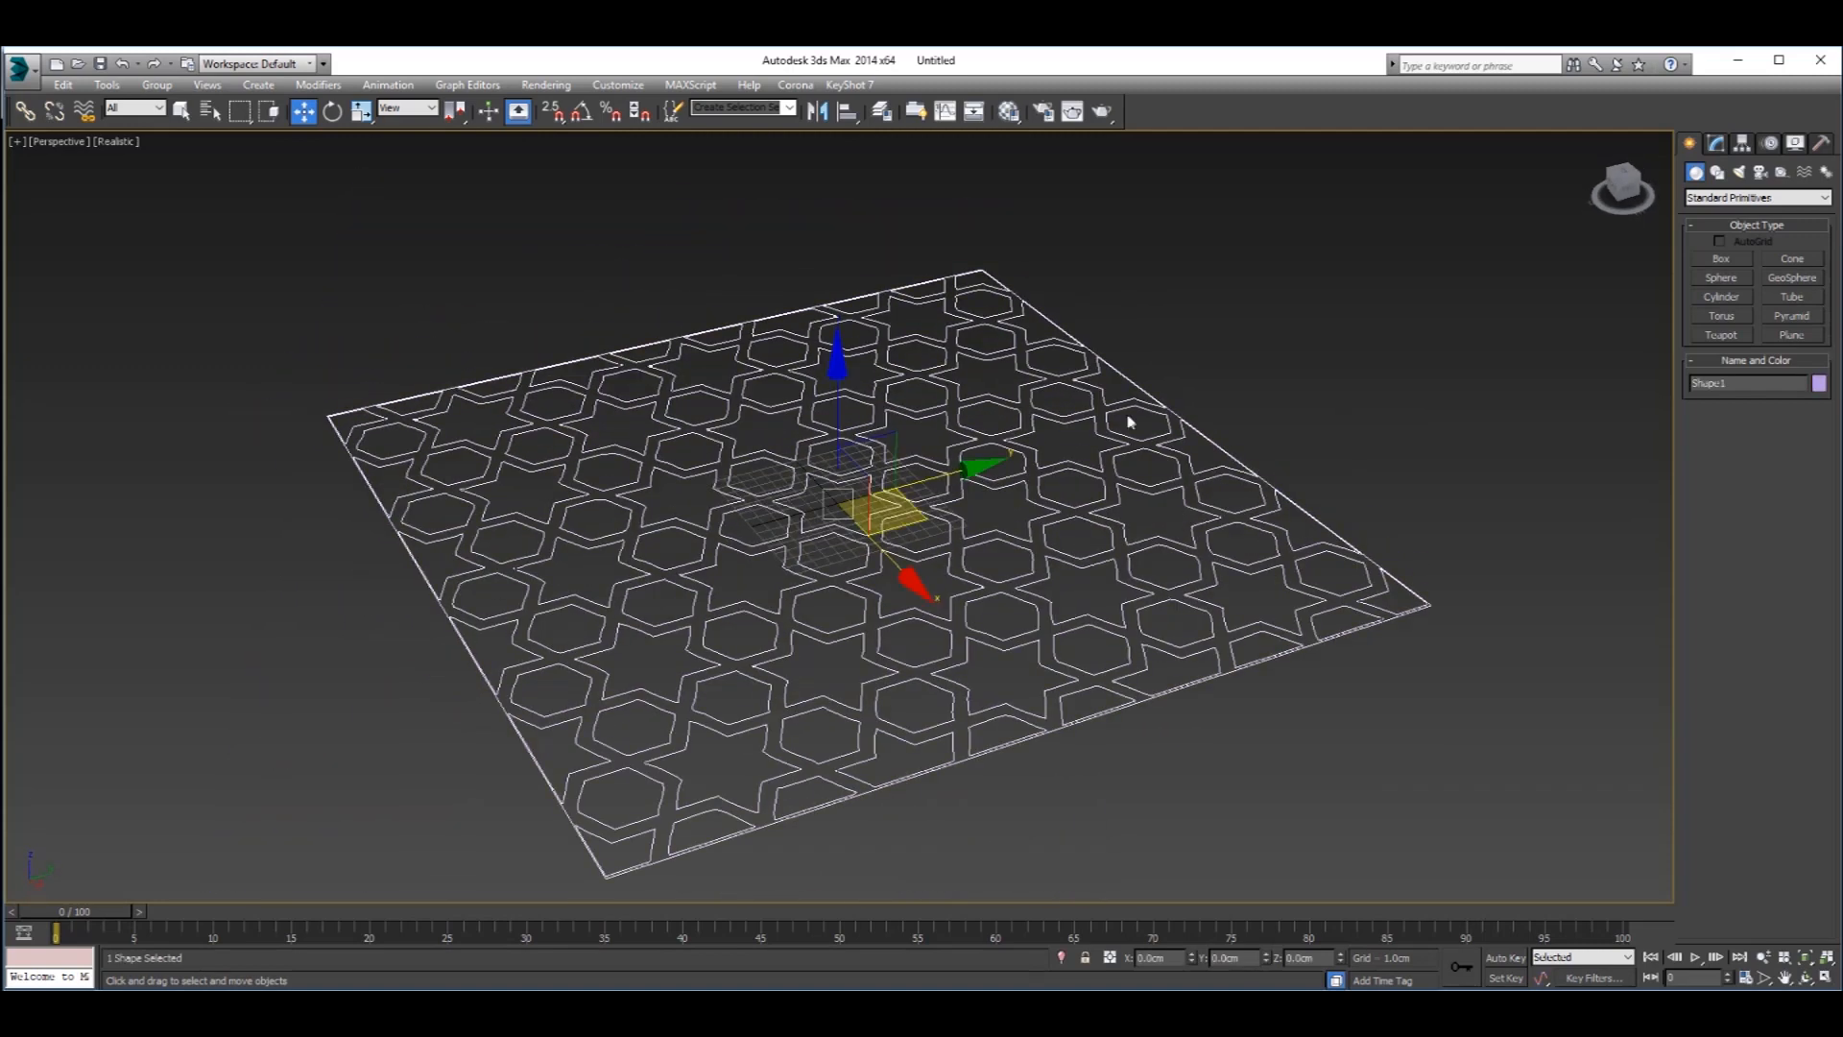
# - Apply an Extrude modifier to the lattice shape
pyautogui.click(1716, 144)
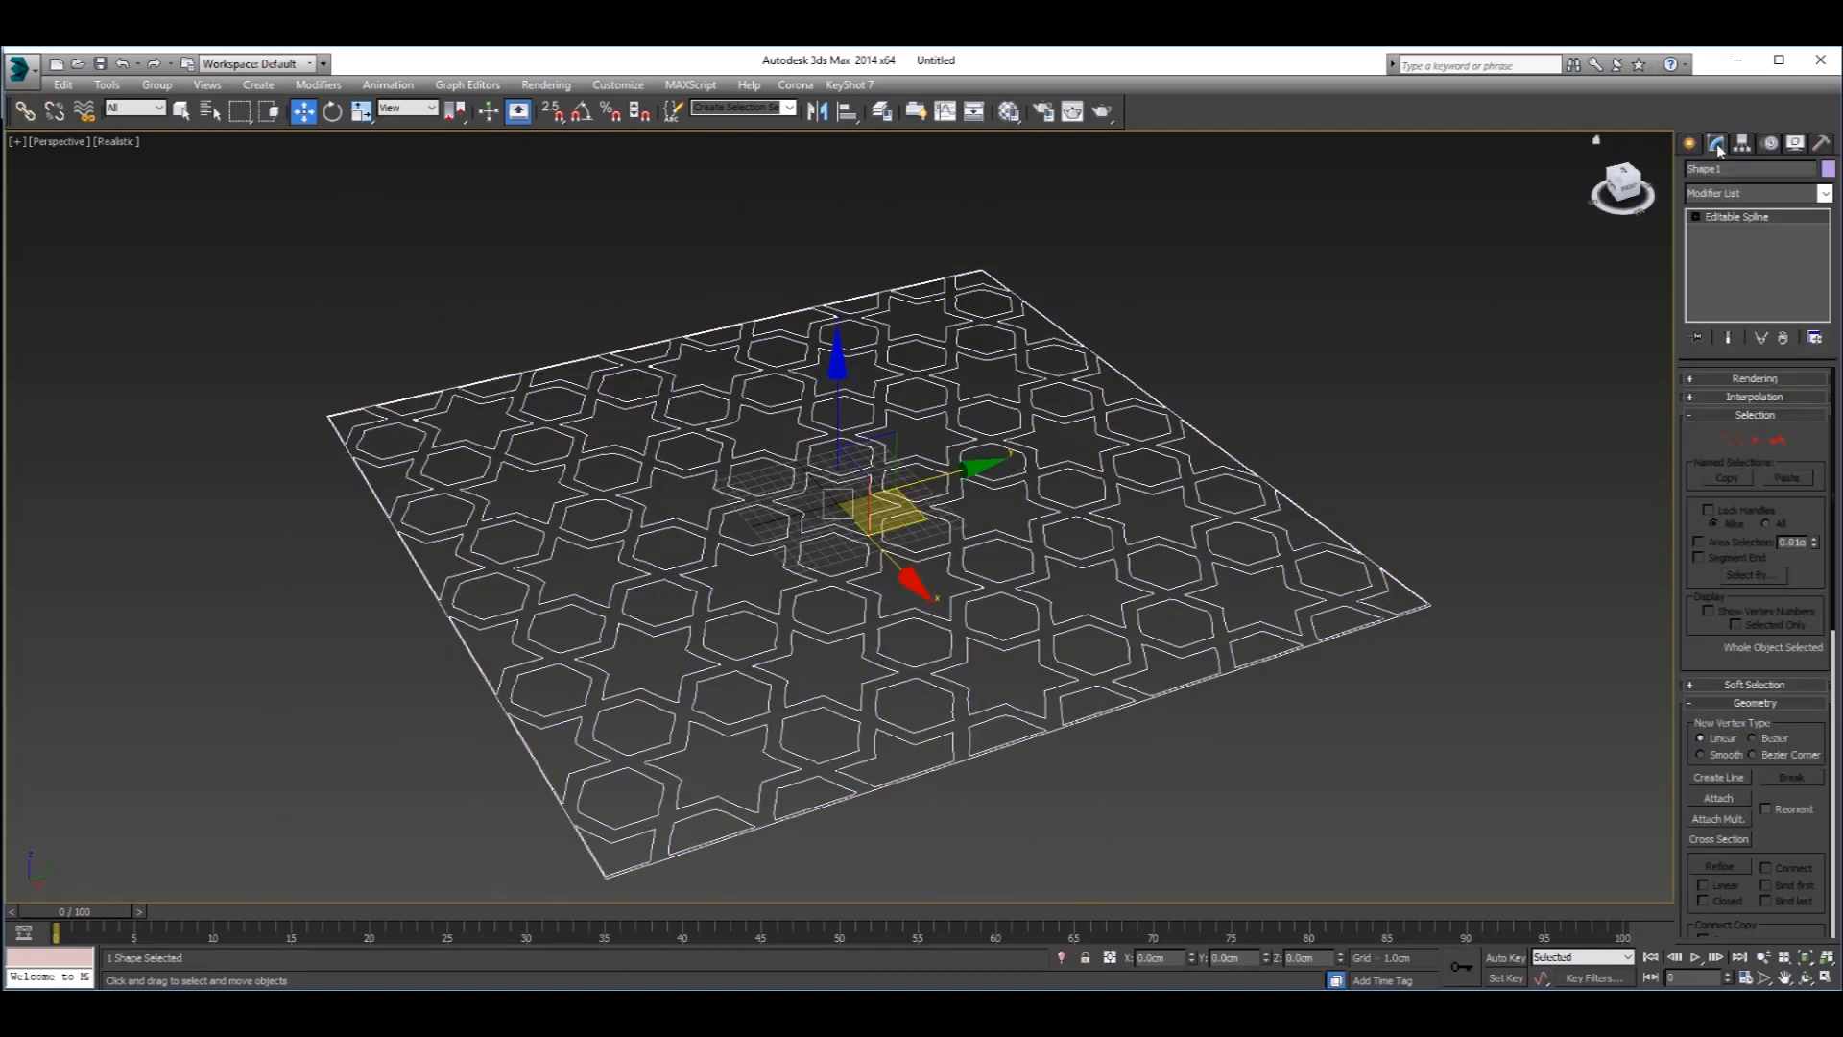
pyautogui.click(1691, 144)
pyautogui.click(1716, 145)
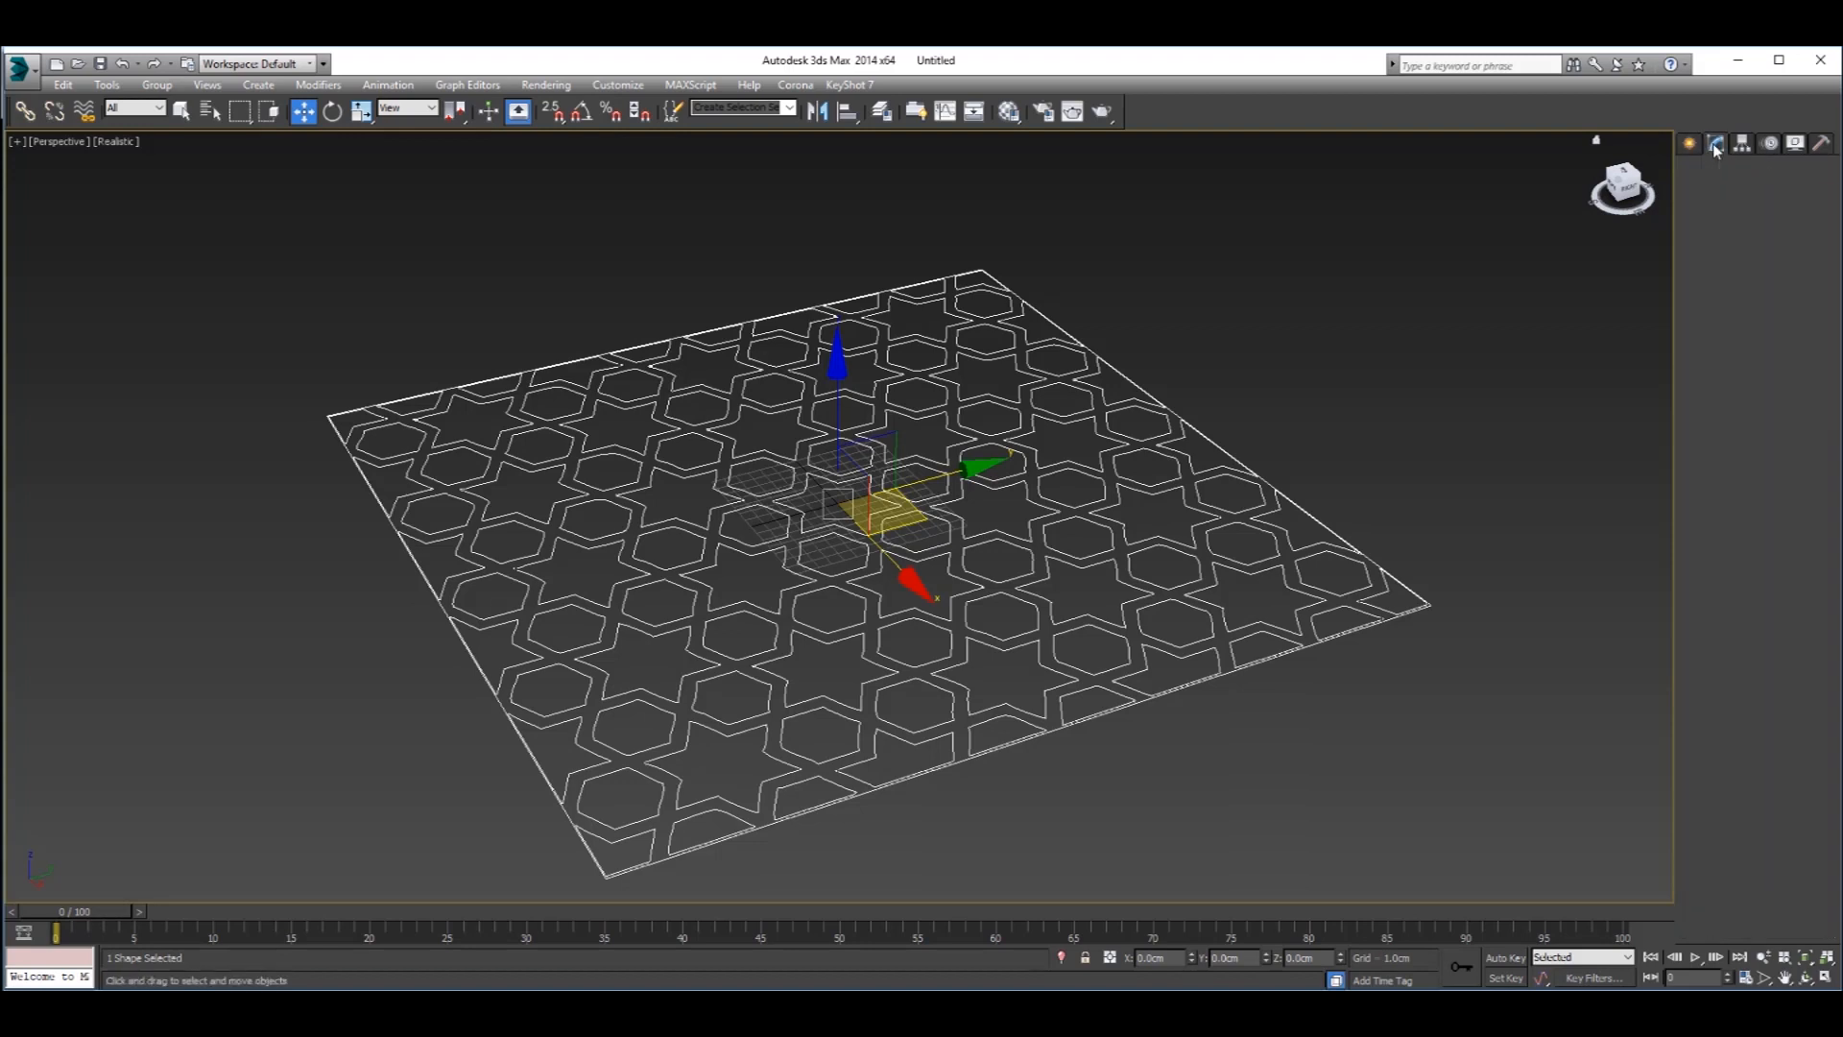
pyautogui.click(1713, 194)
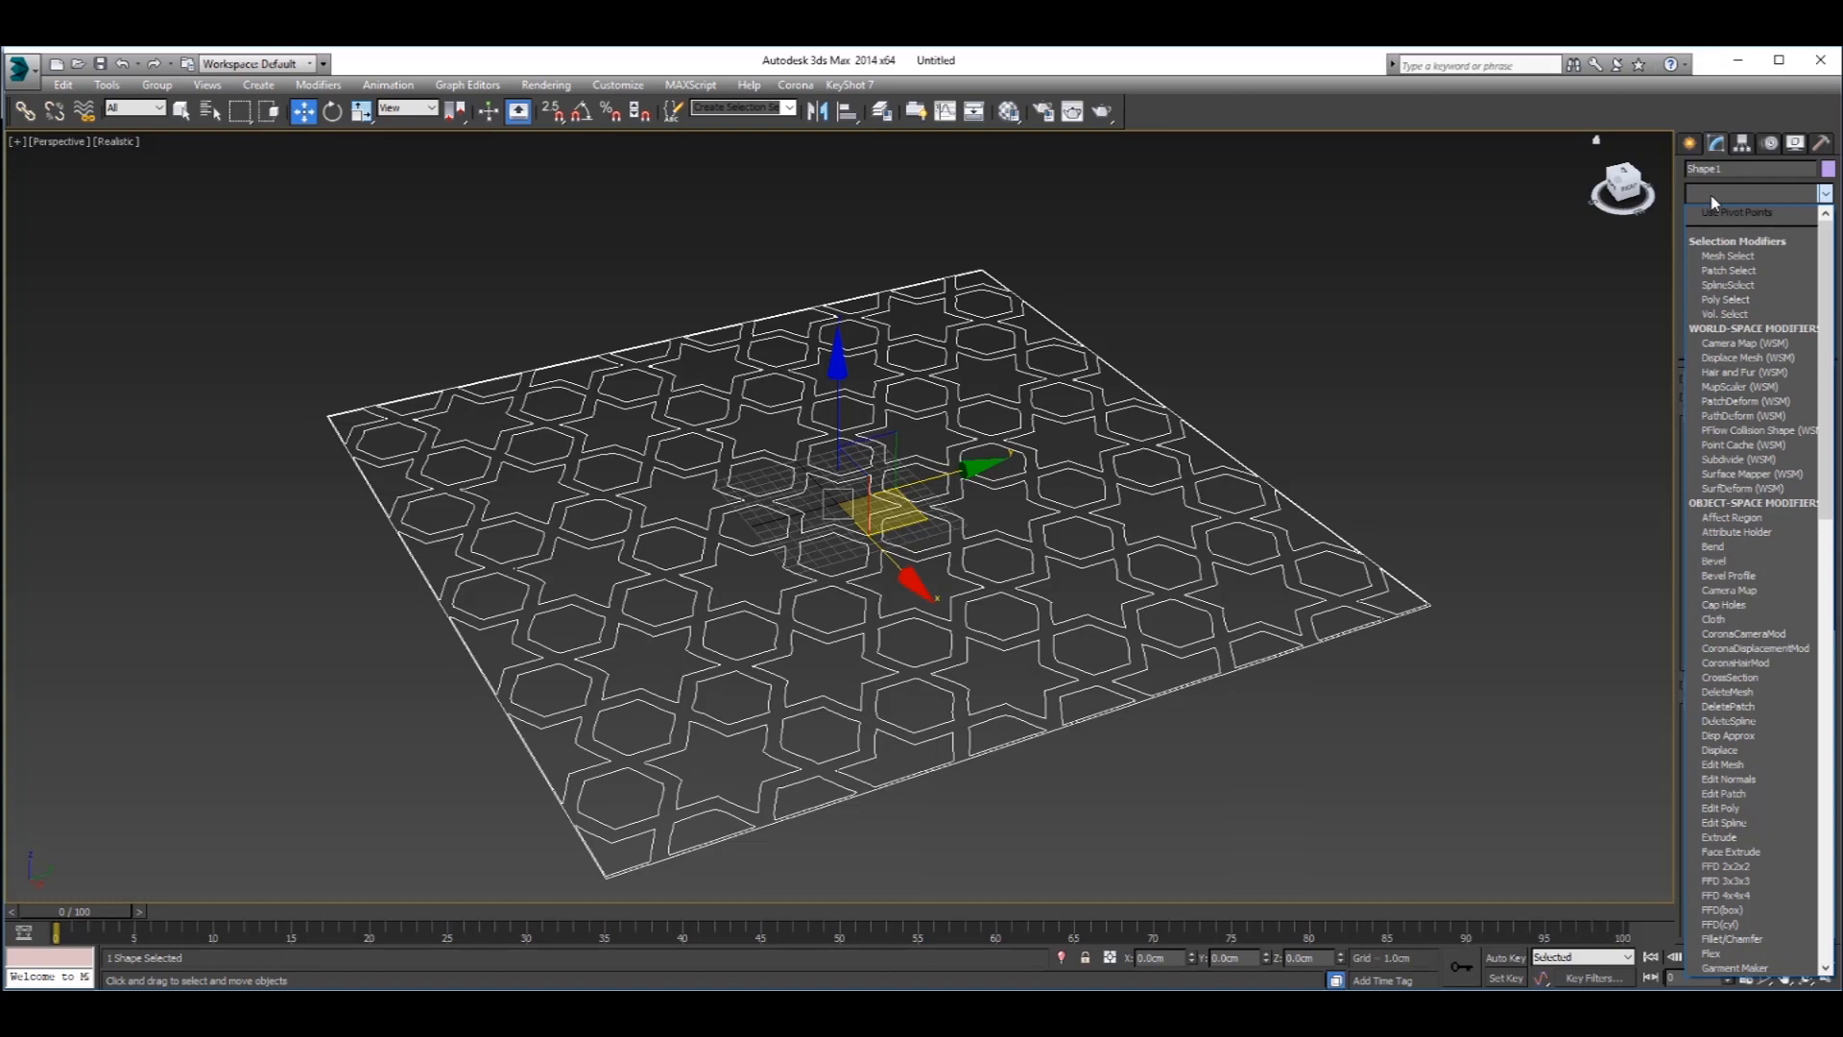
pyautogui.press('e')
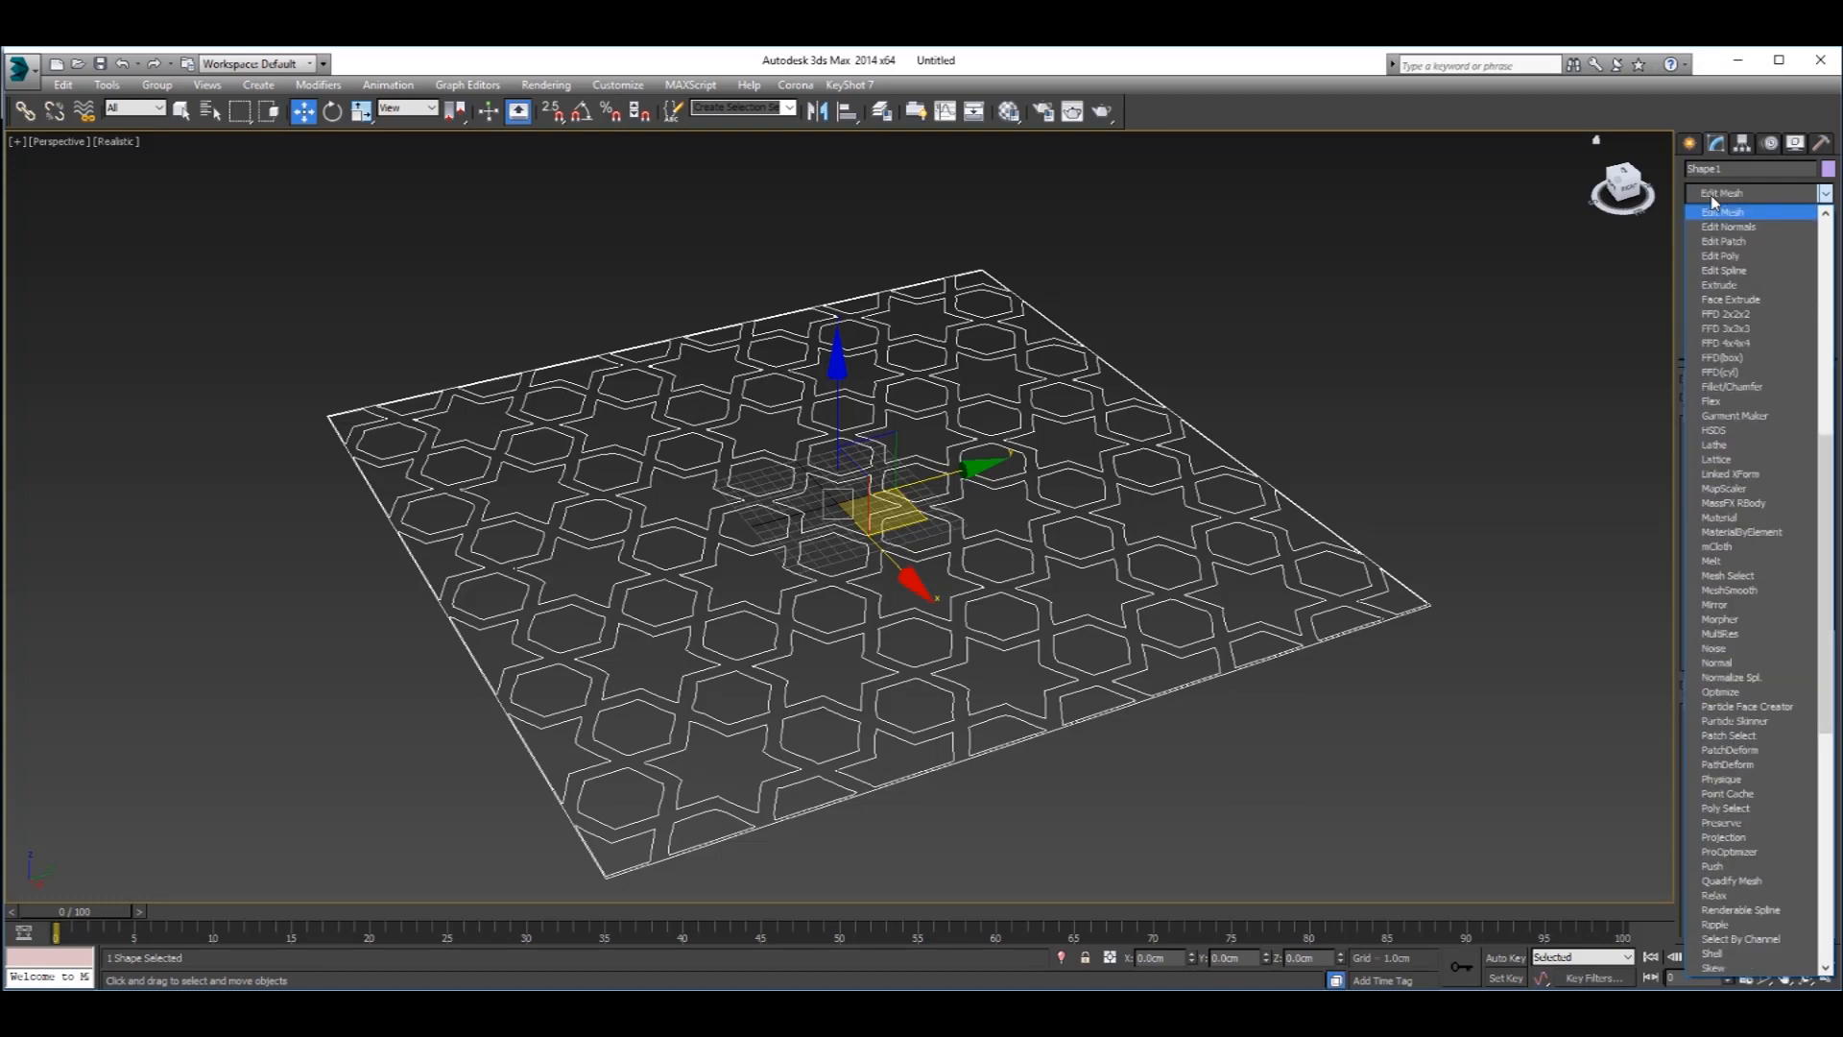
pyautogui.click(1713, 196)
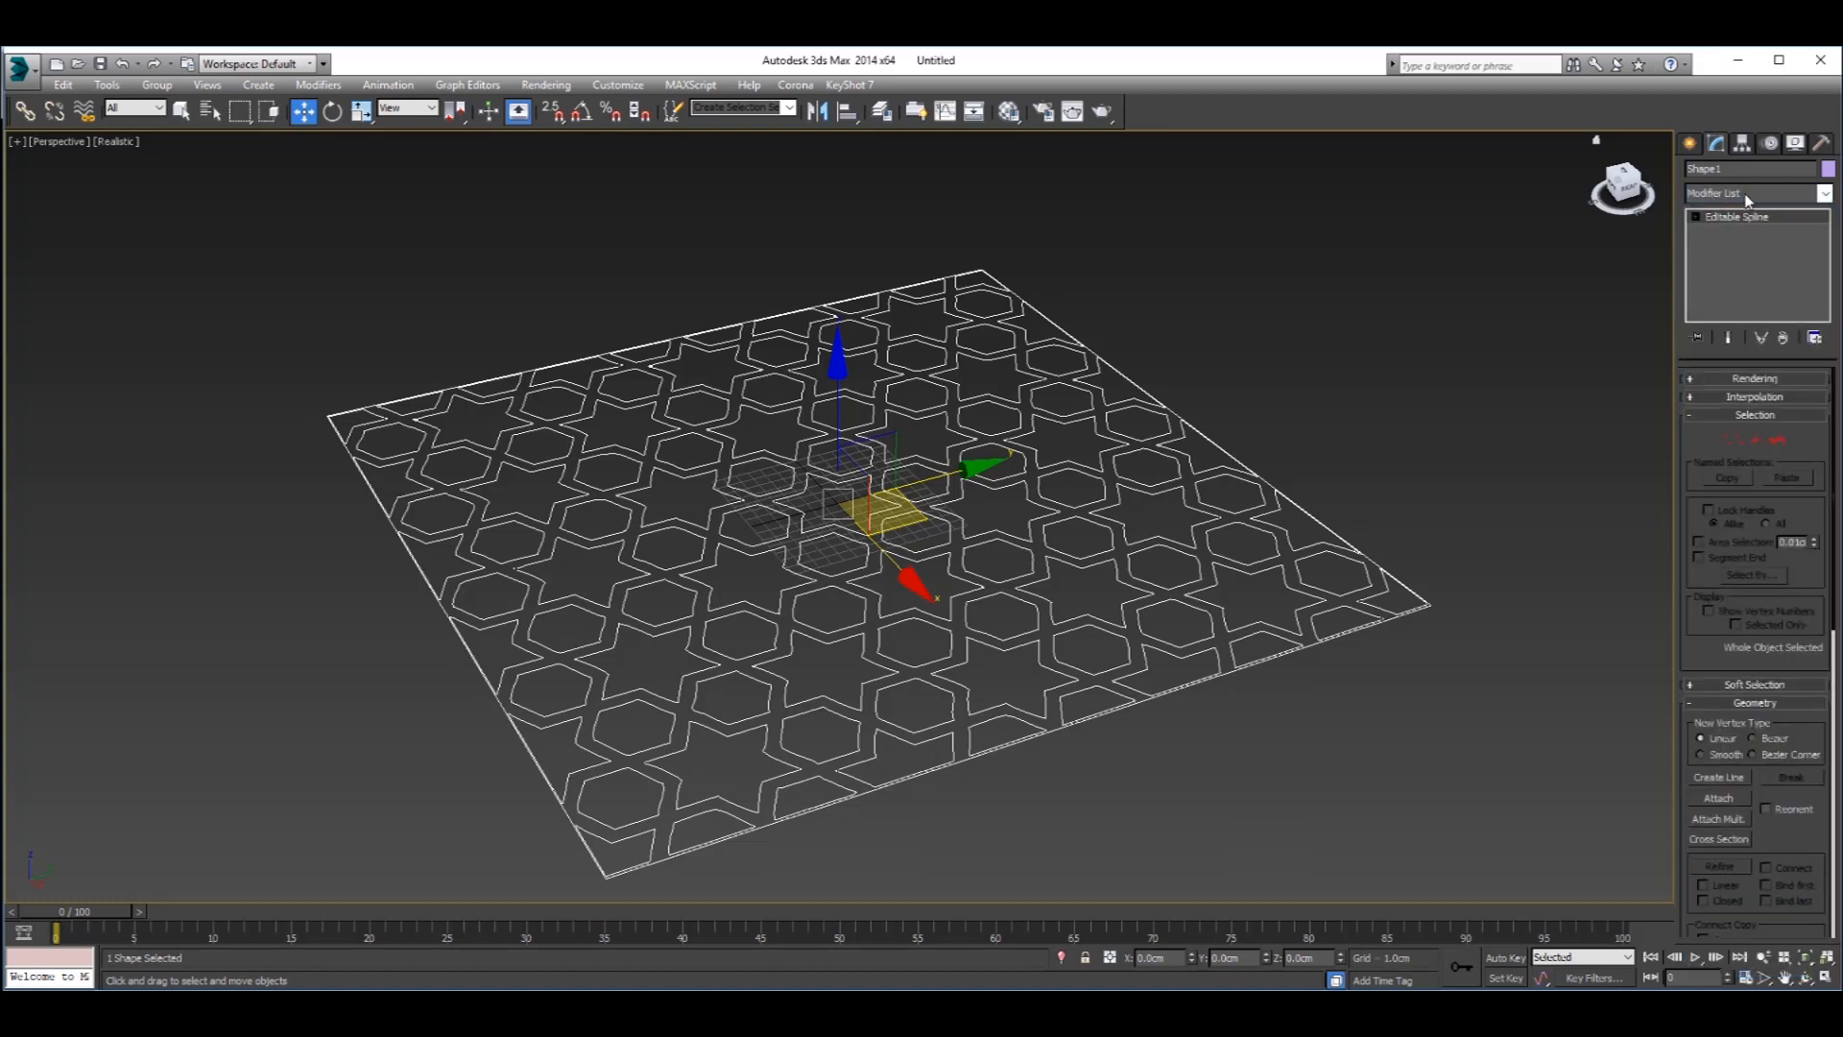
pyautogui.click(1713, 196)
pyautogui.scroll(-4, 1748, 712)
pyautogui.scroll(4, 1743, 706)
pyautogui.click(1726, 190)
pyautogui.click(1728, 191)
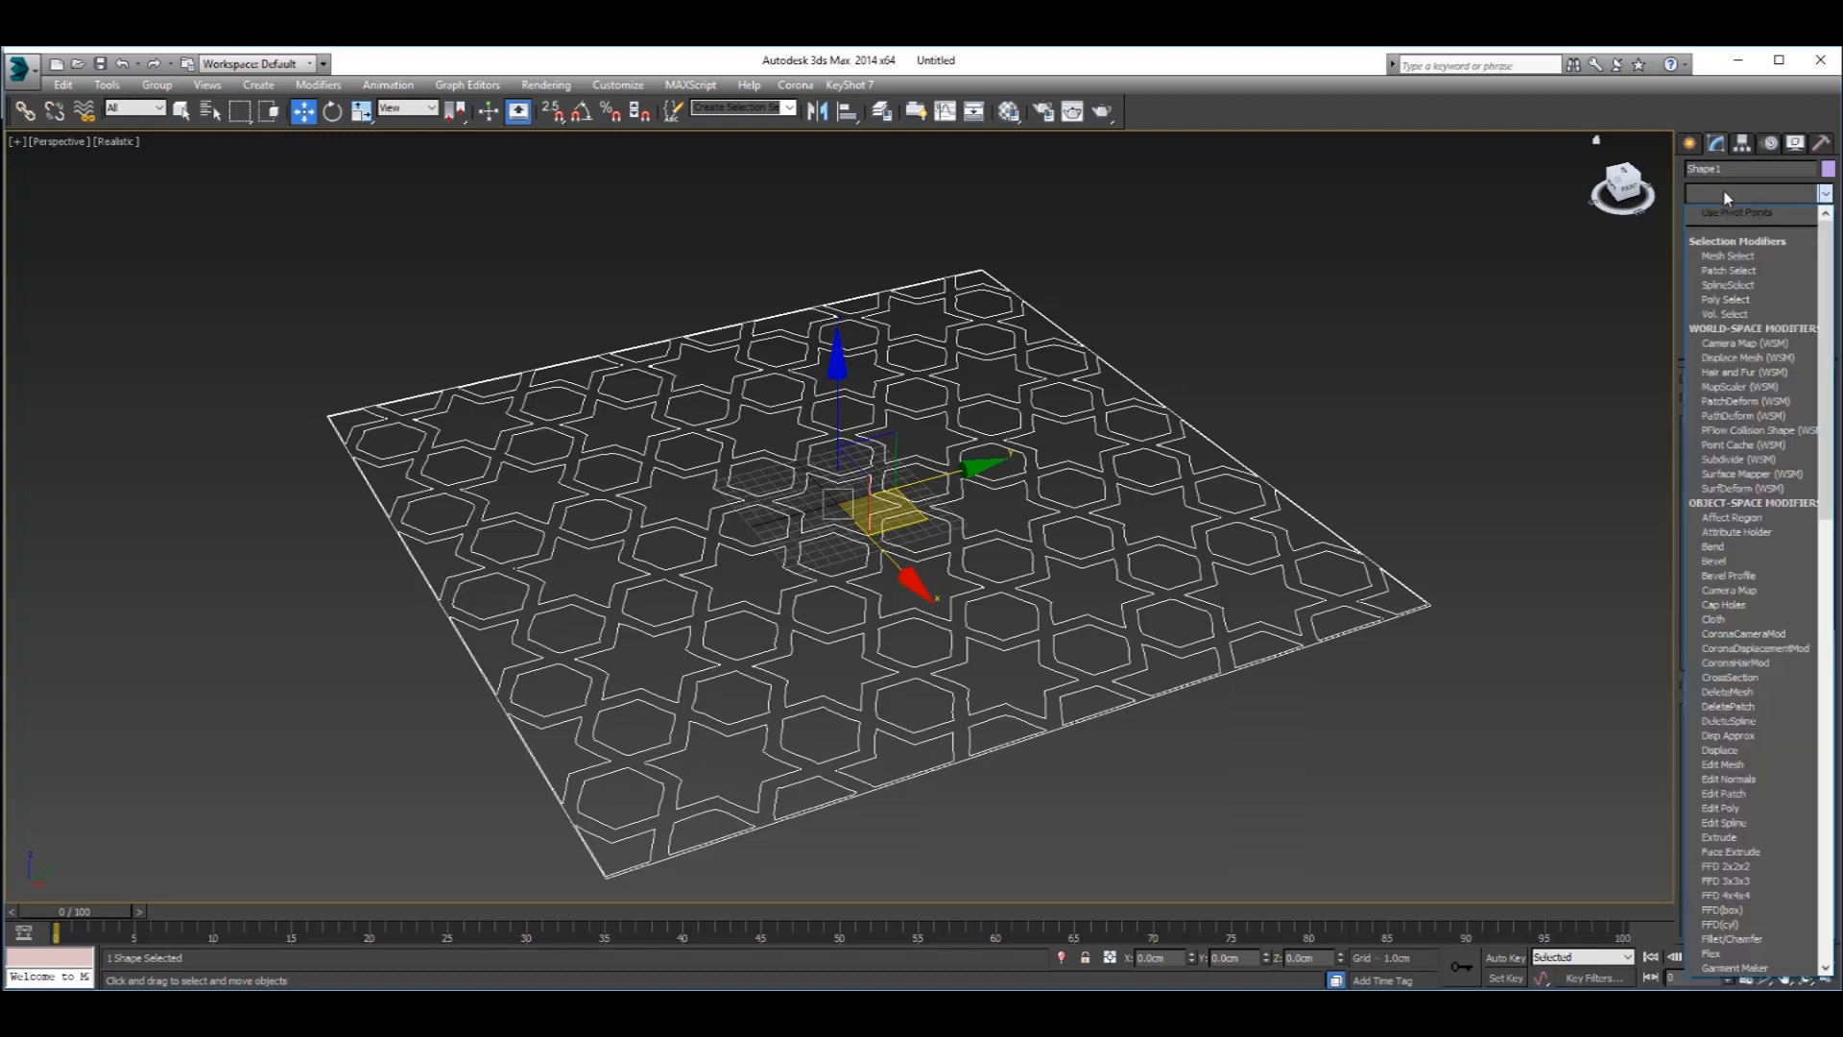
pyautogui.write('esh')
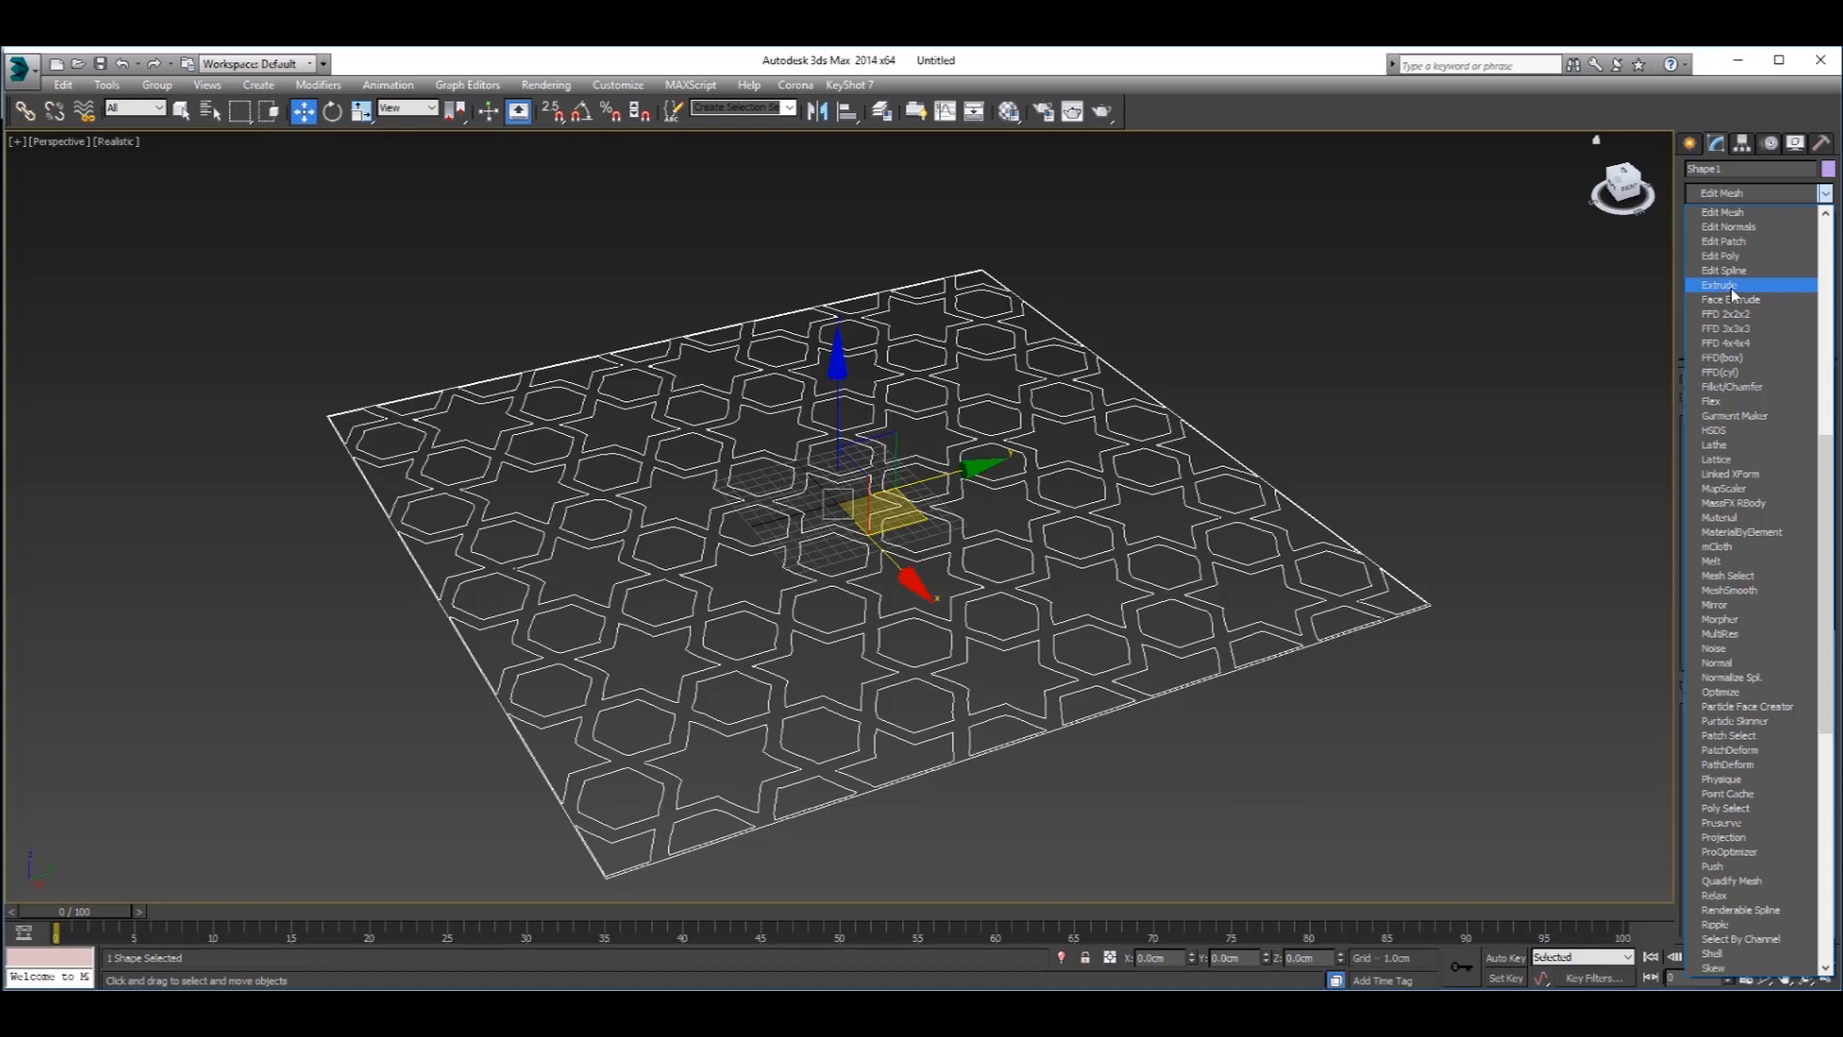
pyautogui.click(1731, 288)
# - Try extrusion amounts of about 1.45 cm and 2 cm on the lattice
pyautogui.moveTo(1095, 622)
pyautogui.keyDown('alt'); pyautogui.mouseDown(button='middle')
pyautogui.moveTo(1085, 569)
pyautogui.moveTo(1070, 604)
pyautogui.moveTo(1114, 617)
pyautogui.mouseUp(button='middle'); pyautogui.keyUp('alt')
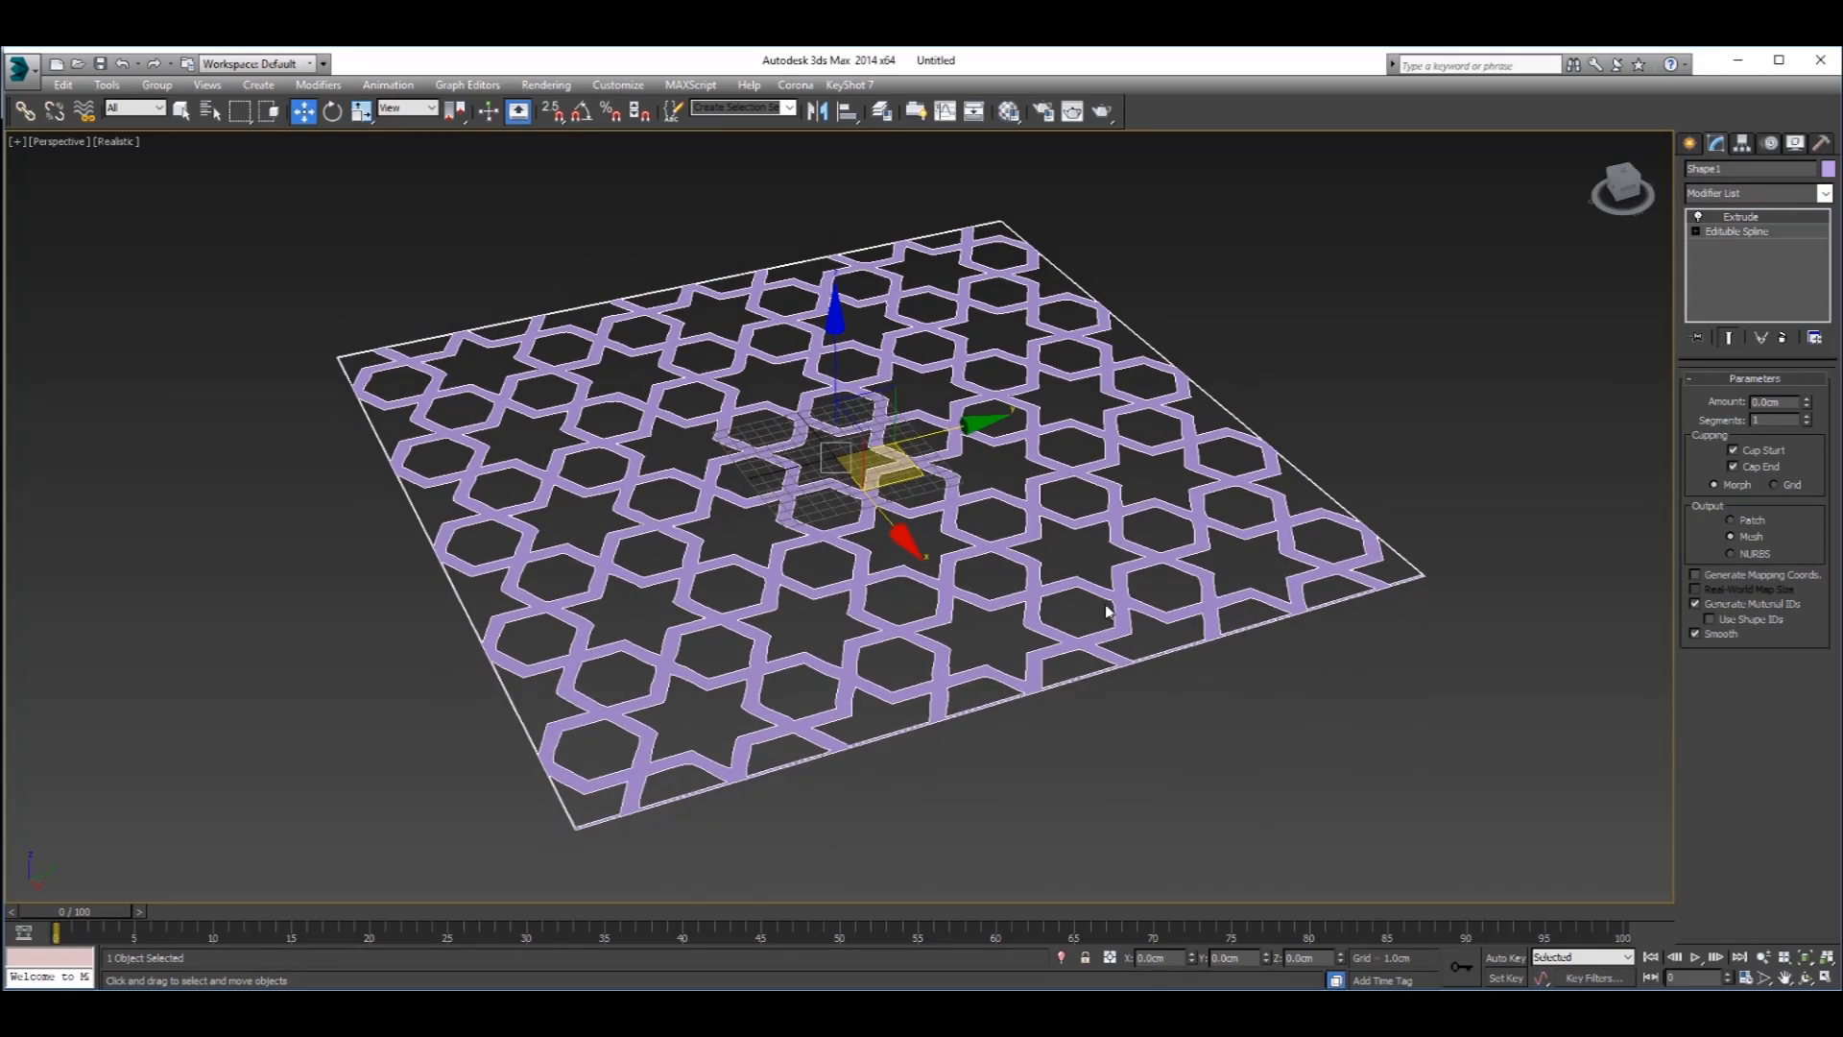
pyautogui.scroll(5, 1127, 584)
pyautogui.press('z')
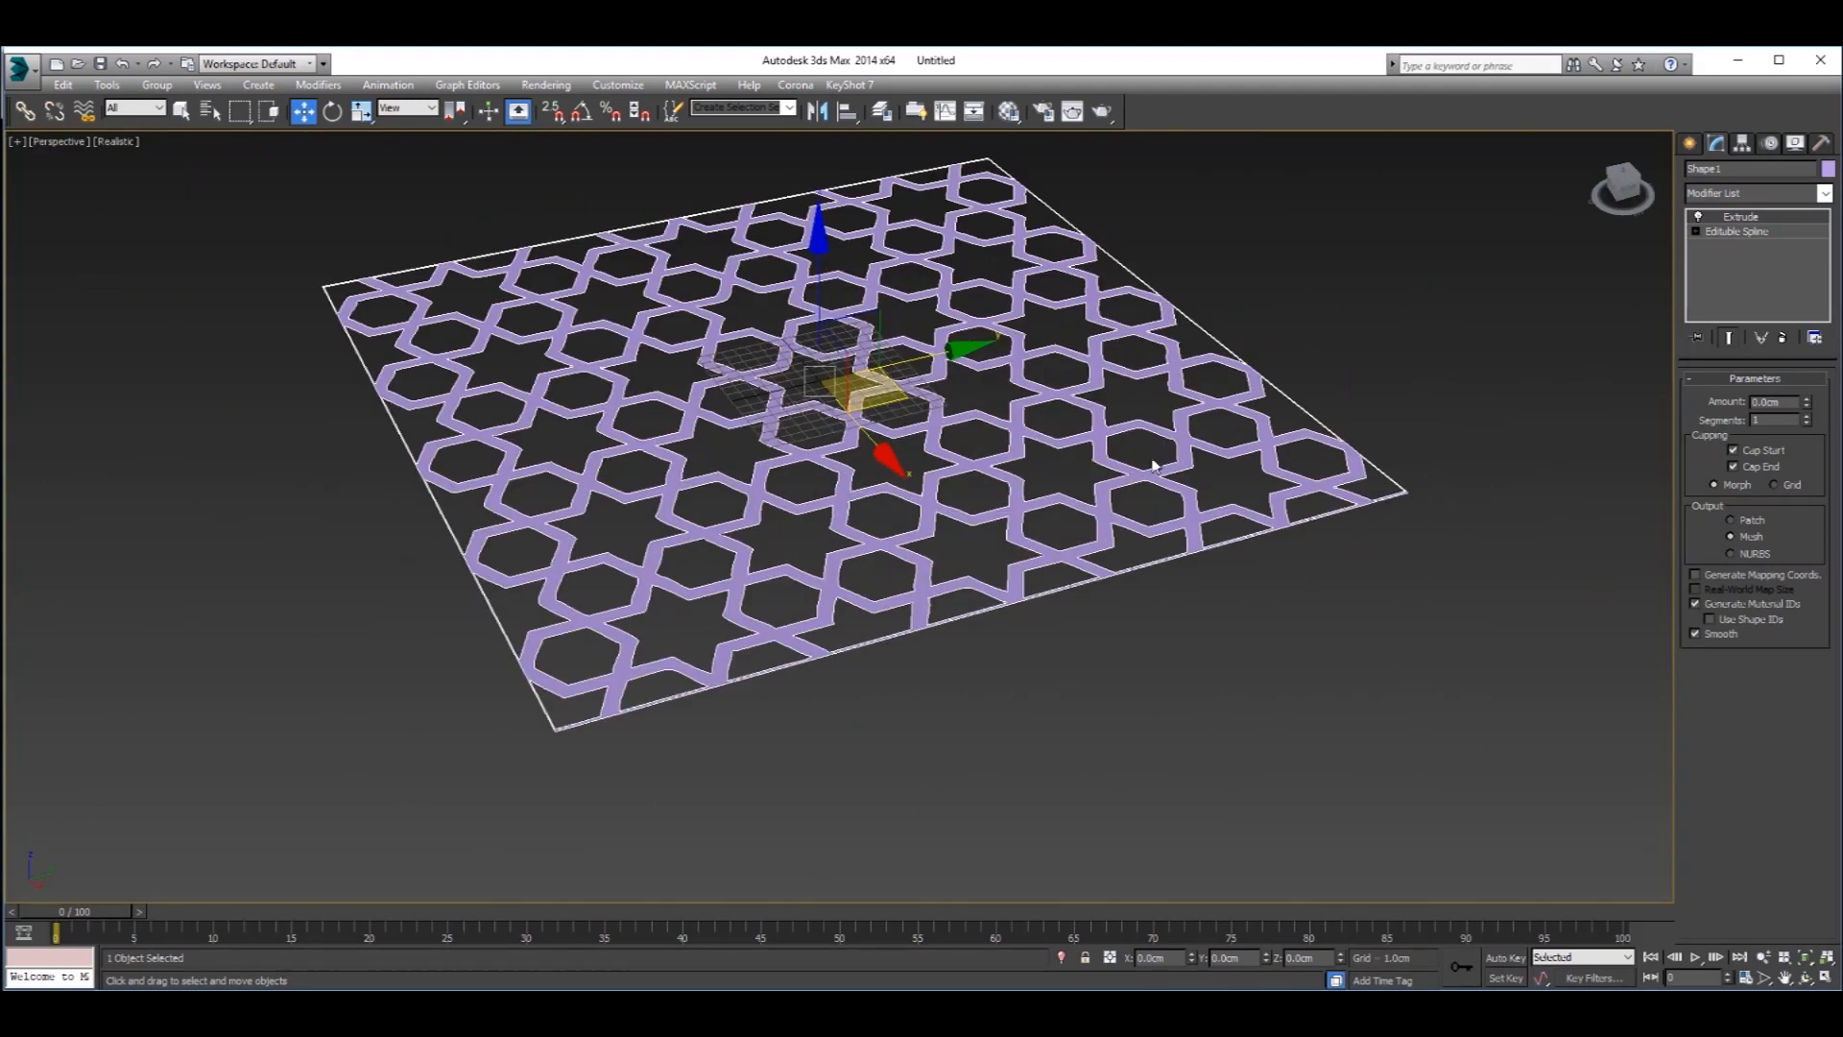
pyautogui.keyDown('alt'); pyautogui.moveTo(1147, 489); pyautogui.dragTo(1163, 499, button='middle'); pyautogui.keyUp('alt')
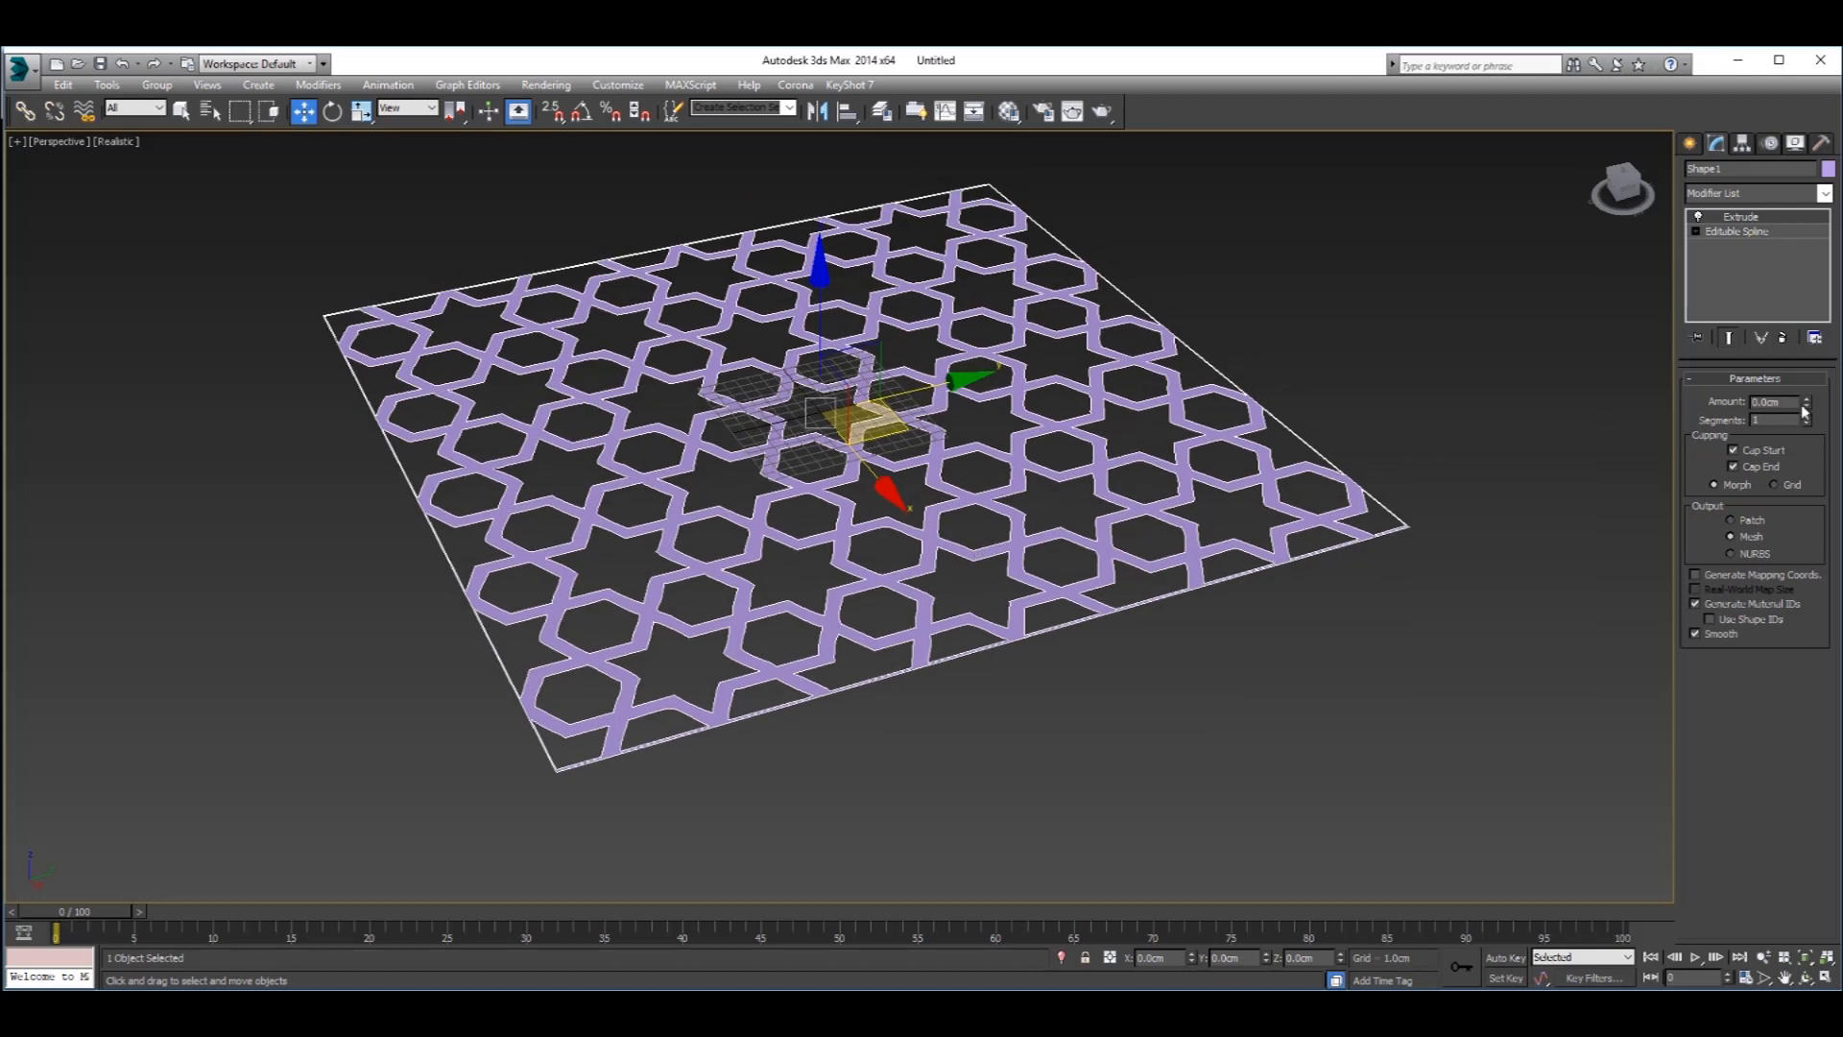
pyautogui.moveTo(1808, 409)
pyautogui.mouseDown()
pyautogui.moveTo(1810, 369)
pyautogui.moveTo(1808, 401)
pyautogui.mouseUp()
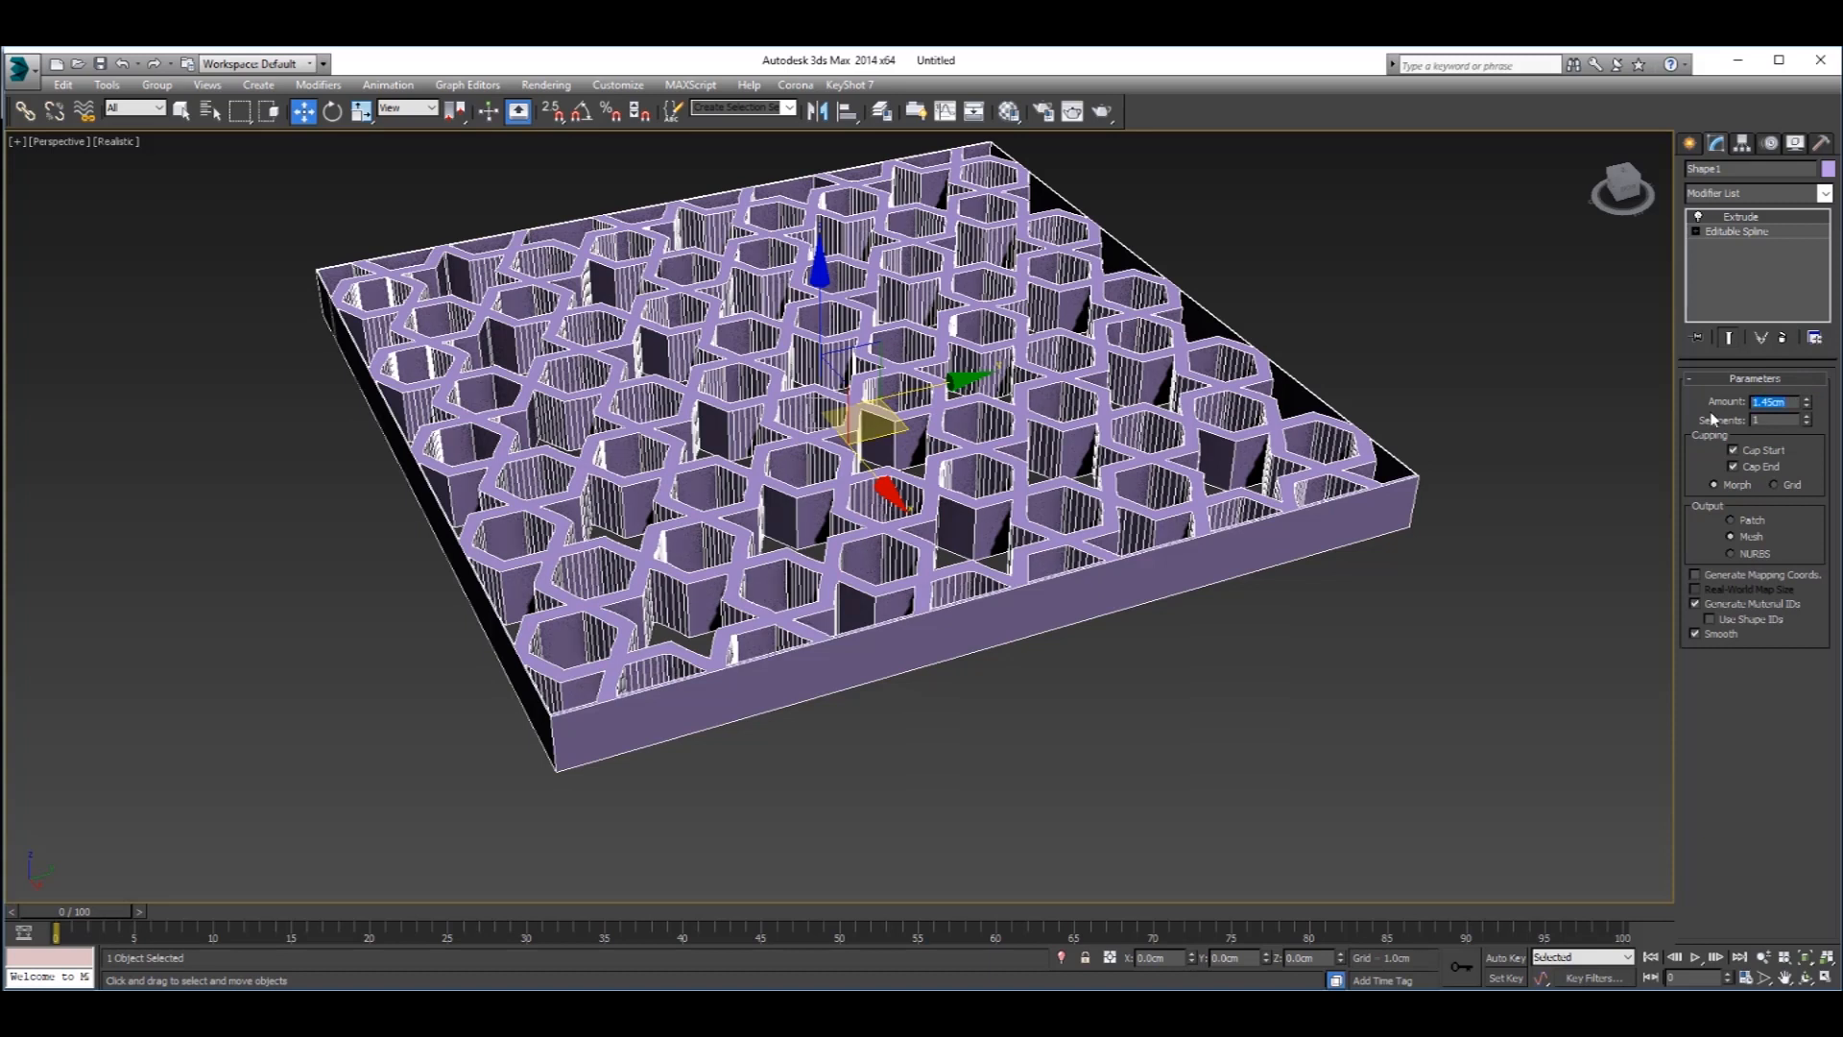
pyautogui.keyDown('alt'); pyautogui.moveTo(998, 465); pyautogui.dragTo(1103, 469, button='middle'); pyautogui.keyUp('alt')
pyautogui.scroll(4, 1104, 469)
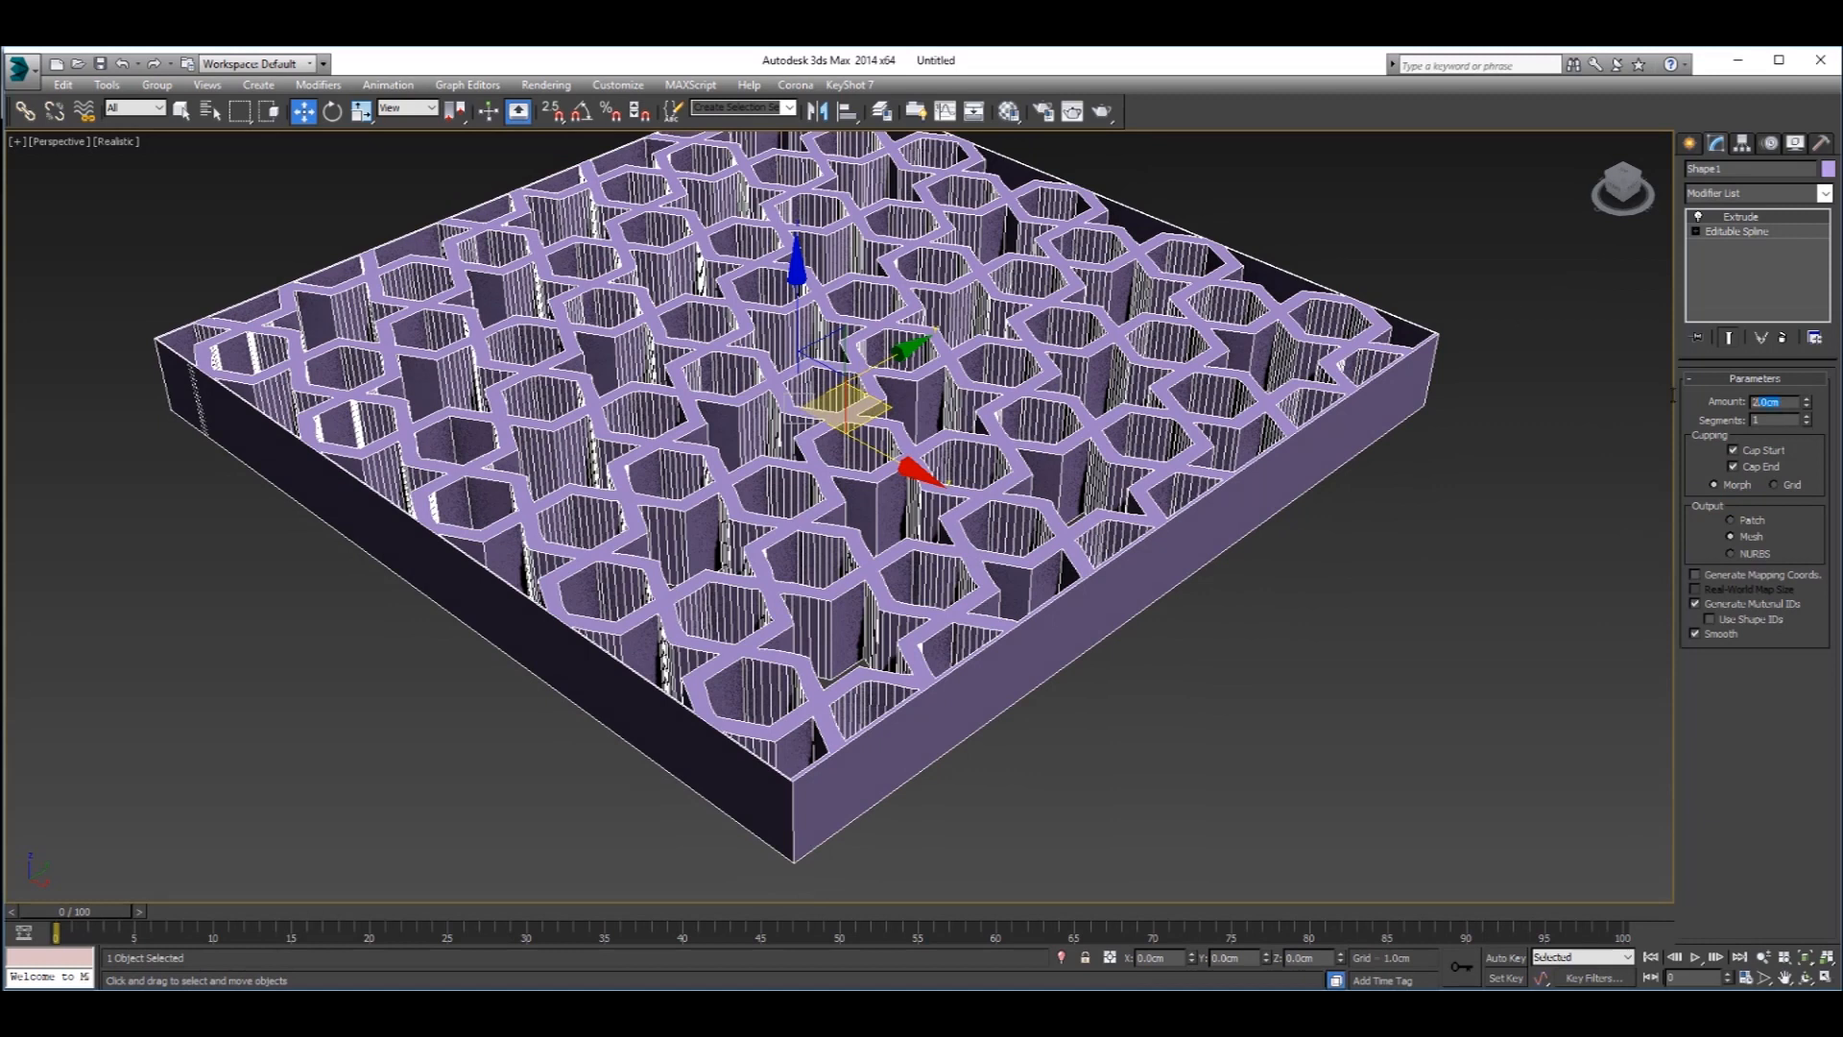
# - Set the lattice's extrusion amount to 0.2 cm and deselect it for a close look at the thickness
pyautogui.write('0.2')
pyautogui.press('Return')
pyautogui.click(1173, 557)
pyautogui.scroll(5, 1166, 518)
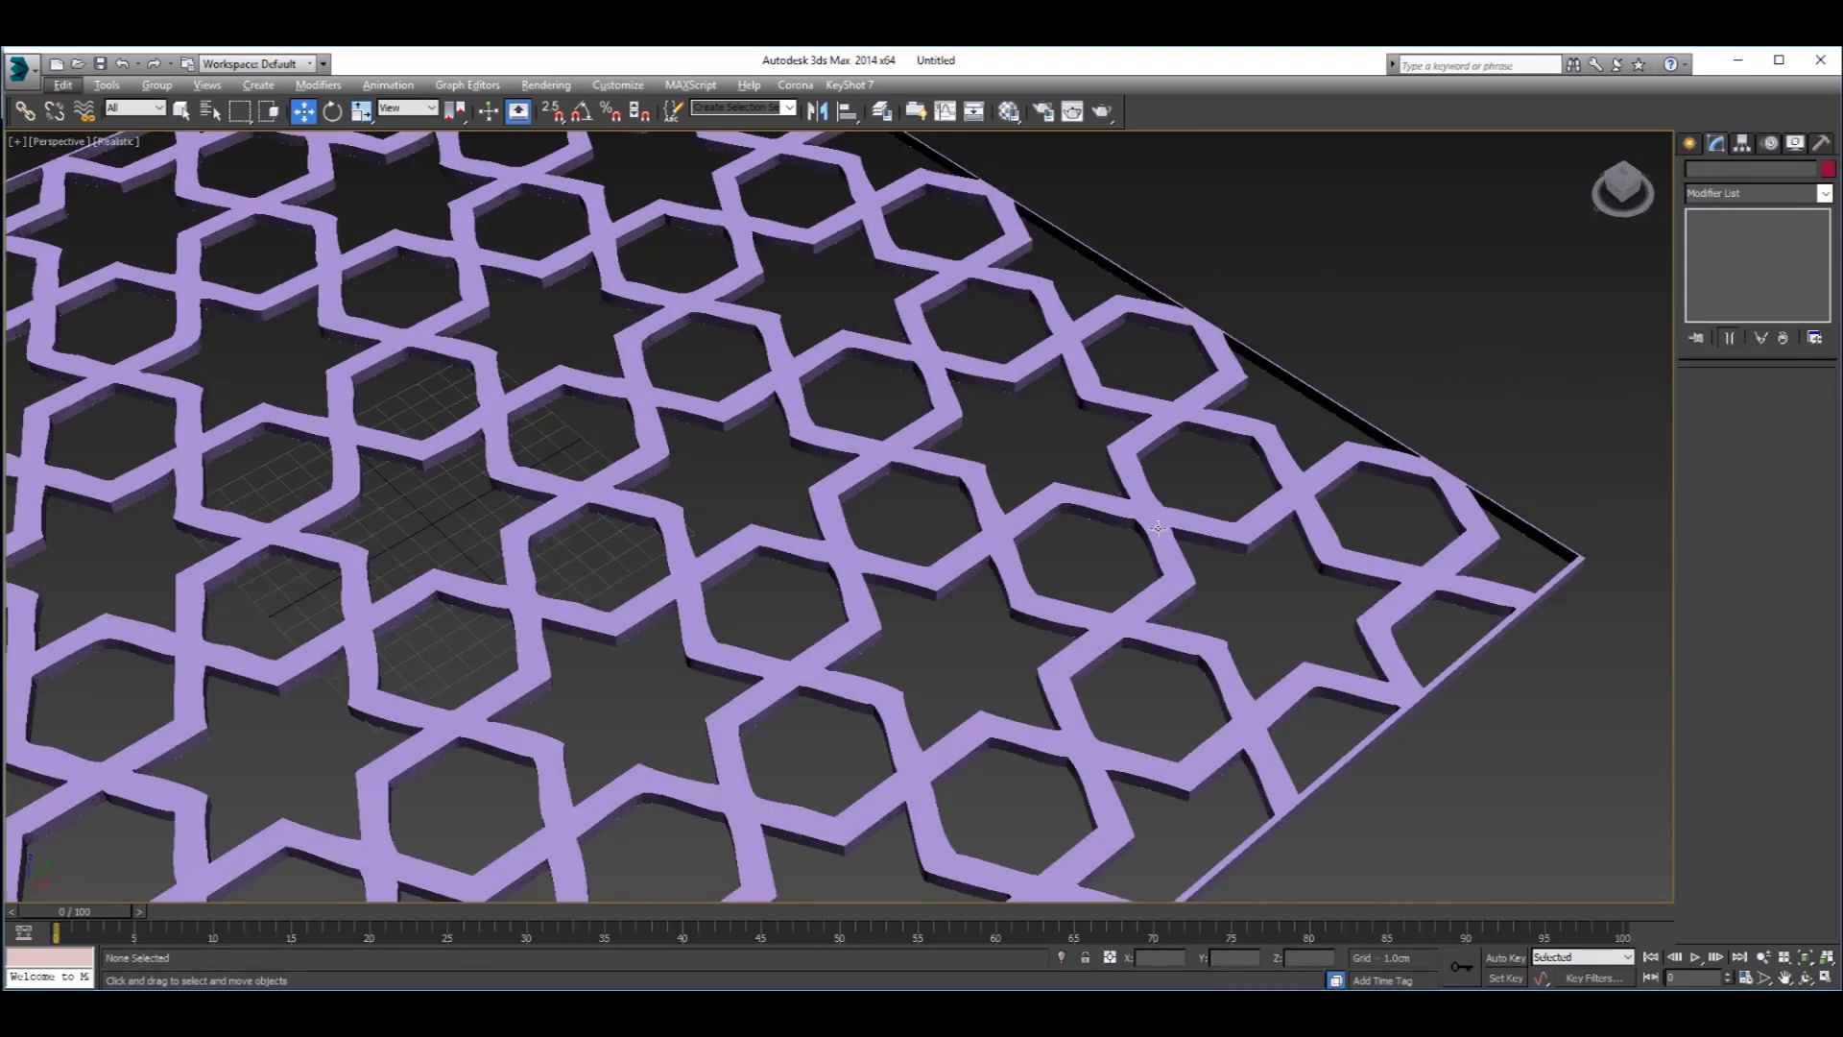
# - Examine the extruded lattice in the Perspective viewport from several angles, both as a whole and close up along its edges
pyautogui.scroll(-4, 1160, 538)
pyautogui.click(1190, 527)
pyautogui.scroll(-3, 1212, 524)
pyautogui.keyDown('alt'); pyautogui.moveTo(1274, 519); pyautogui.dragTo(1240, 515, button='middle'); pyautogui.keyUp('alt')
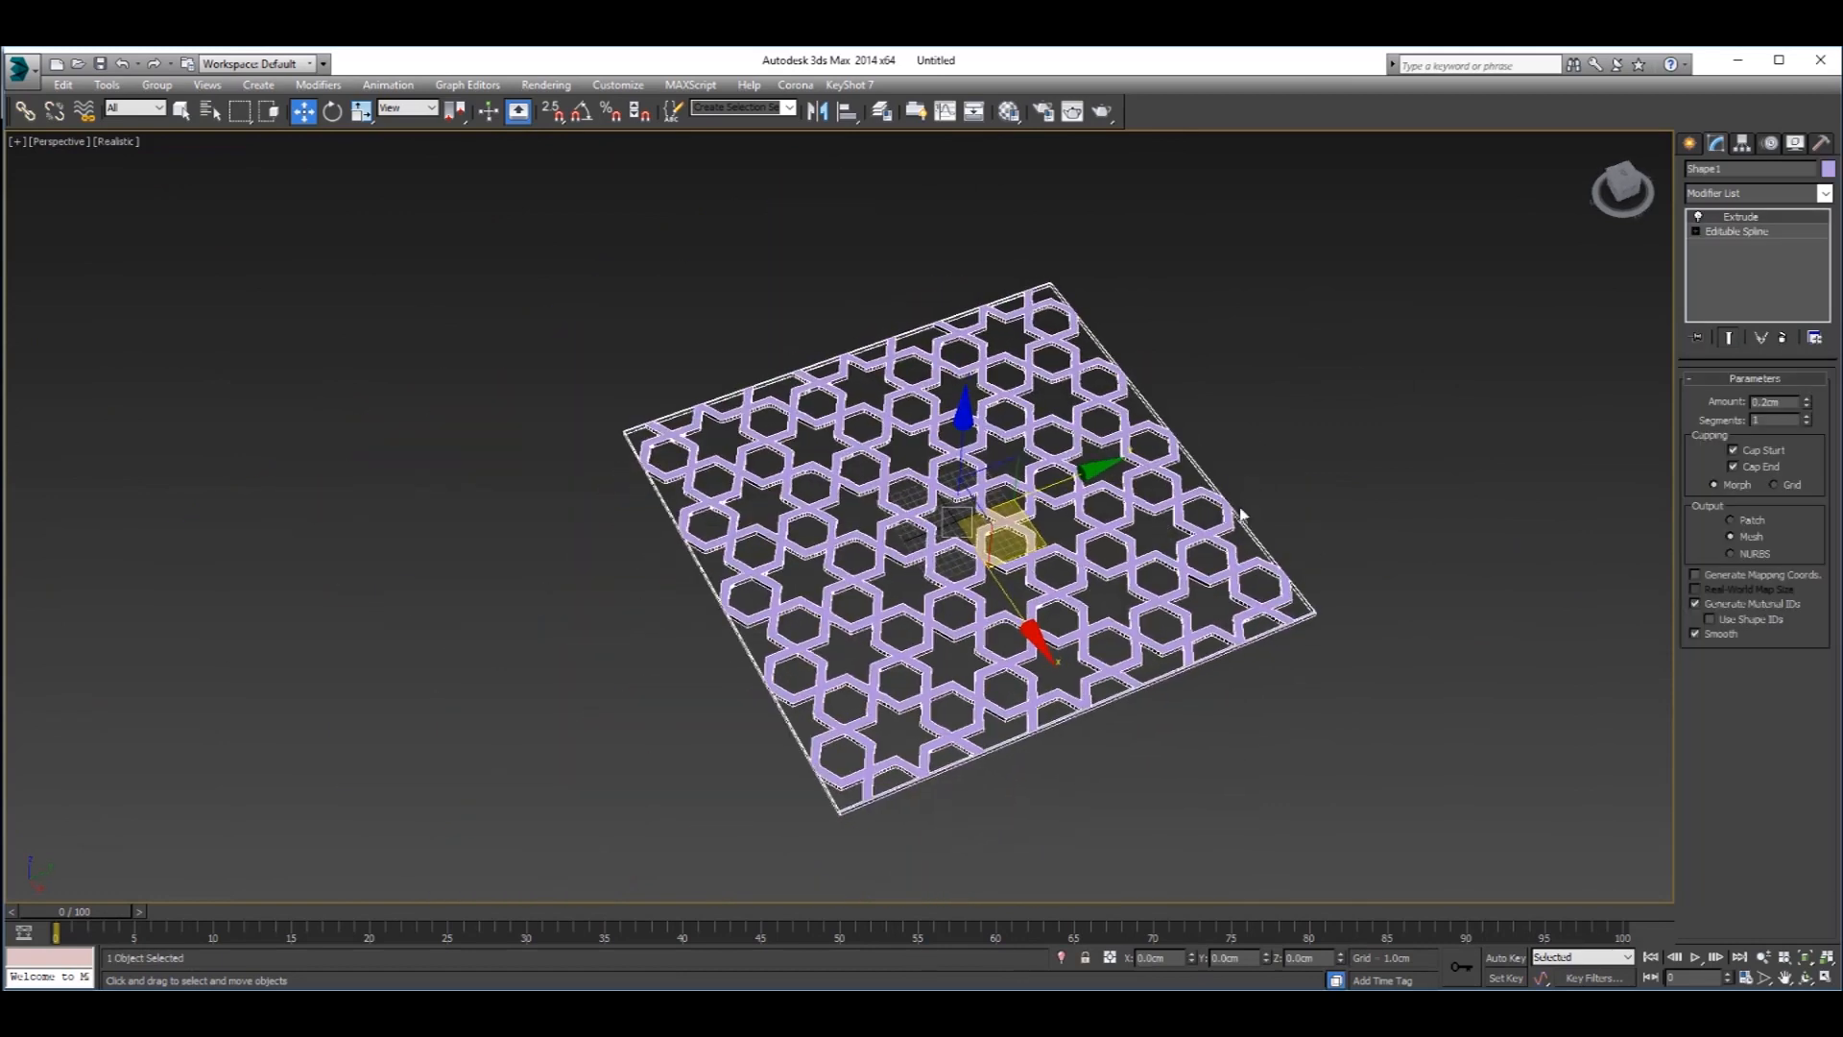
pyautogui.scroll(3, 1267, 535)
pyautogui.click(1447, 493)
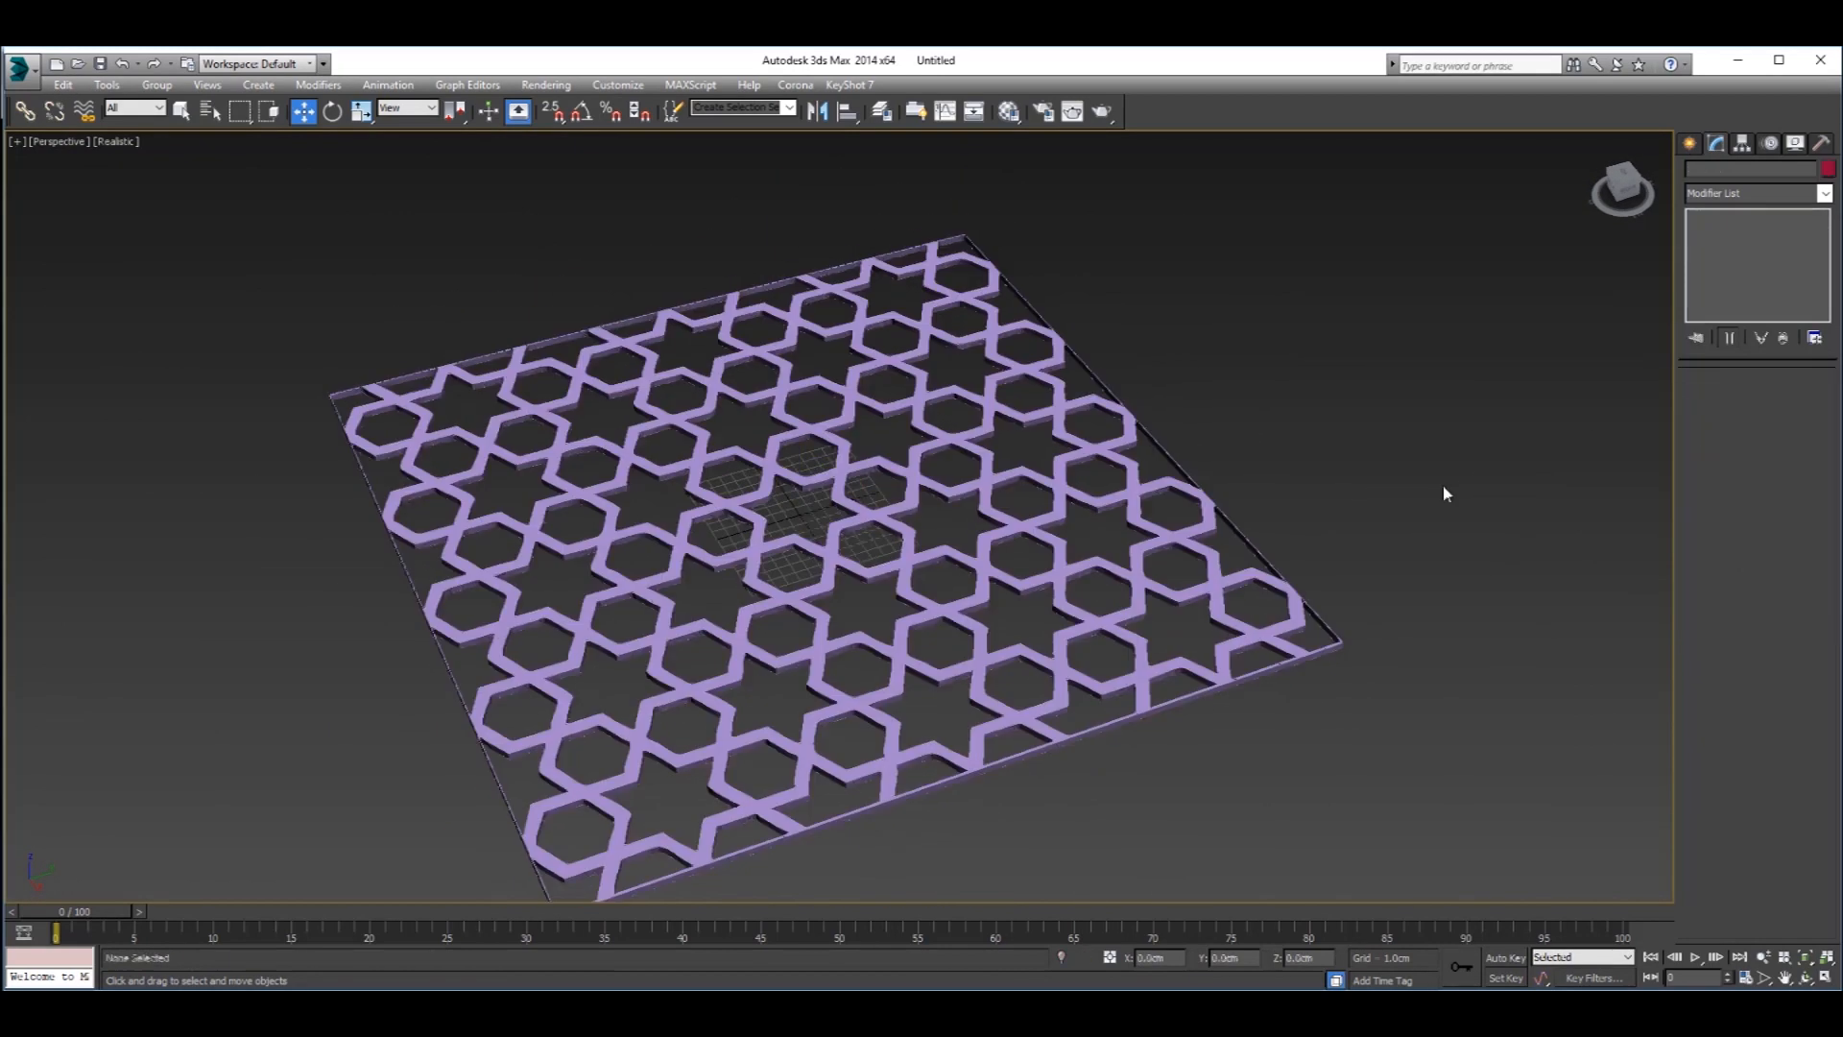
pyautogui.scroll(-3, 1444, 488)
pyautogui.keyDown('alt'); pyautogui.moveTo(1444, 488); pyautogui.dragTo(1238, 566, button='middle'); pyautogui.keyUp('alt')
pyautogui.scroll(4, 994, 431)
pyautogui.keyDown('alt'); pyautogui.moveTo(995, 432); pyautogui.dragTo(919, 578, button='middle'); pyautogui.keyUp('alt')
pyautogui.scroll(6, 922, 581)
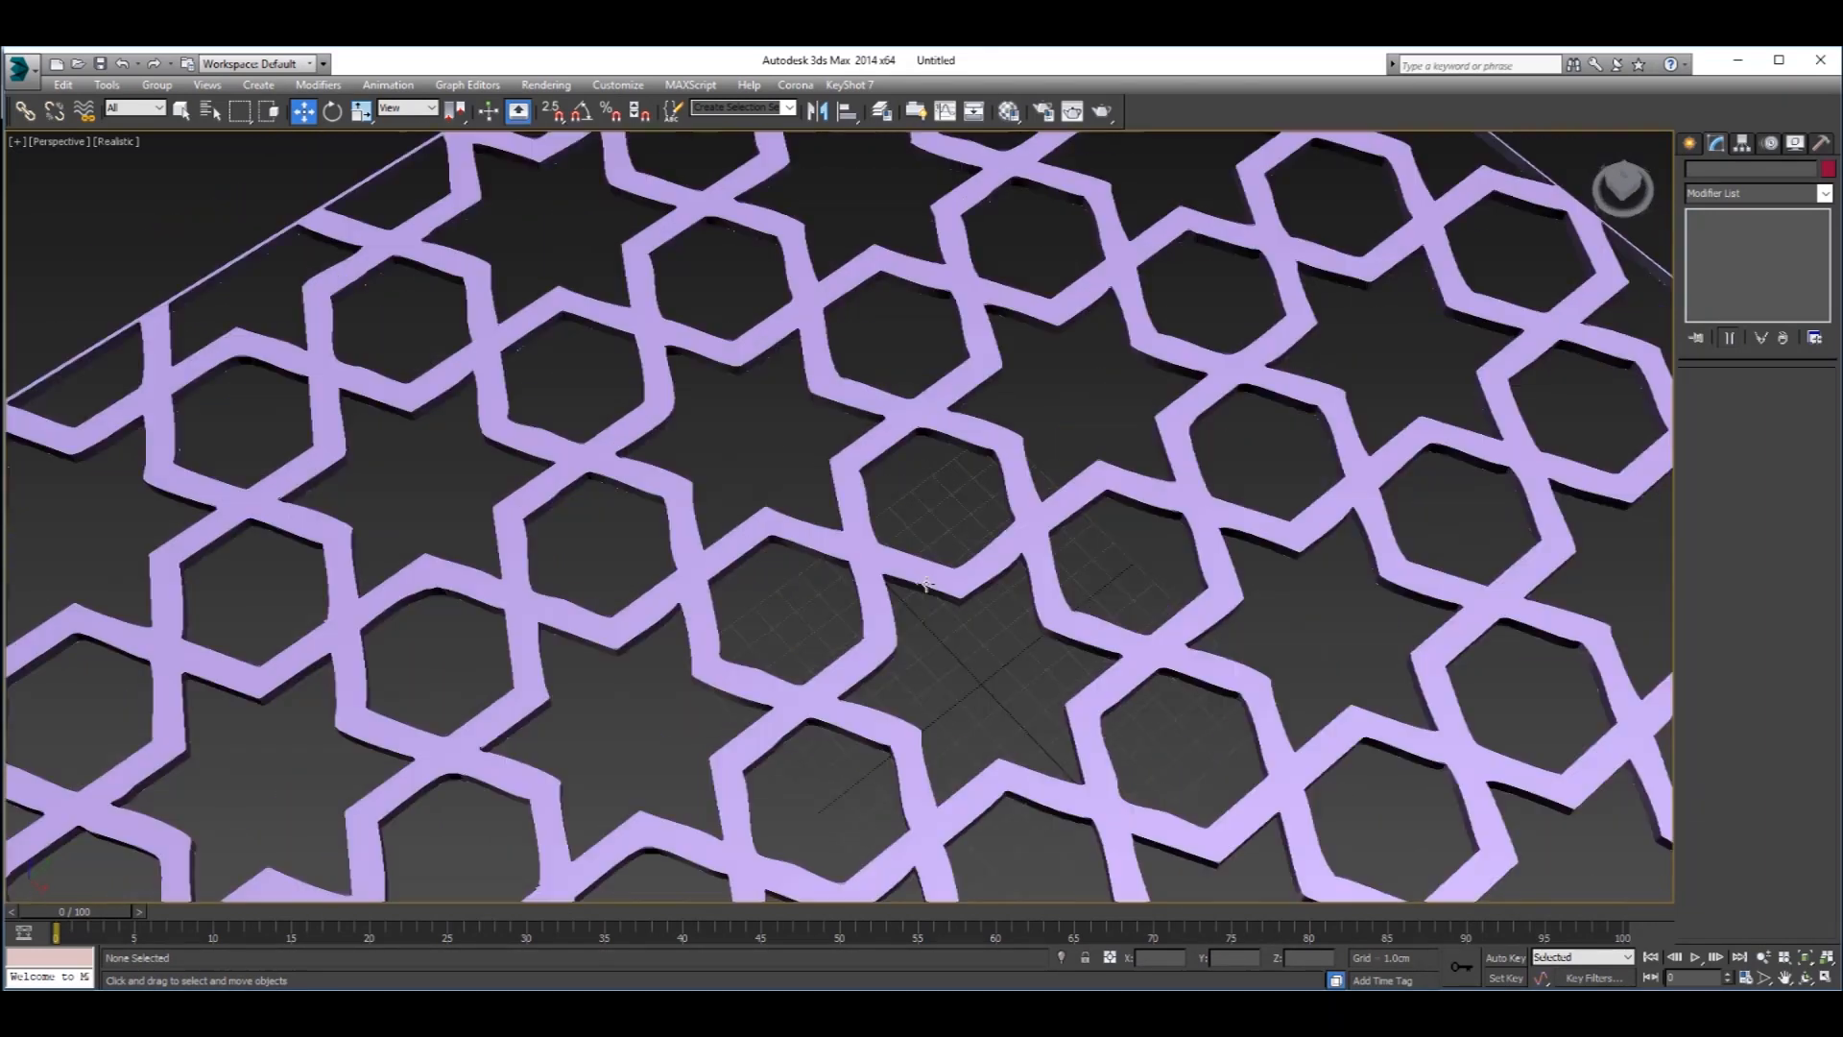
pyautogui.scroll(-6, 926, 584)
pyautogui.scroll(5, 916, 566)
pyautogui.keyDown('alt'); pyautogui.moveTo(893, 556); pyautogui.dragTo(905, 374, button='middle'); pyautogui.keyUp('alt')
pyautogui.scroll(5, 917, 523)
pyautogui.scroll(2, 1012, 557)
pyautogui.moveTo(1013, 558); pyautogui.dragTo(823, 413, button='middle')
pyautogui.scroll(3, 917, 498)
pyautogui.scroll(-6, 901, 497)
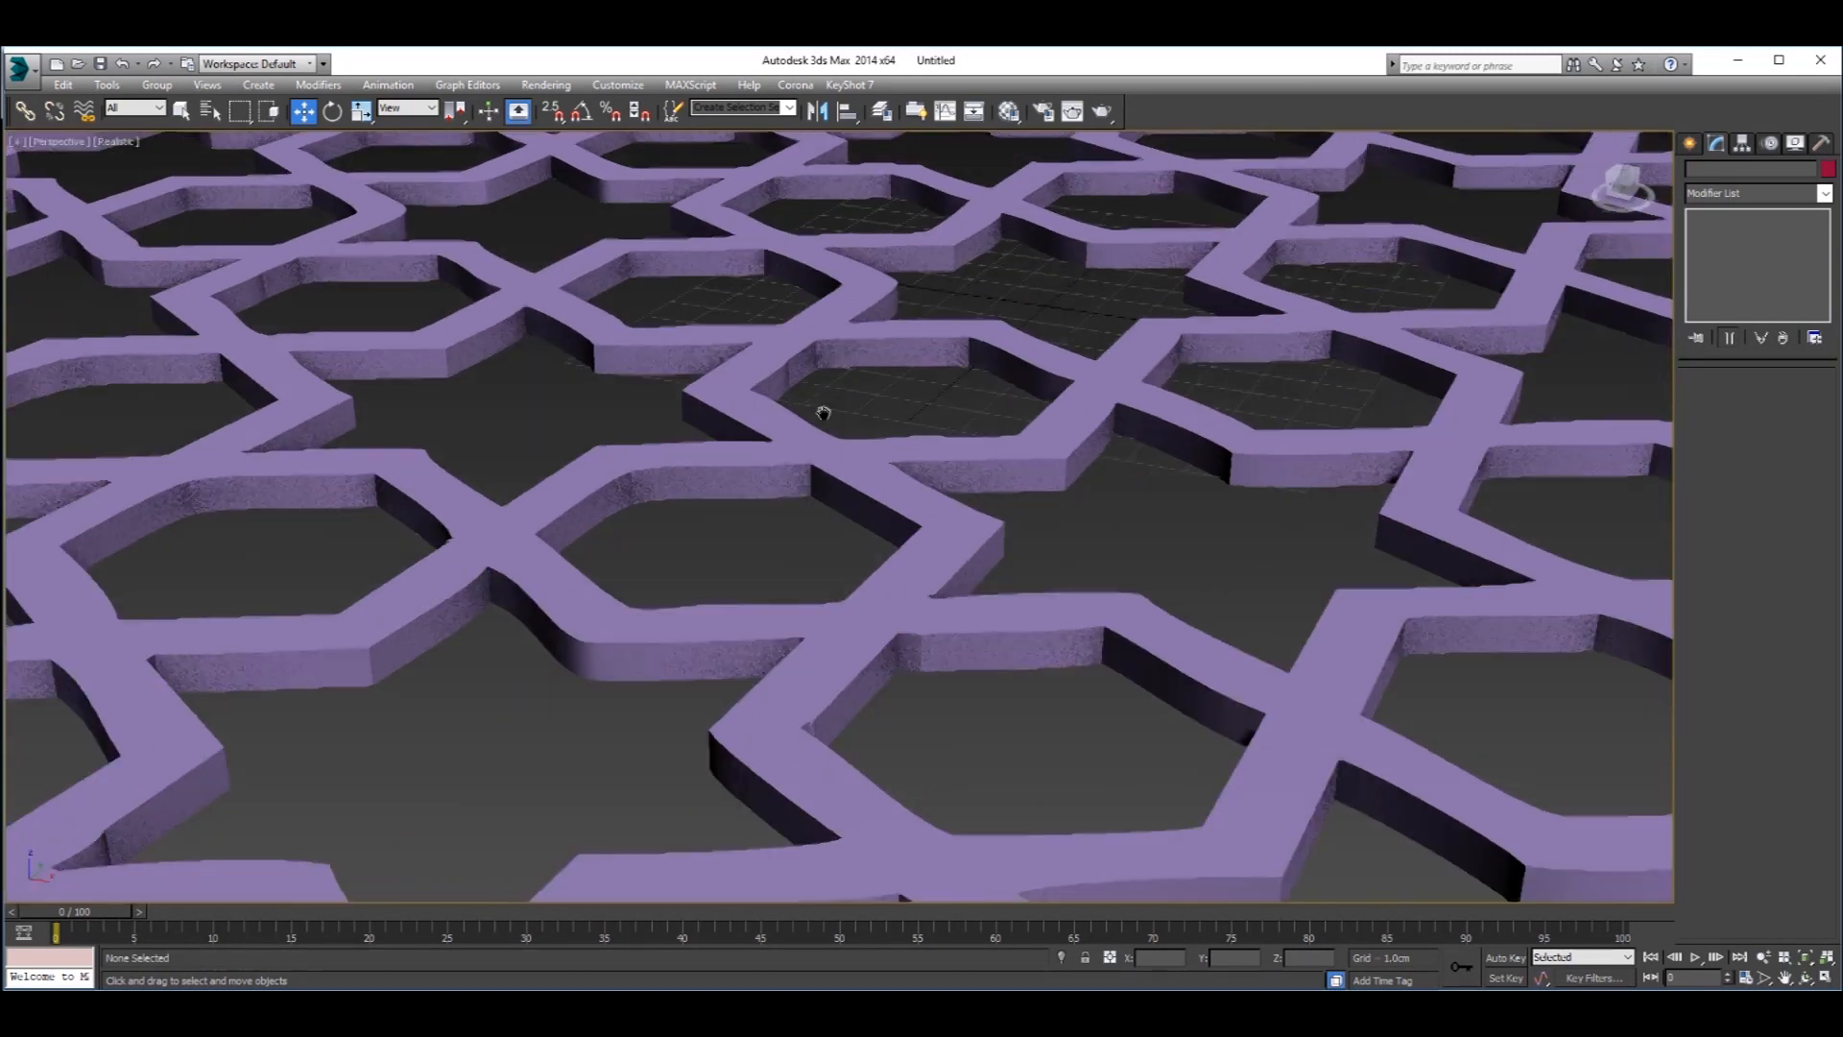
pyautogui.scroll(-6, 1032, 442)
pyautogui.keyDown('alt'); pyautogui.moveTo(1104, 432); pyautogui.dragTo(885, 507, button='middle'); pyautogui.keyUp('alt')
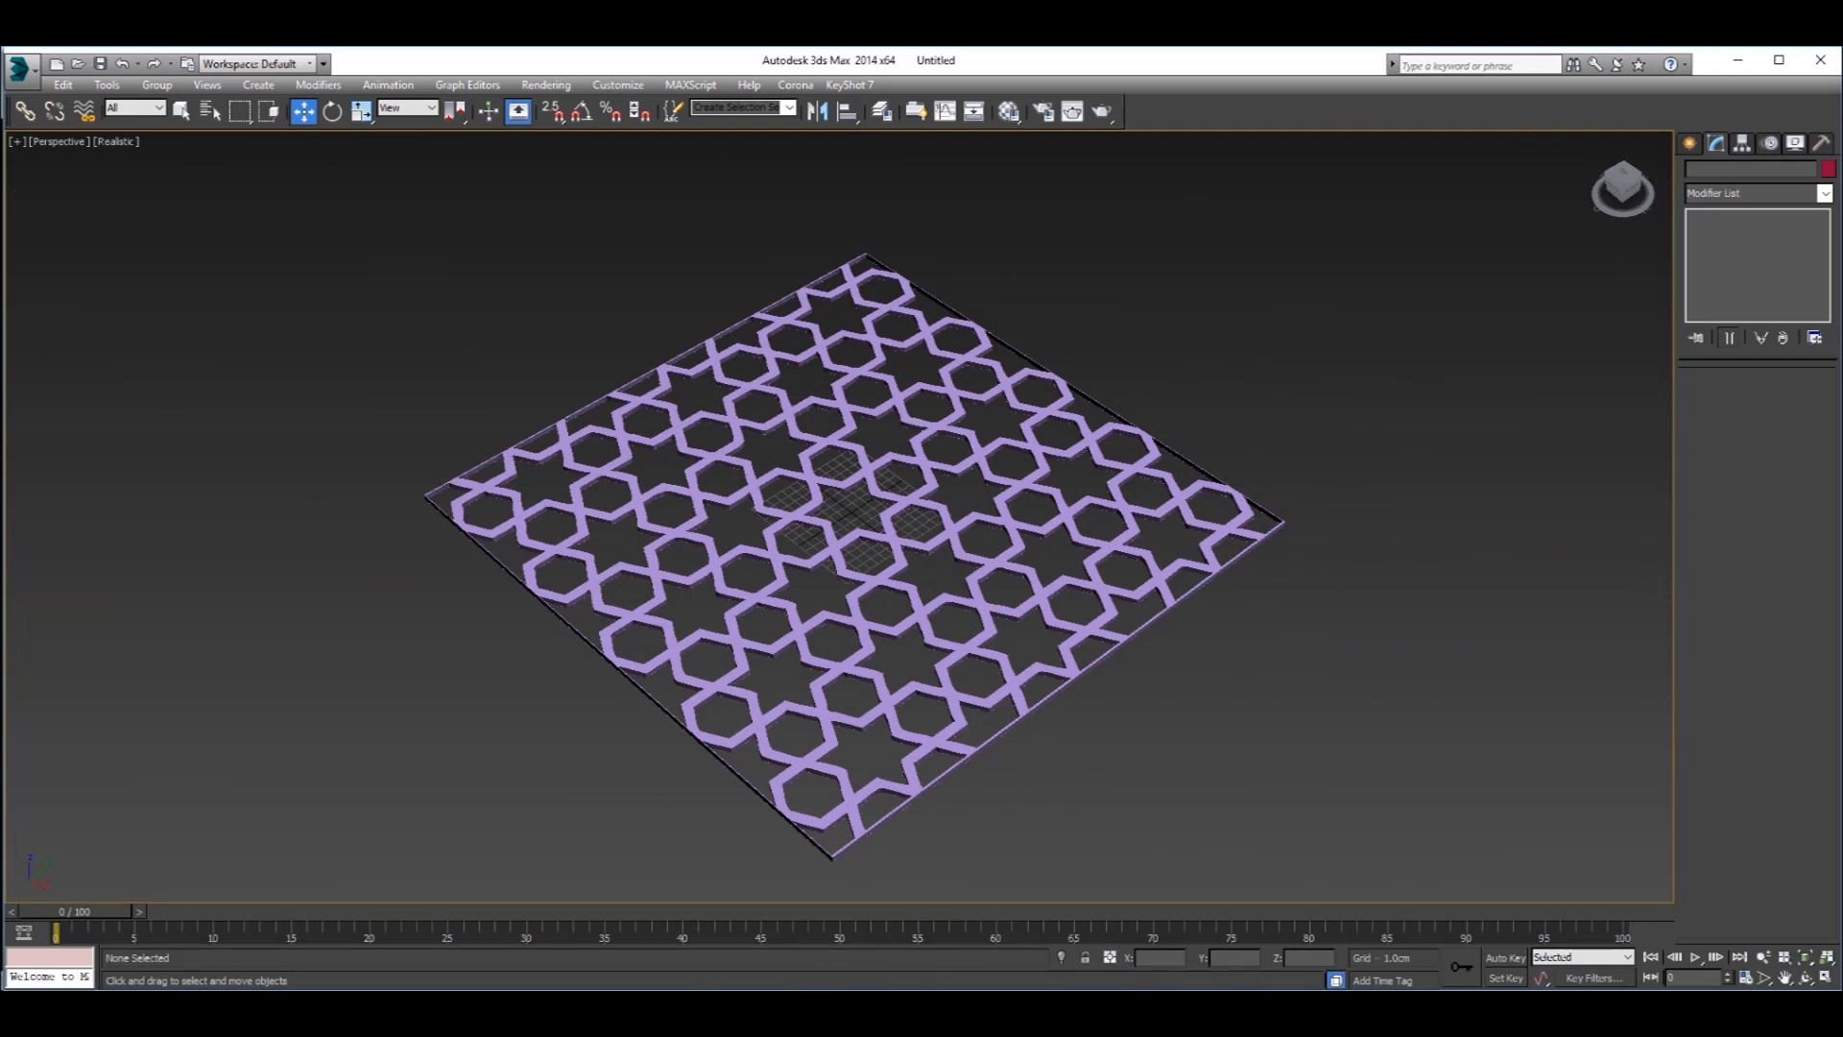
# - Switch to Photoshop to compare the original pattern in Capture.JPG with the model, and return to 3ds Max
pyautogui.hotkey('alt', 'Tab')
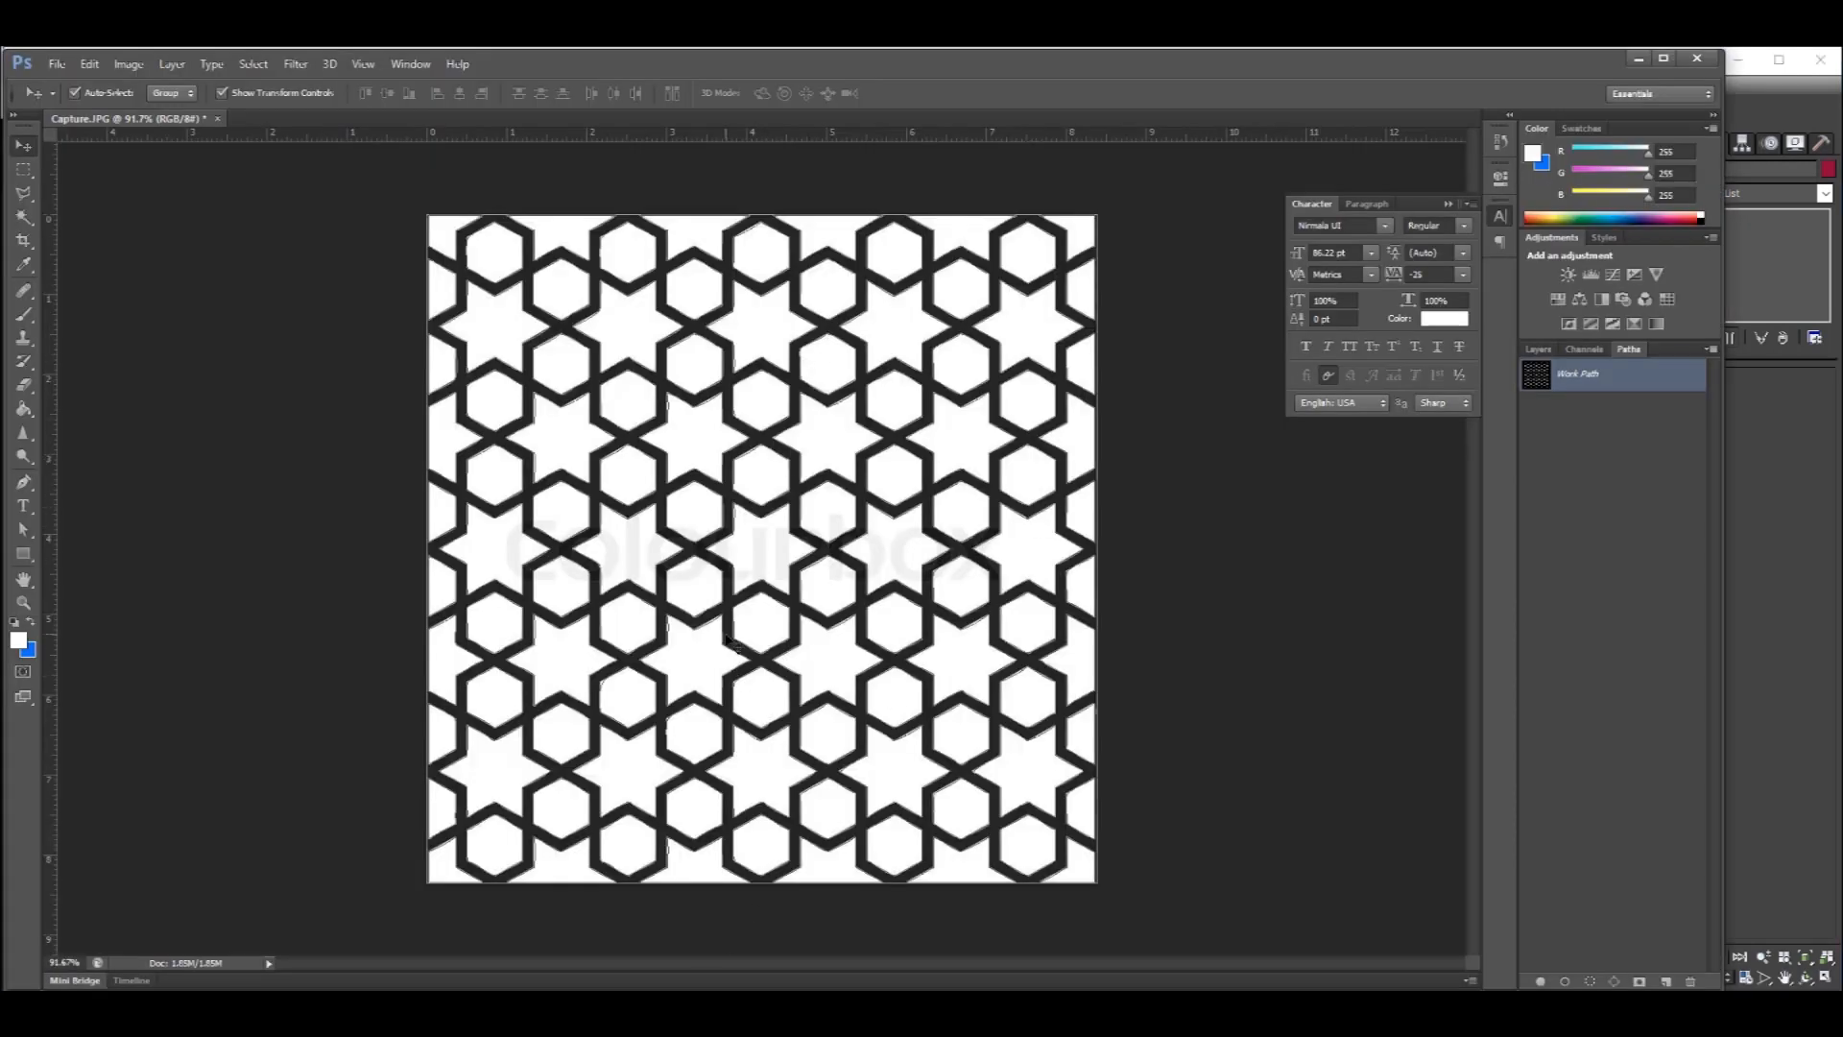
pyautogui.keyDown('alt'); pyautogui.scroll(-3, 784, 600); pyautogui.keyUp('alt')
pyautogui.keyDown('alt'); pyautogui.scroll(5, 797, 509); pyautogui.keyUp('alt')
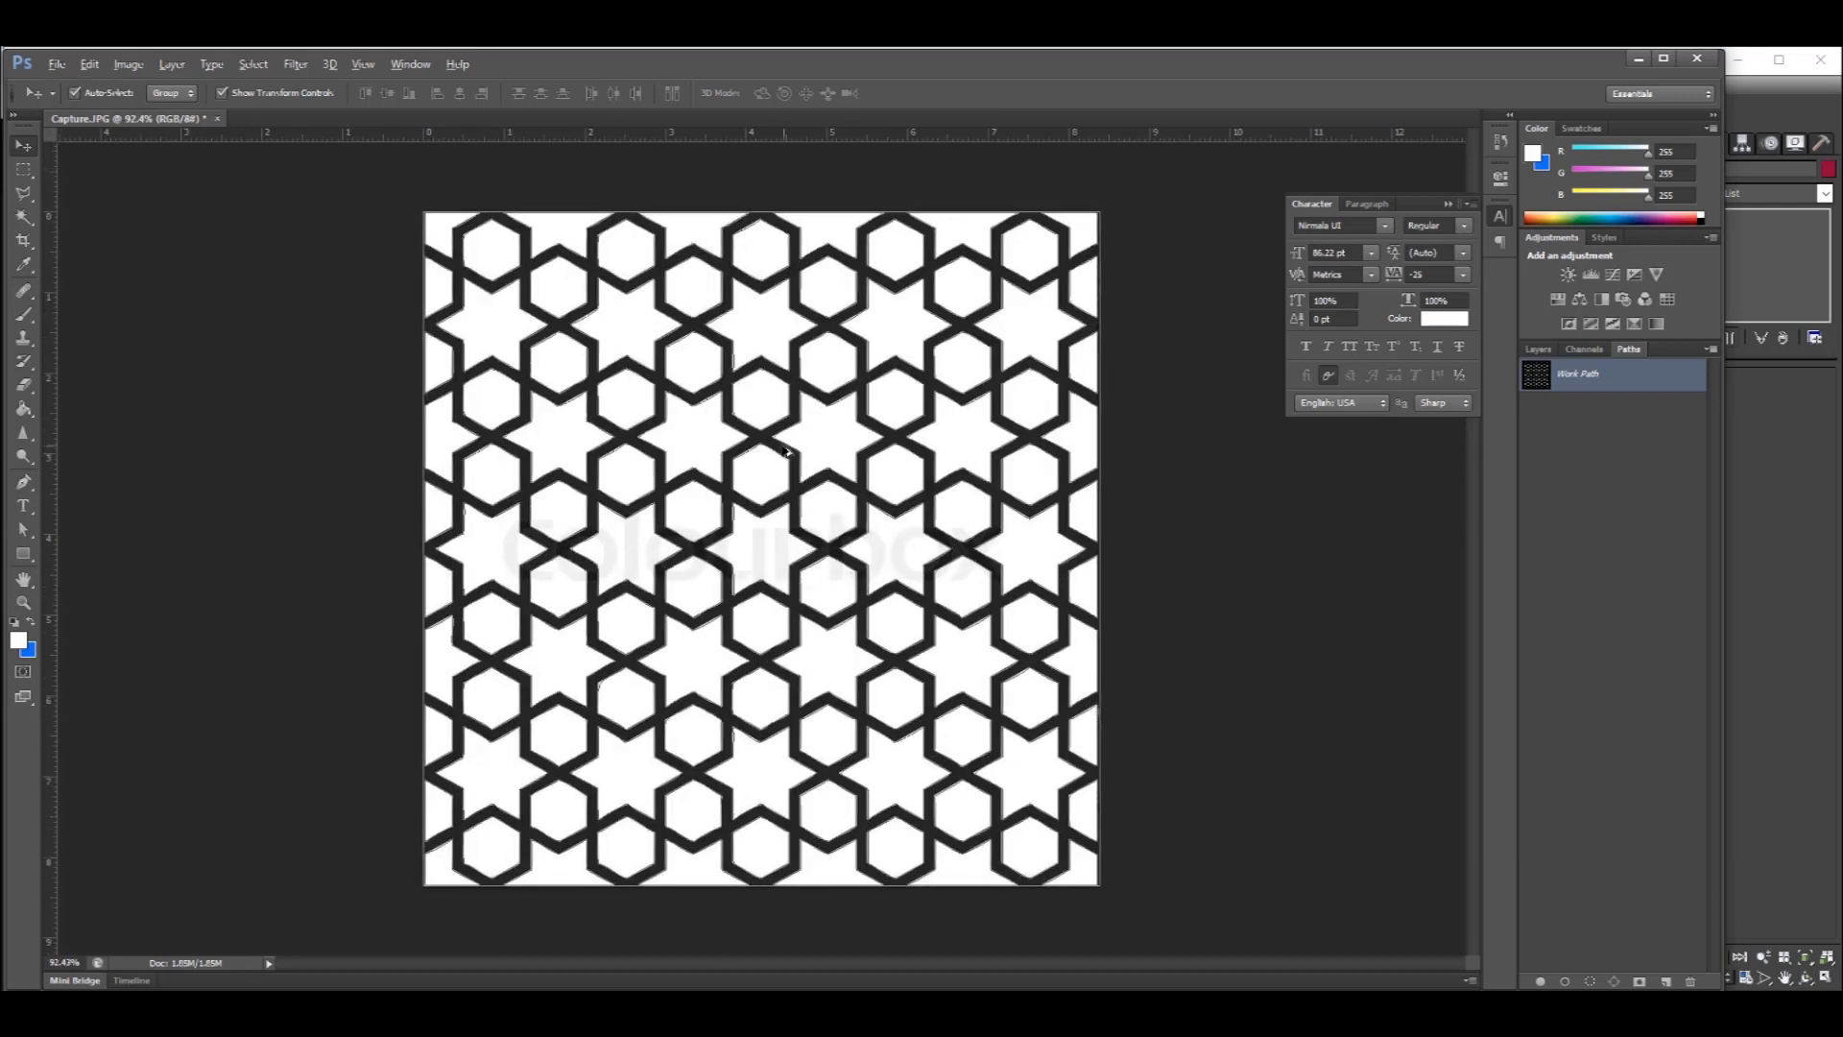
pyautogui.keyDown('alt'); pyautogui.scroll(-5, 809, 419); pyautogui.keyUp('alt')
pyautogui.hotkey('alt', 'Tab')
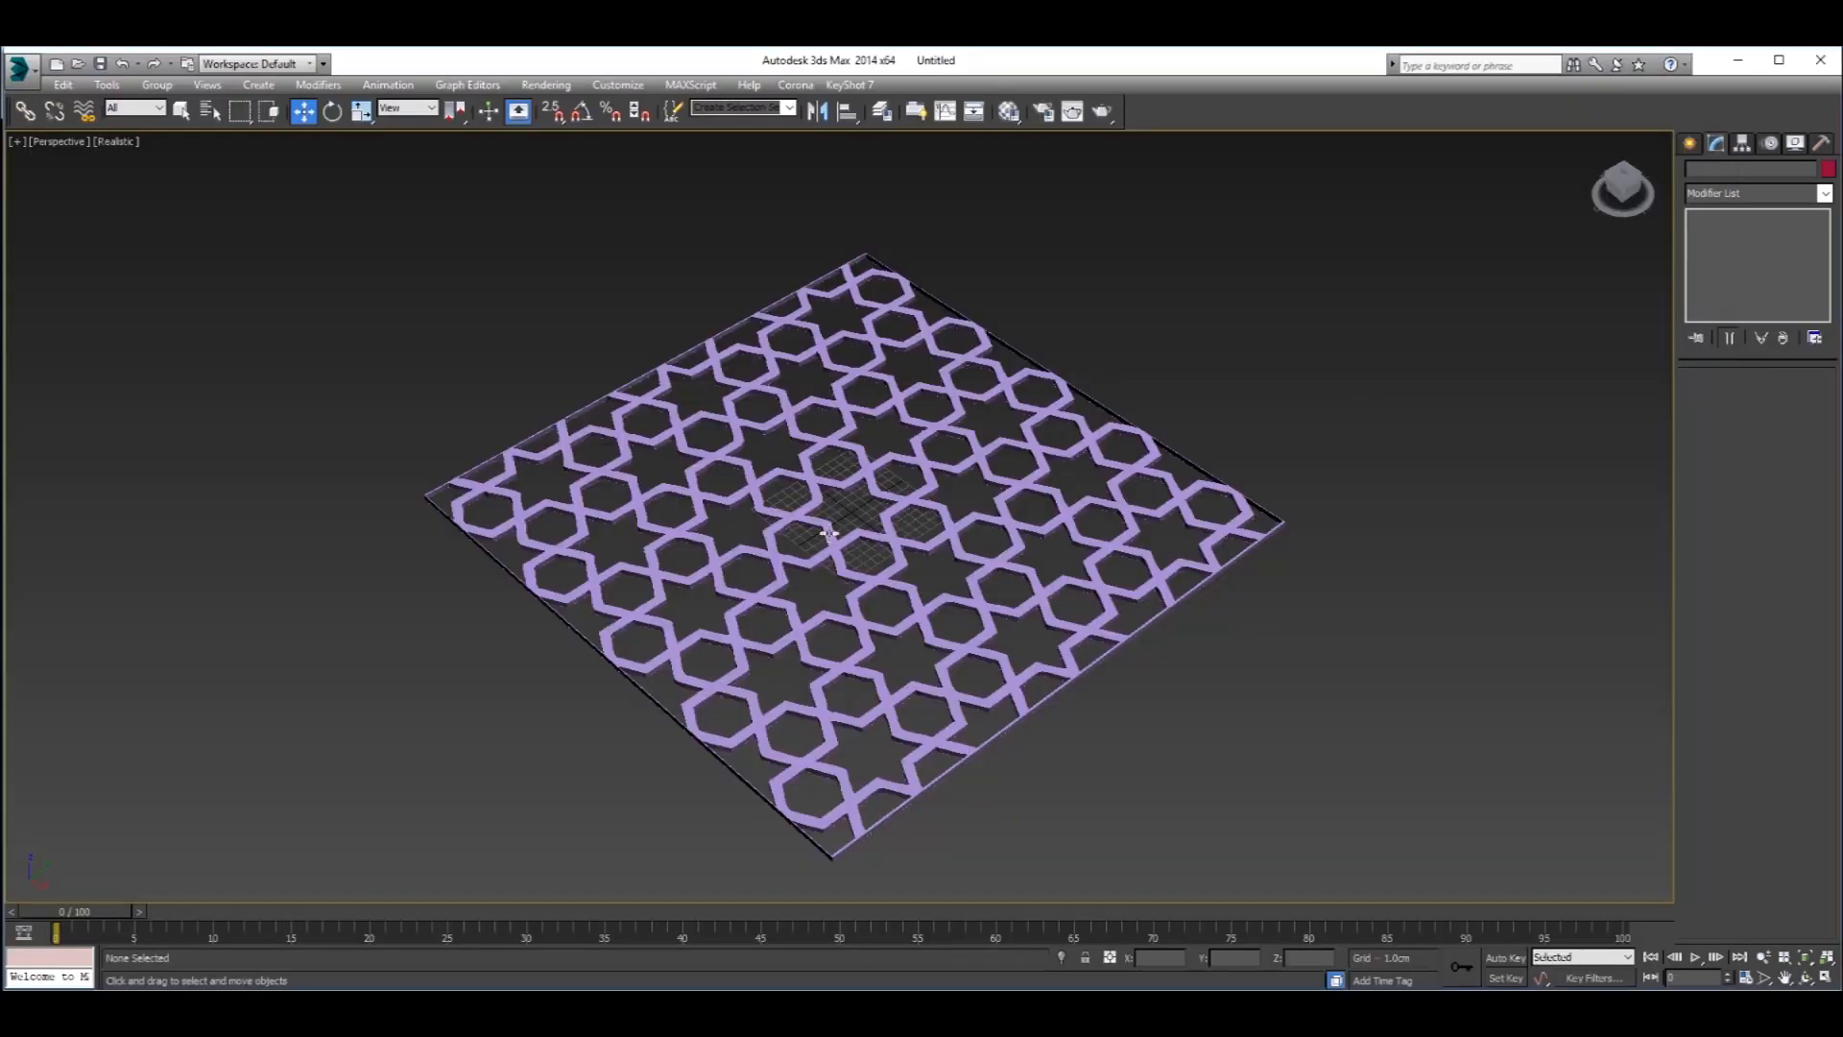
# - Inspect the lattice's side faces and thickness up close, both selected and deselected
pyautogui.scroll(5, 942, 453)
pyautogui.click(945, 431)
pyautogui.scroll(-2, 945, 432)
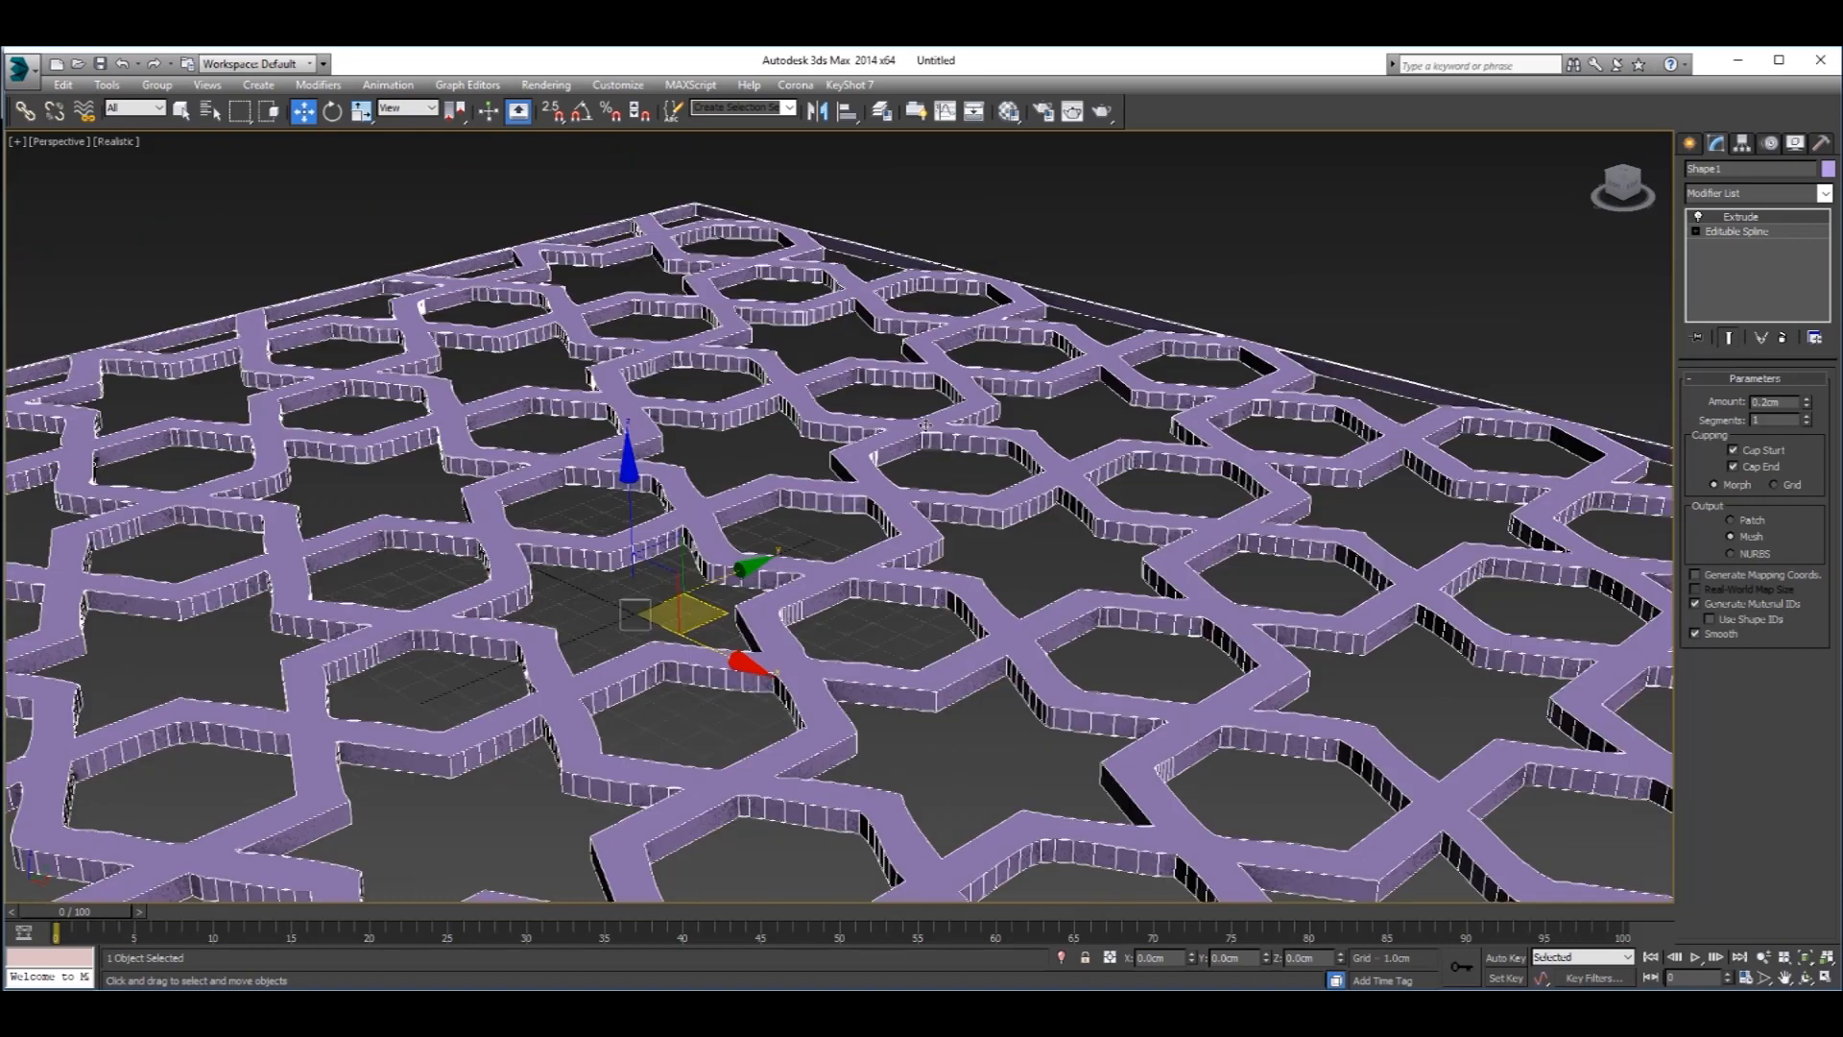
pyautogui.click(1068, 365)
pyautogui.scroll(-3, 923, 515)
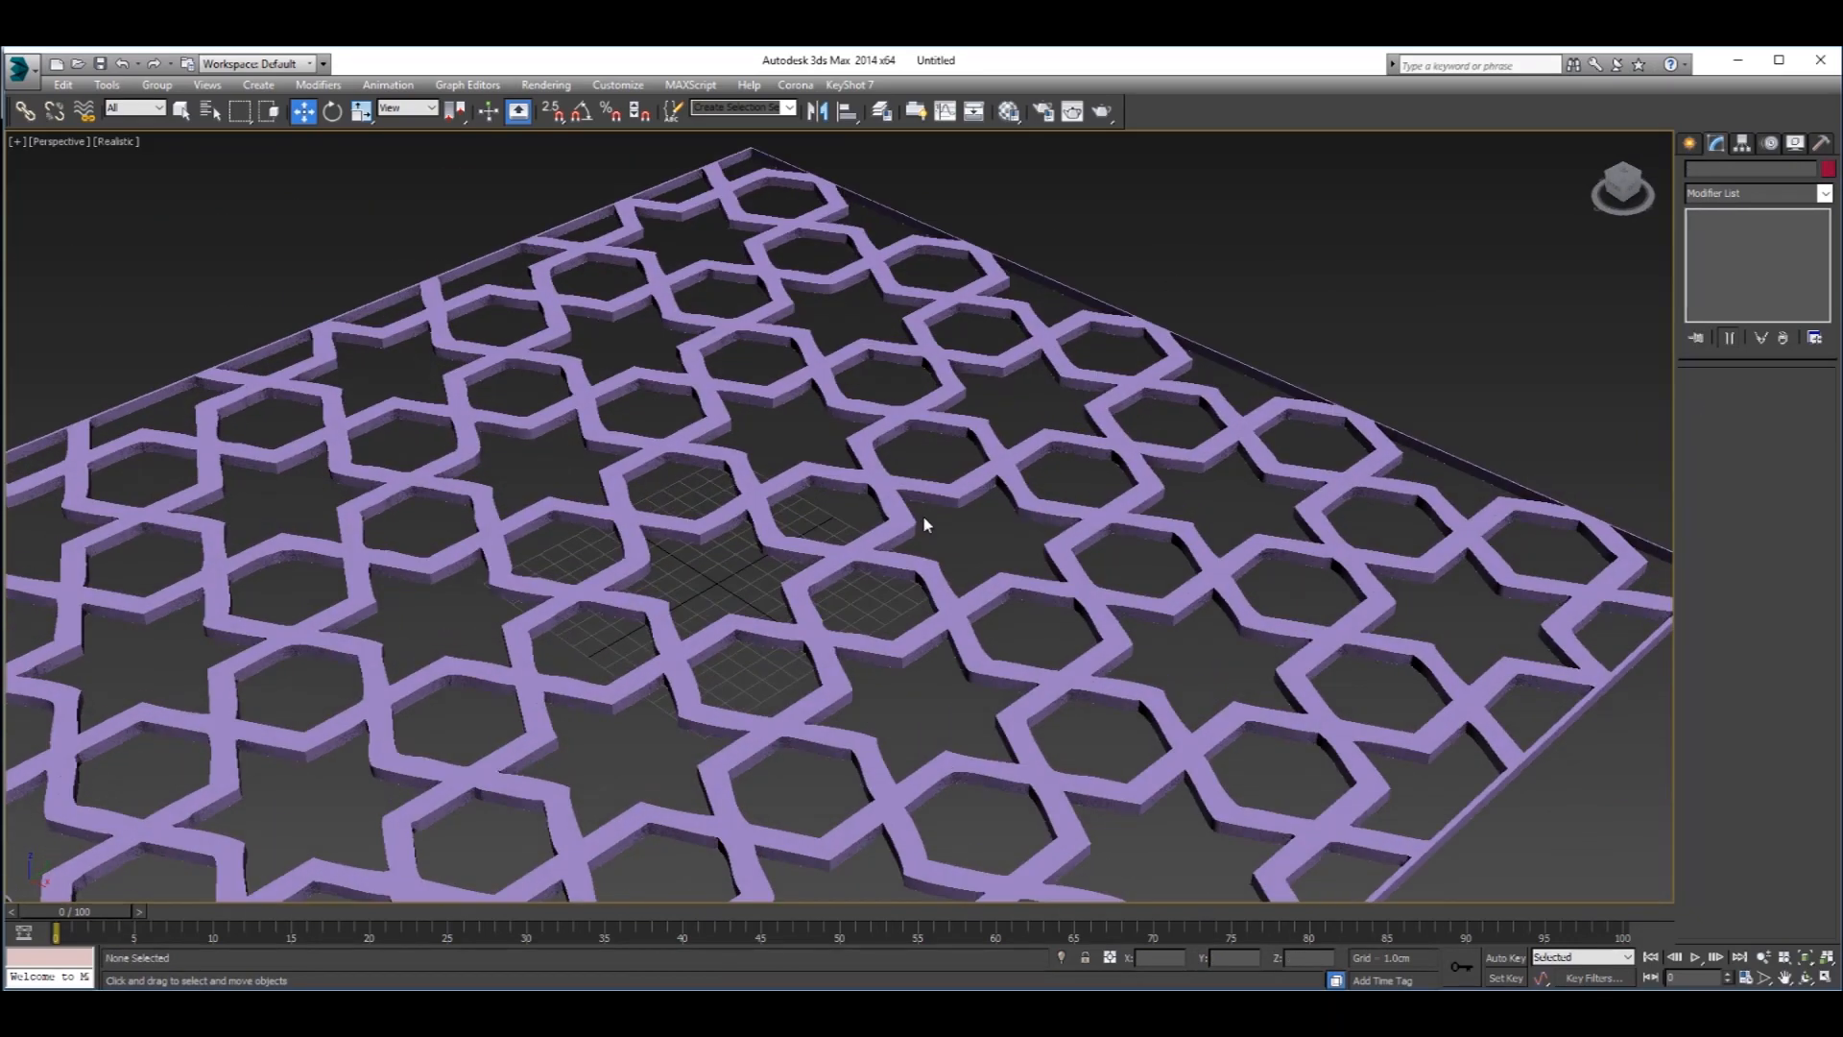
pyautogui.scroll(5, 925, 522)
pyautogui.click(925, 522)
pyautogui.scroll(-4, 936, 516)
pyautogui.scroll(4, 1044, 463)
pyautogui.moveTo(938, 512)
pyautogui.keyDown('alt'); pyautogui.mouseDown(button='middle')
pyautogui.moveTo(916, 523)
pyautogui.moveTo(966, 545)
pyautogui.moveTo(912, 530)
pyautogui.mouseUp(button='middle'); pyautogui.keyUp('alt')
pyautogui.scroll(-4, 1004, 466)
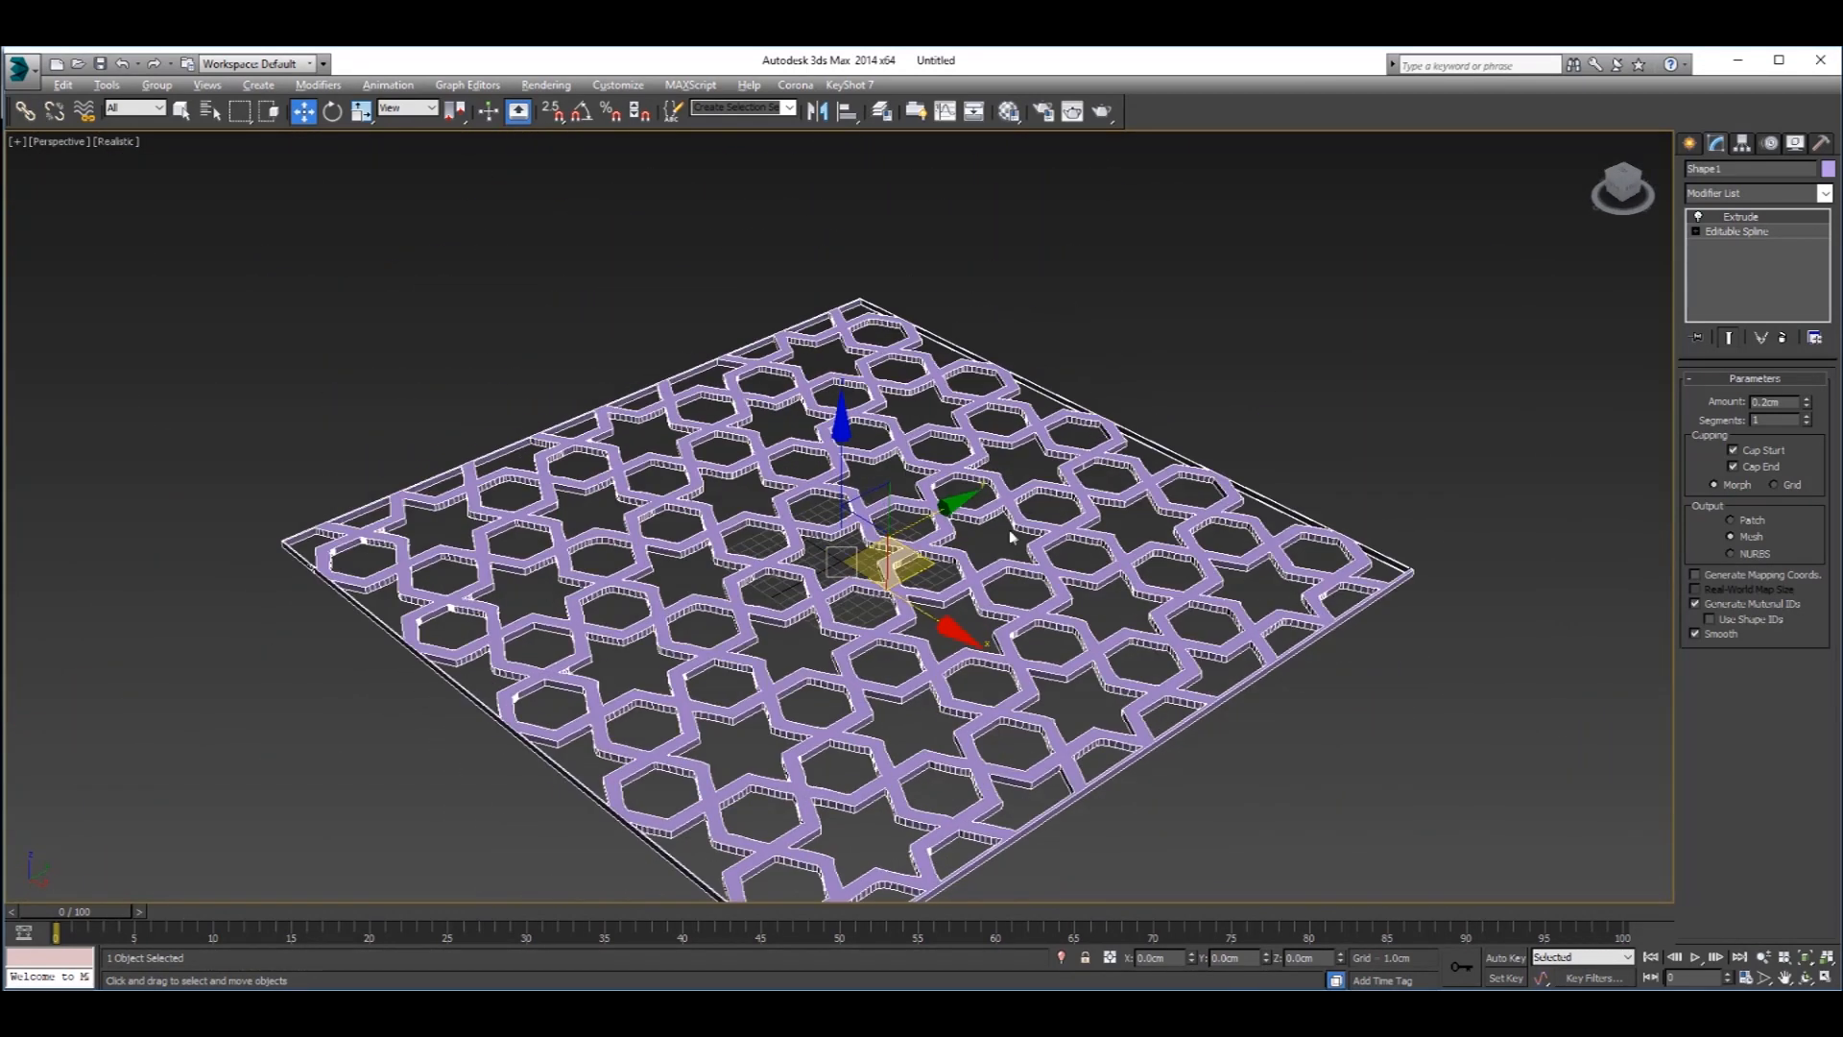
pyautogui.click(904, 538)
pyautogui.scroll(4, 912, 538)
pyautogui.scroll(-2, 907, 539)
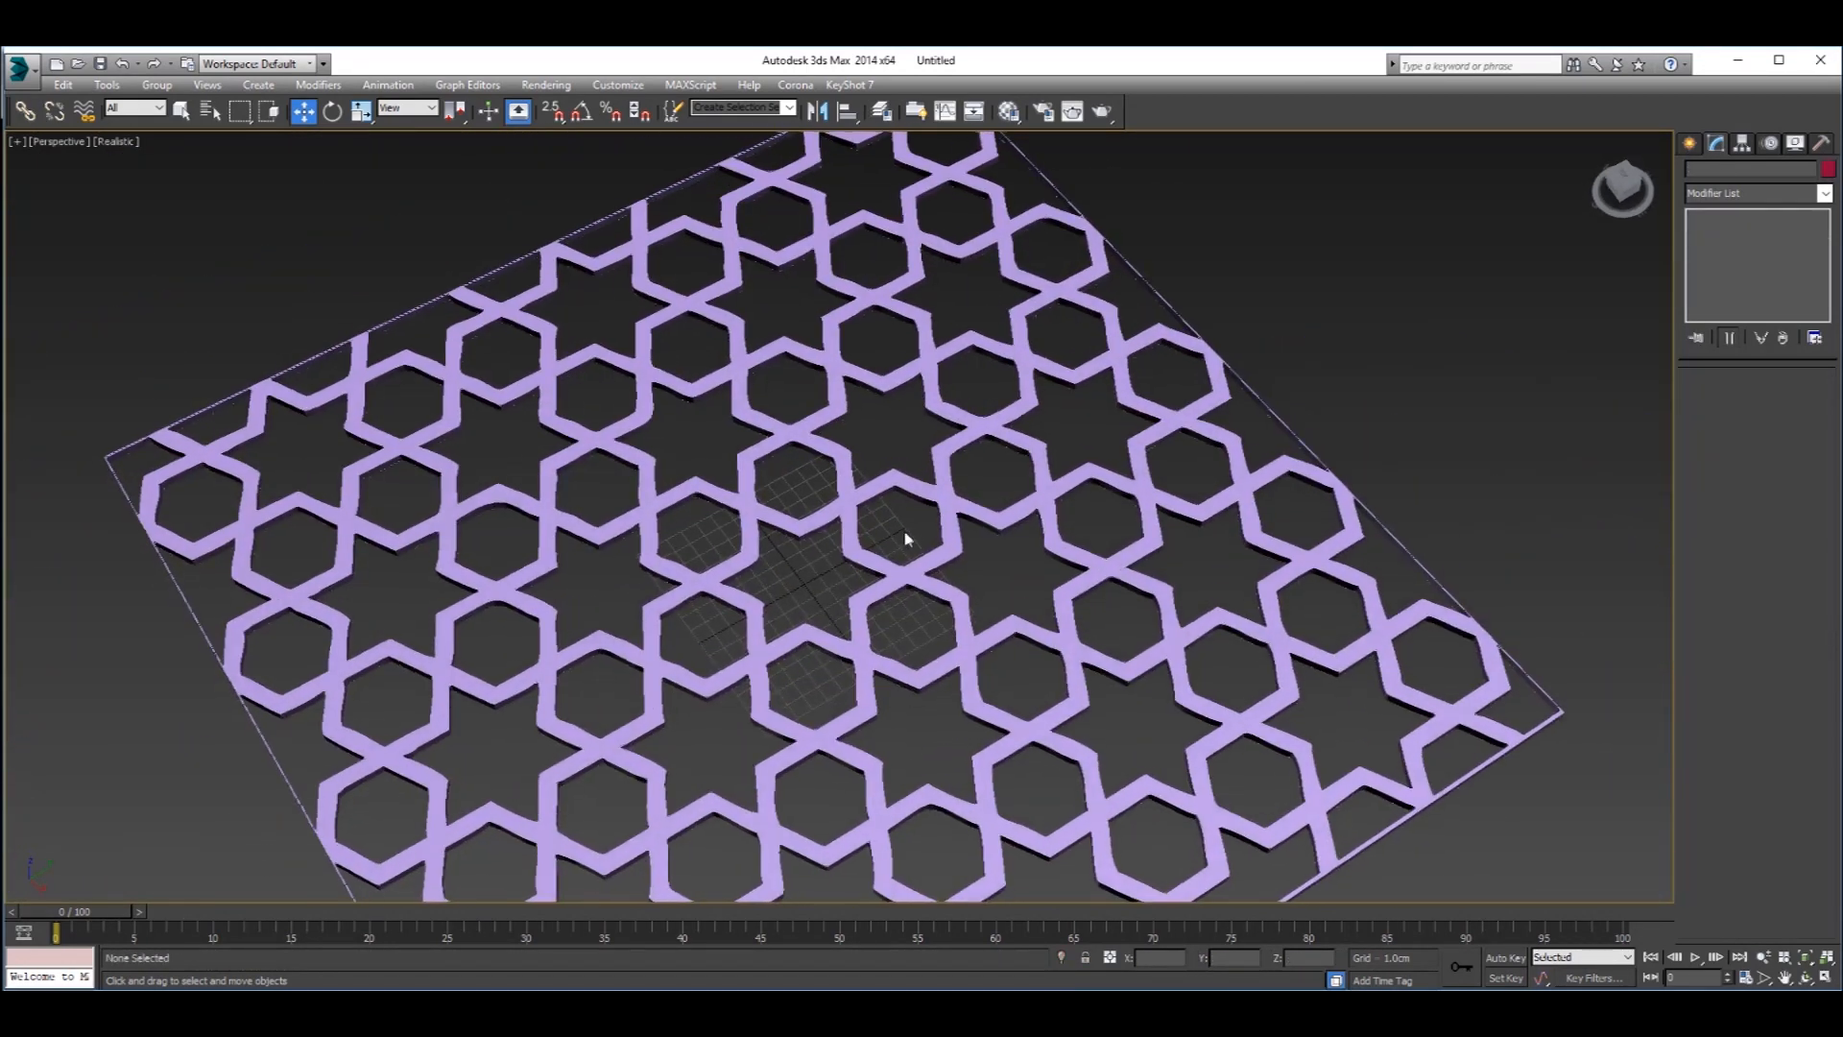
# - Select the lattice and view it framed in the maximized Top viewport
pyautogui.click(899, 475)
pyautogui.hotkey('alt', 'w')
pyautogui.rightClick(536, 336)
pyautogui.hotkey('alt', 'w')
pyautogui.press('z')
pyautogui.moveTo(1058, 459); pyautogui.dragTo(1044, 462, button='middle')
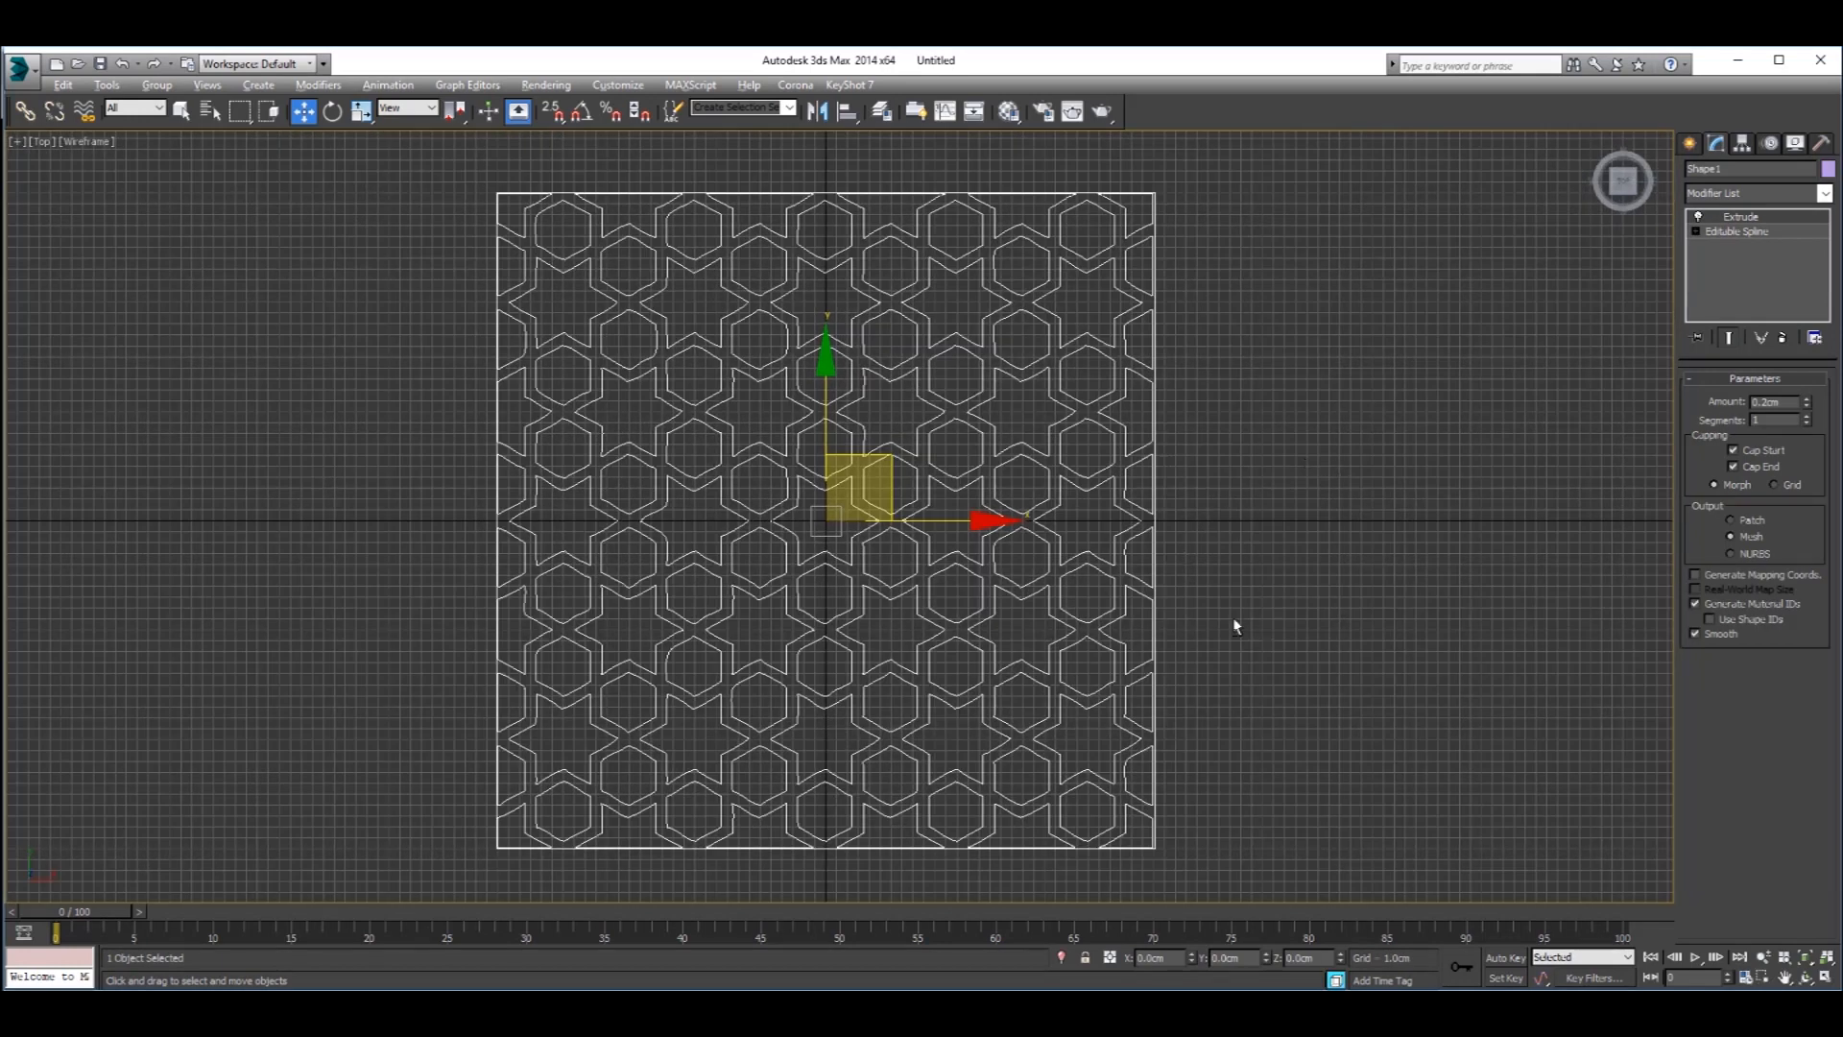
# - Return to the maximized Perspective viewport and frame the selected lattice there
pyautogui.hotkey('alt', 'w')
pyautogui.rightClick(1259, 585)
pyautogui.hotkey('alt', 'w')
pyautogui.click(1362, 463)
pyautogui.scroll(3, 1362, 464)
pyautogui.moveTo(1326, 470); pyautogui.dragTo(1224, 544, button='middle')
pyautogui.scroll(2, 1222, 496)
pyautogui.click(1022, 427)
pyautogui.press('z')
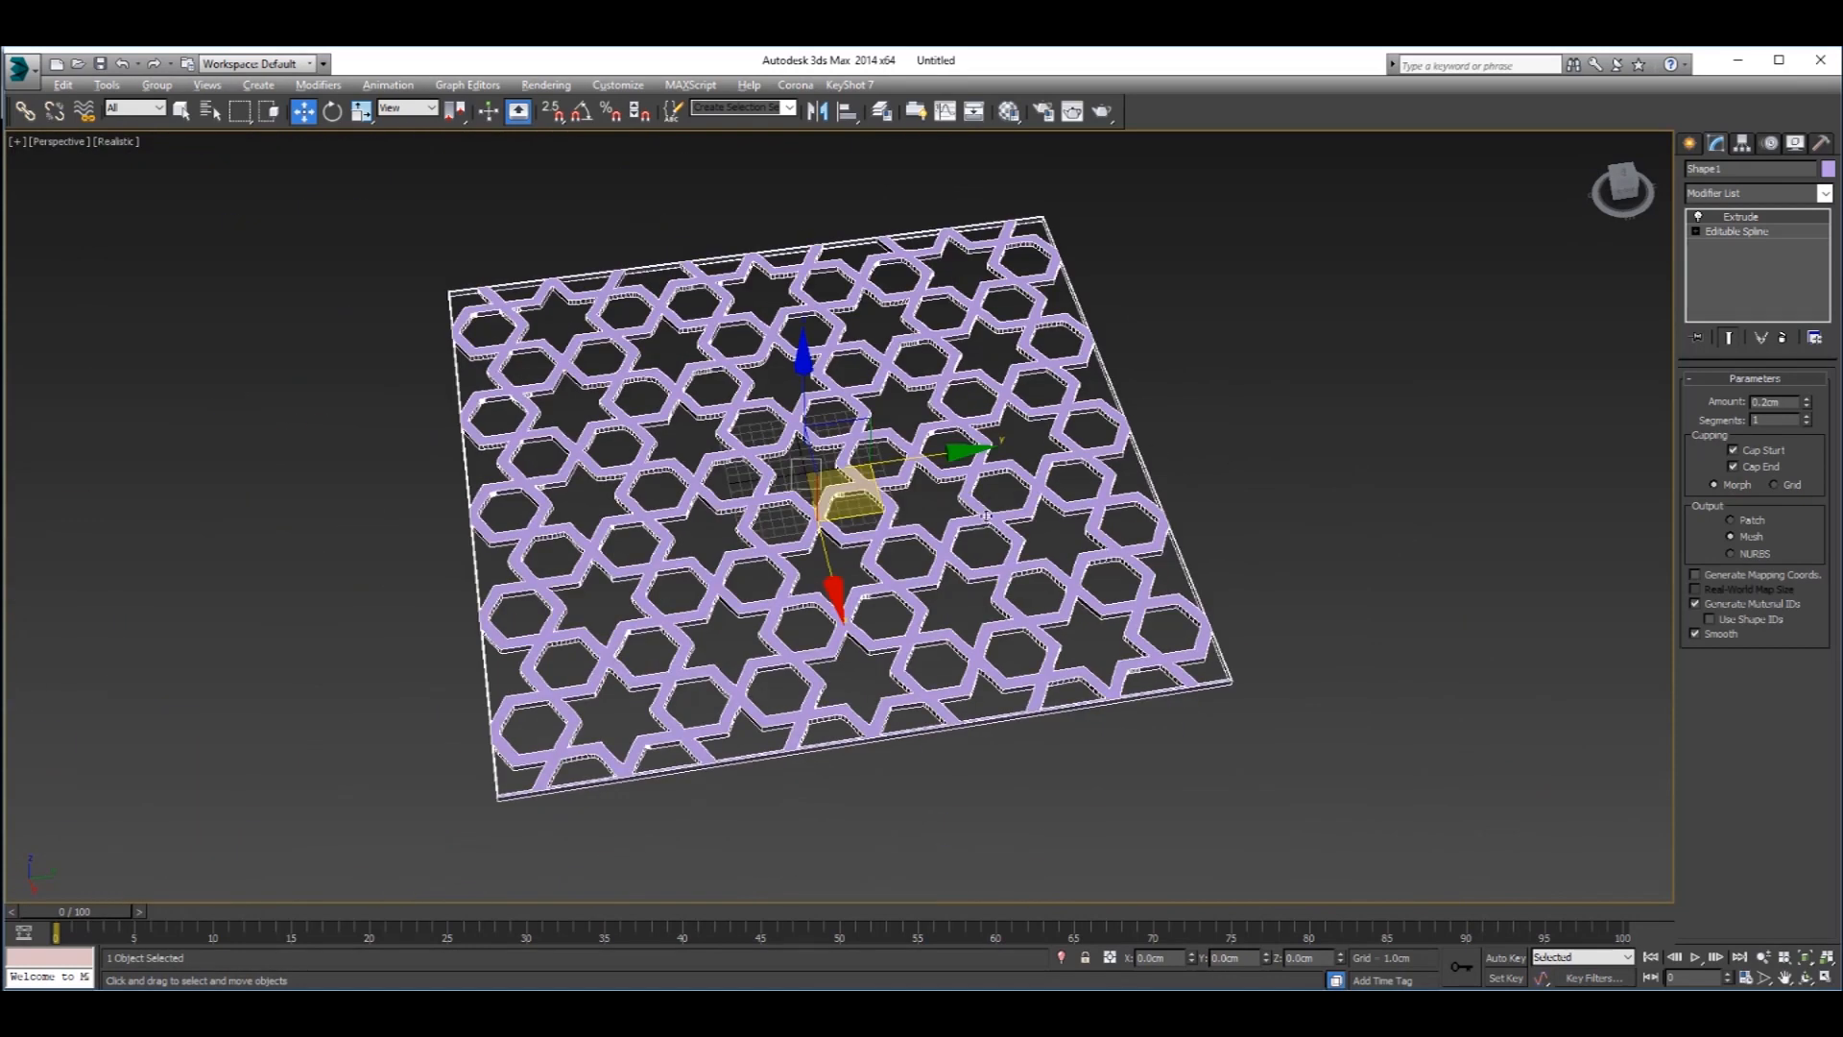
# - Review the lattice again in Perspective, near and from a distance, and leave it selected
pyautogui.keyDown('alt'); pyautogui.moveTo(987, 516); pyautogui.dragTo(1024, 508, button='middle'); pyautogui.keyUp('alt')
pyautogui.click(1688, 145)
pyautogui.hotkey('alt', 'w')
pyautogui.hotkey('alt', 'w')
pyautogui.keyDown('alt'); pyautogui.moveTo(1338, 632); pyautogui.dragTo(1378, 576, button='middle'); pyautogui.keyUp('alt')
pyautogui.click(1378, 576)
pyautogui.scroll(5, 872, 476)
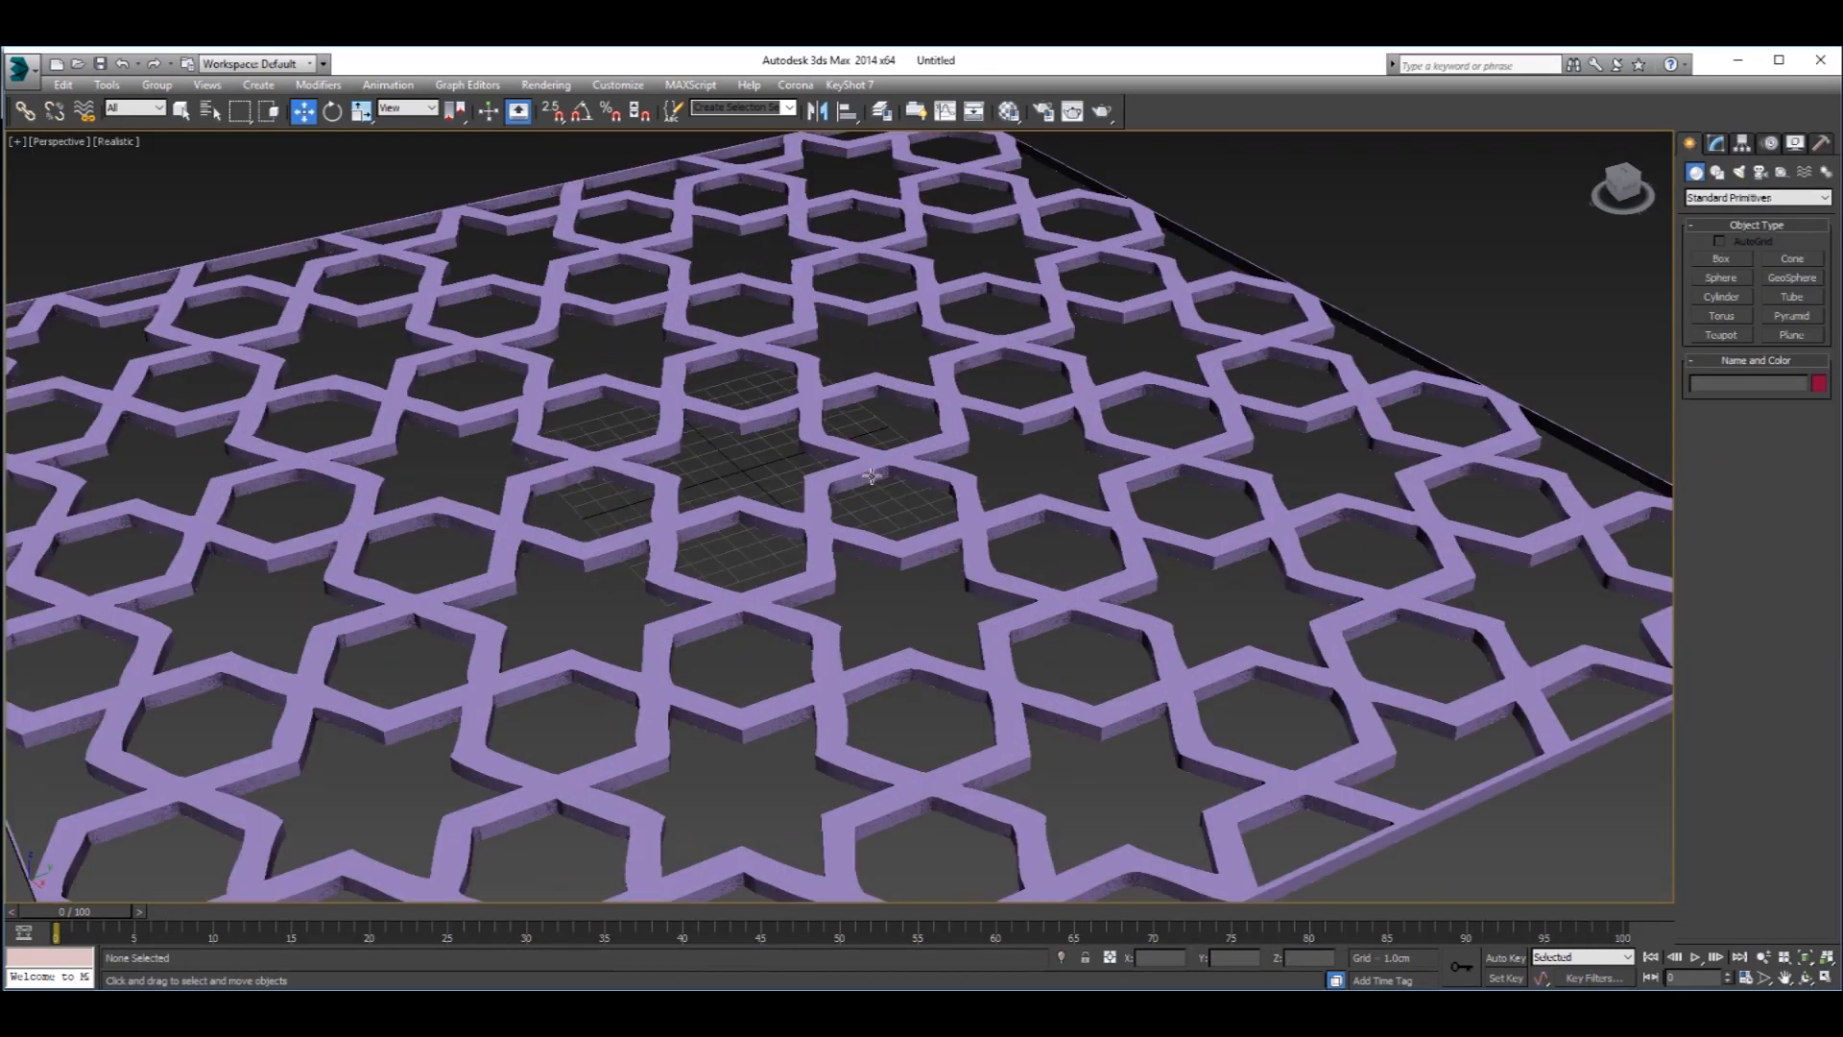
pyautogui.click(871, 476)
pyautogui.scroll(-5, 926, 500)
pyautogui.keyDown('alt'); pyautogui.moveTo(927, 500); pyautogui.dragTo(994, 493, button='middle'); pyautogui.keyUp('alt')
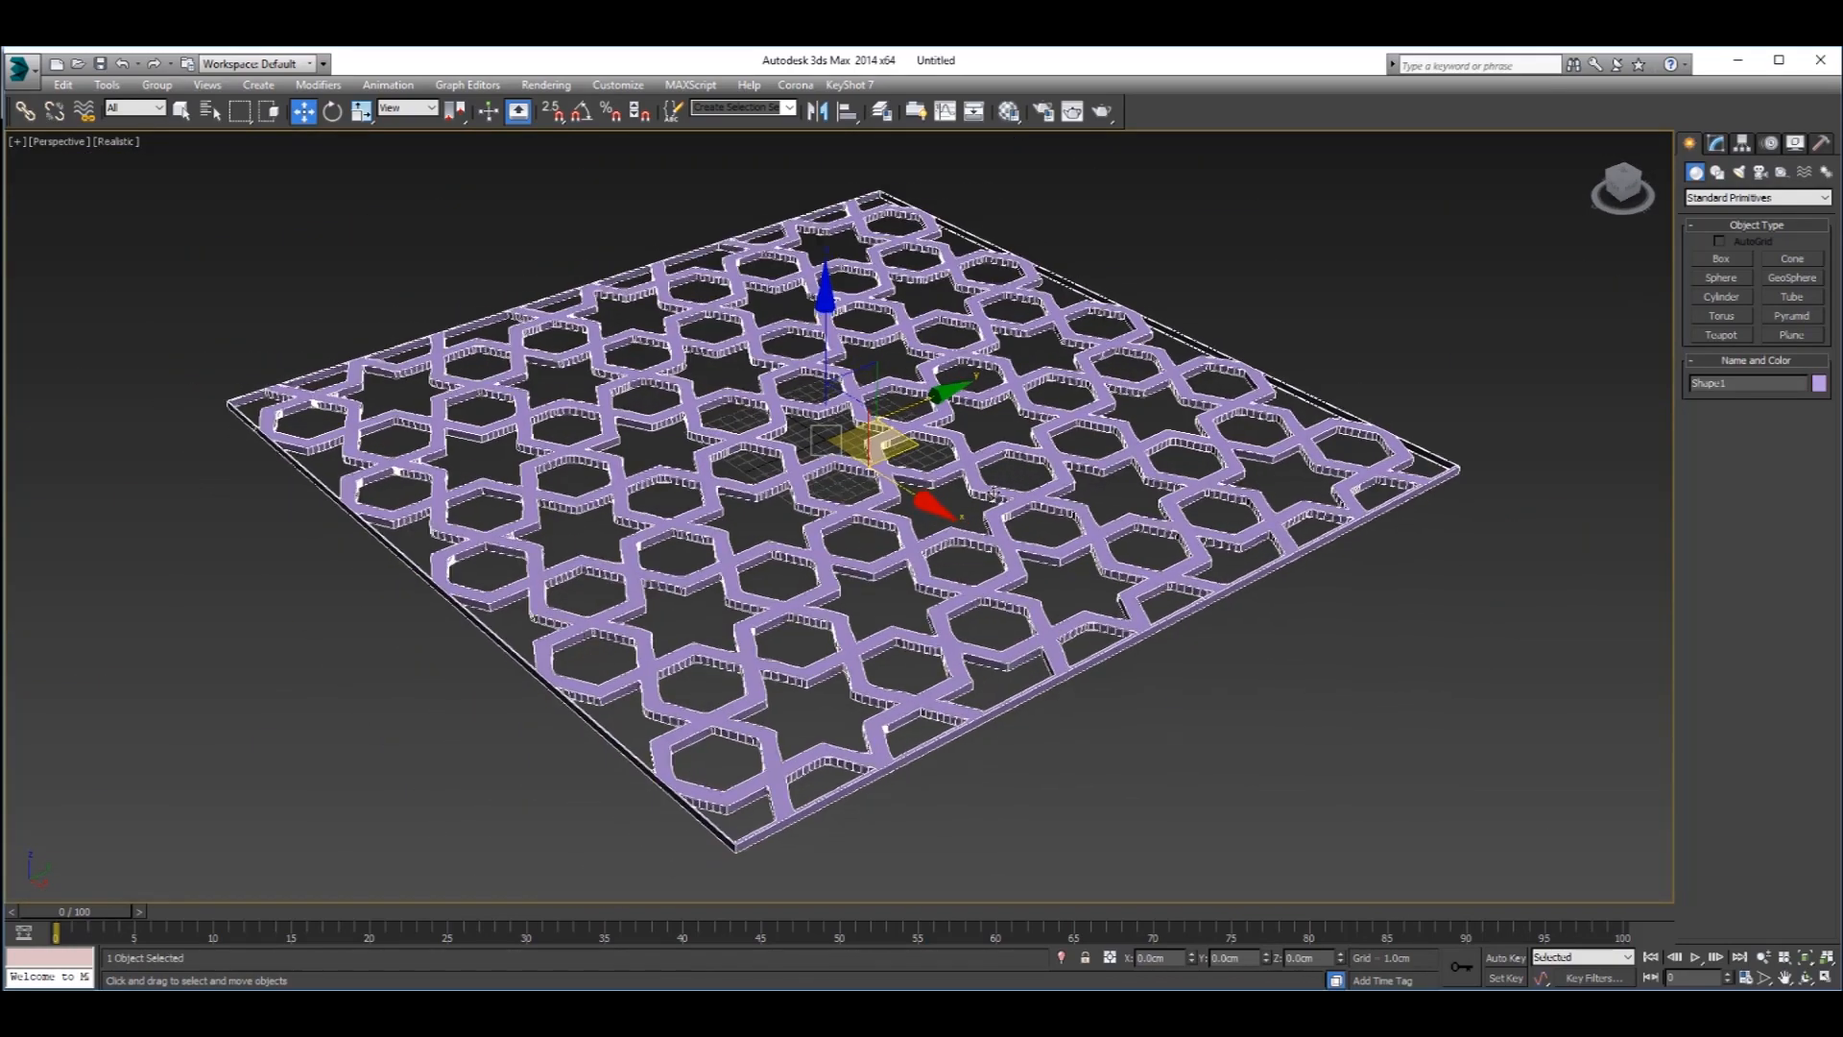
pyautogui.scroll(3, 999, 491)
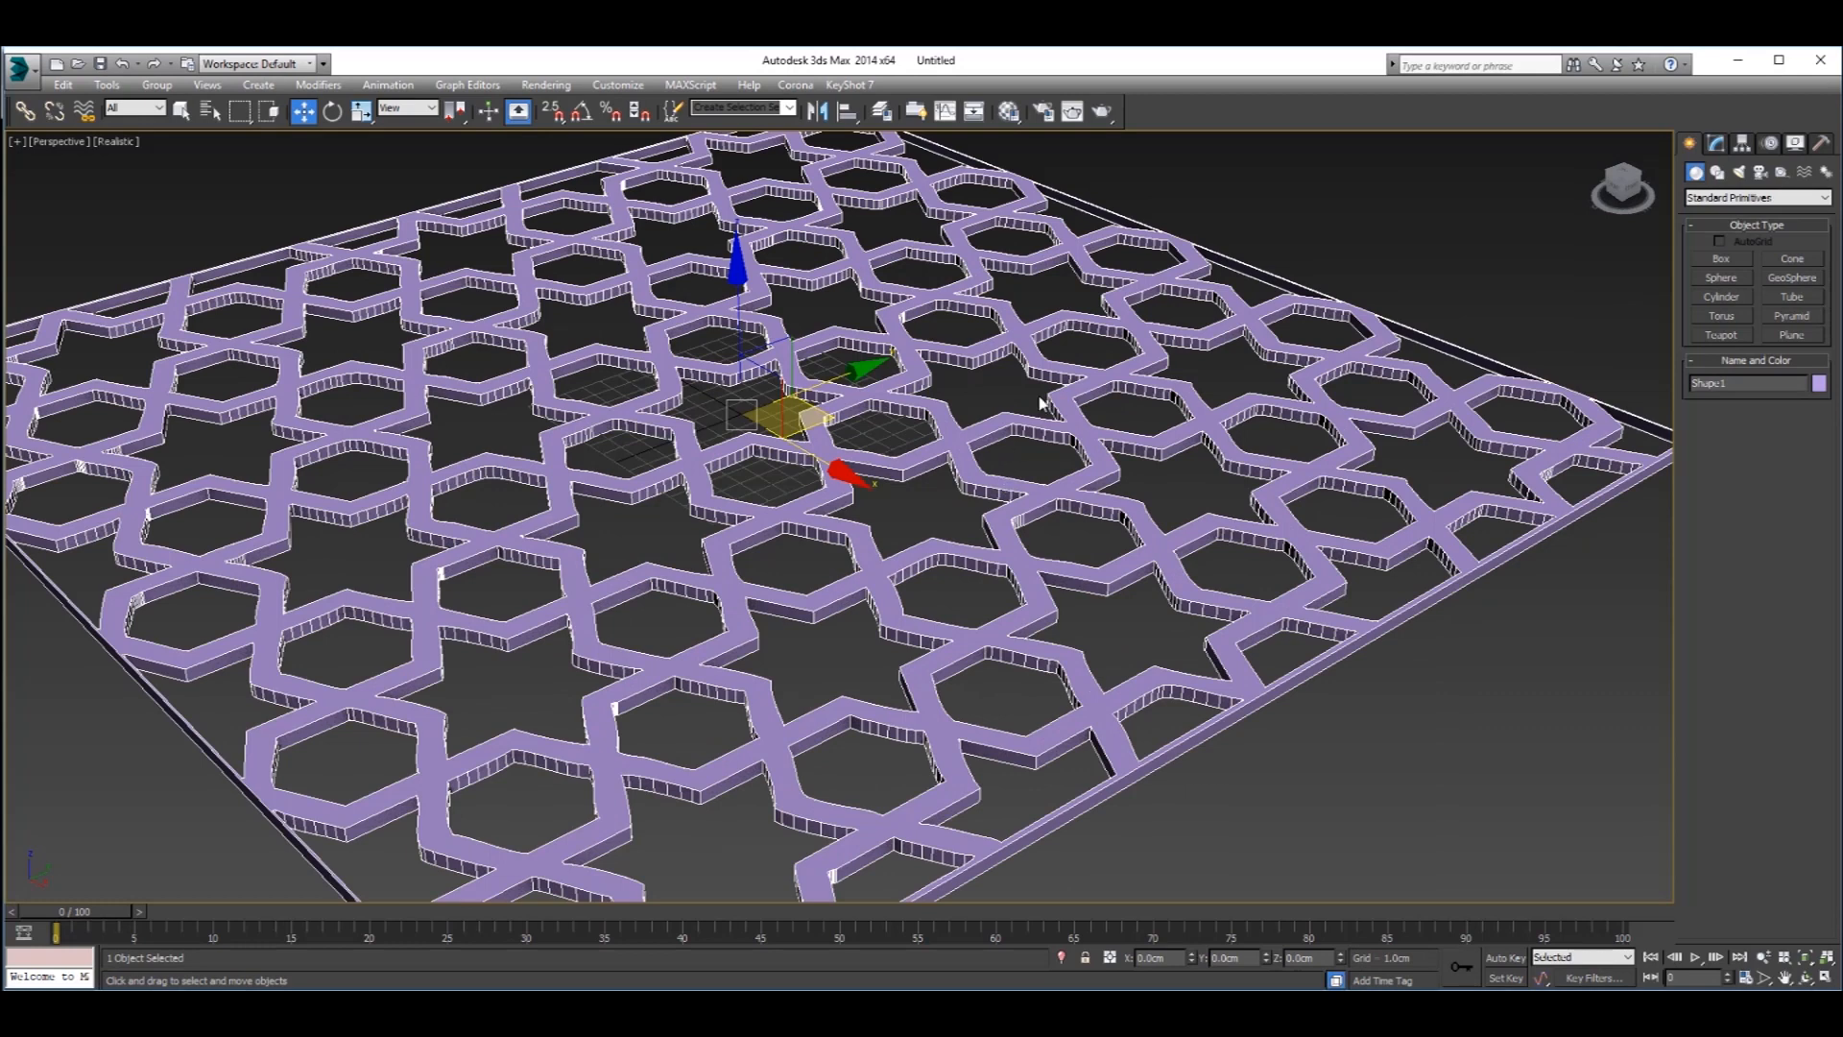
pyautogui.scroll(-3, 1039, 403)
pyautogui.keyDown('alt'); pyautogui.moveTo(869, 410); pyautogui.dragTo(950, 431, button='middle'); pyautogui.keyUp('alt')
pyautogui.scroll(-3, 877, 506)
pyautogui.keyDown('alt'); pyautogui.moveTo(884, 485); pyautogui.dragTo(996, 423, button='middle'); pyautogui.keyUp('alt')
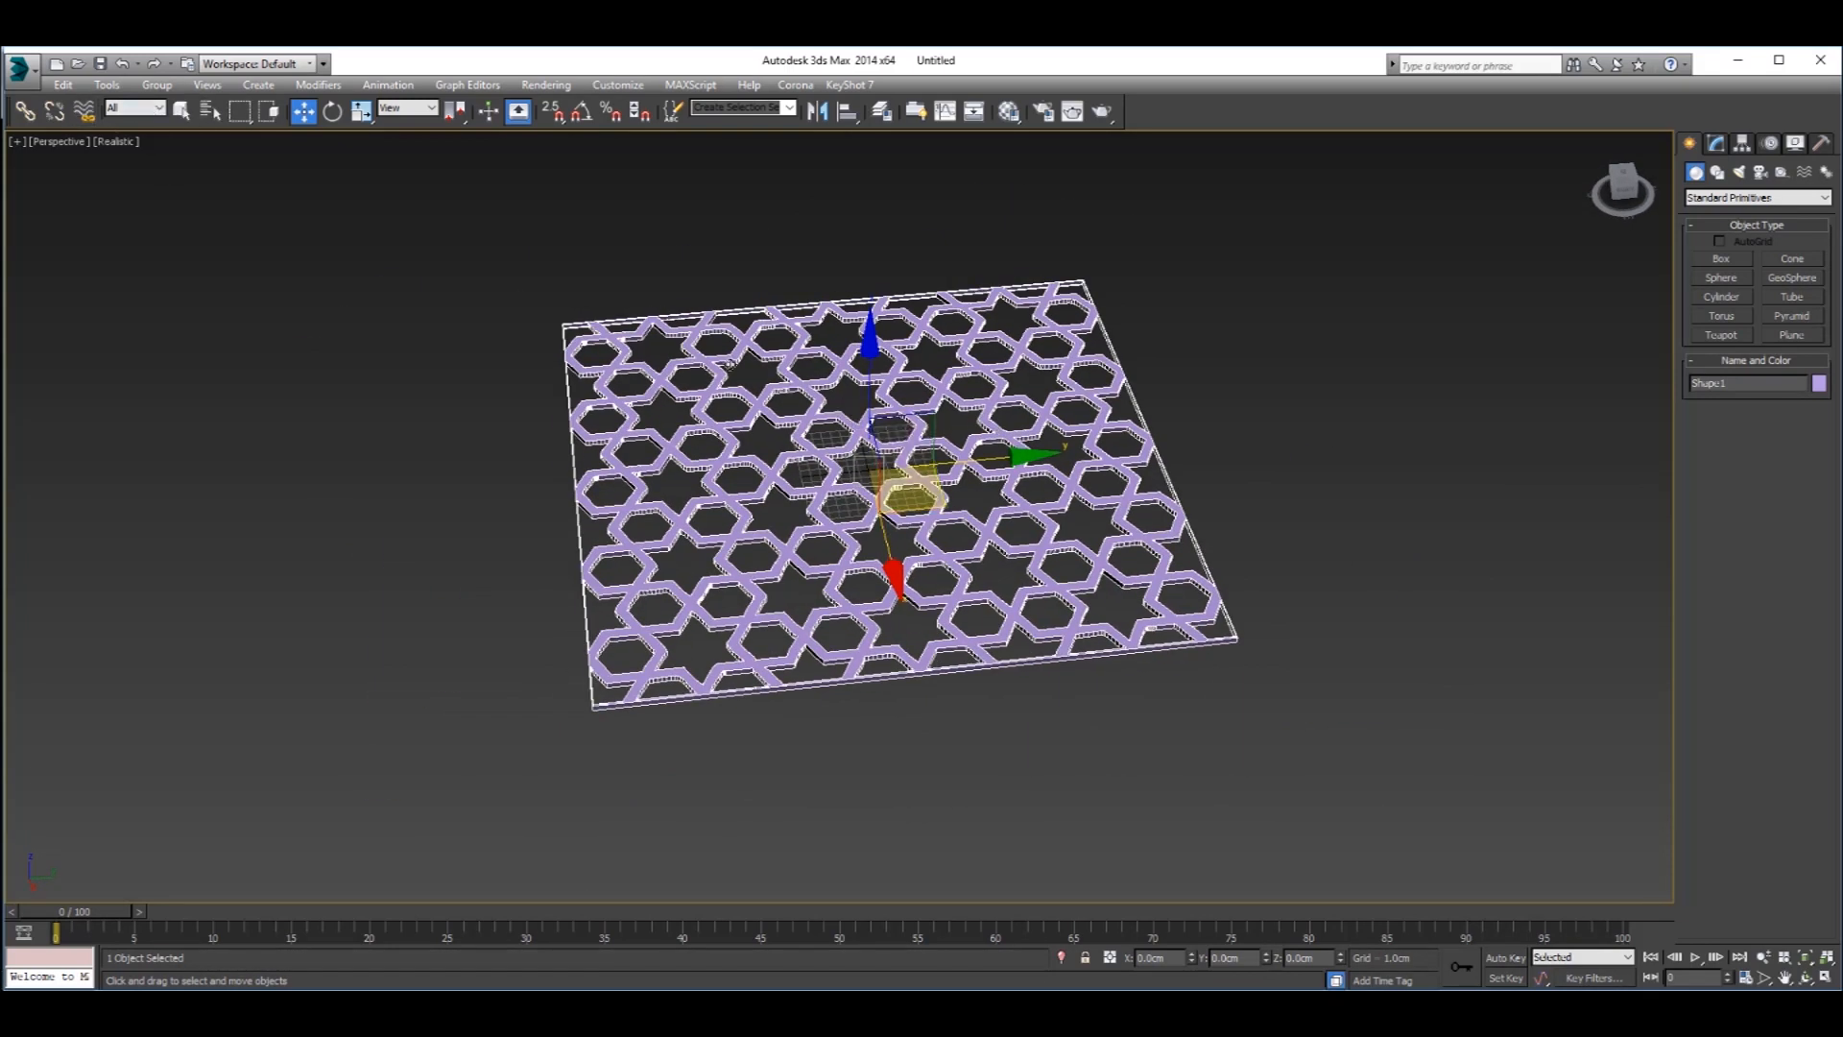
# - Start exporting only the selected lattice and choose the "ask thalis" folder on the Desktop as its destination
pyautogui.click(21, 67)
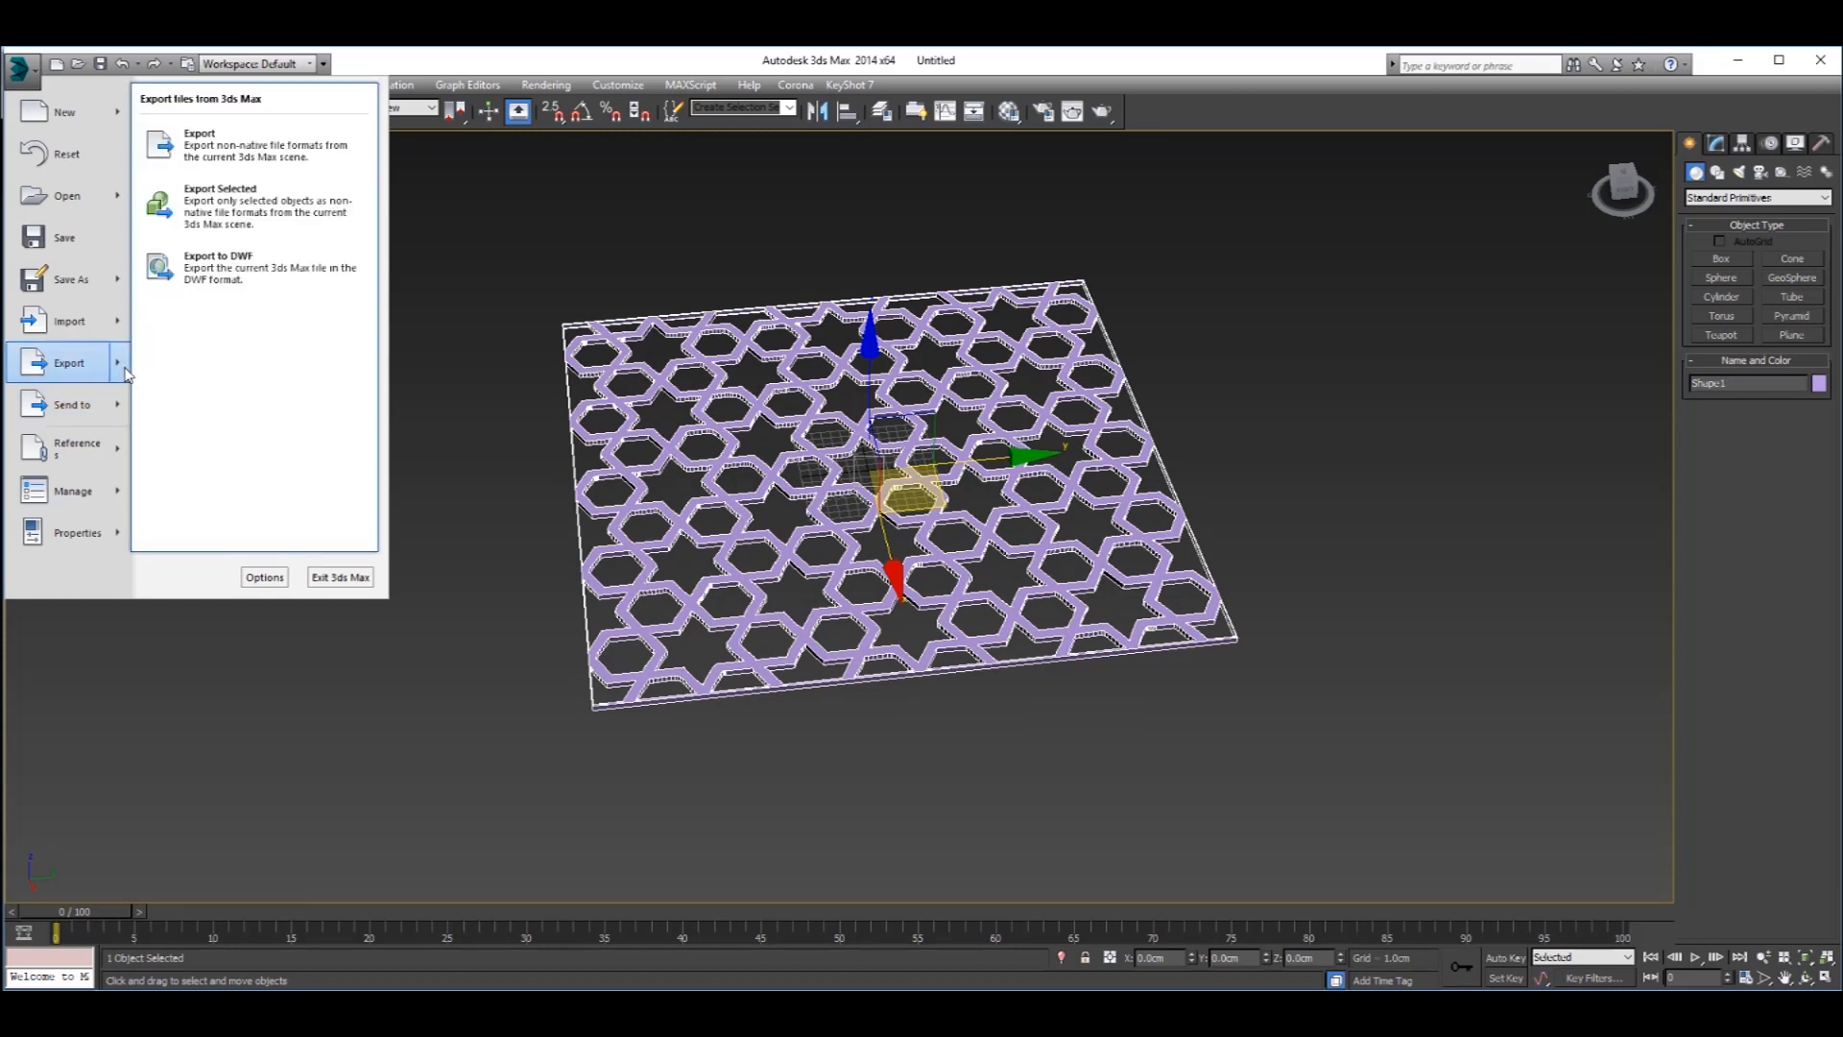
pyautogui.click(96, 365)
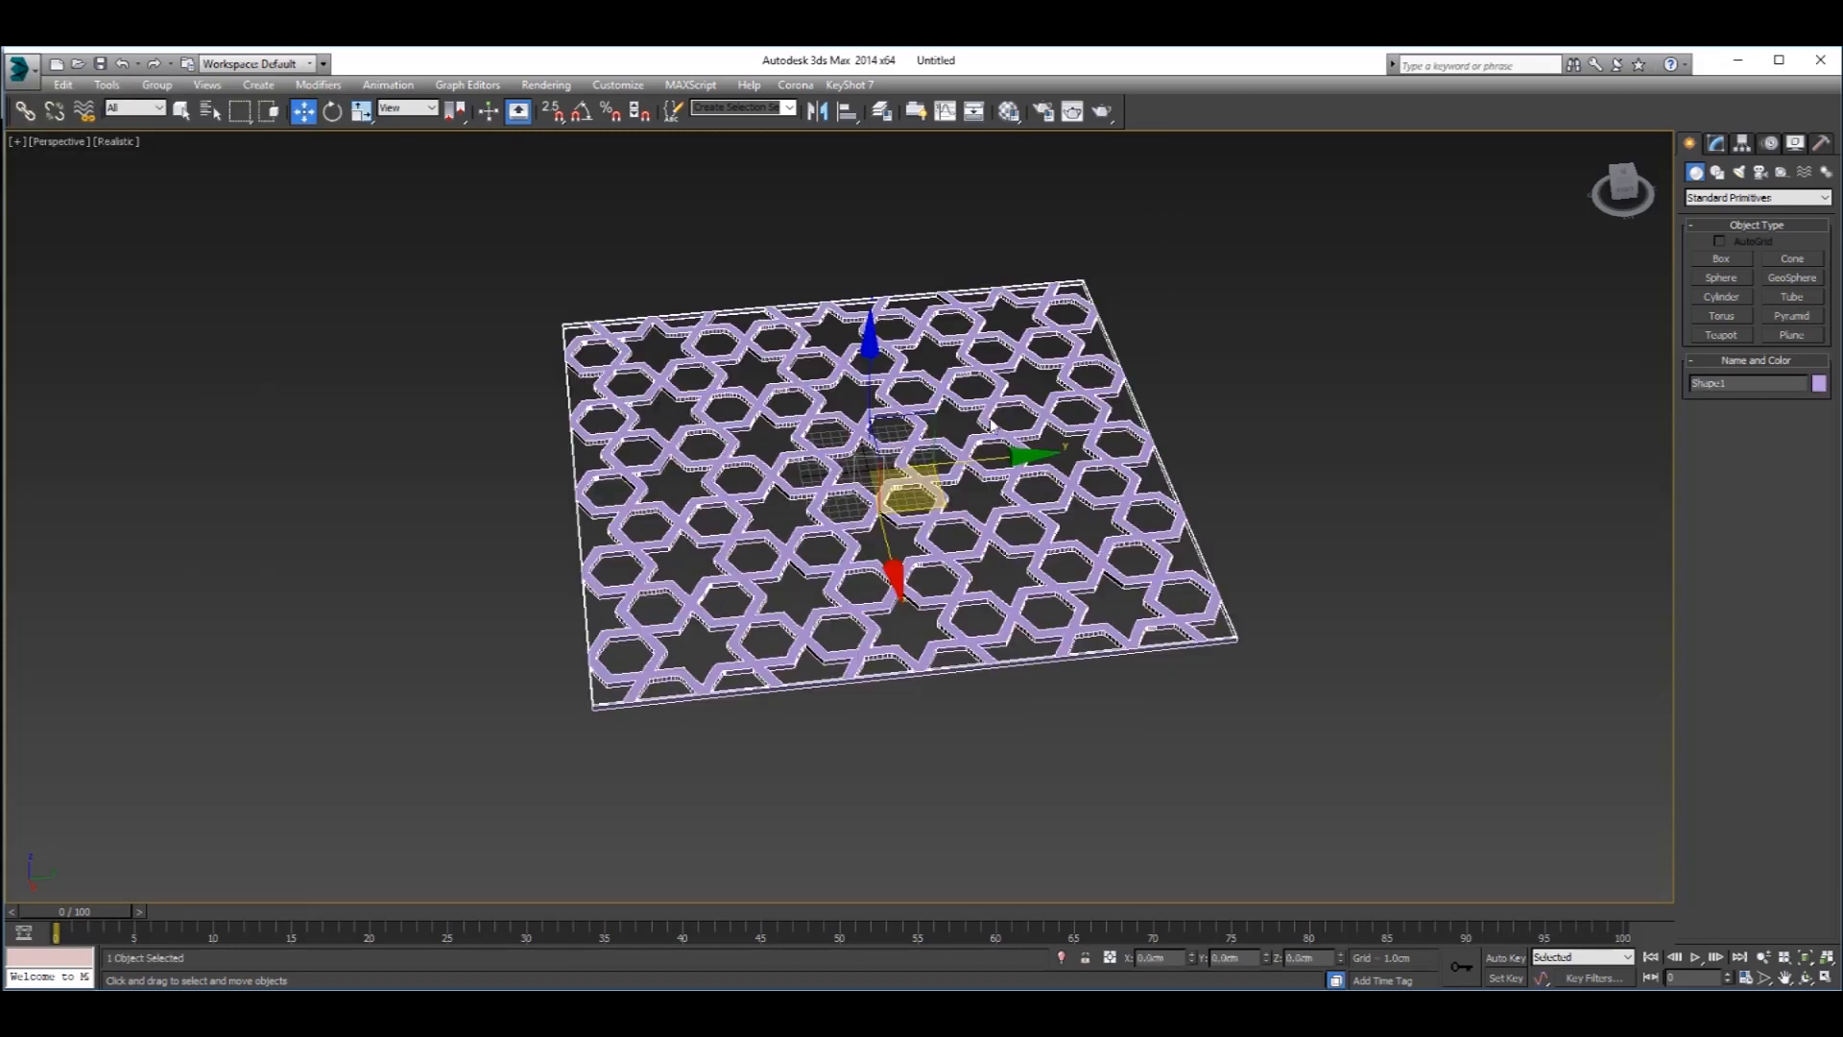
pyautogui.click(24, 84)
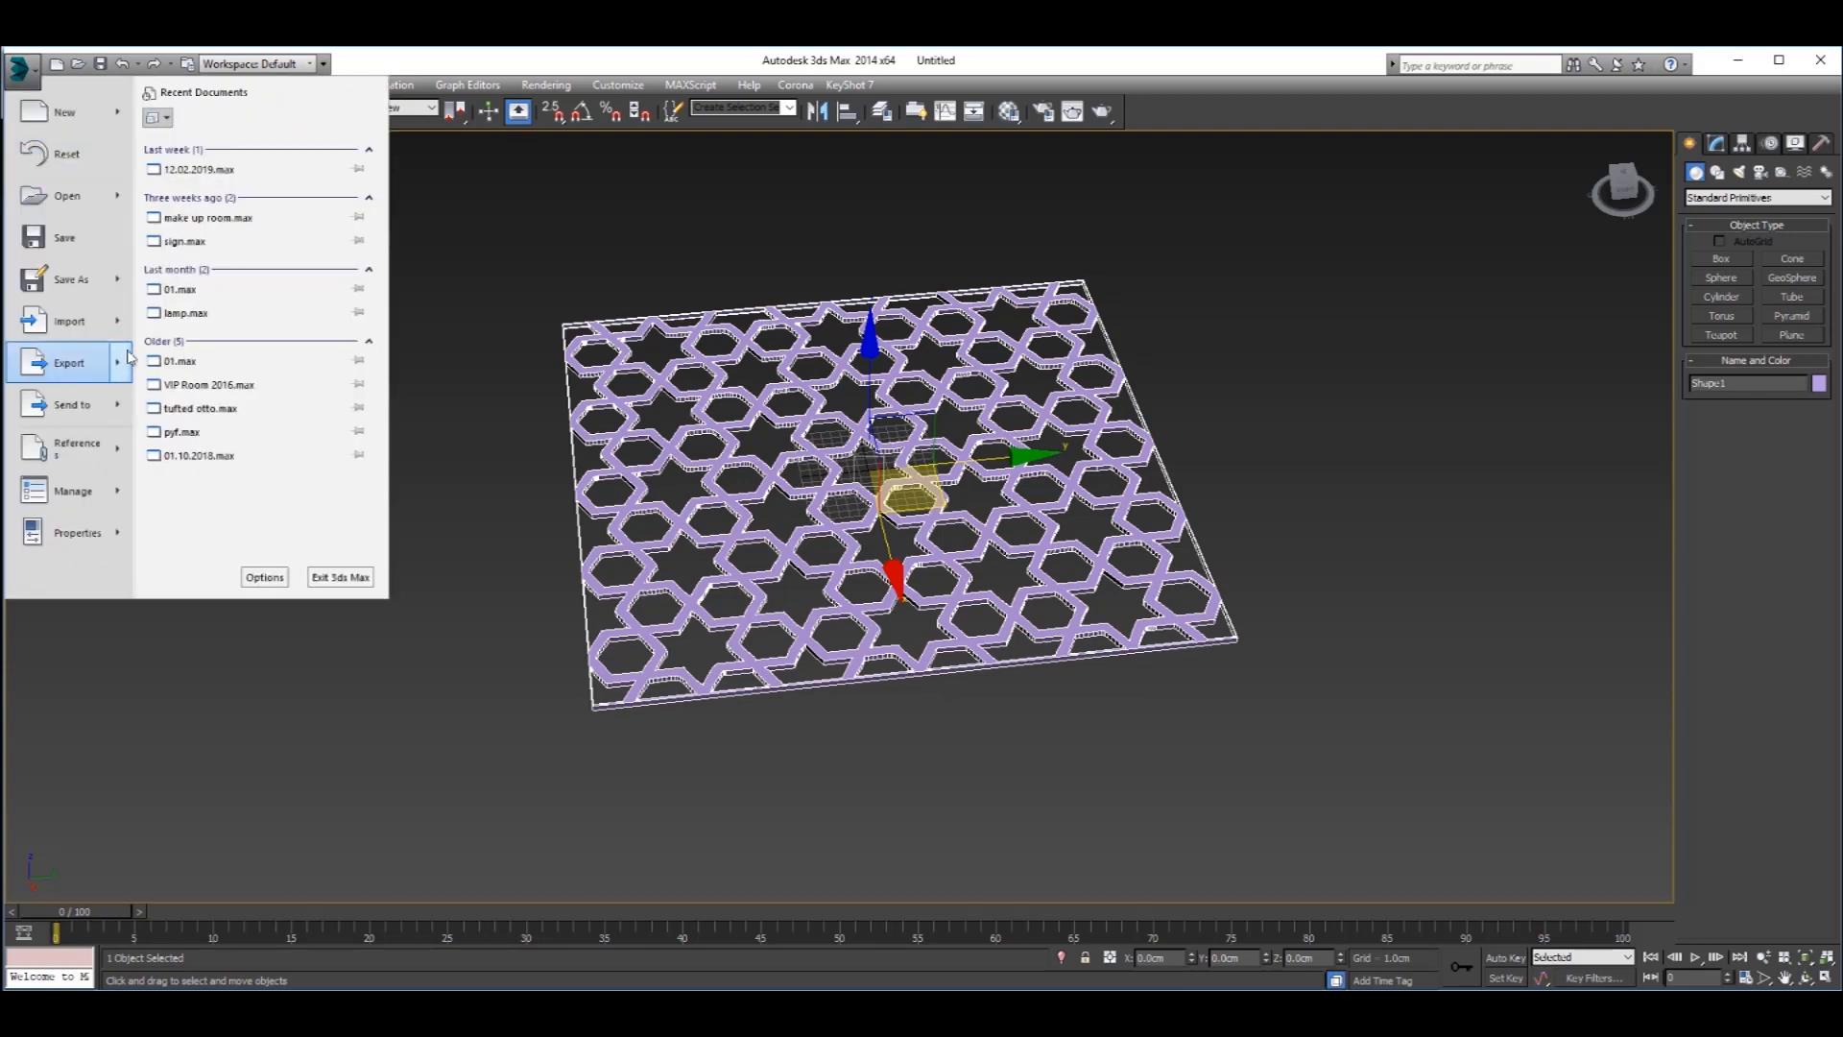
pyautogui.moveTo(115, 369)
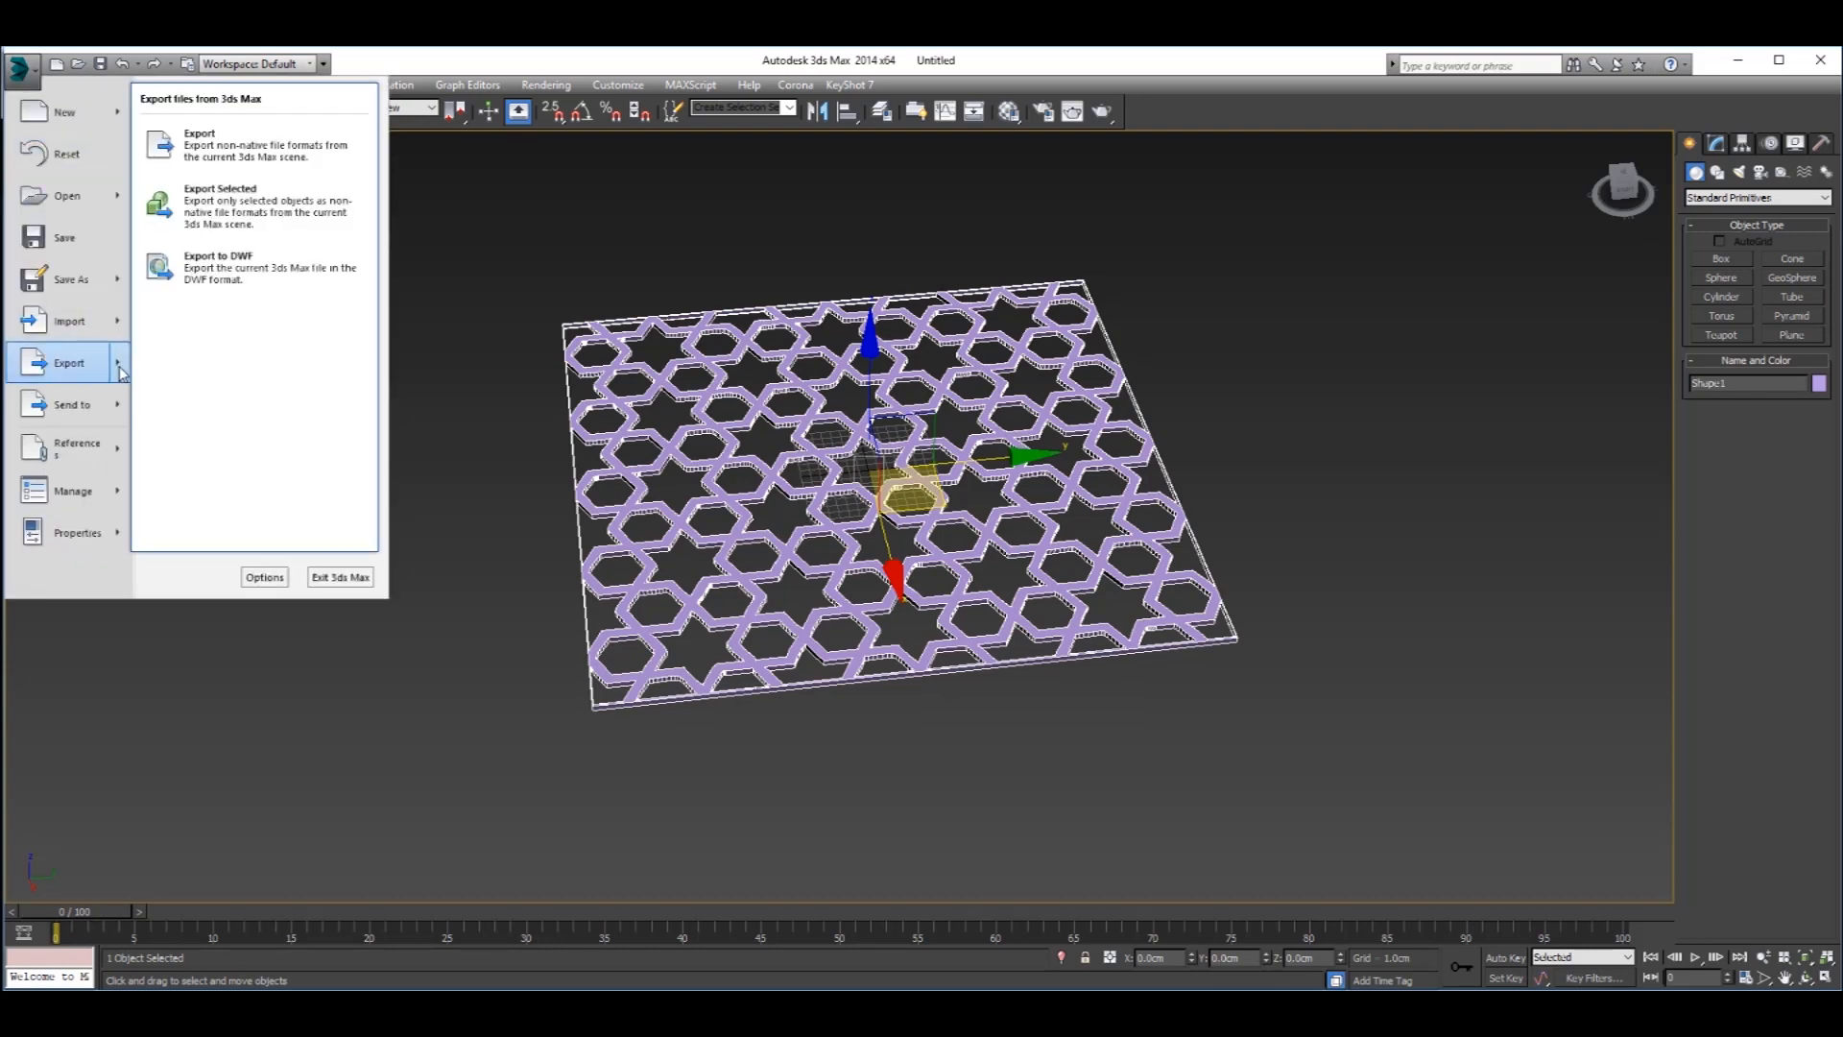
pyautogui.click(228, 198)
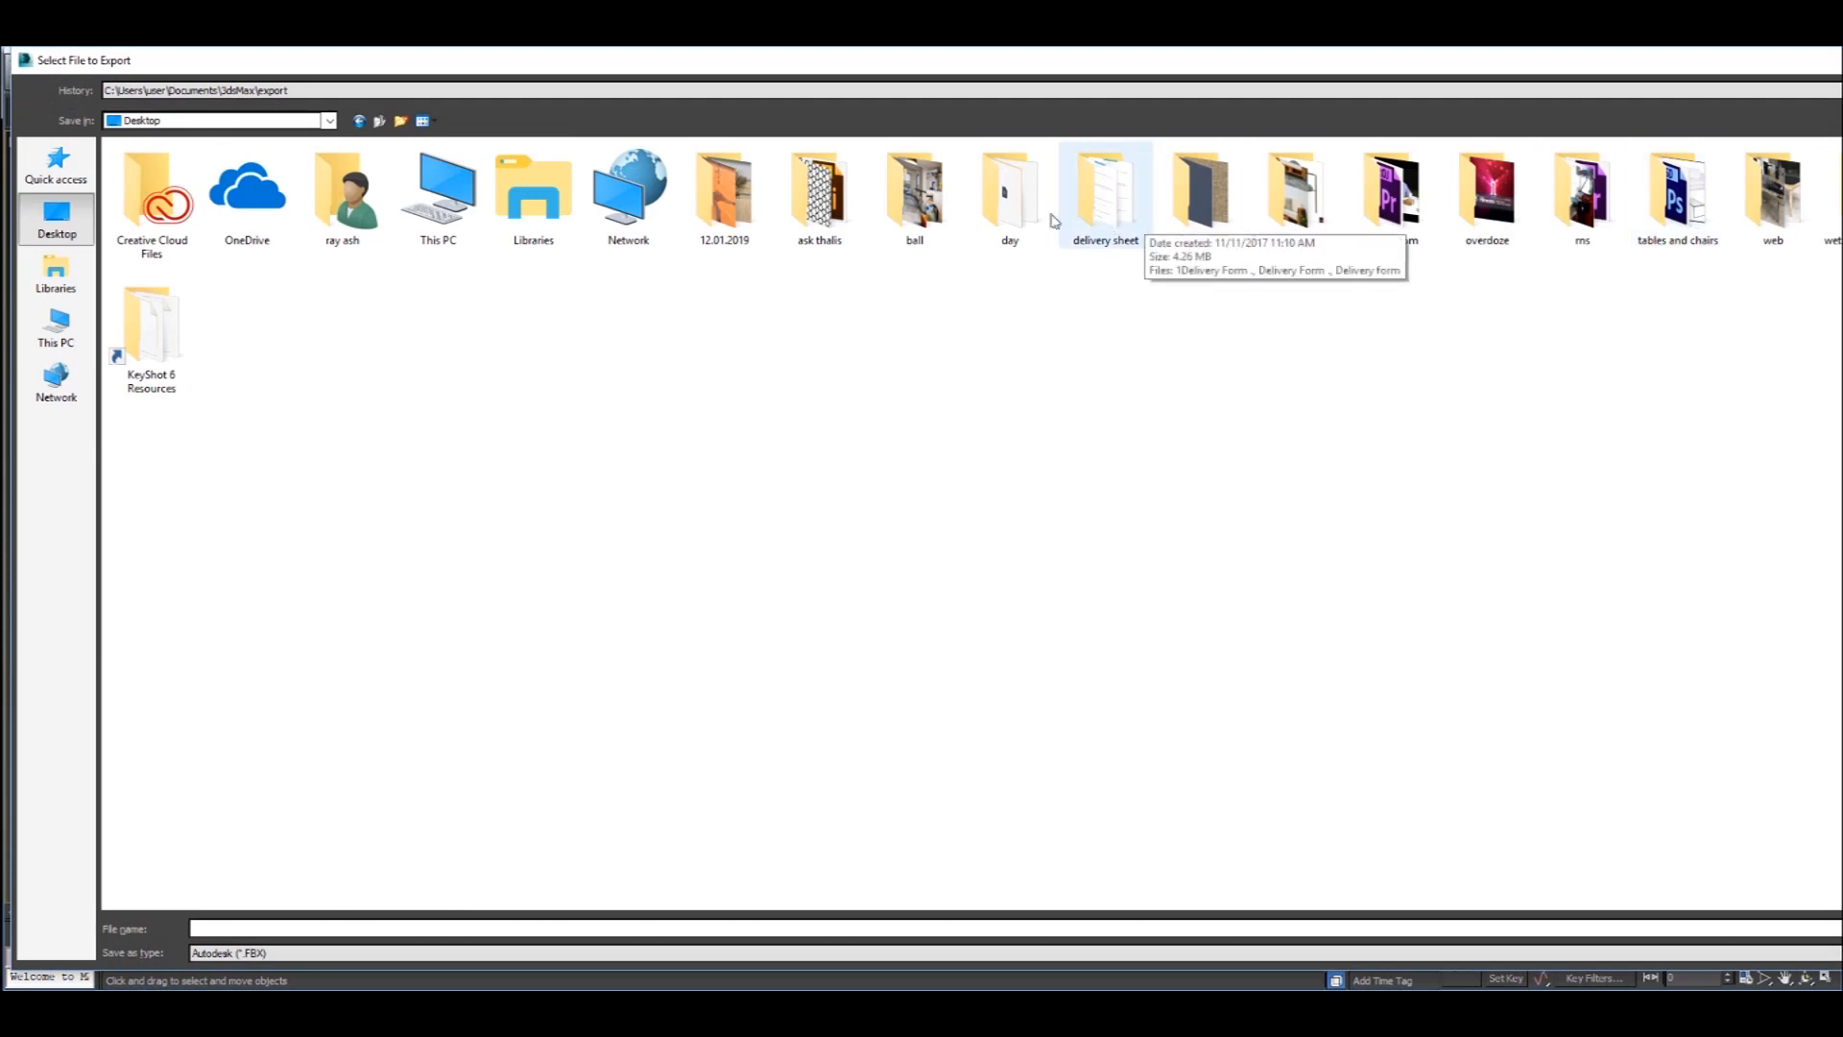
pyautogui.doubleClick(819, 192)
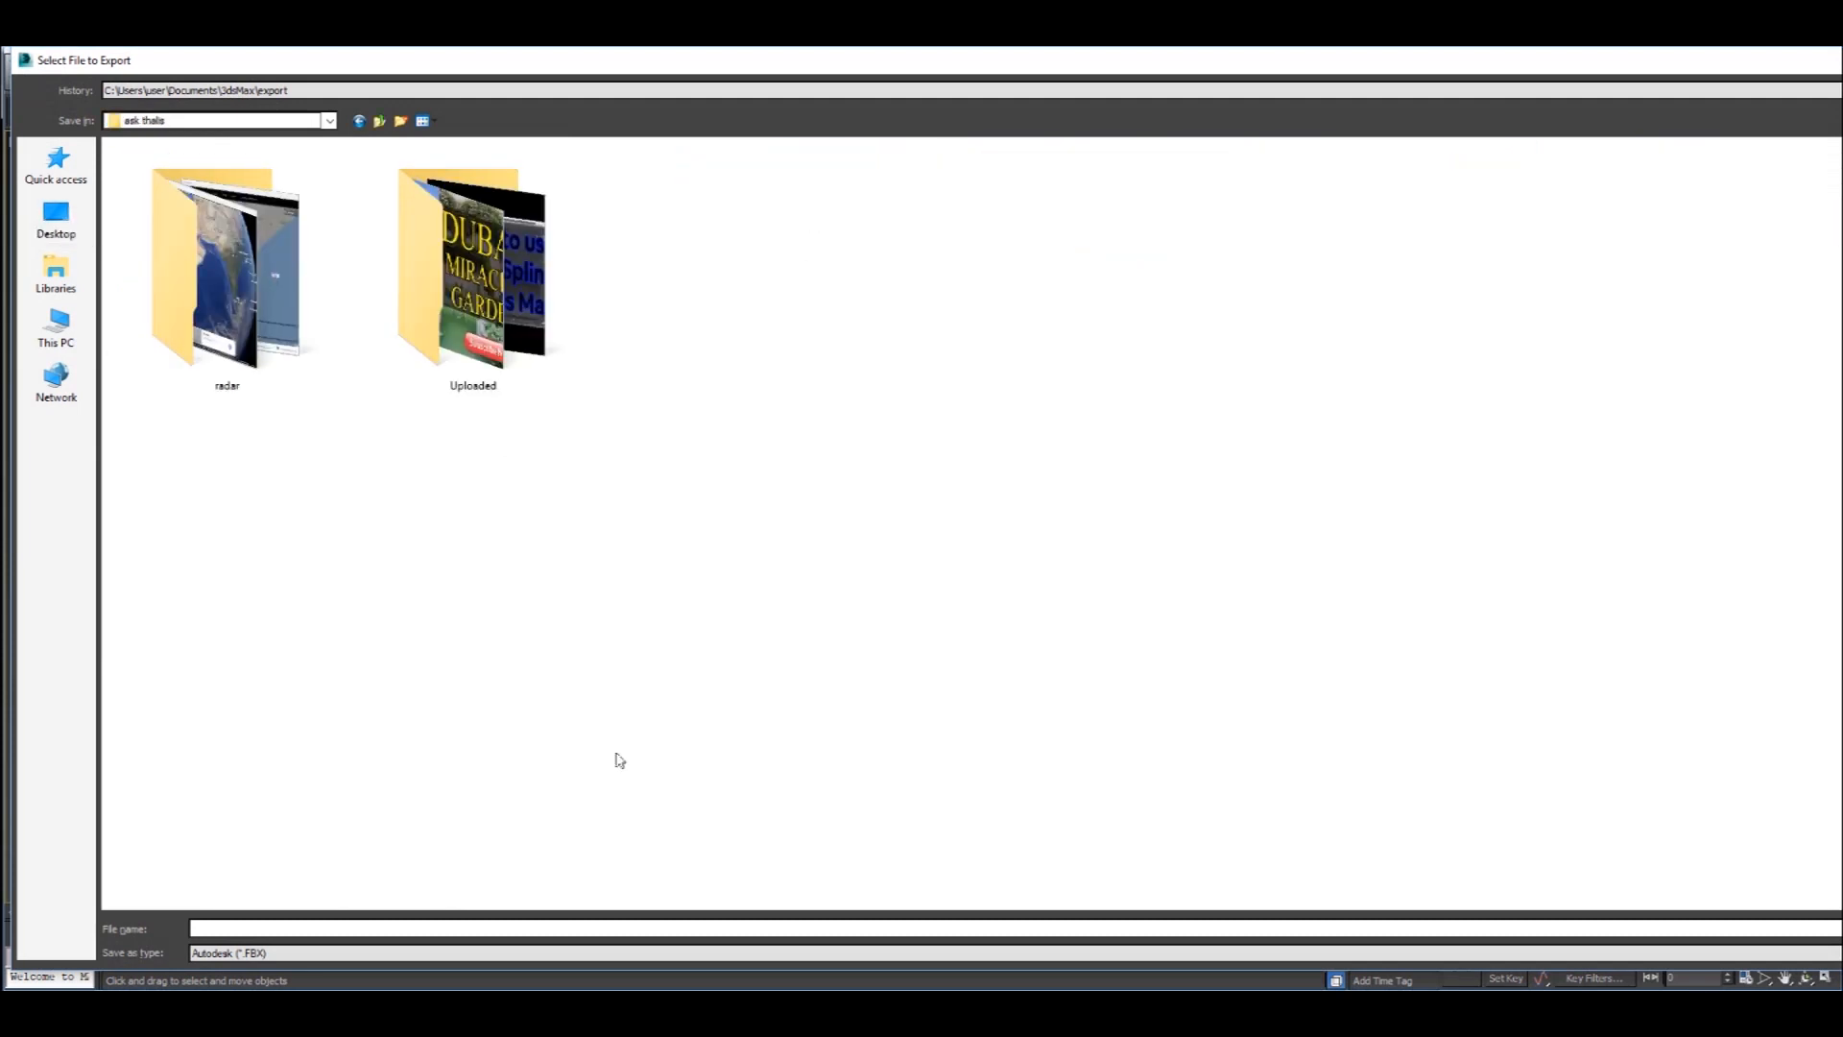
# - Name the export file 01, set its format to OBJ and save it
pyautogui.write('01')
pyautogui.click(276, 928)
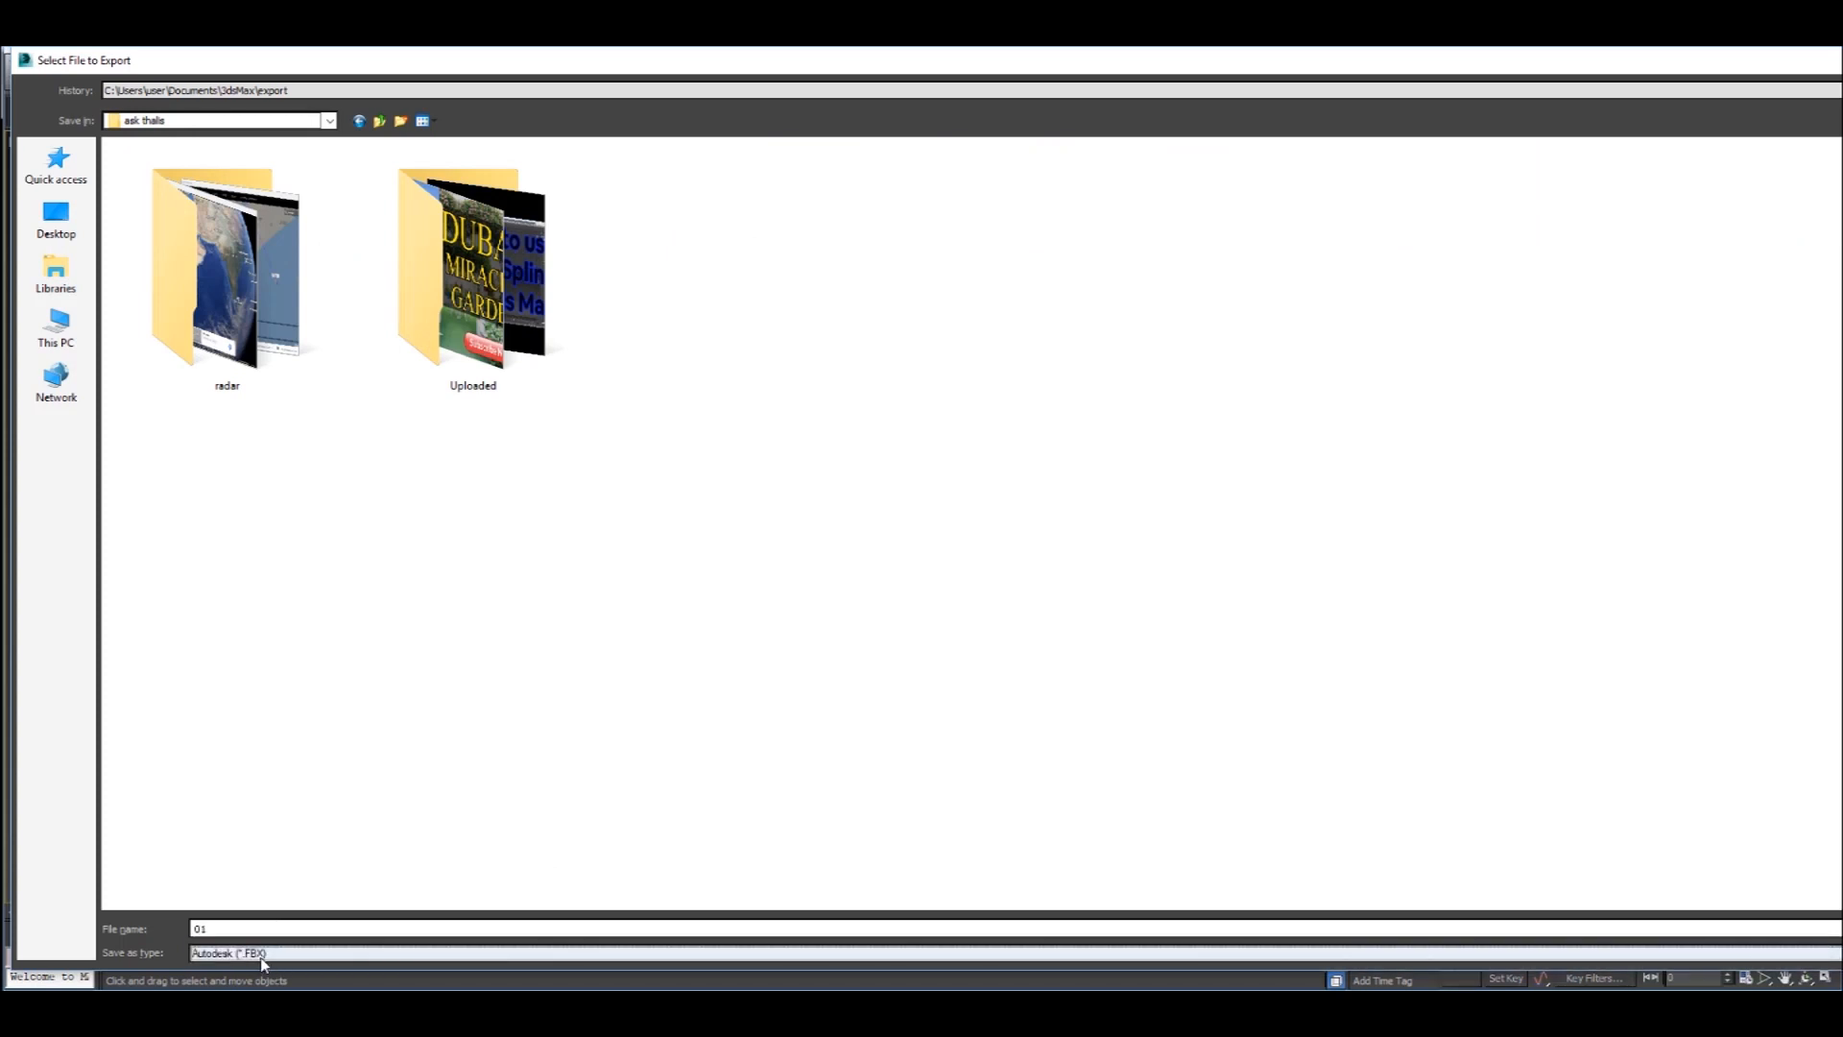
pyautogui.click(261, 956)
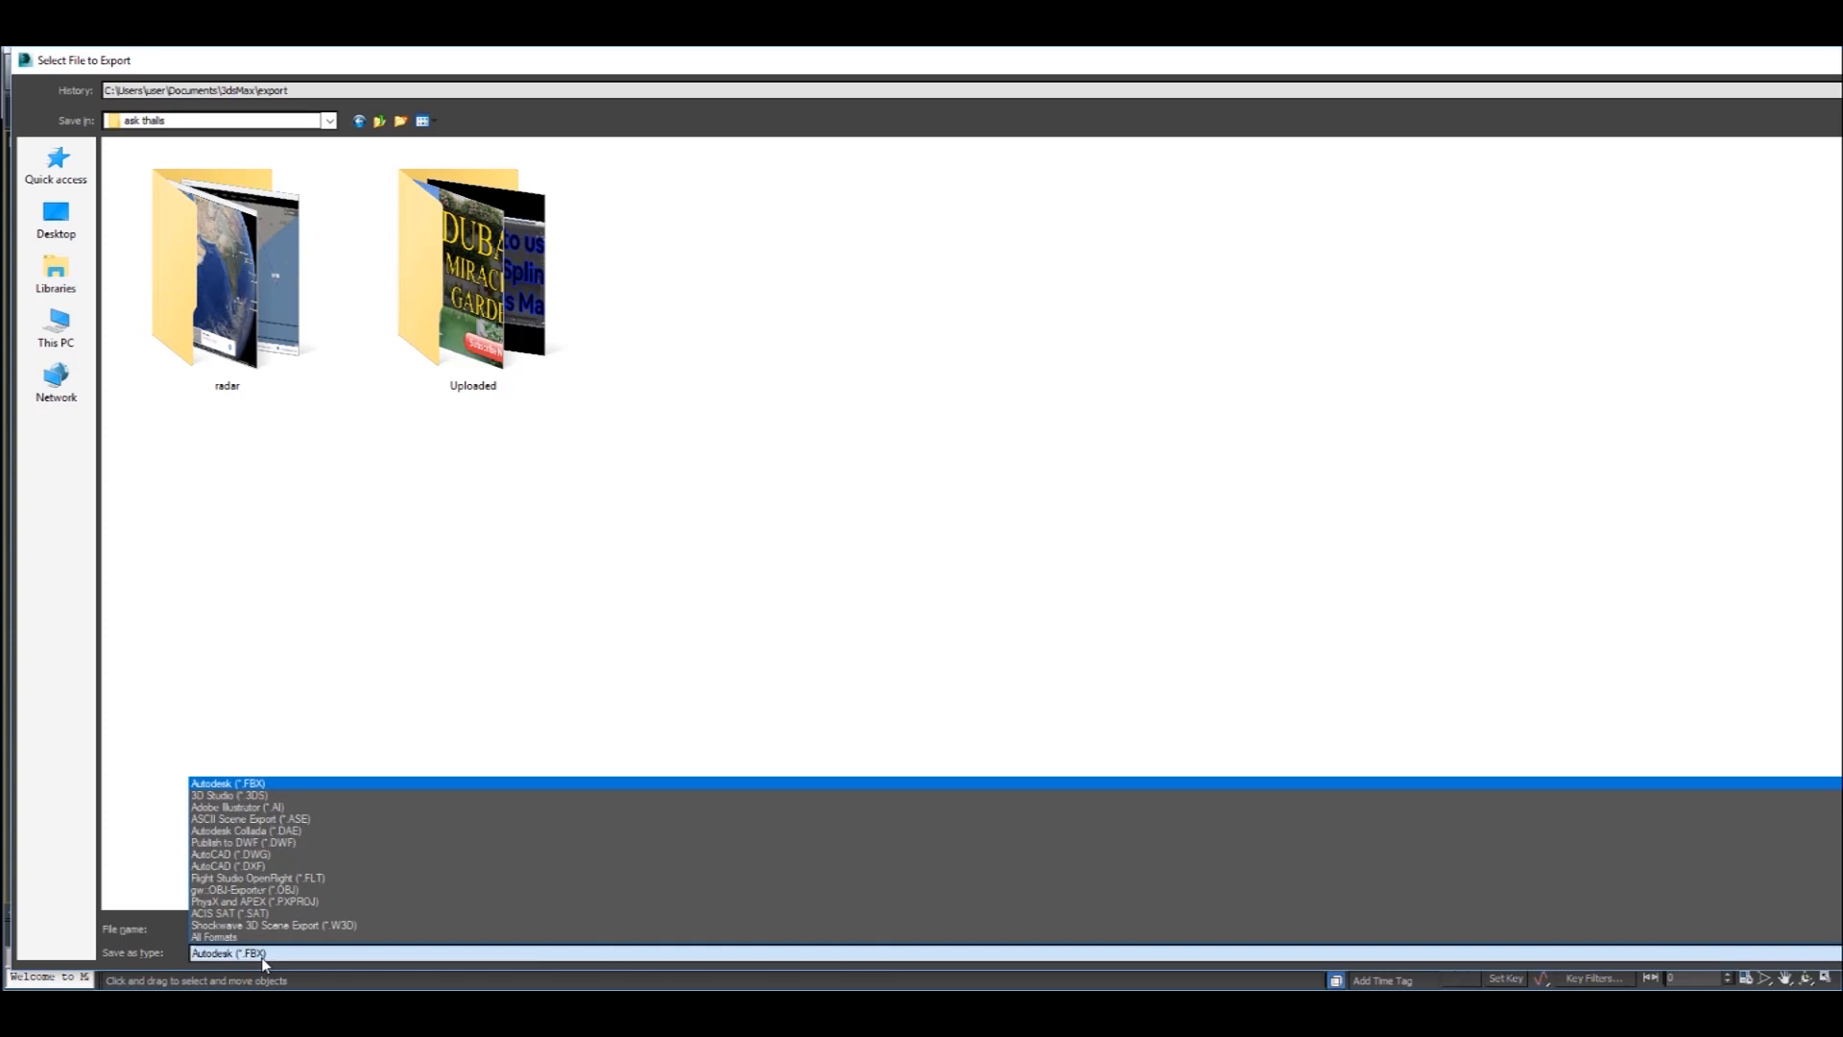
pyautogui.click(286, 891)
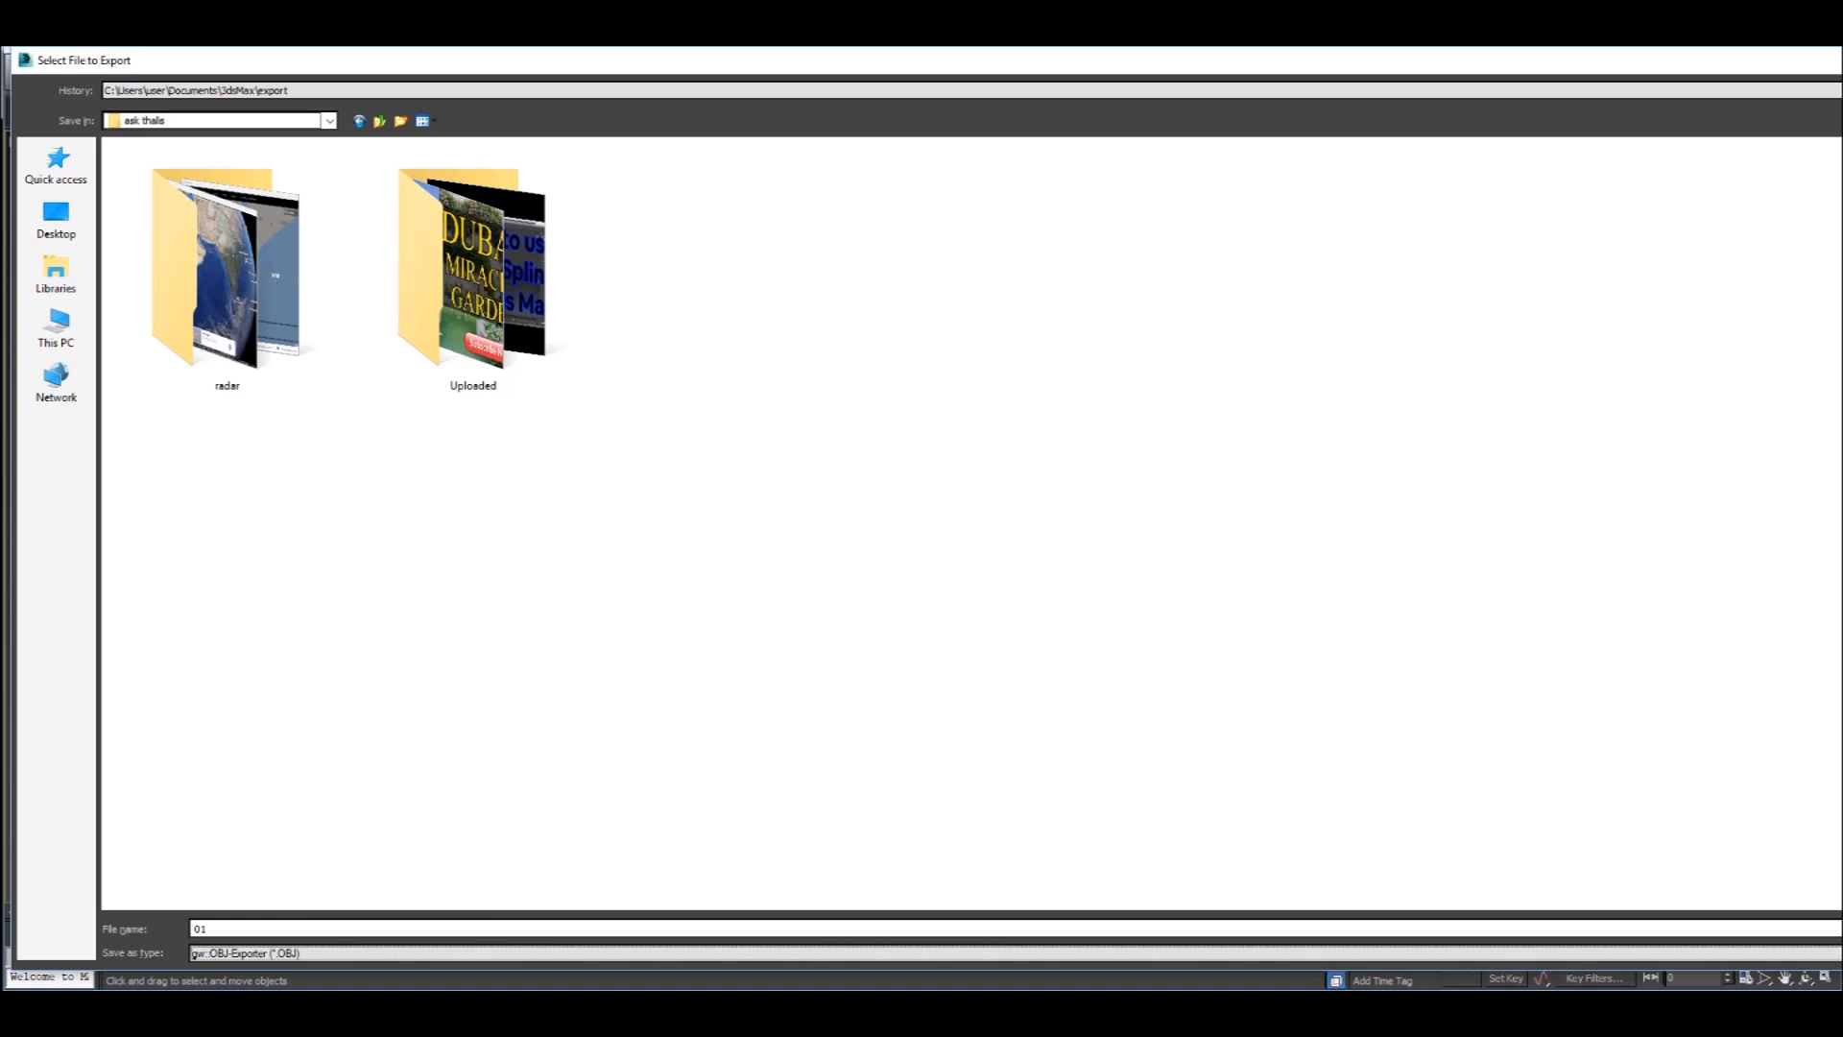
pyautogui.press('Return')
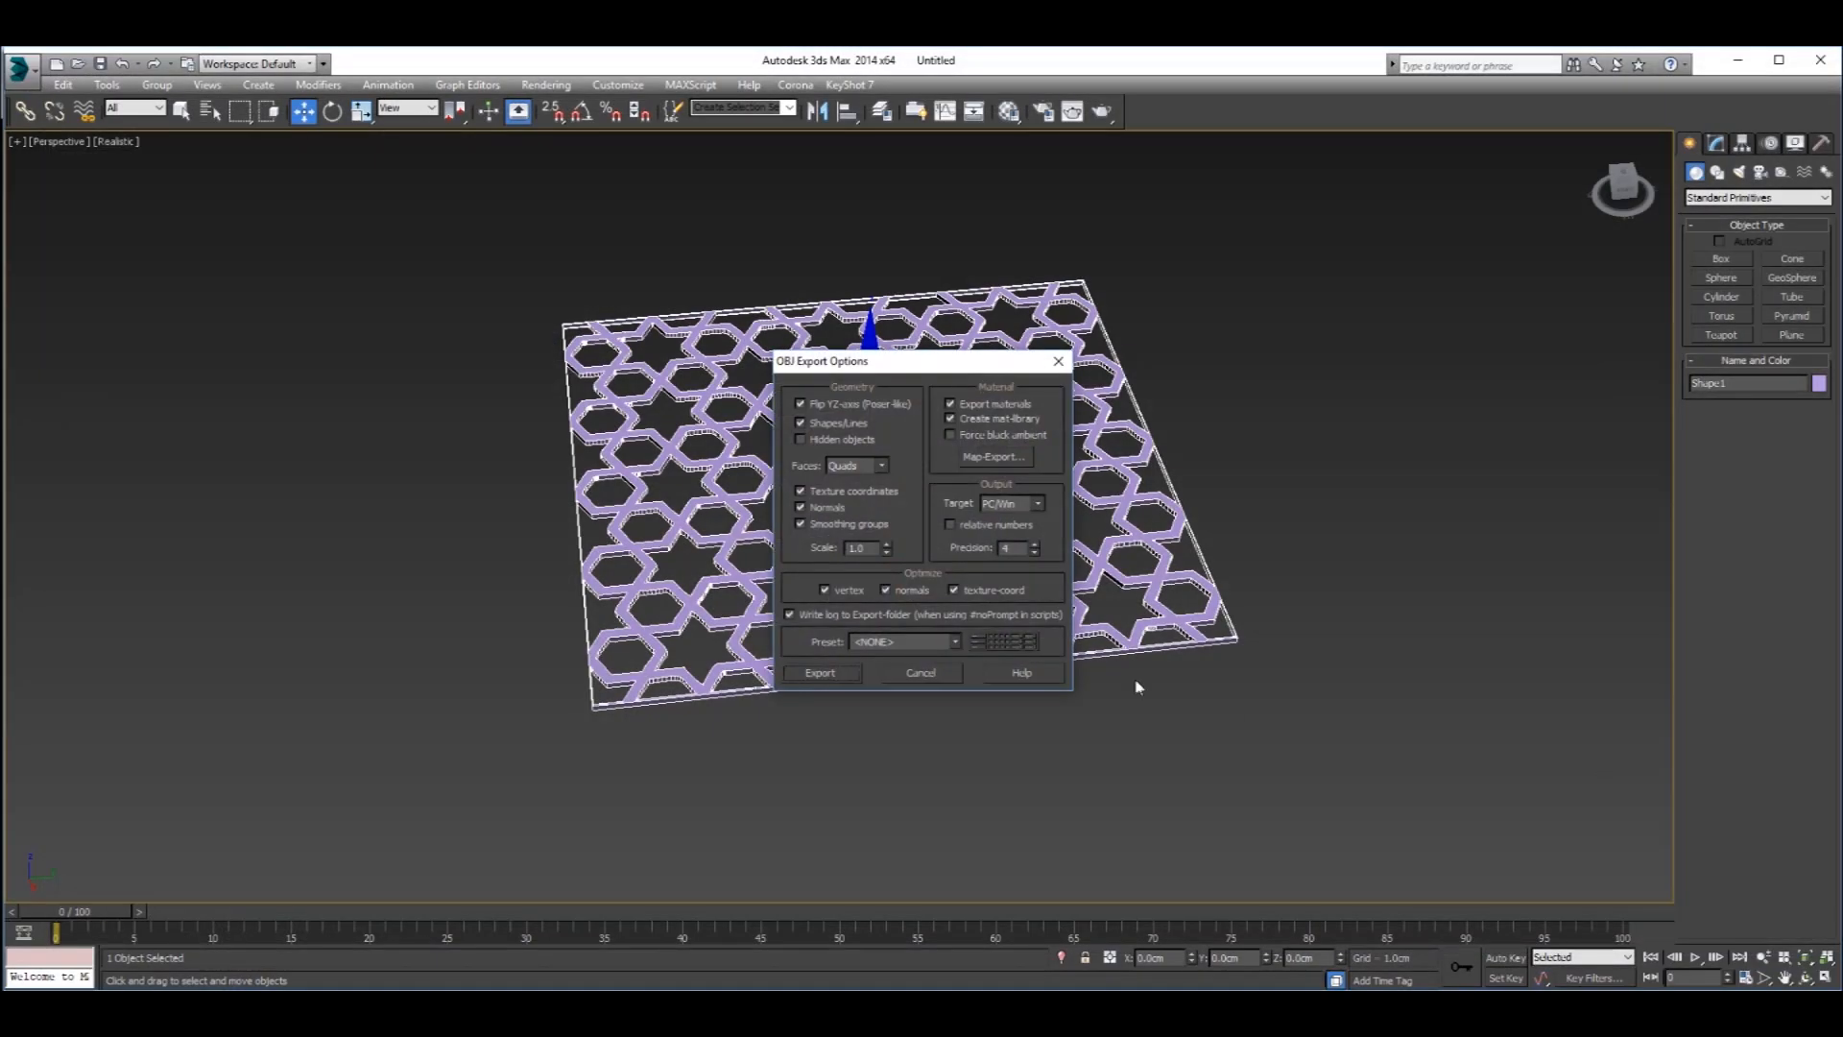
# - Export the lattice with the offered OBJ export options and close the export statistics
pyautogui.moveTo(920, 363); pyautogui.dragTo(911, 323)
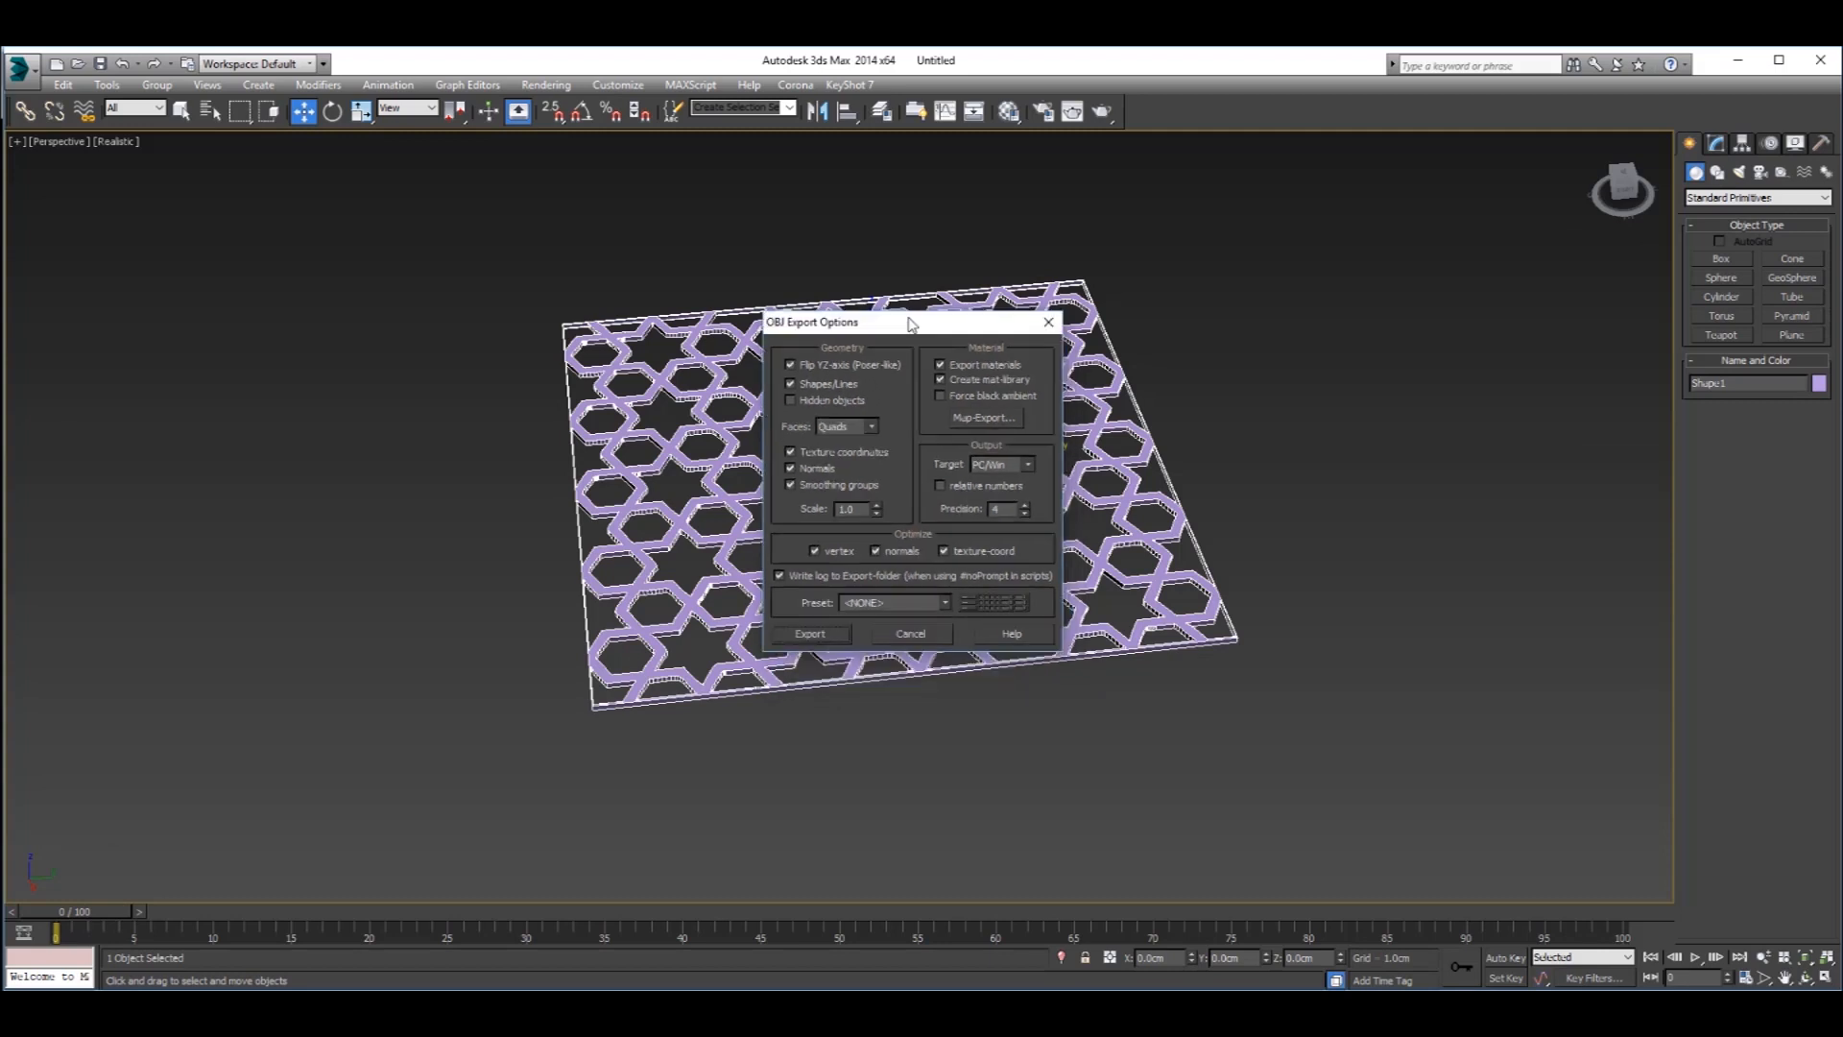
pyautogui.click(811, 634)
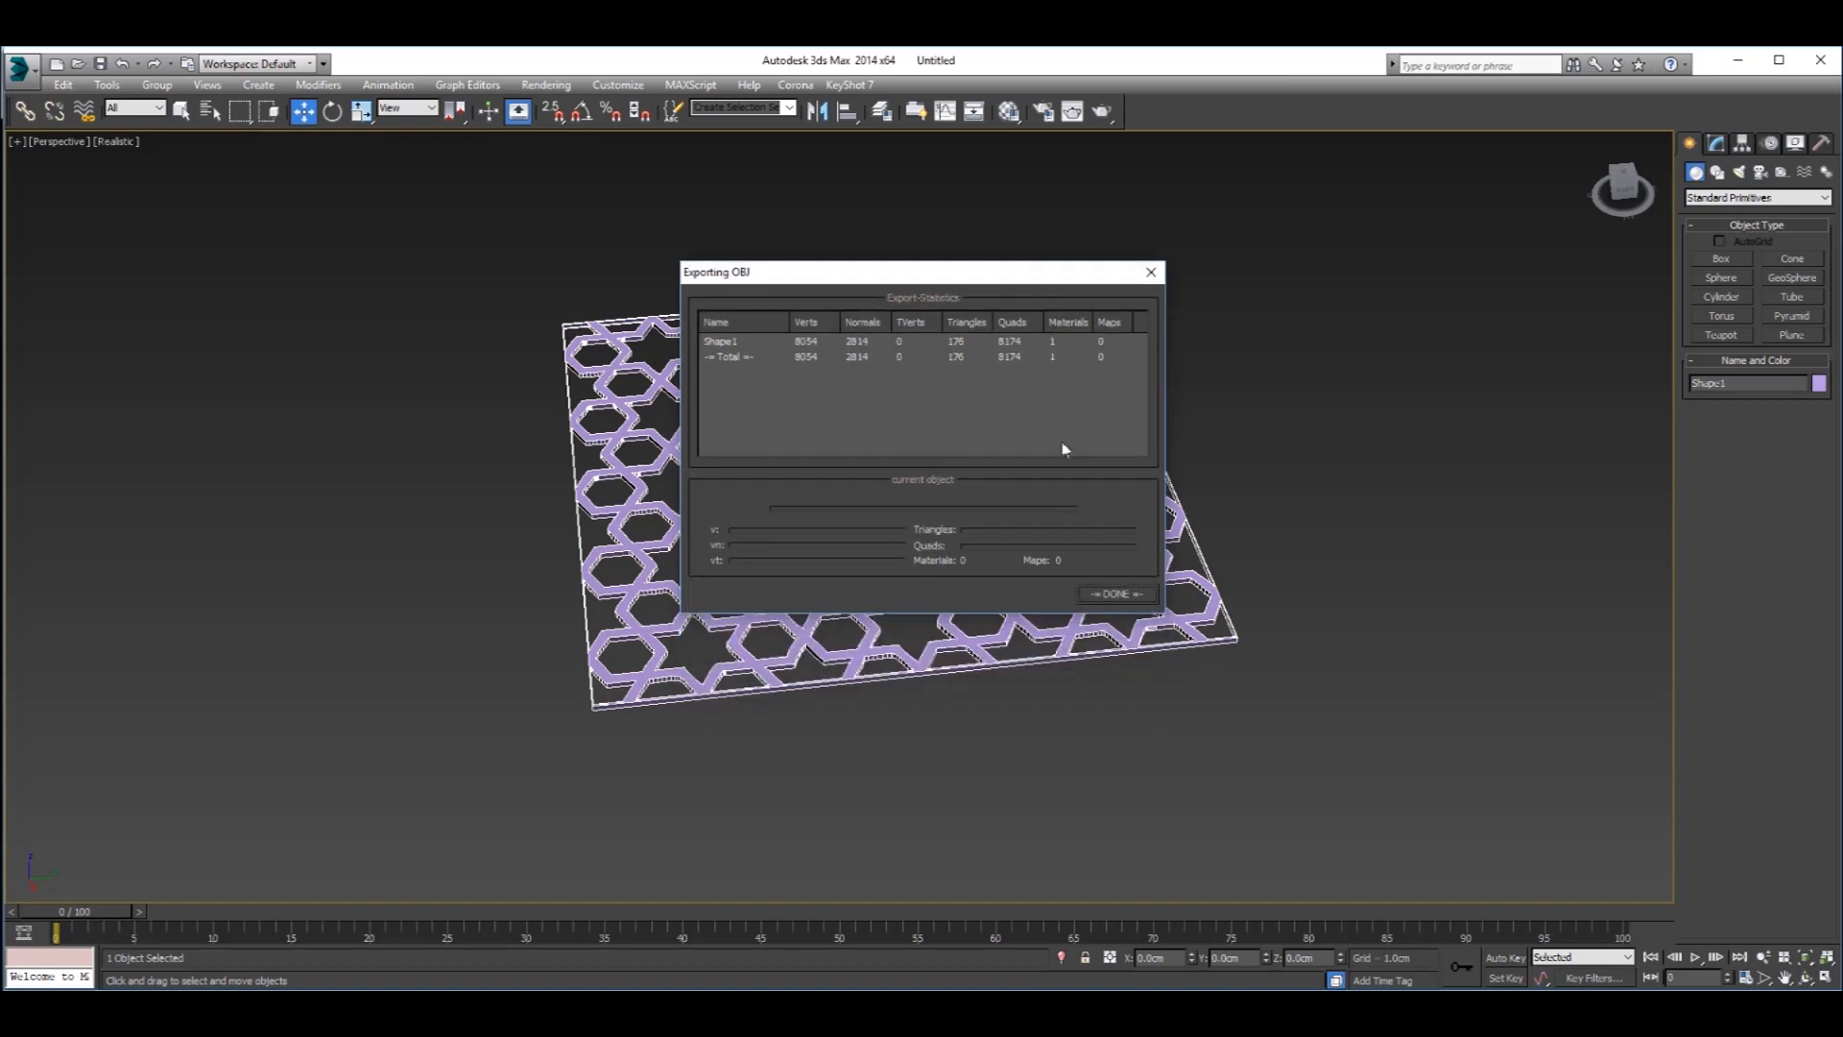
pyautogui.click(1117, 599)
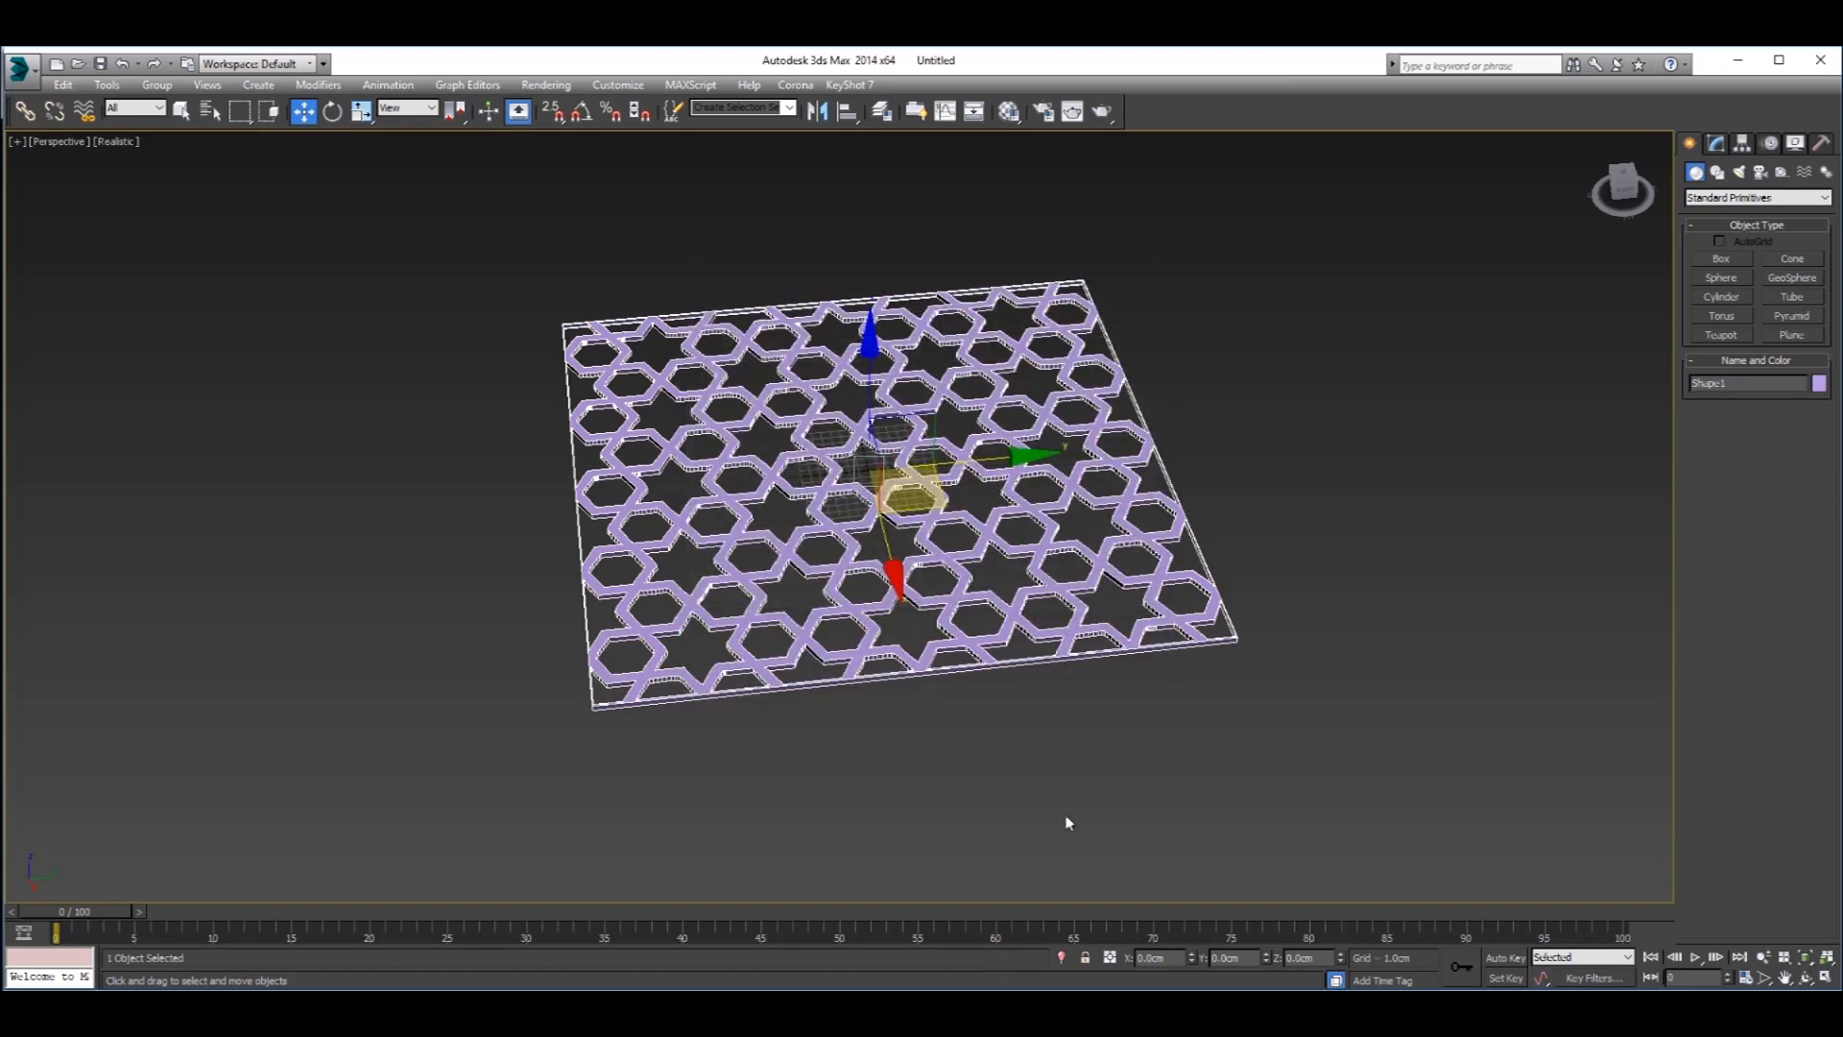
# - Deselect the lattice and check the whole panel in the Perspective viewport
pyautogui.moveTo(1023, 676); pyautogui.dragTo(1021, 728, button='middle')
pyautogui.scroll(-1, 1066, 721)
pyautogui.click(1315, 566)
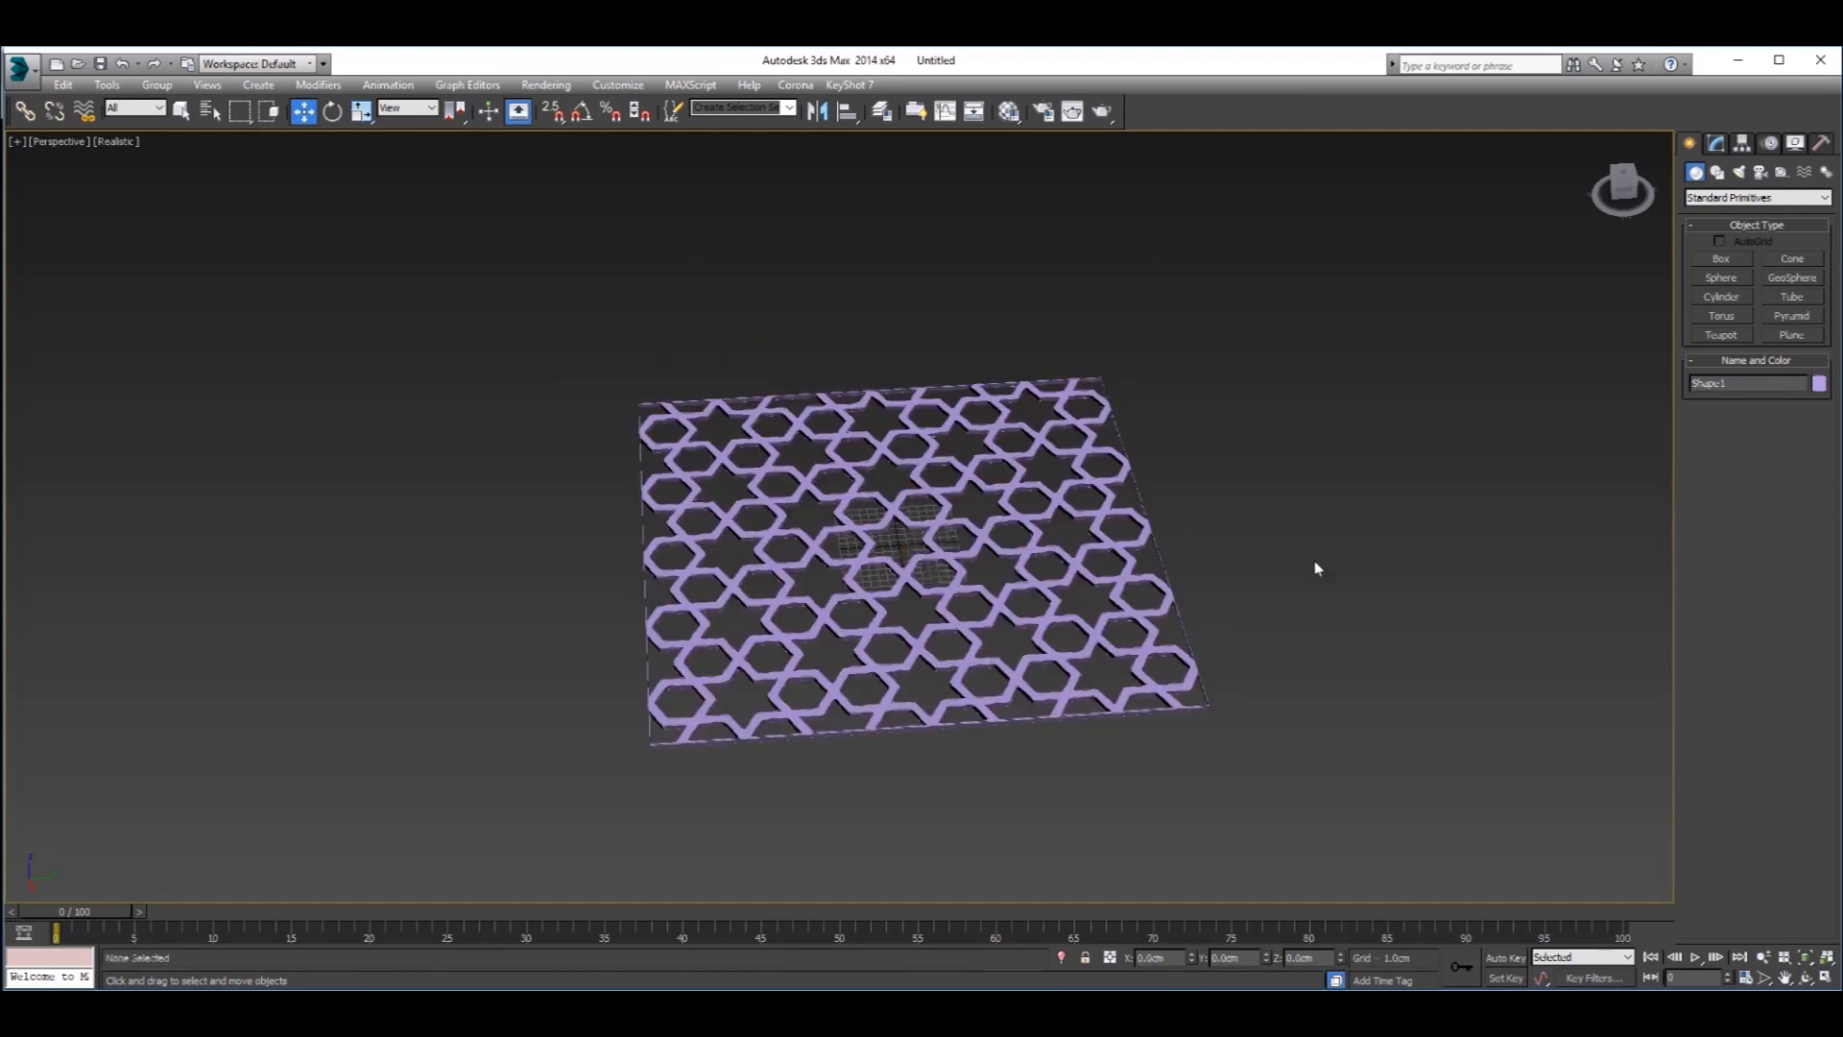
pyautogui.scroll(3, 966, 662)
pyautogui.moveTo(965, 664); pyautogui.dragTo(959, 664, button='middle')
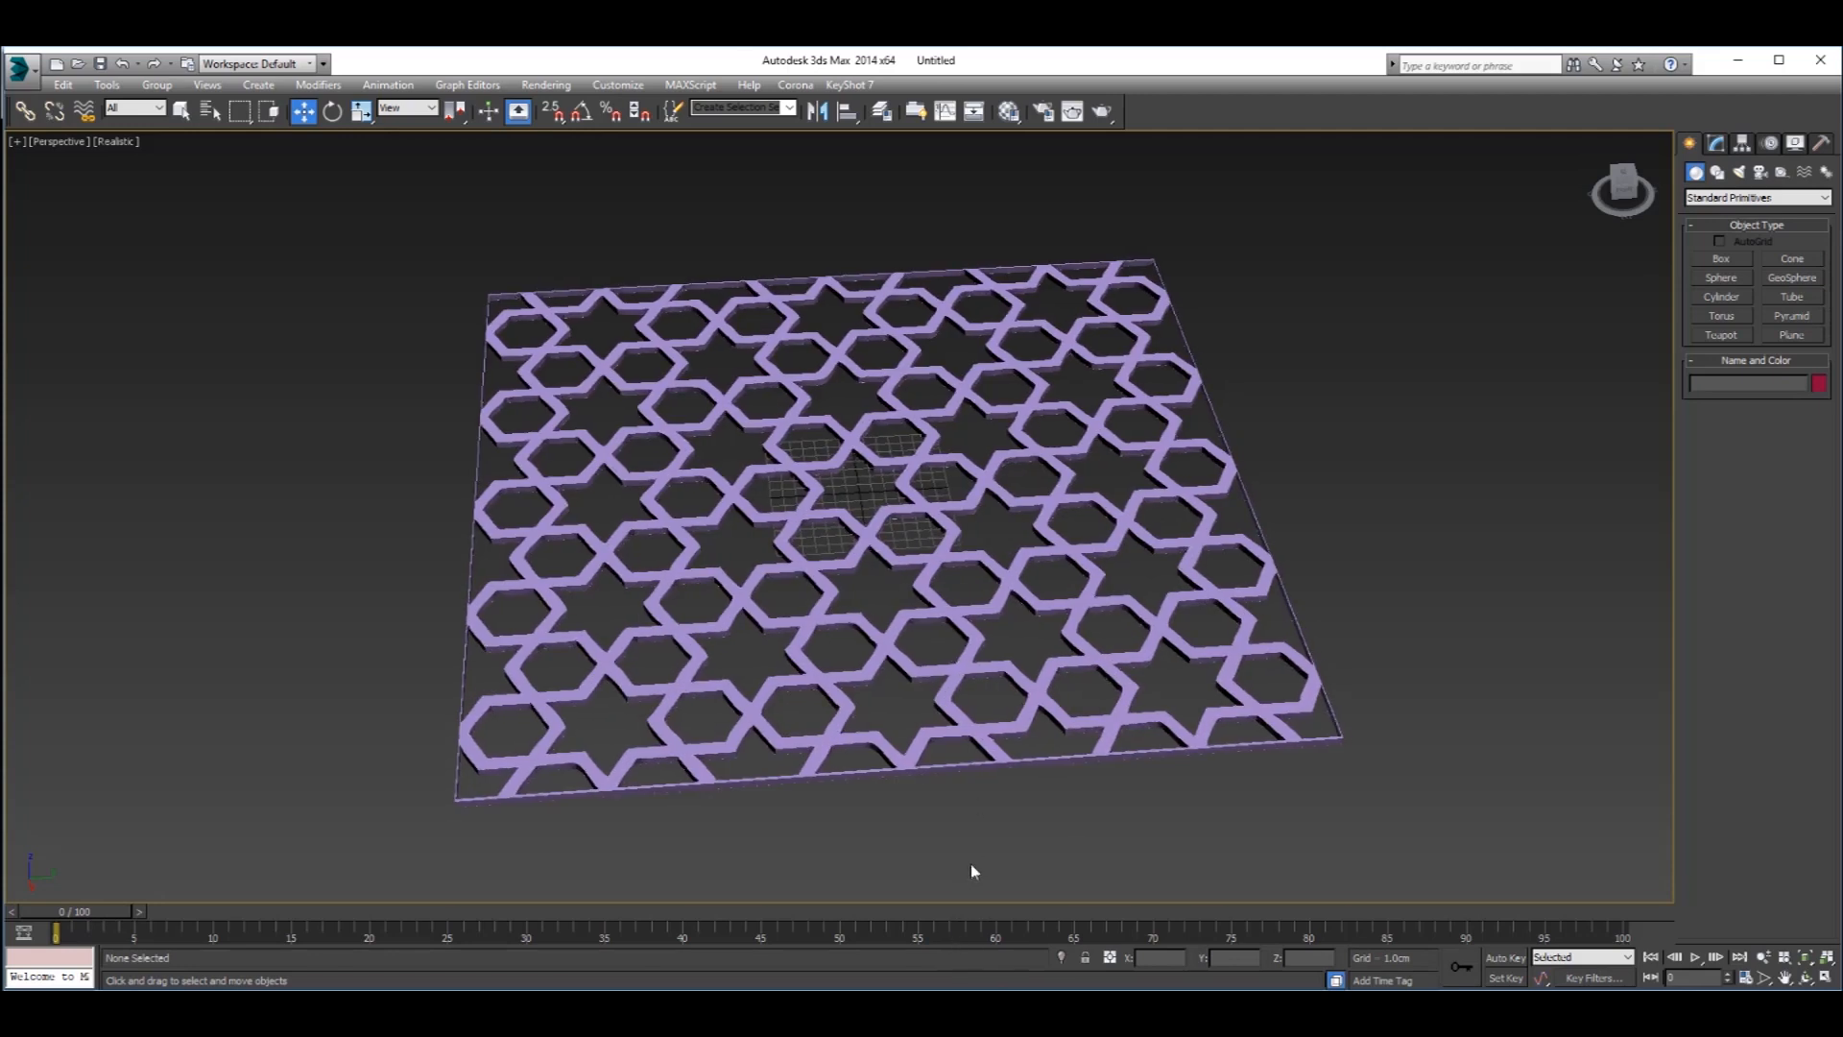
# - Switch to KeyShot and start importing a model file into the empty scene
pyautogui.hotkey('alt', 'Tab')
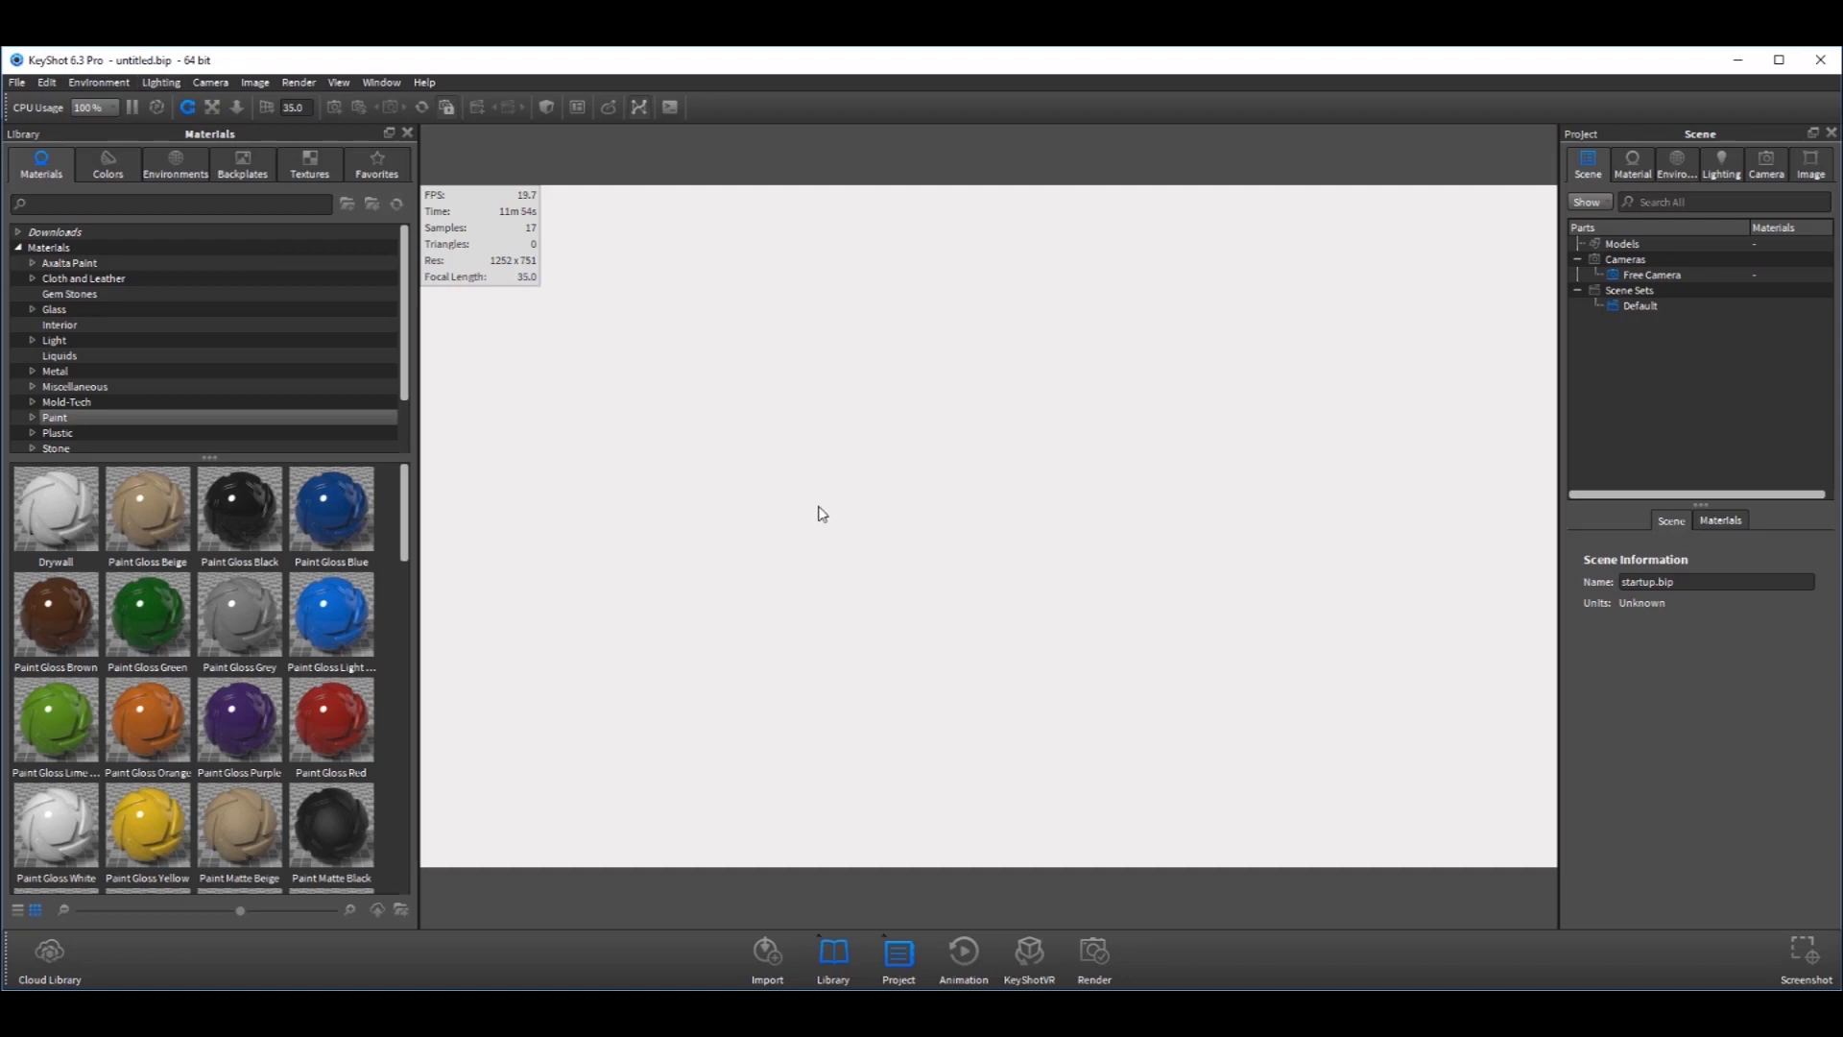
pyautogui.click(17, 83)
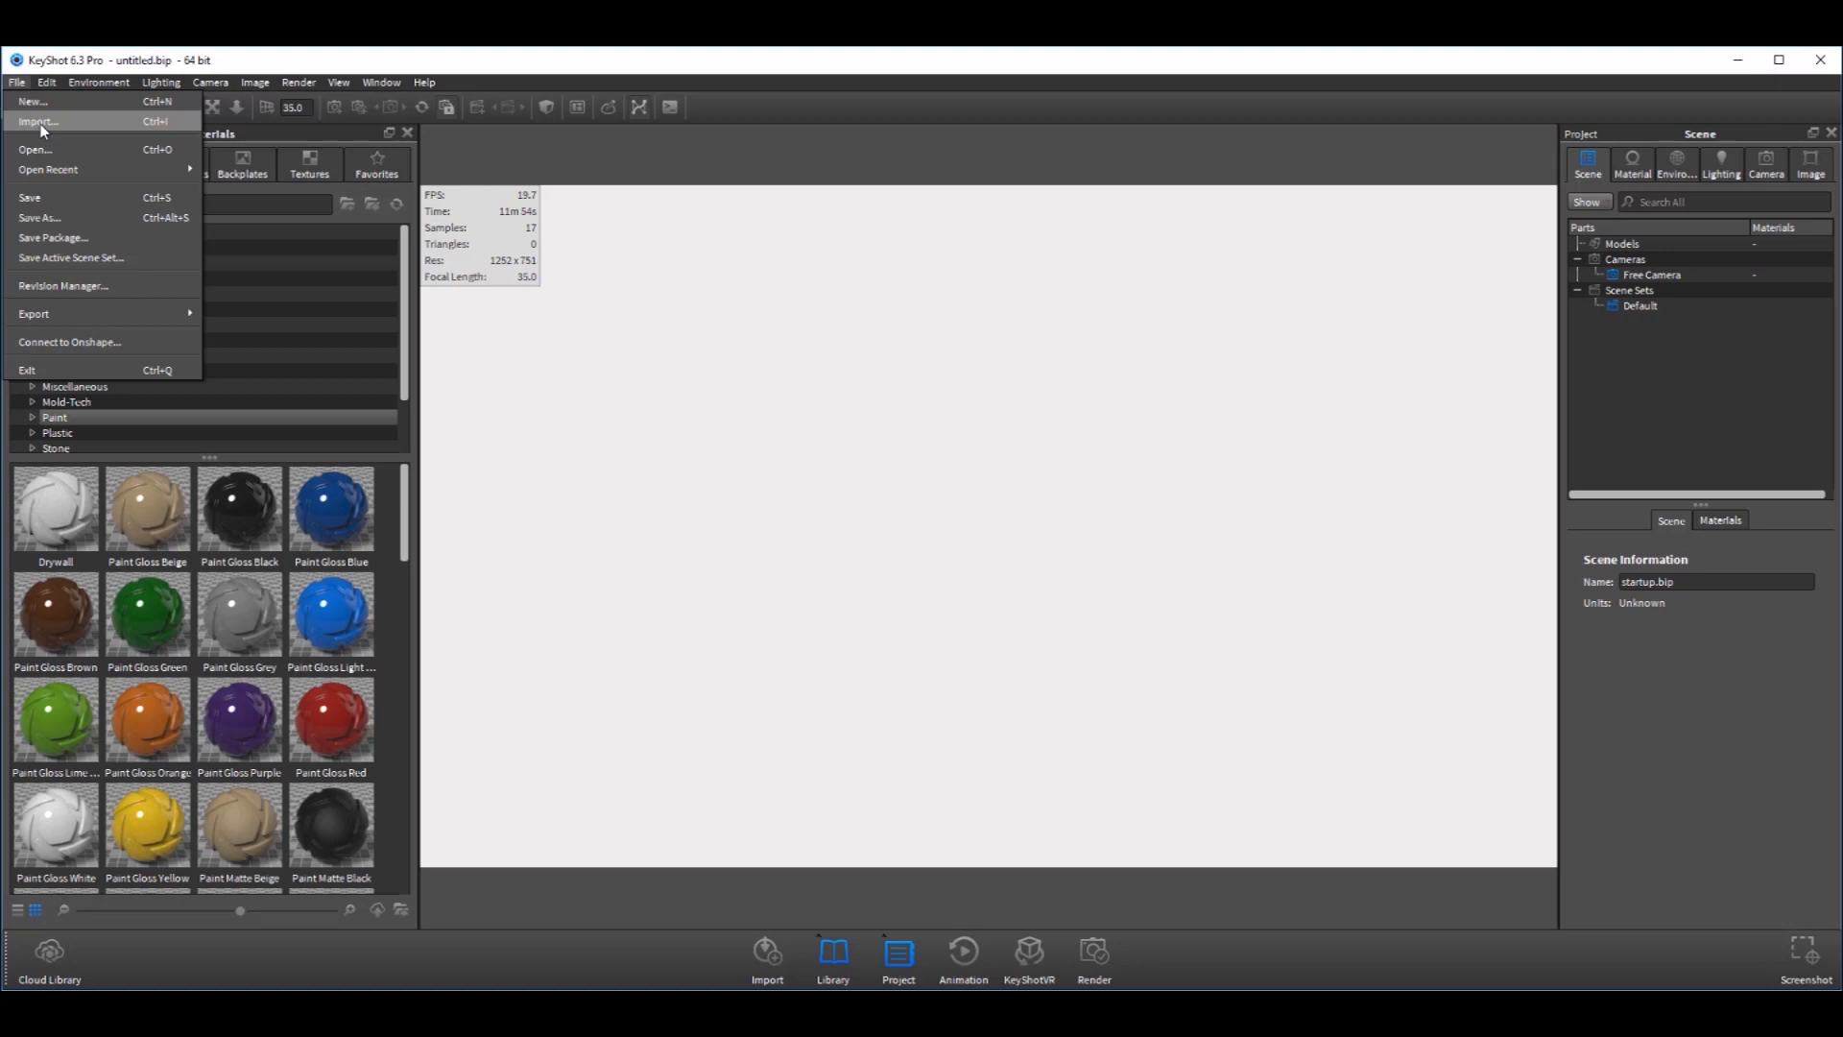
pyautogui.click(17, 82)
pyautogui.click(17, 83)
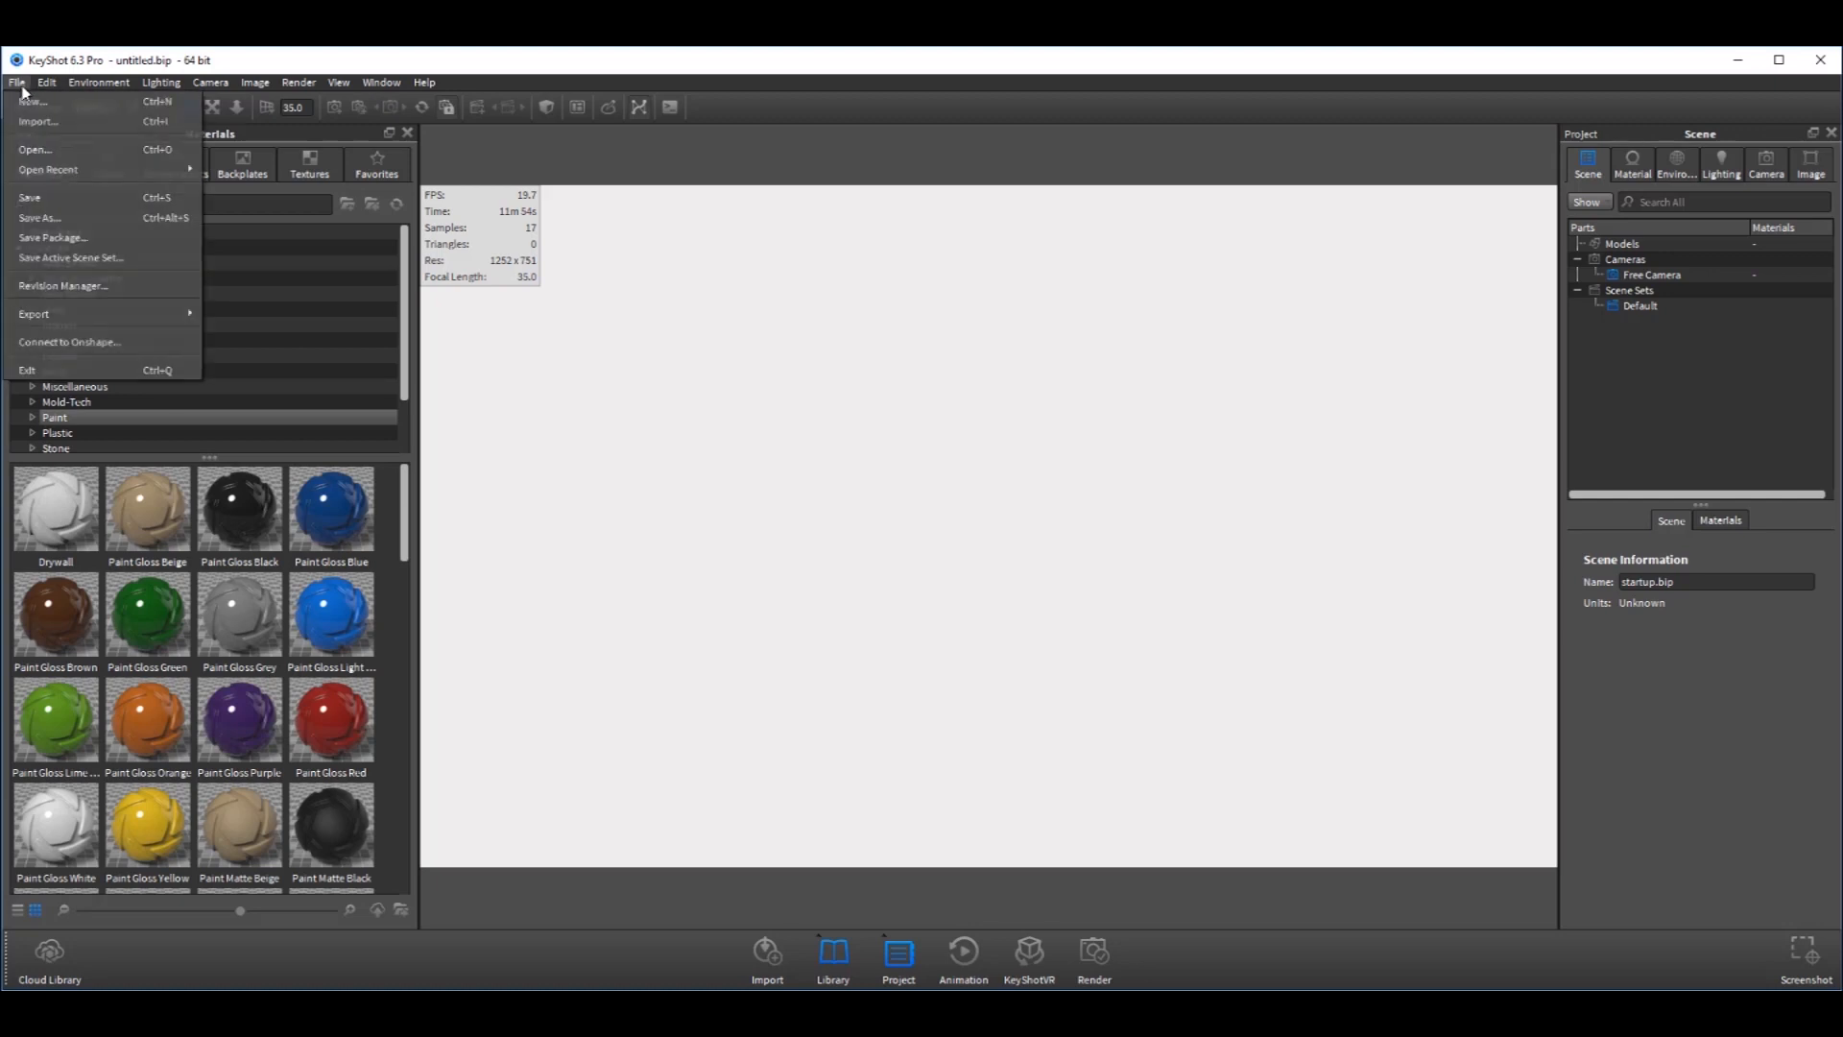
pyautogui.click(43, 124)
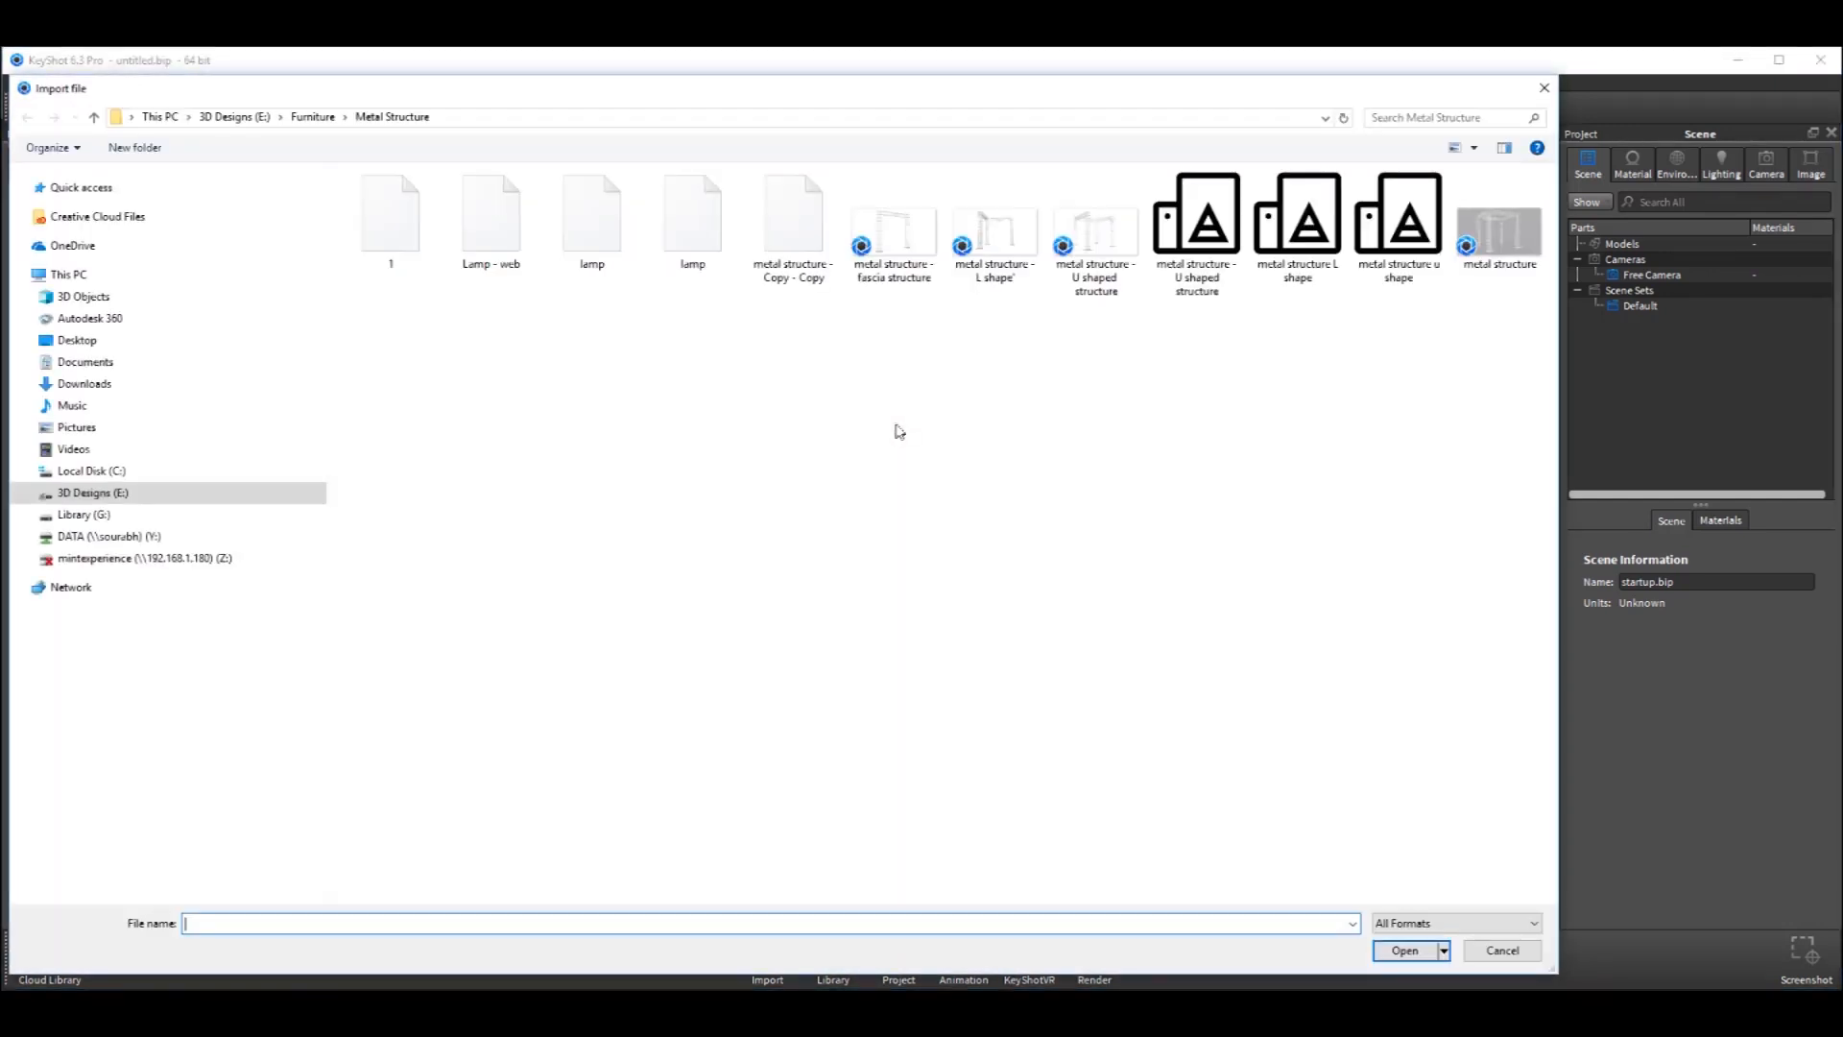
# - Import the 01 OBJ file from the Desktop's "ask thalis" folder with the offered import settings
pyautogui.hotkey('alt', 'Up')
pyautogui.hotkey('alt', 'Up')
pyautogui.hotkey('alt', 'Up')
pyautogui.hotkey('alt', 'Up')
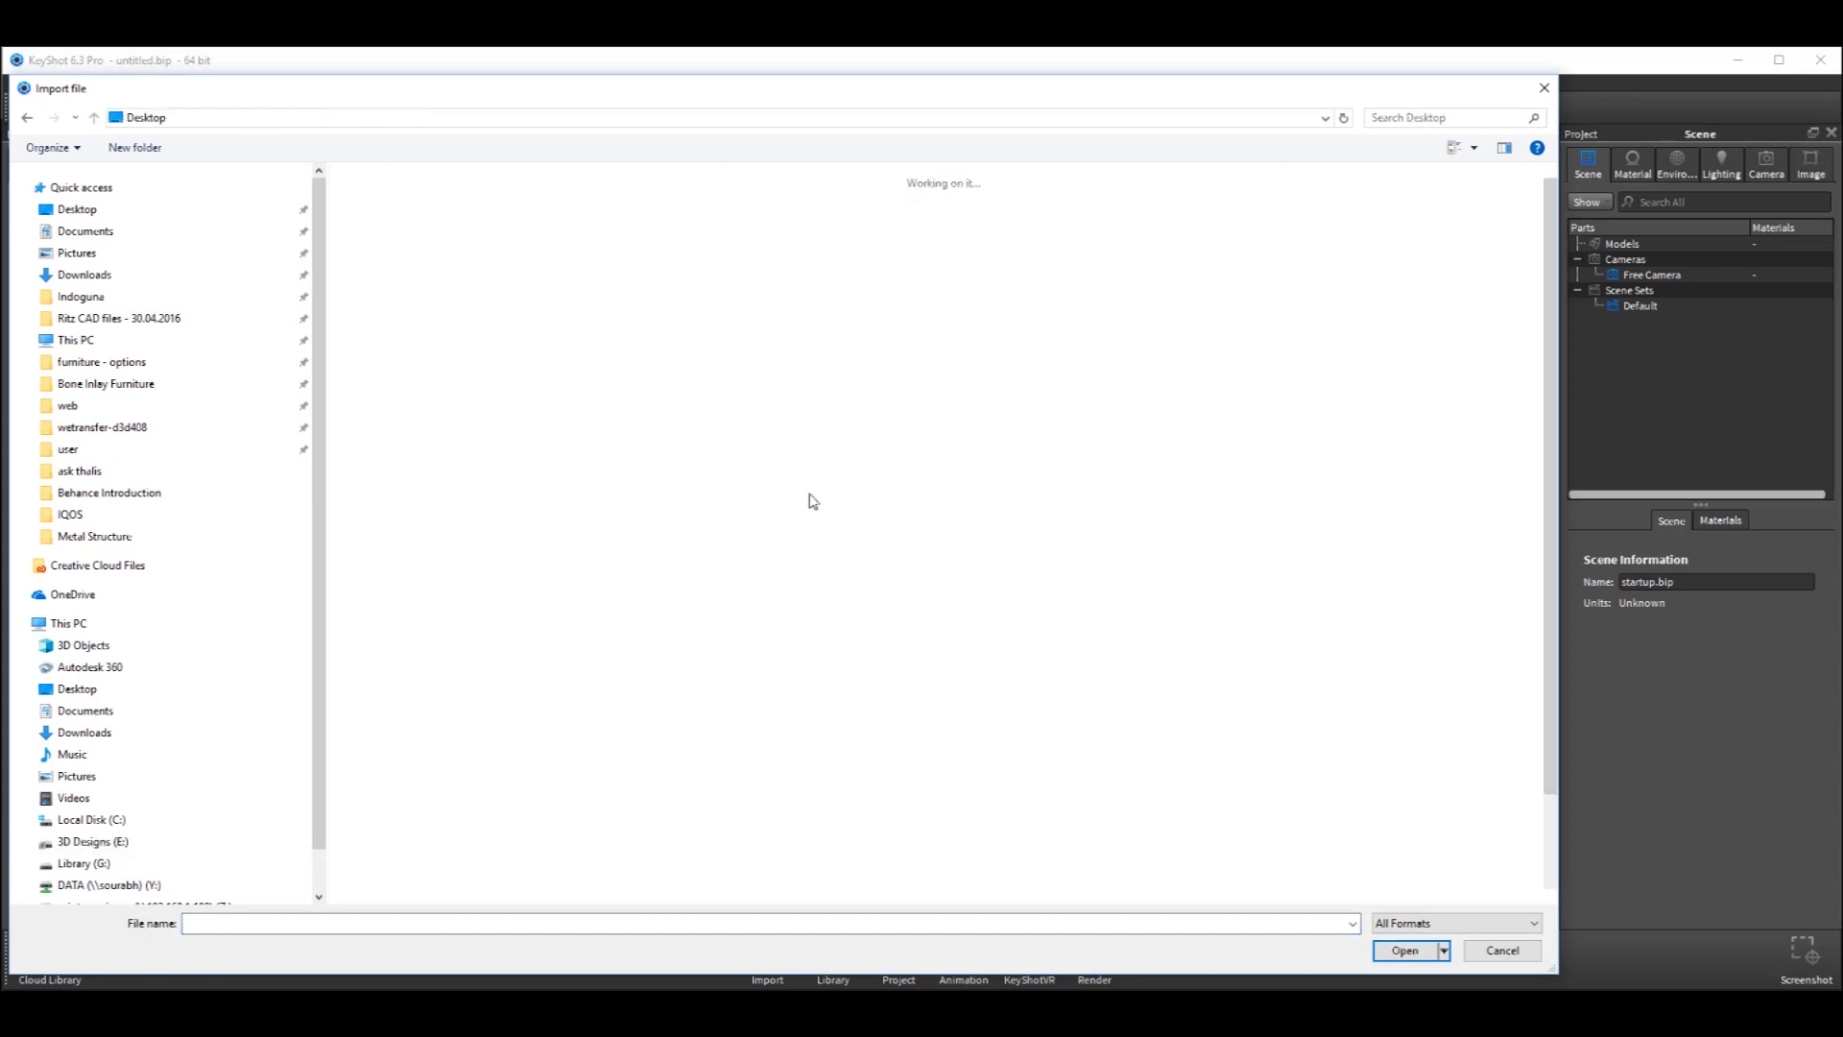
pyautogui.doubleClick(950, 270)
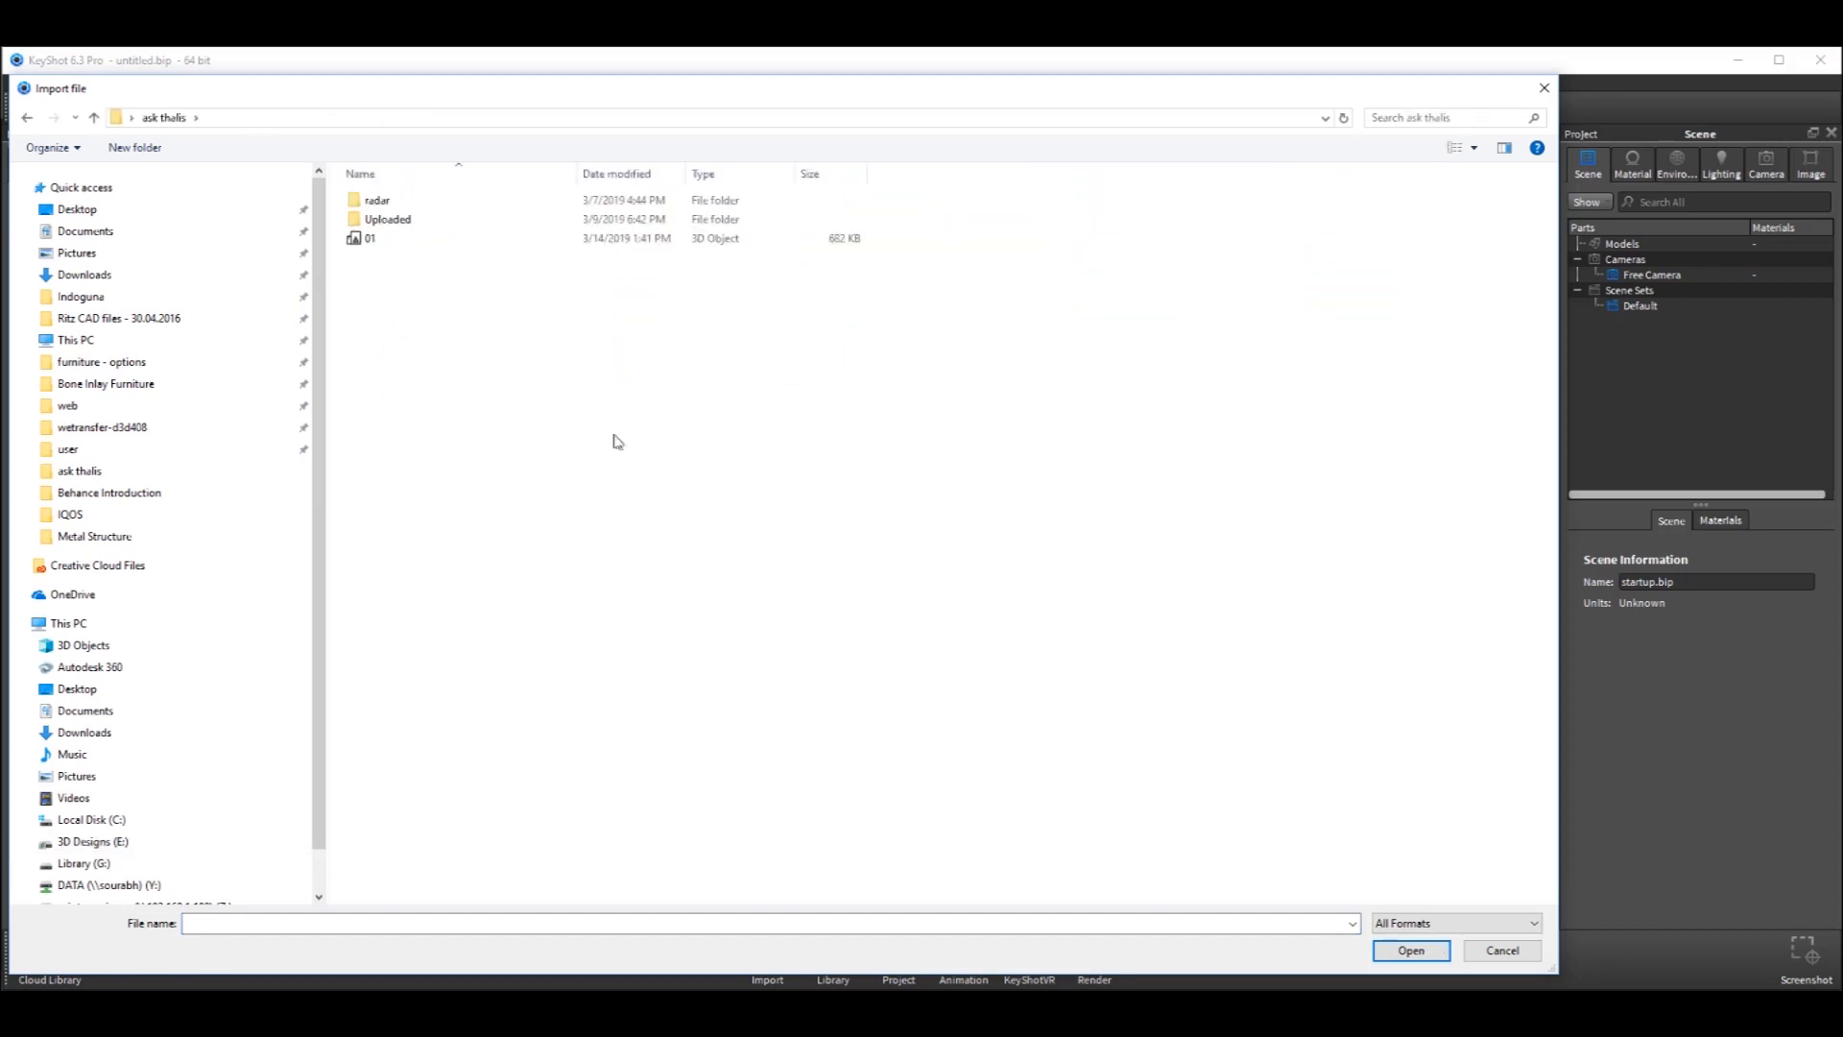
pyautogui.doubleClick(371, 240)
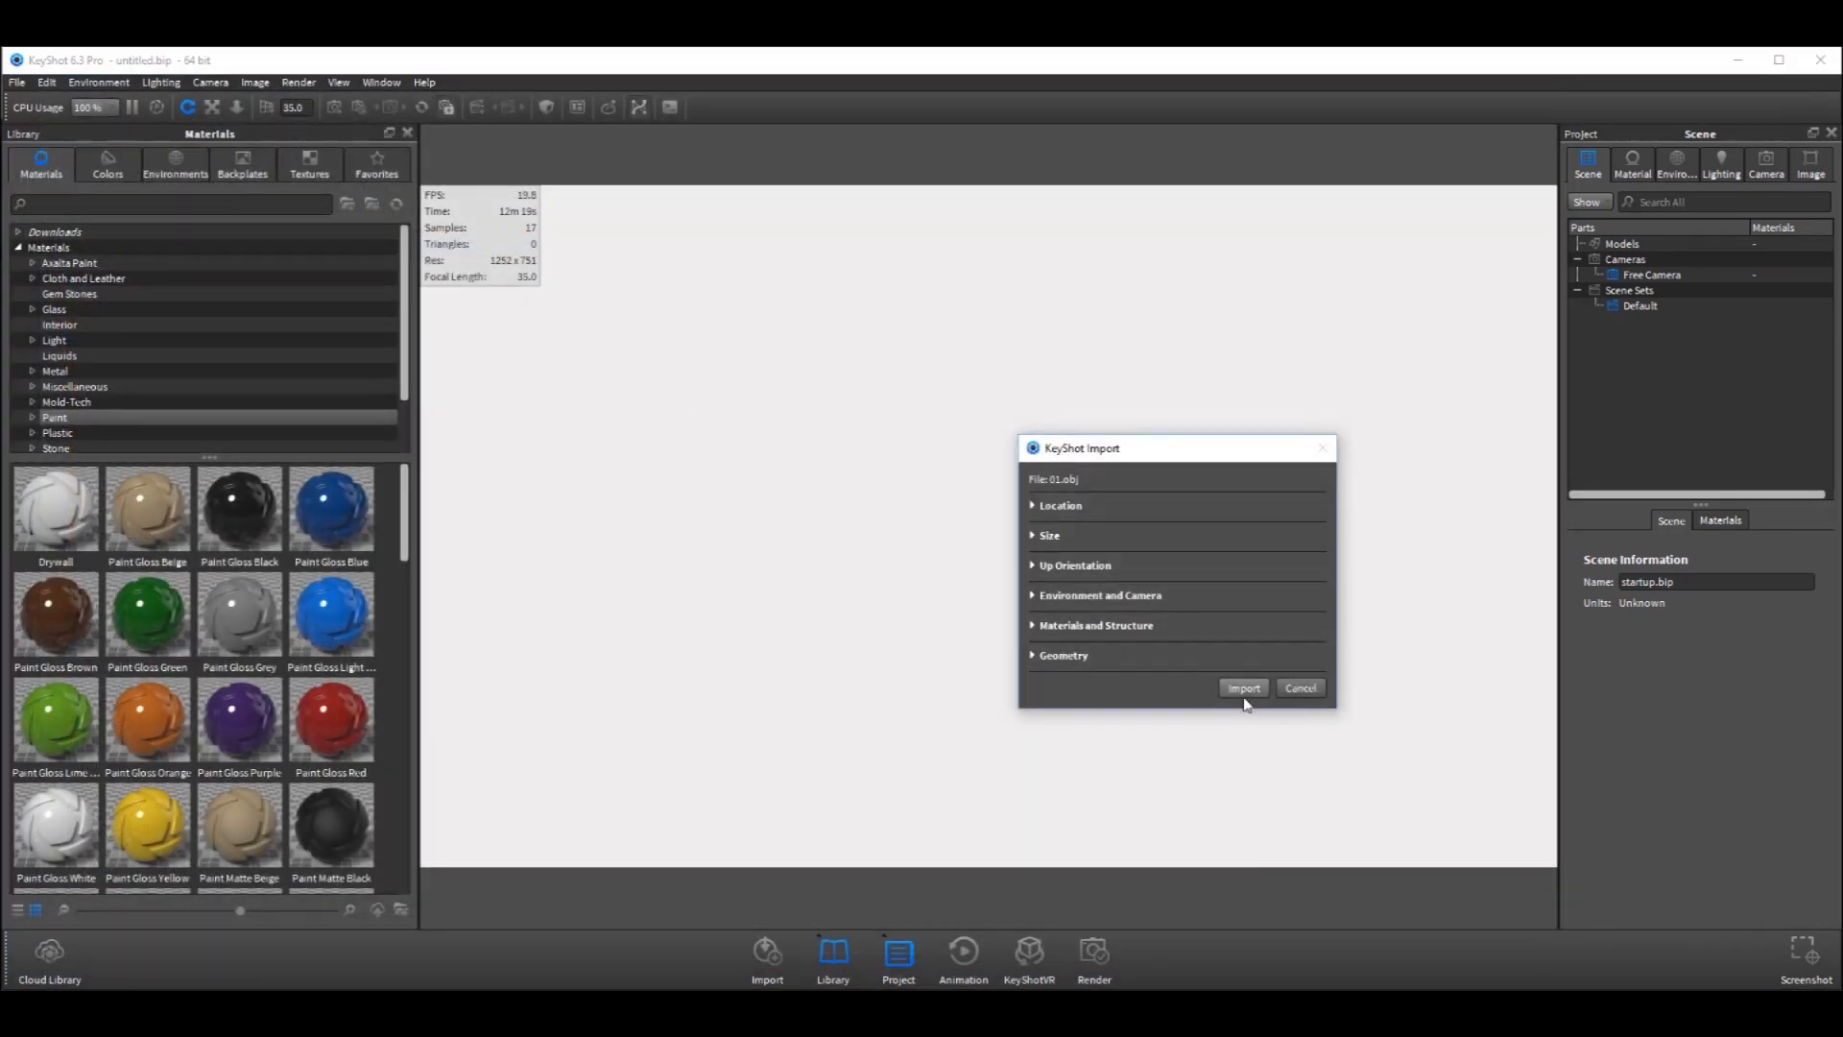
pyautogui.click(1244, 688)
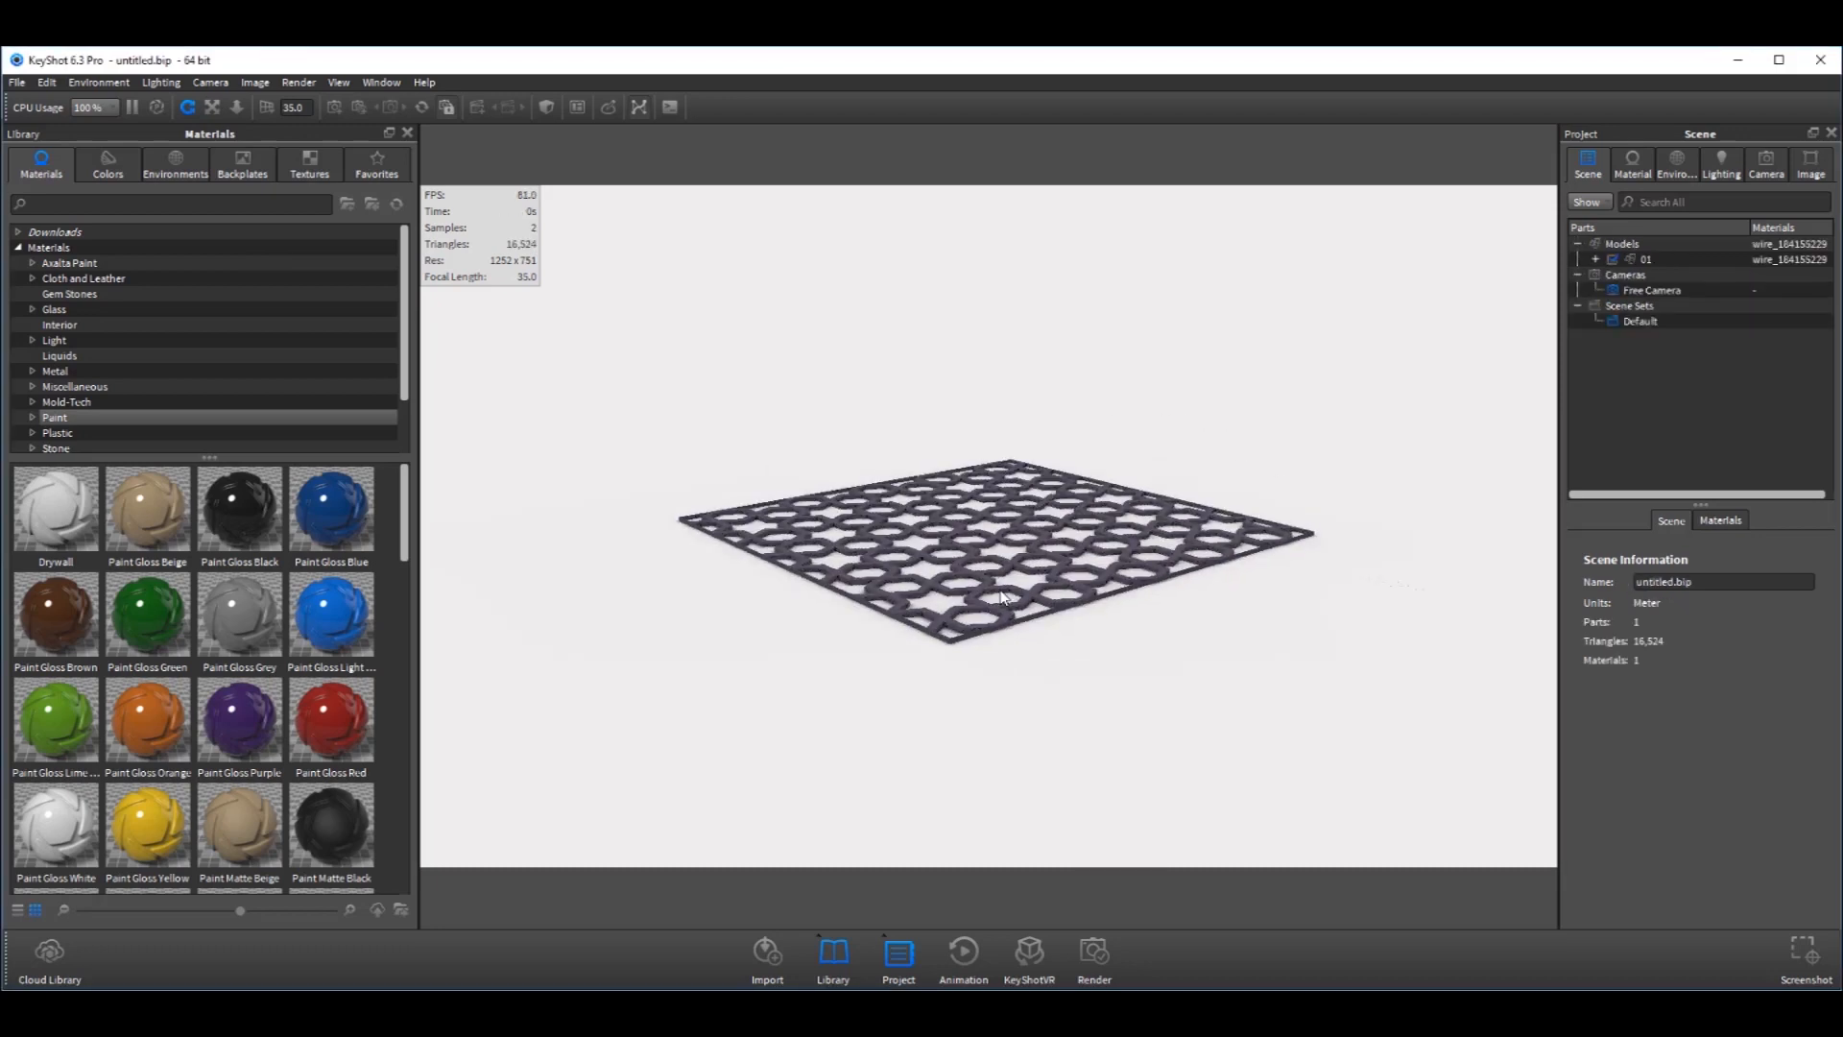
# - Examine the imported lattice from several angles and distances
pyautogui.moveTo(1057, 719); pyautogui.dragTo(1098, 666)
pyautogui.scroll(-5, 1075, 630)
pyautogui.scroll(6, 1072, 617)
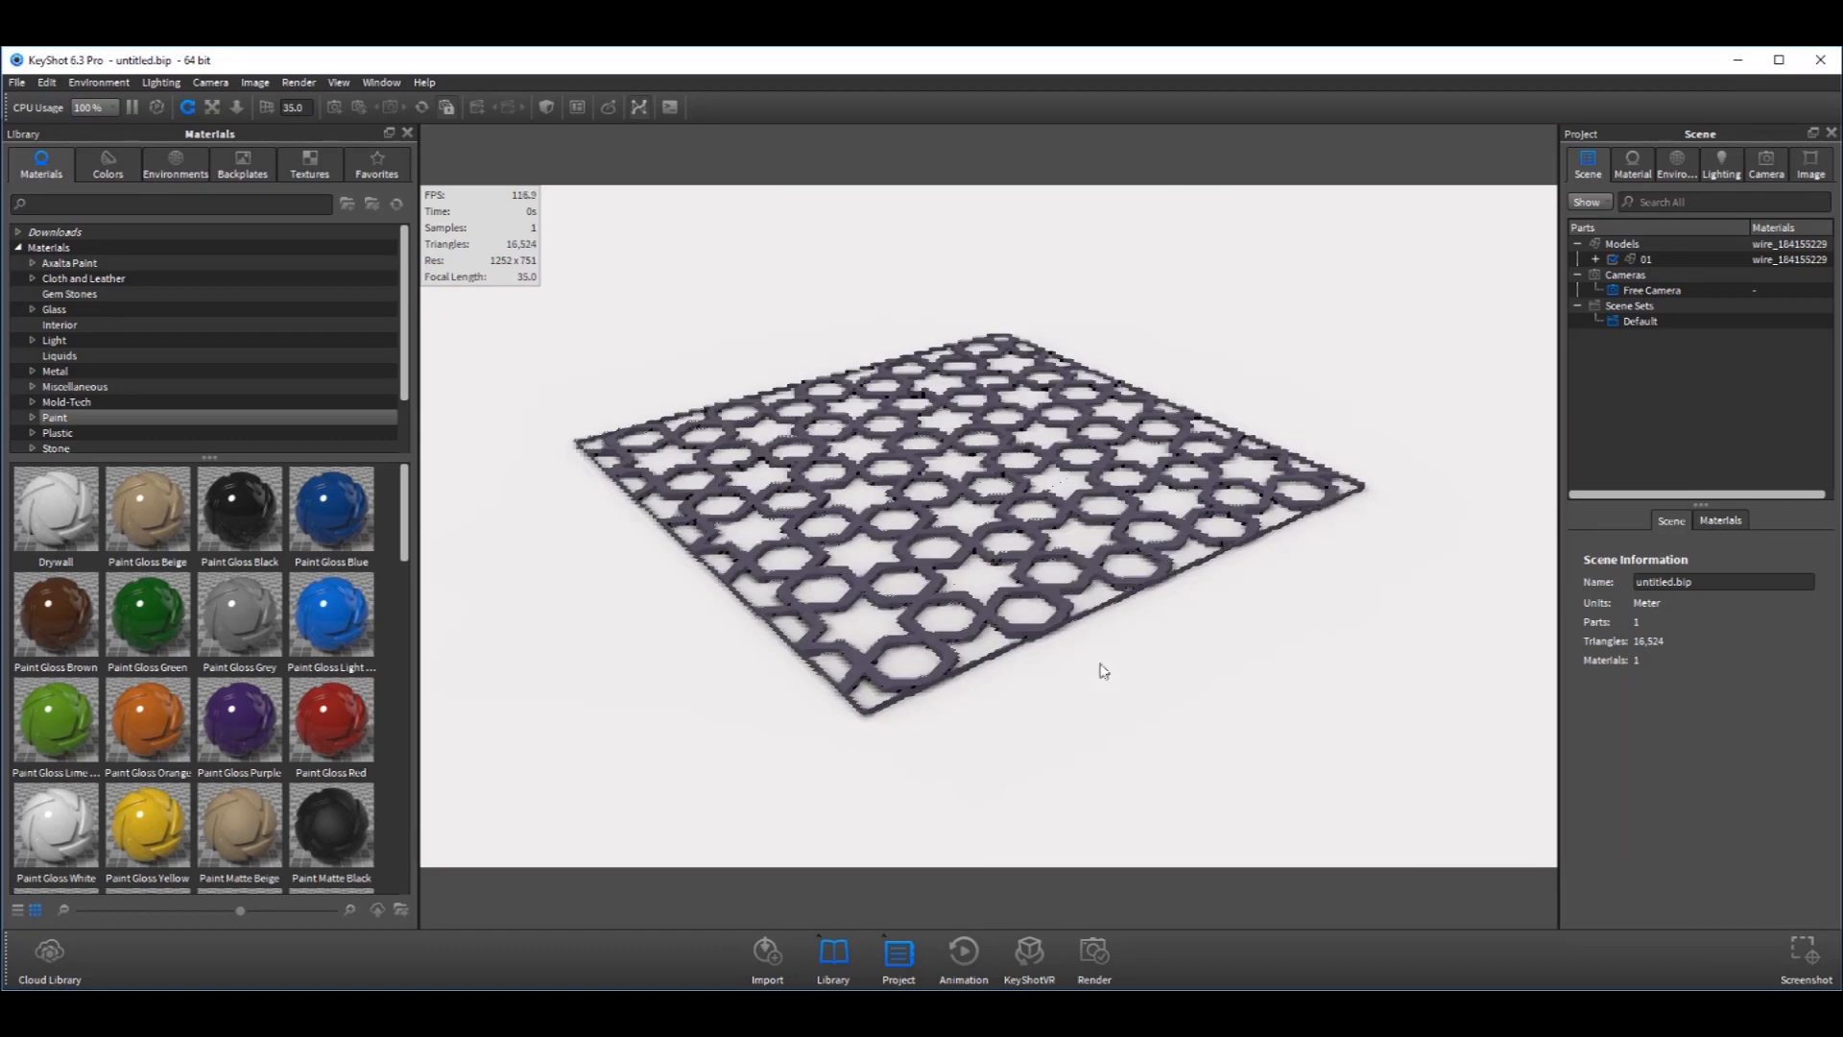
pyautogui.scroll(5, 1024, 599)
pyautogui.scroll(-5, 1037, 625)
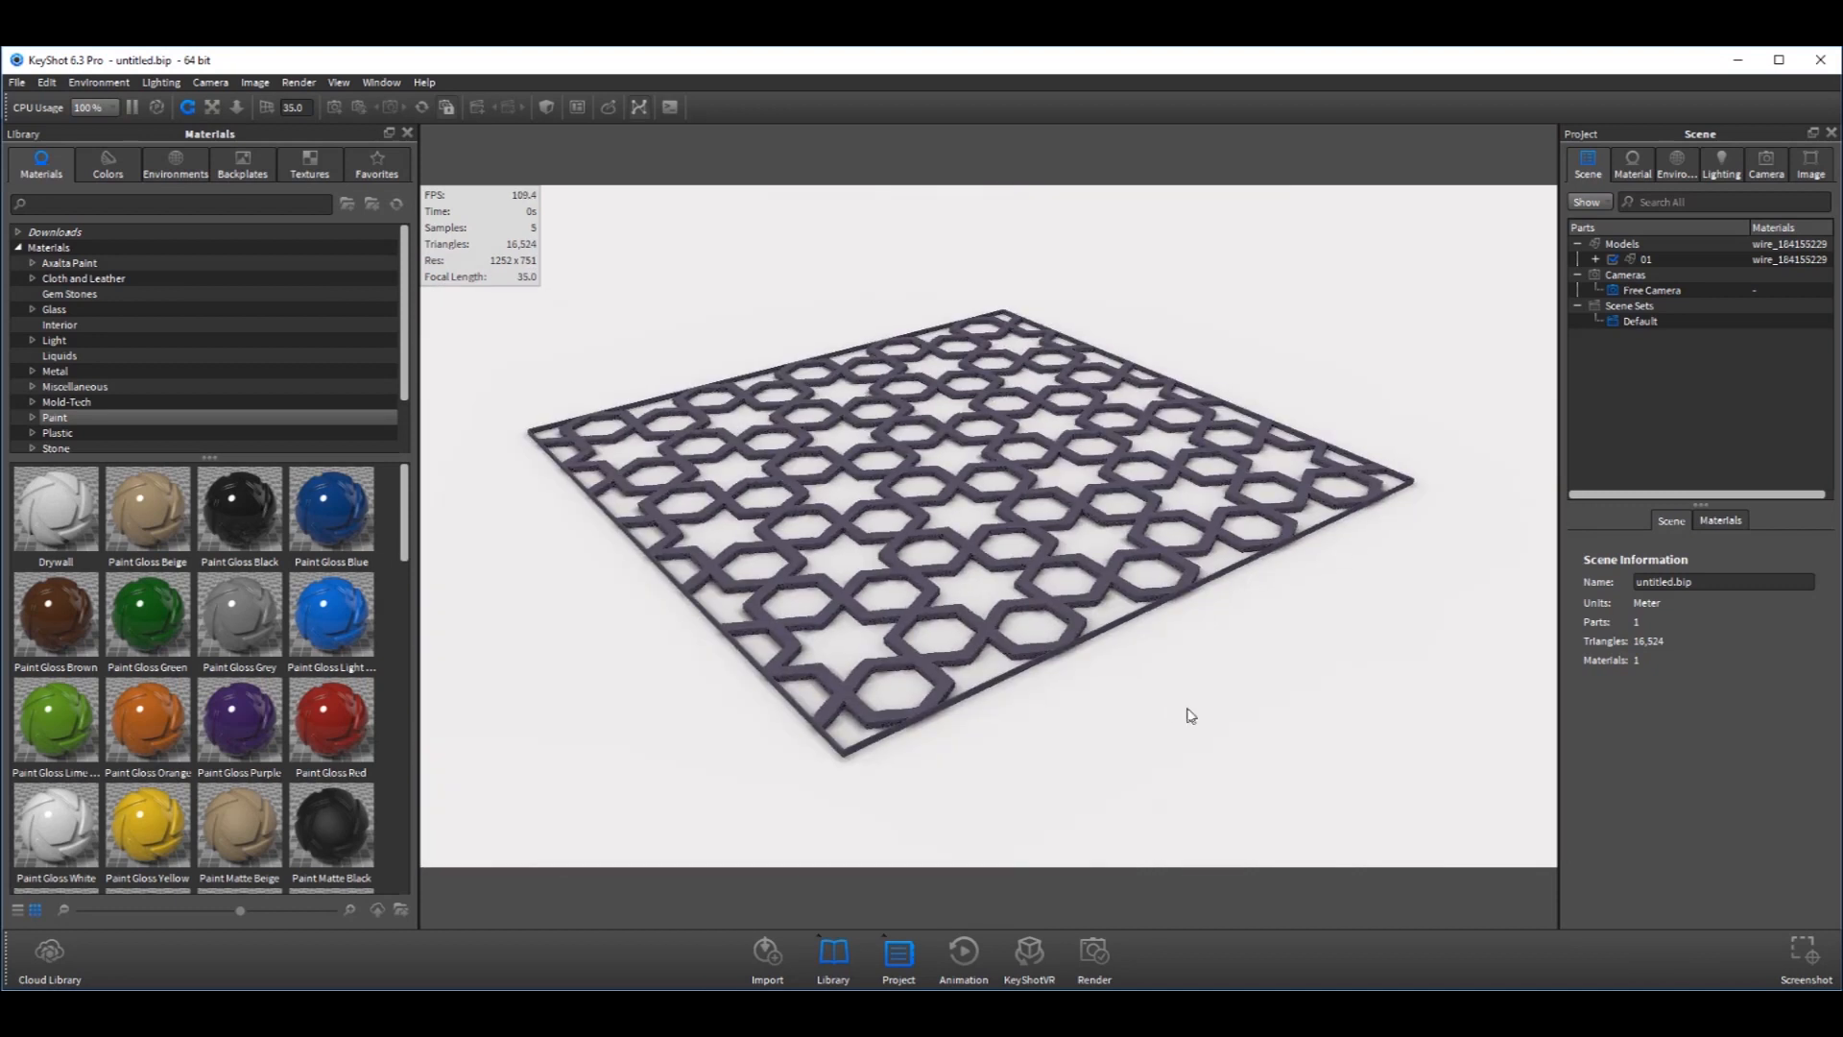
pyautogui.moveTo(1190, 715); pyautogui.dragTo(1214, 640)
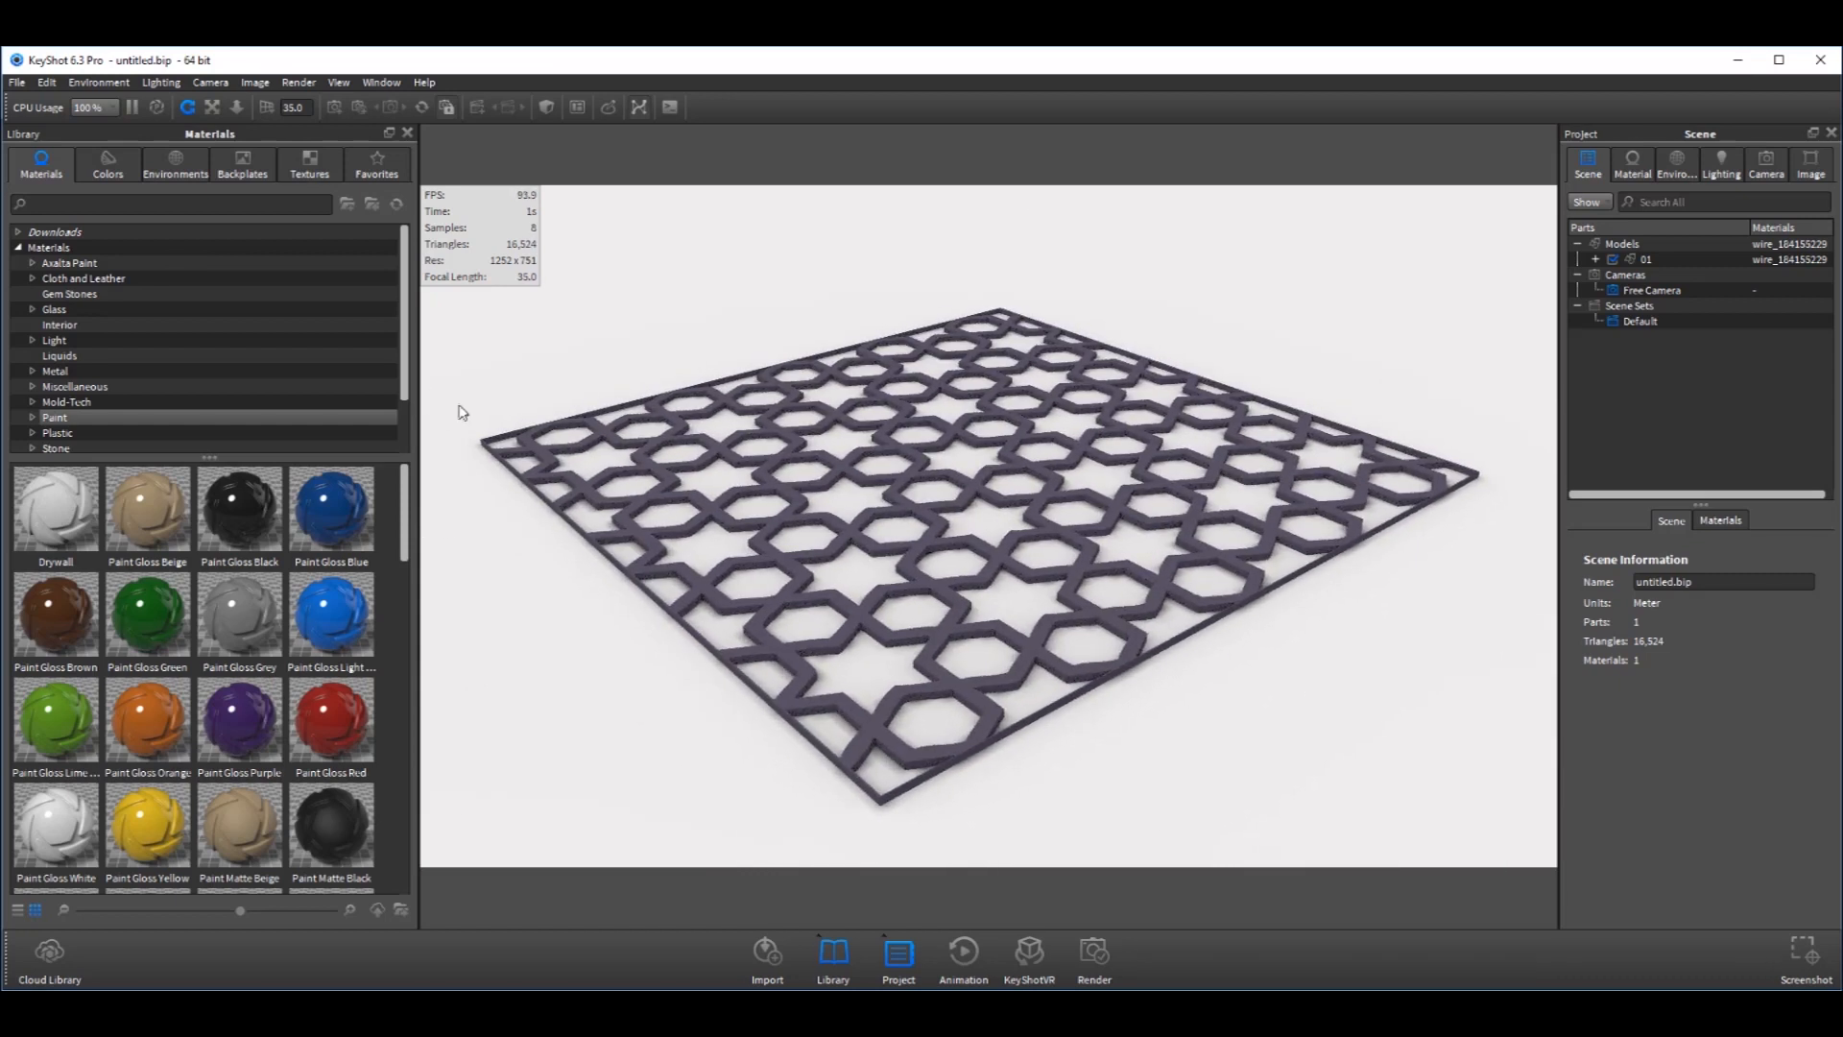
pyautogui.moveTo(902, 604); pyautogui.dragTo(1054, 606)
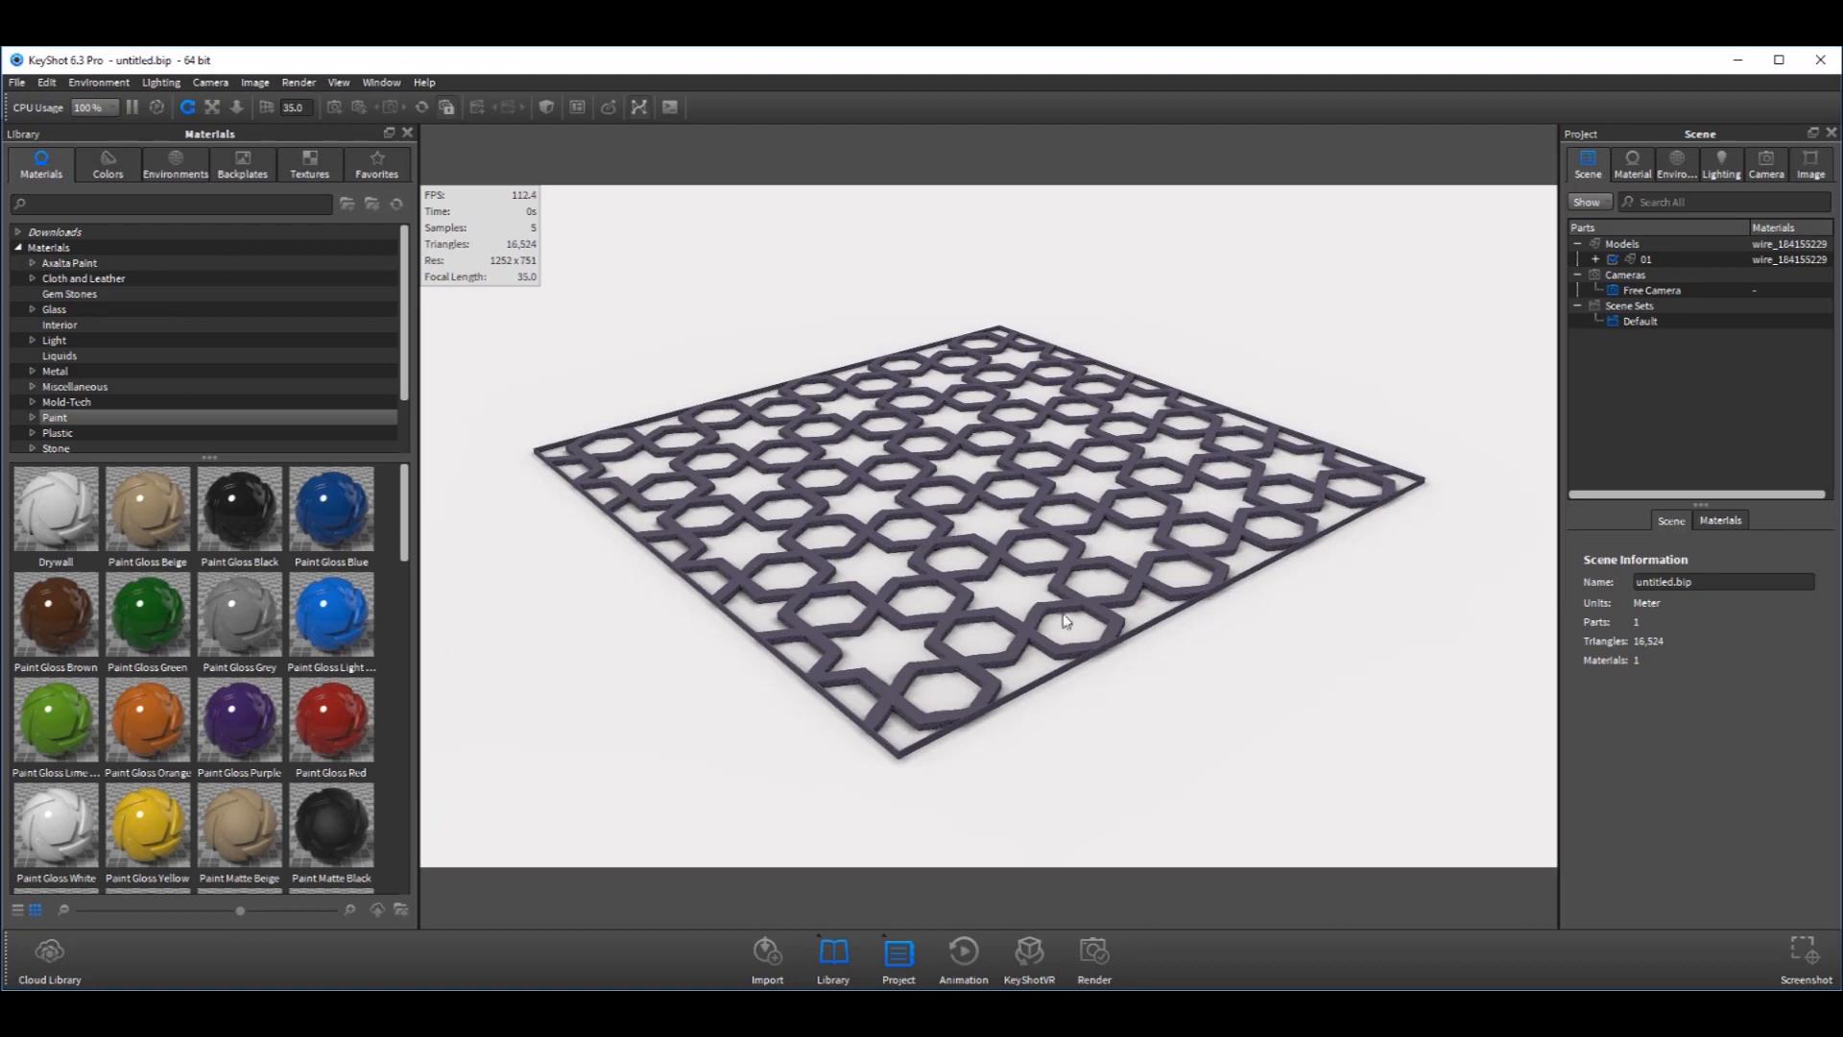
pyautogui.moveTo(1248, 677); pyautogui.dragTo(1264, 677)
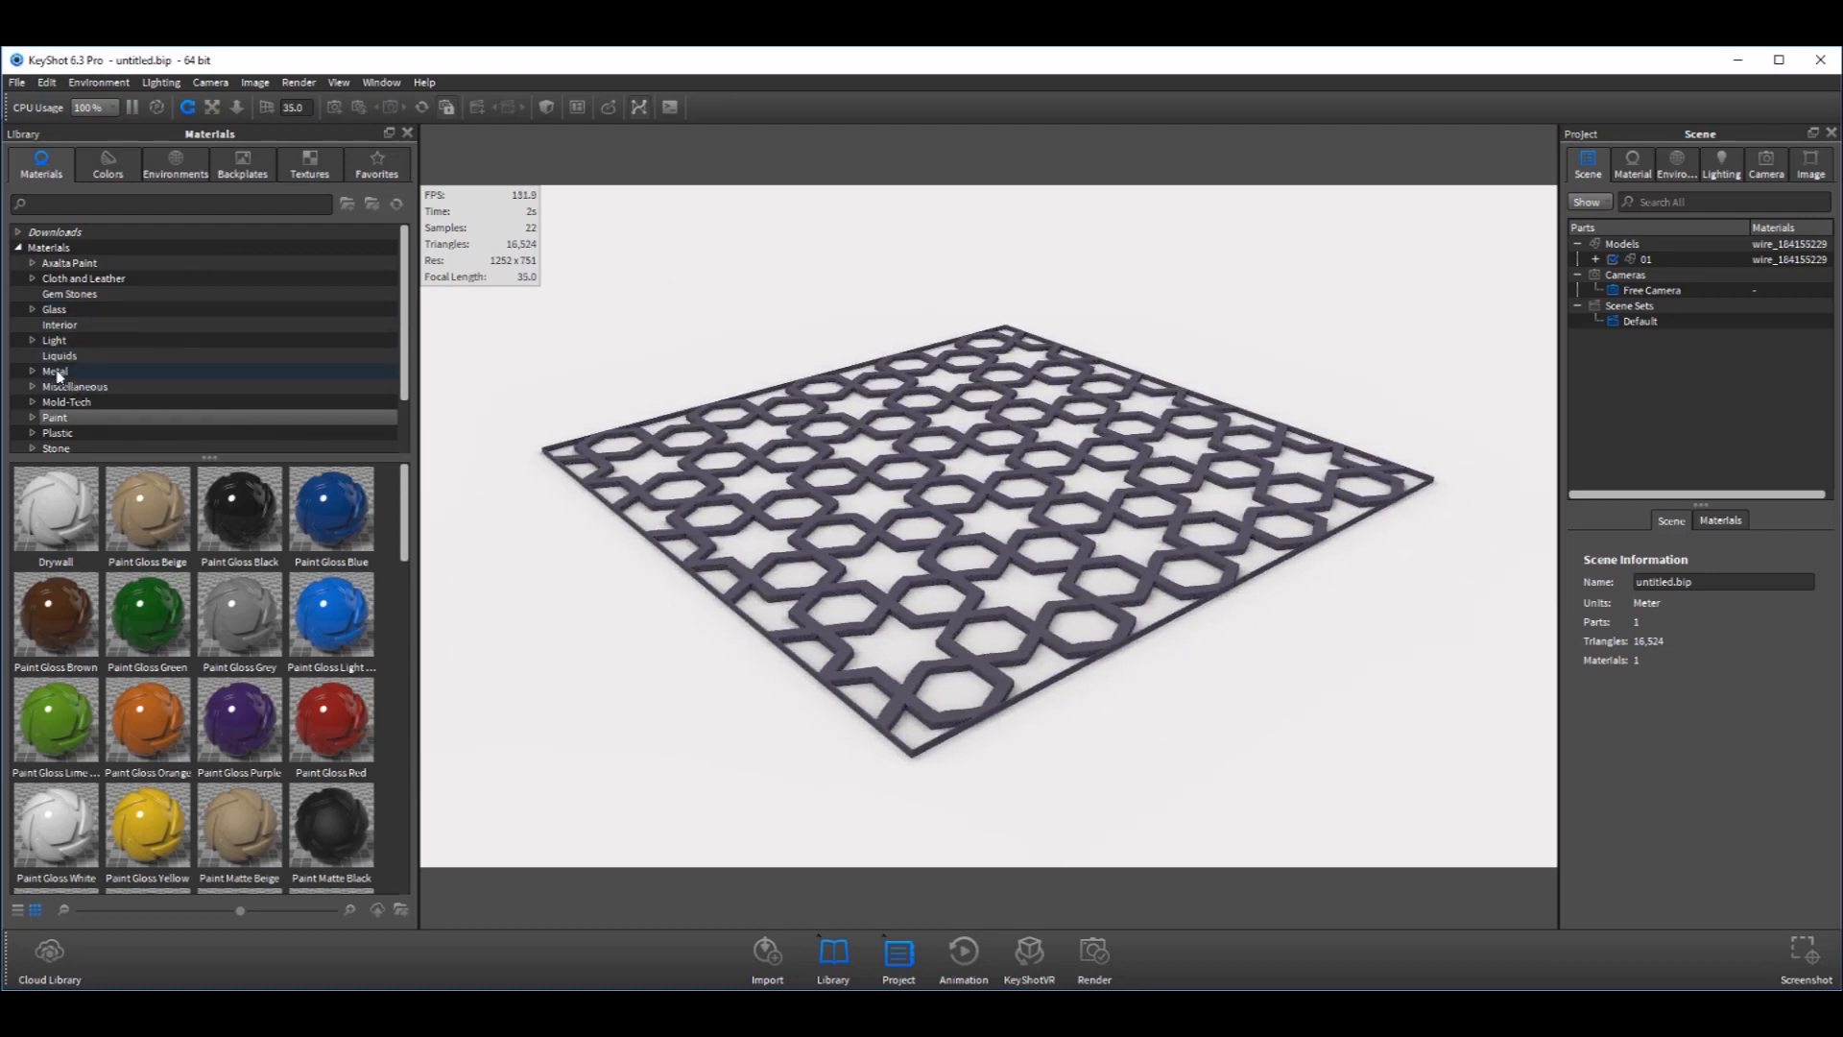
# - Apply the Gold 24k Matte metal material from the library to the lattice
pyautogui.scroll(-2, 77, 391)
pyautogui.scroll(2, 83, 304)
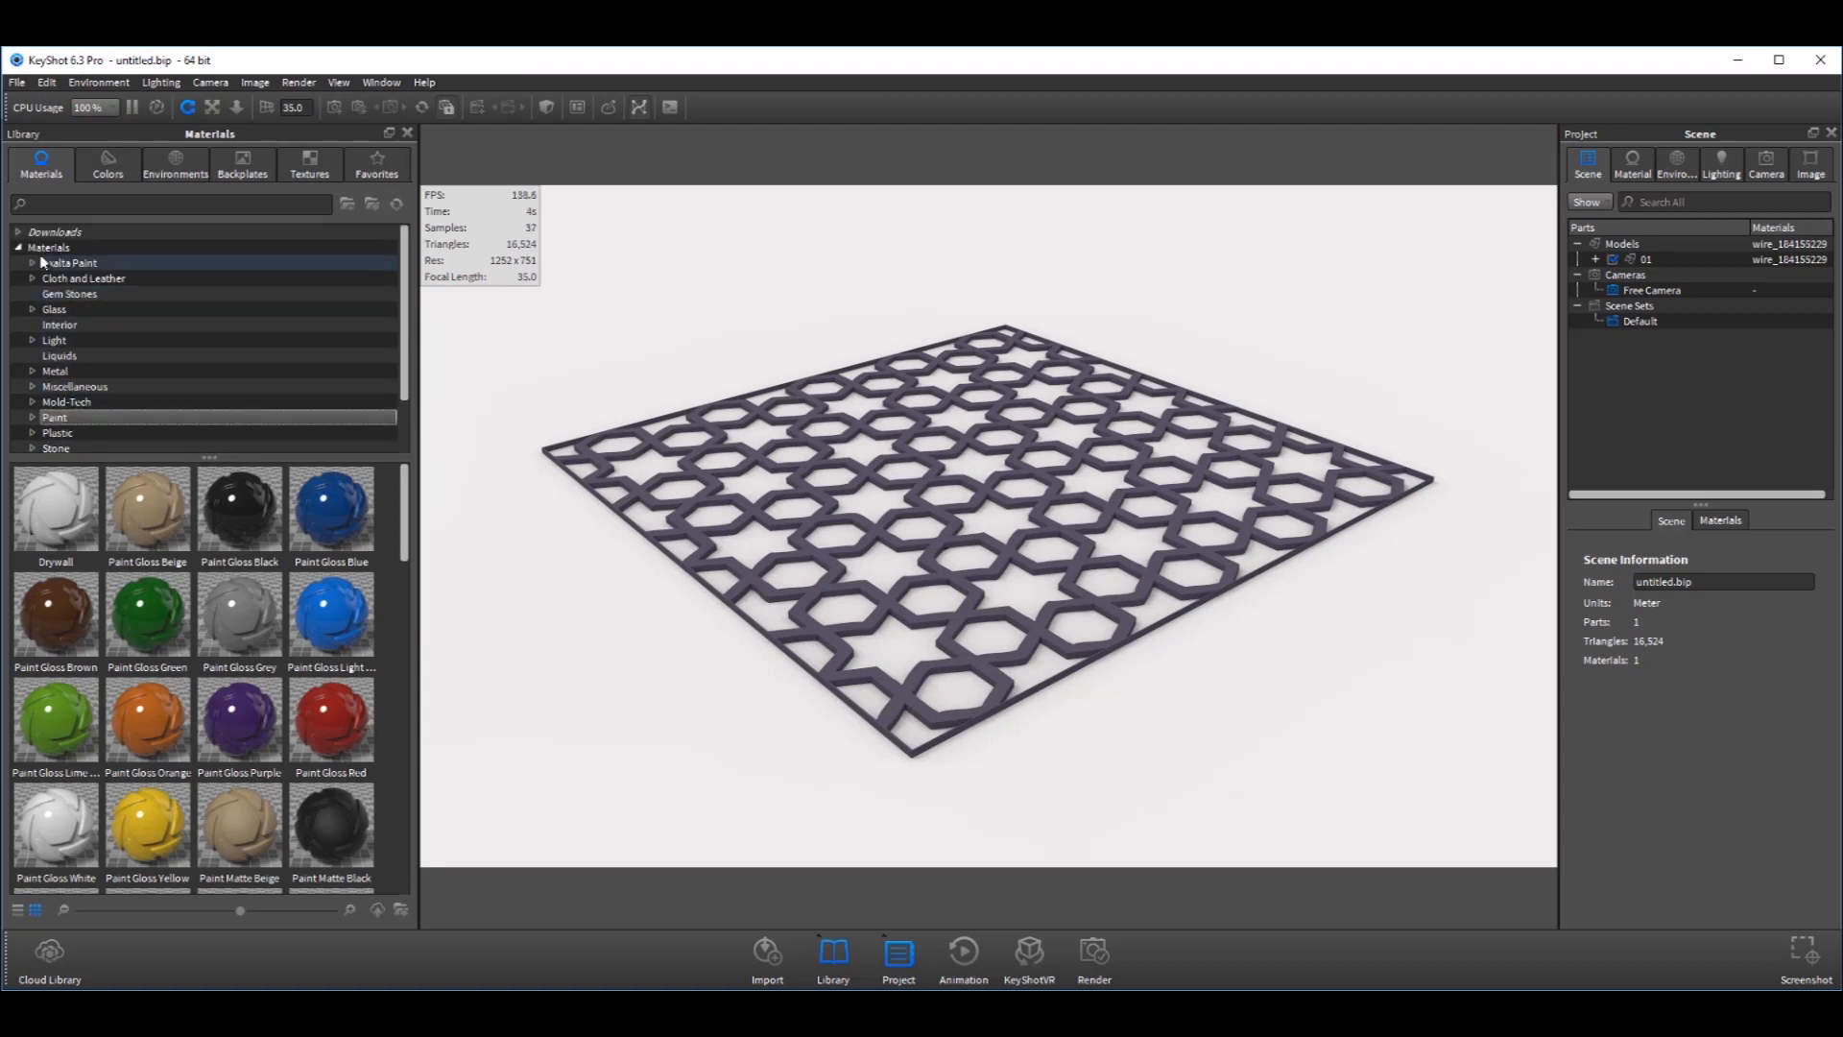
pyautogui.scroll(-2, 100, 389)
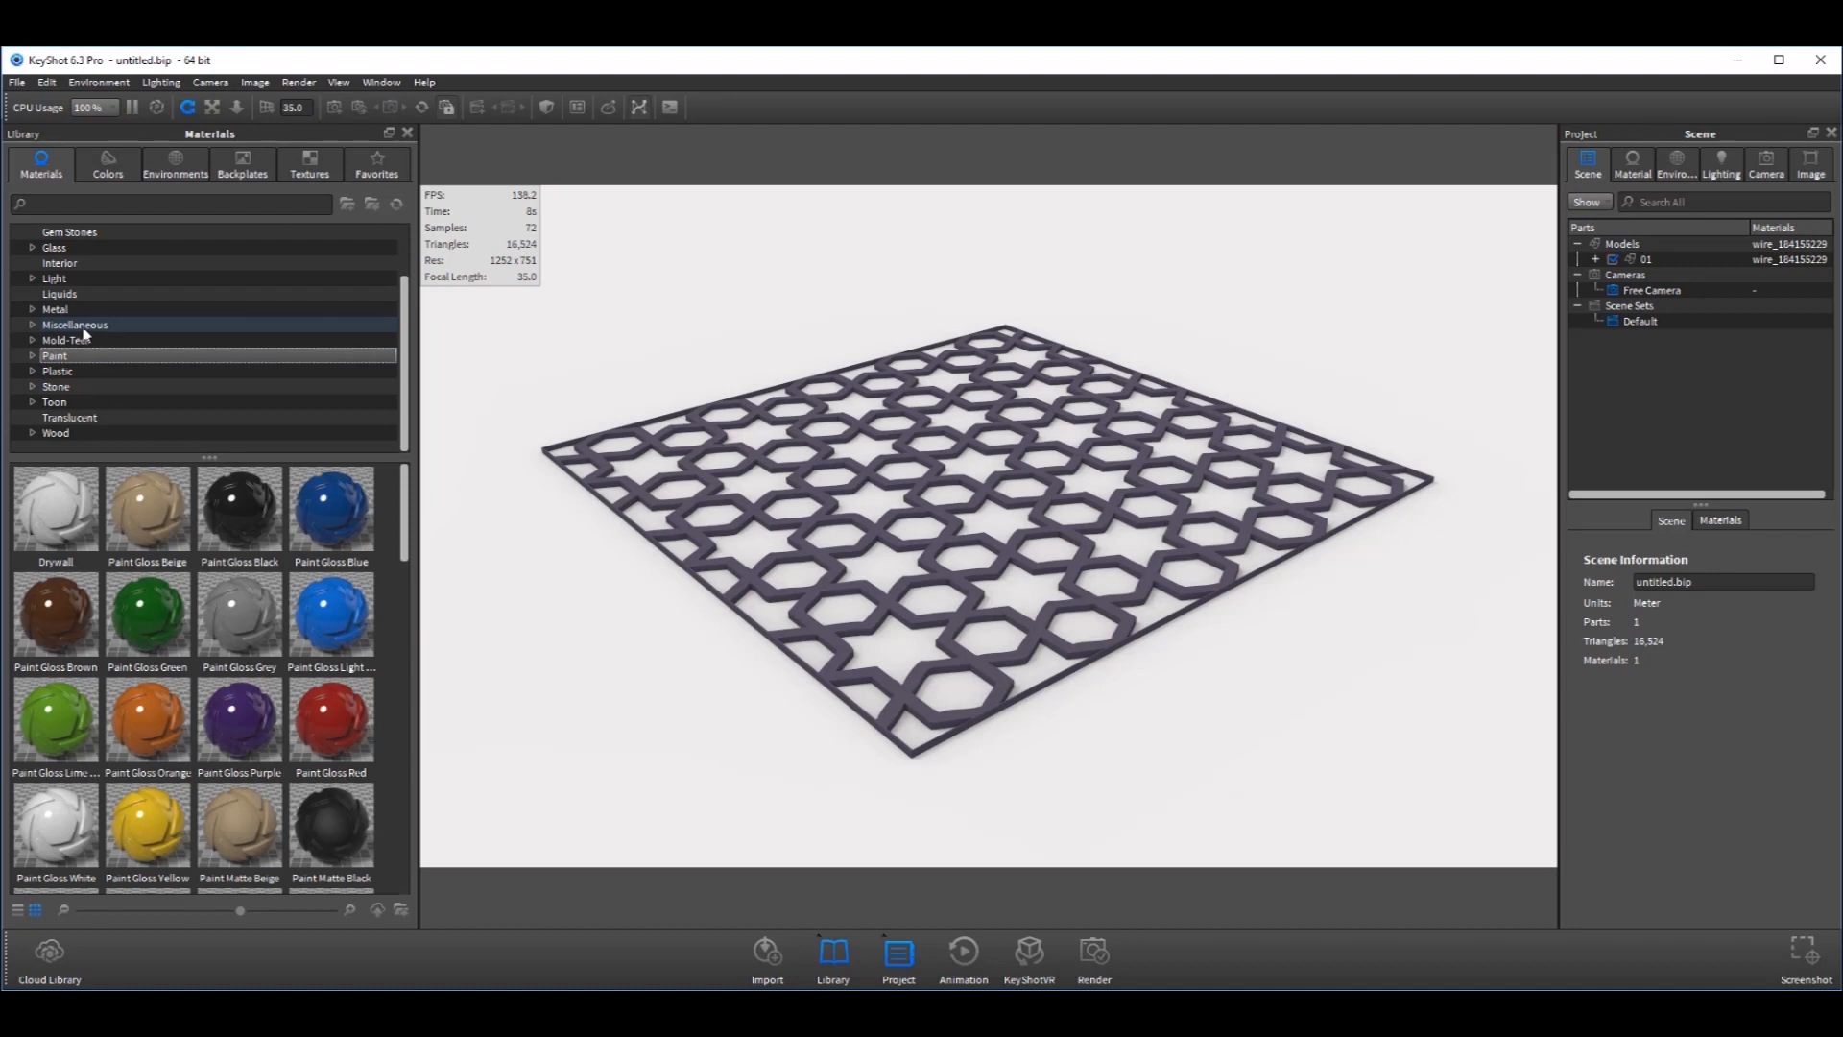
pyautogui.scroll(2, 79, 369)
pyautogui.scroll(-2, 95, 393)
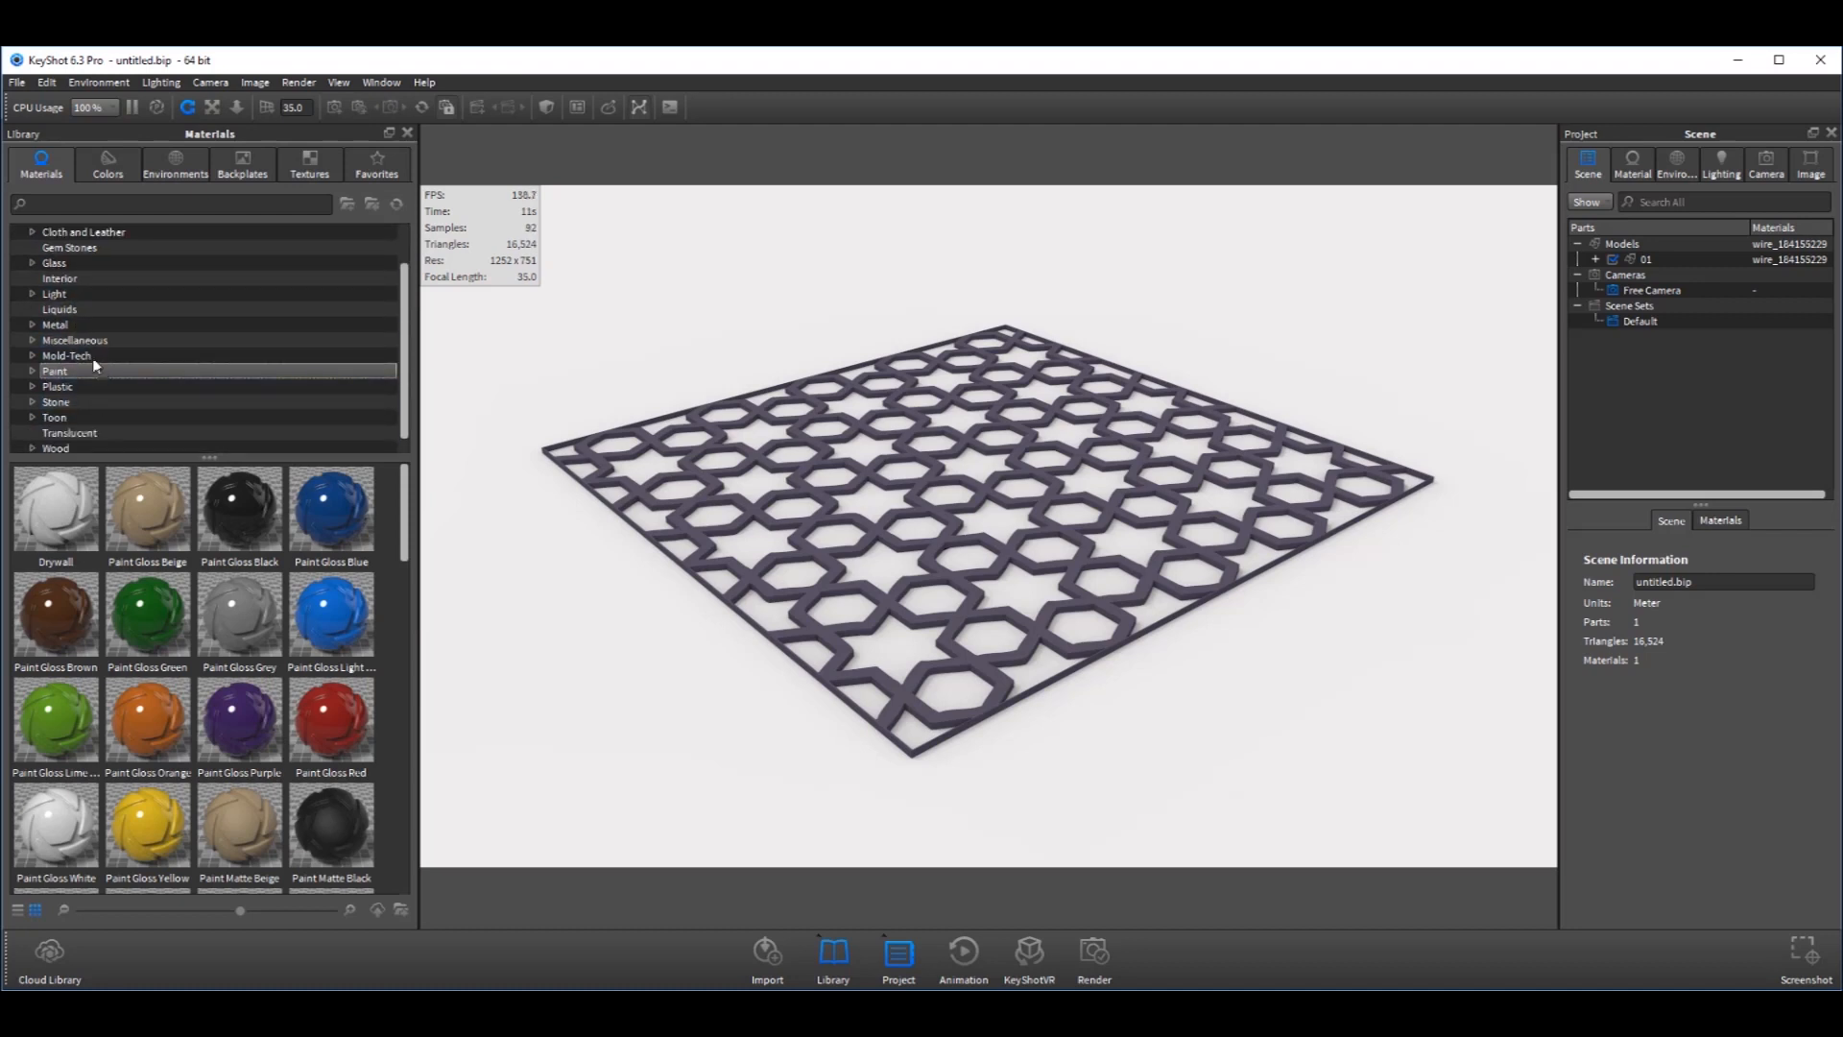
pyautogui.click(54, 325)
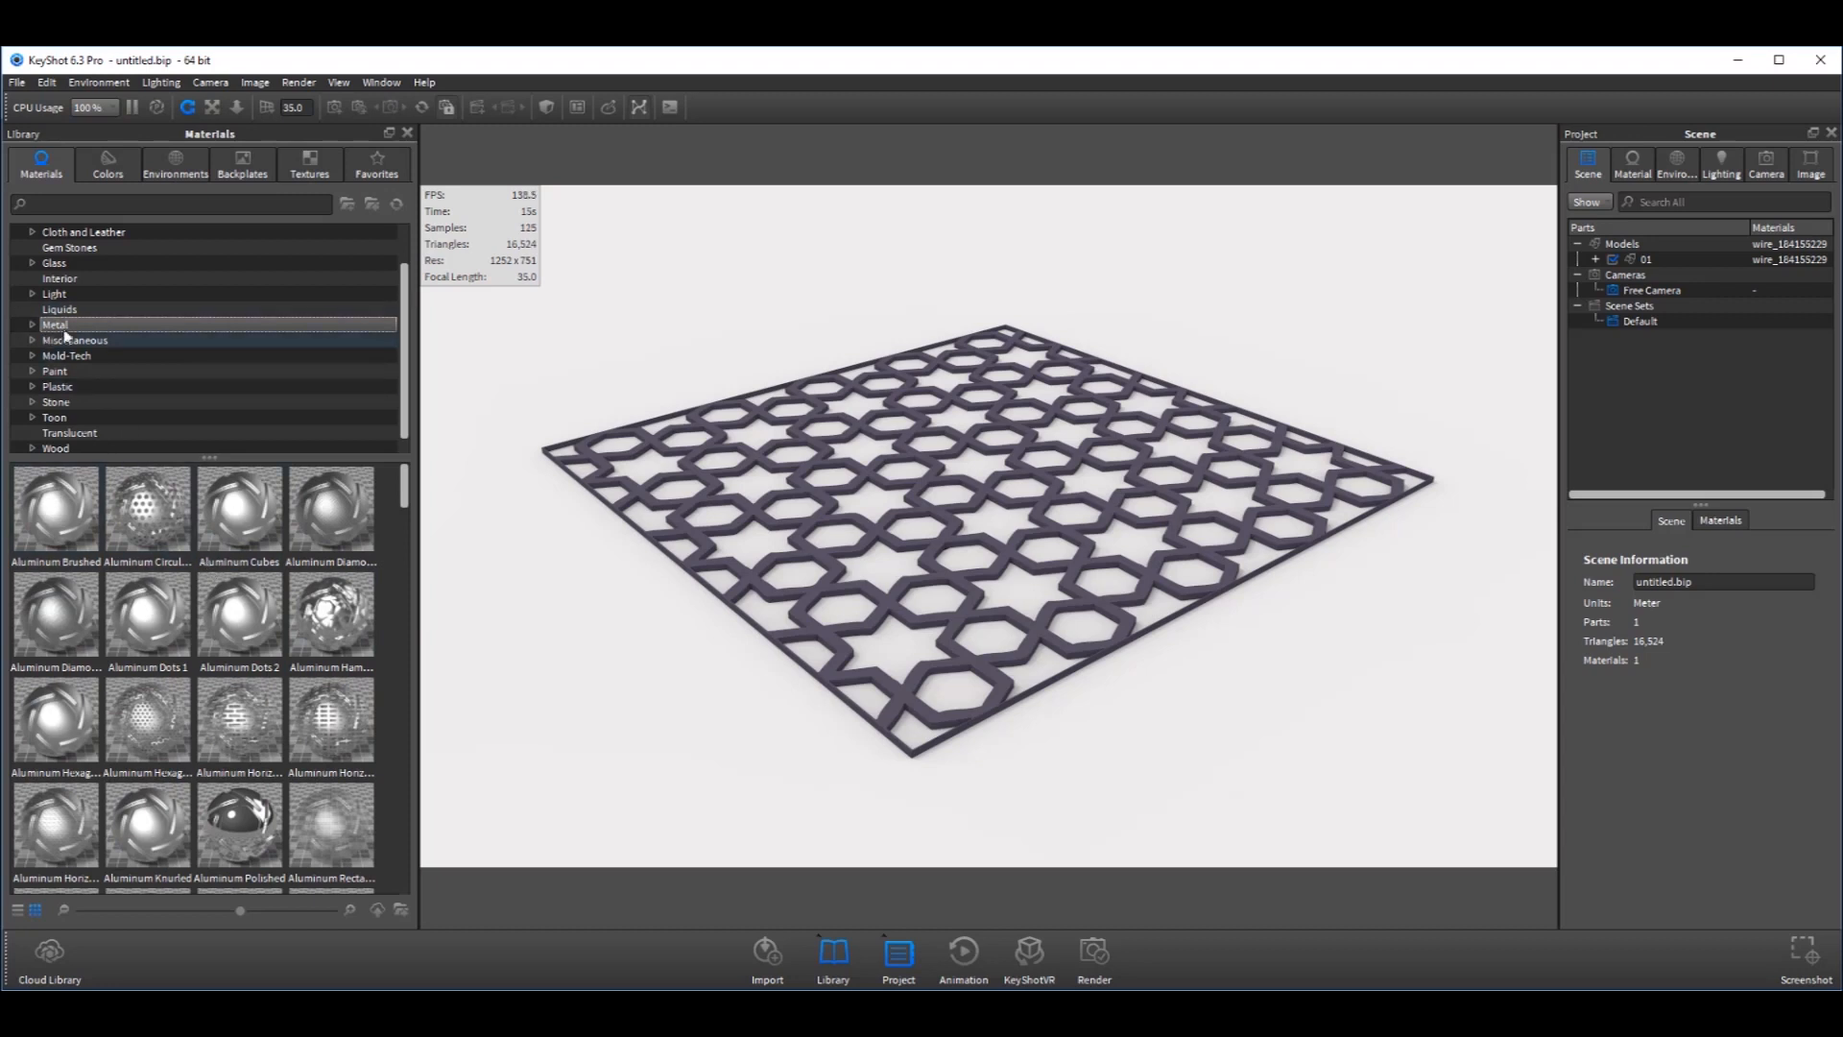
pyautogui.scroll(-5, 353, 746)
pyautogui.moveTo(148, 824); pyautogui.dragTo(680, 631)
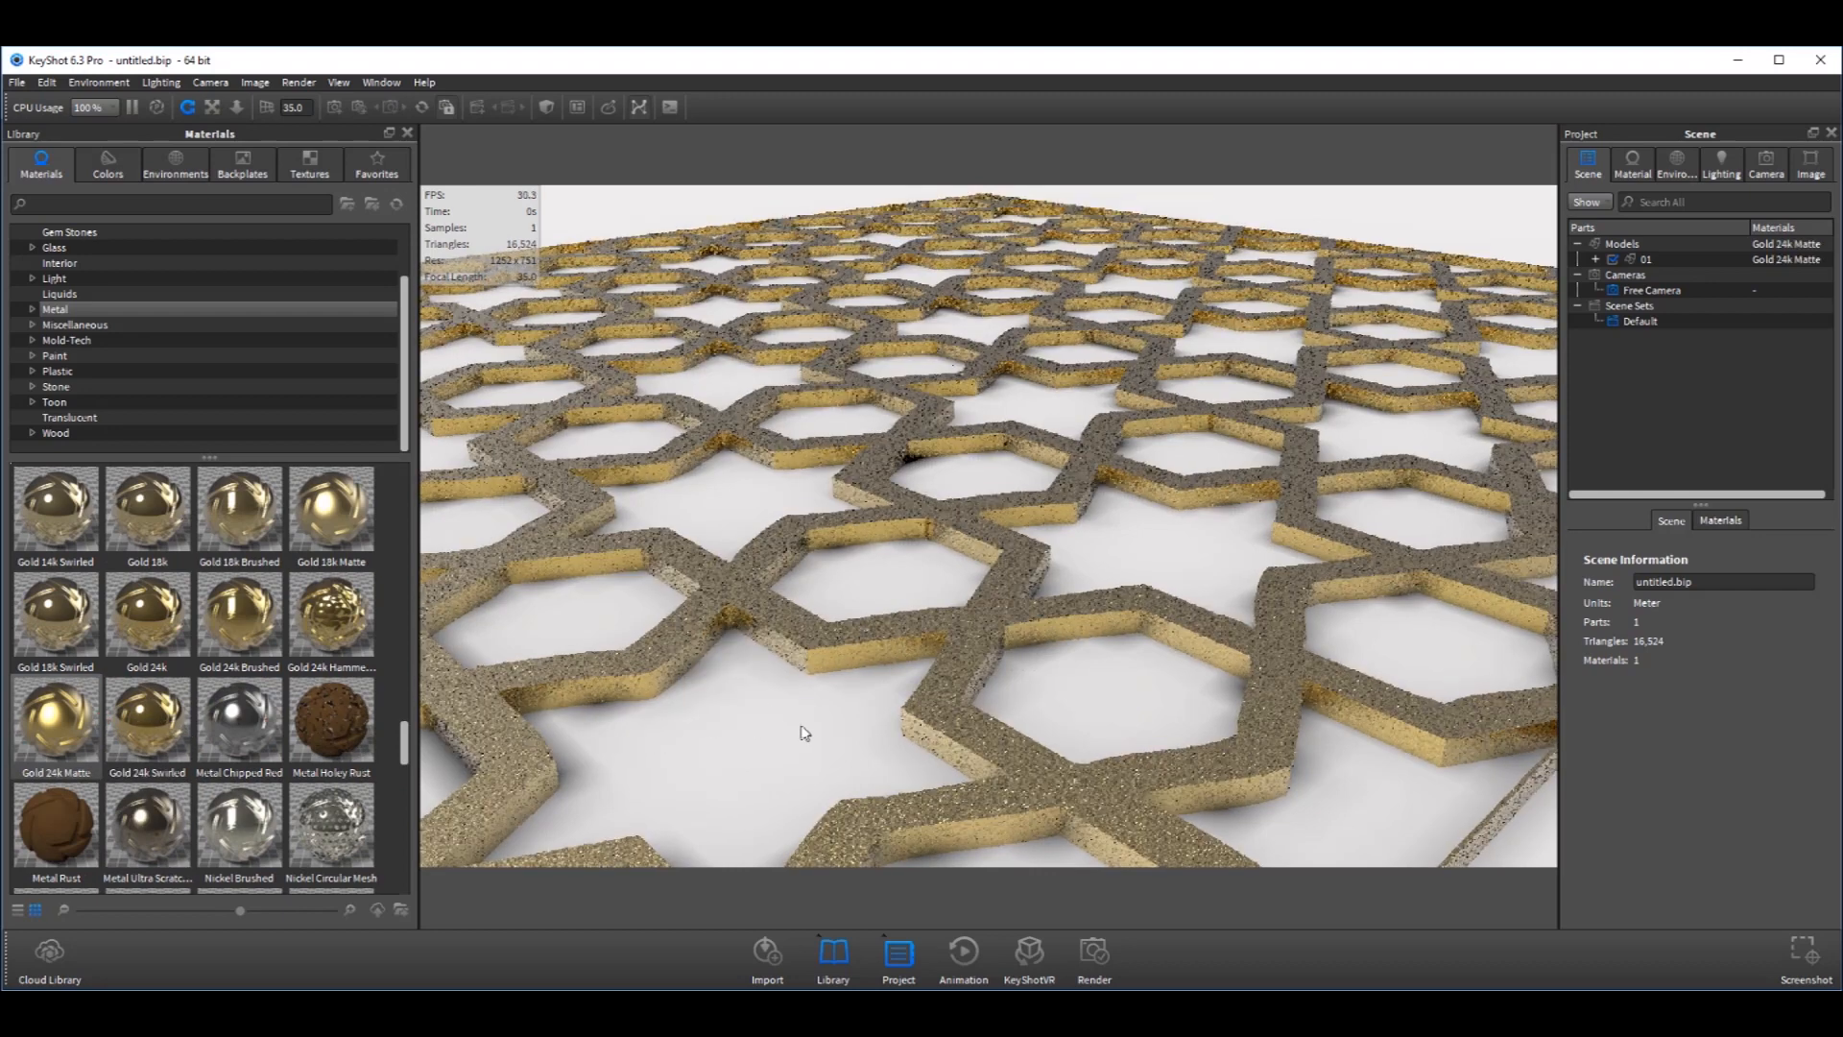
# - Frame a low-angle close-up of the gold lattice with a star opening centred in the foreground
pyautogui.scroll(-4, 1014, 671)
pyautogui.moveTo(1019, 680); pyautogui.dragTo(1330, 797)
pyautogui.scroll(-4, 1086, 763)
pyautogui.moveTo(930, 563); pyautogui.dragTo(979, 499)
pyautogui.moveTo(796, 518); pyautogui.dragTo(1121, 641)
pyautogui.scroll(6, 930, 627)
pyautogui.scroll(-5, 1121, 641)
pyautogui.scroll(4, 1205, 695)
pyautogui.moveTo(1206, 695); pyautogui.dragTo(1152, 557)
pyautogui.scroll(3, 1152, 557)
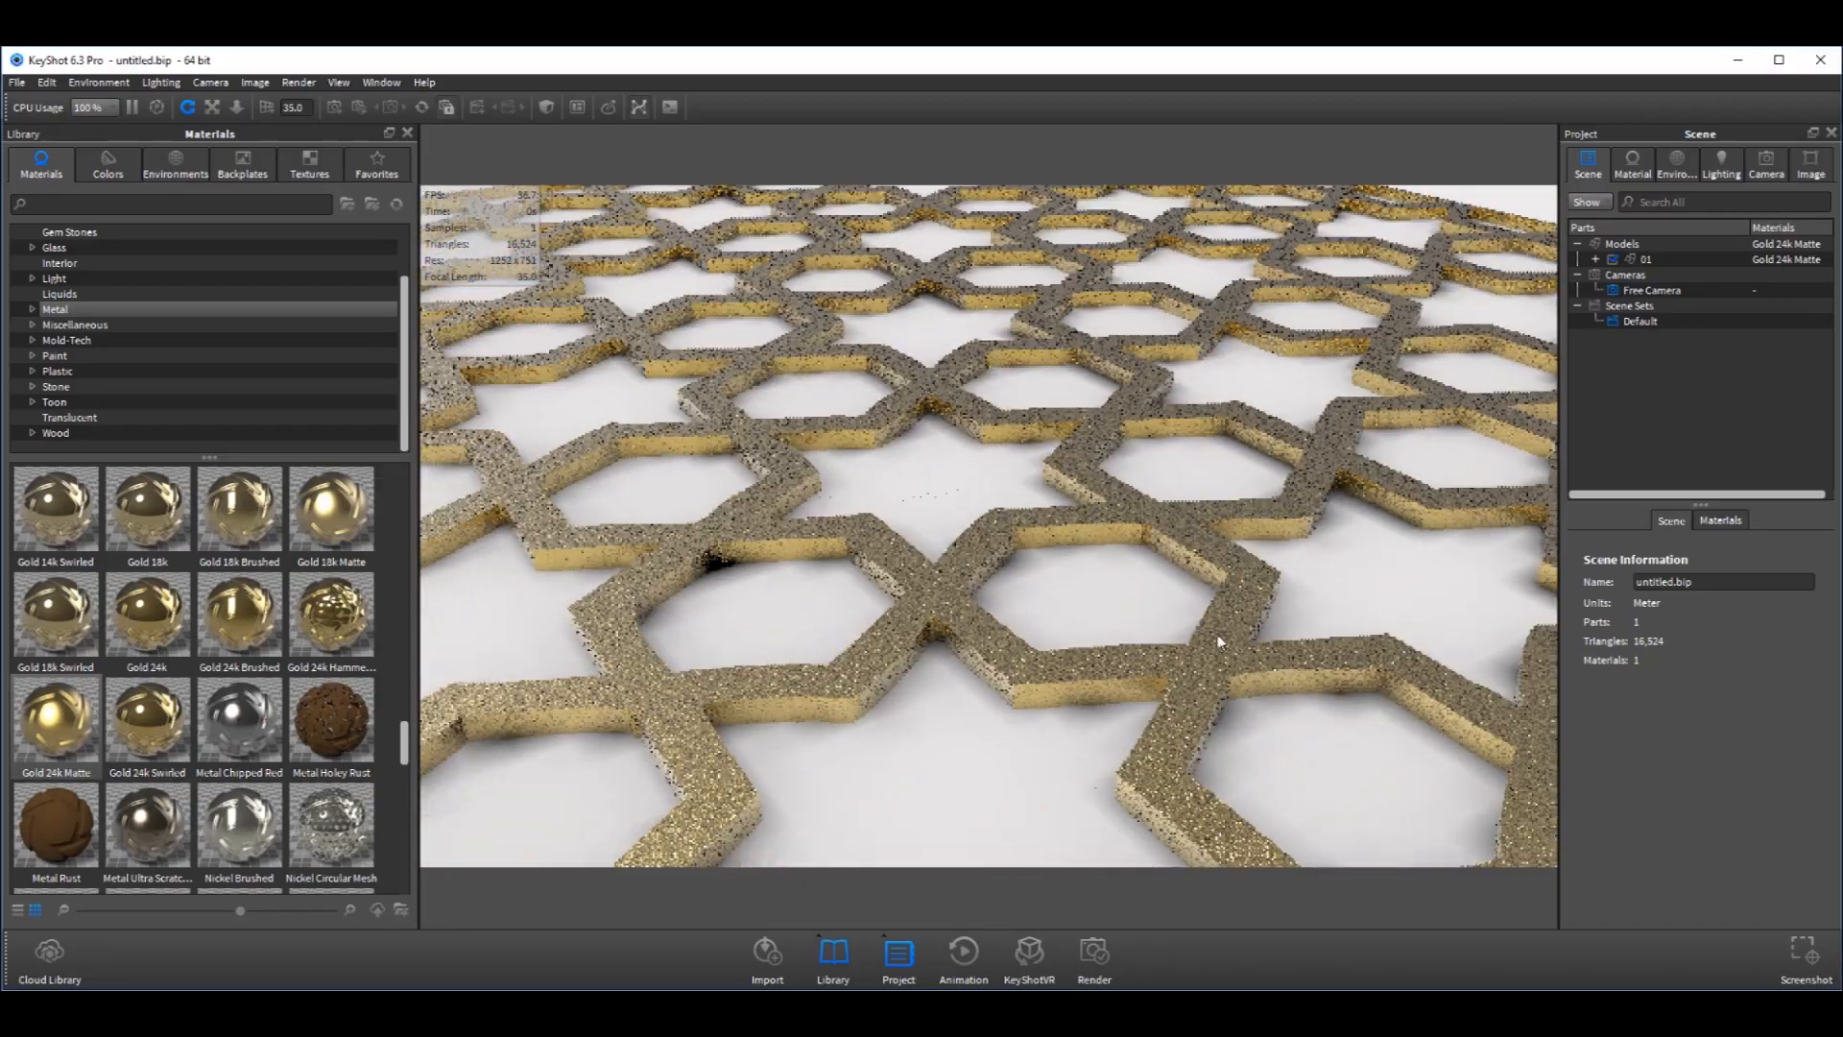
pyautogui.scroll(2, 1221, 641)
pyautogui.moveTo(1240, 647); pyautogui.dragTo(1316, 670)
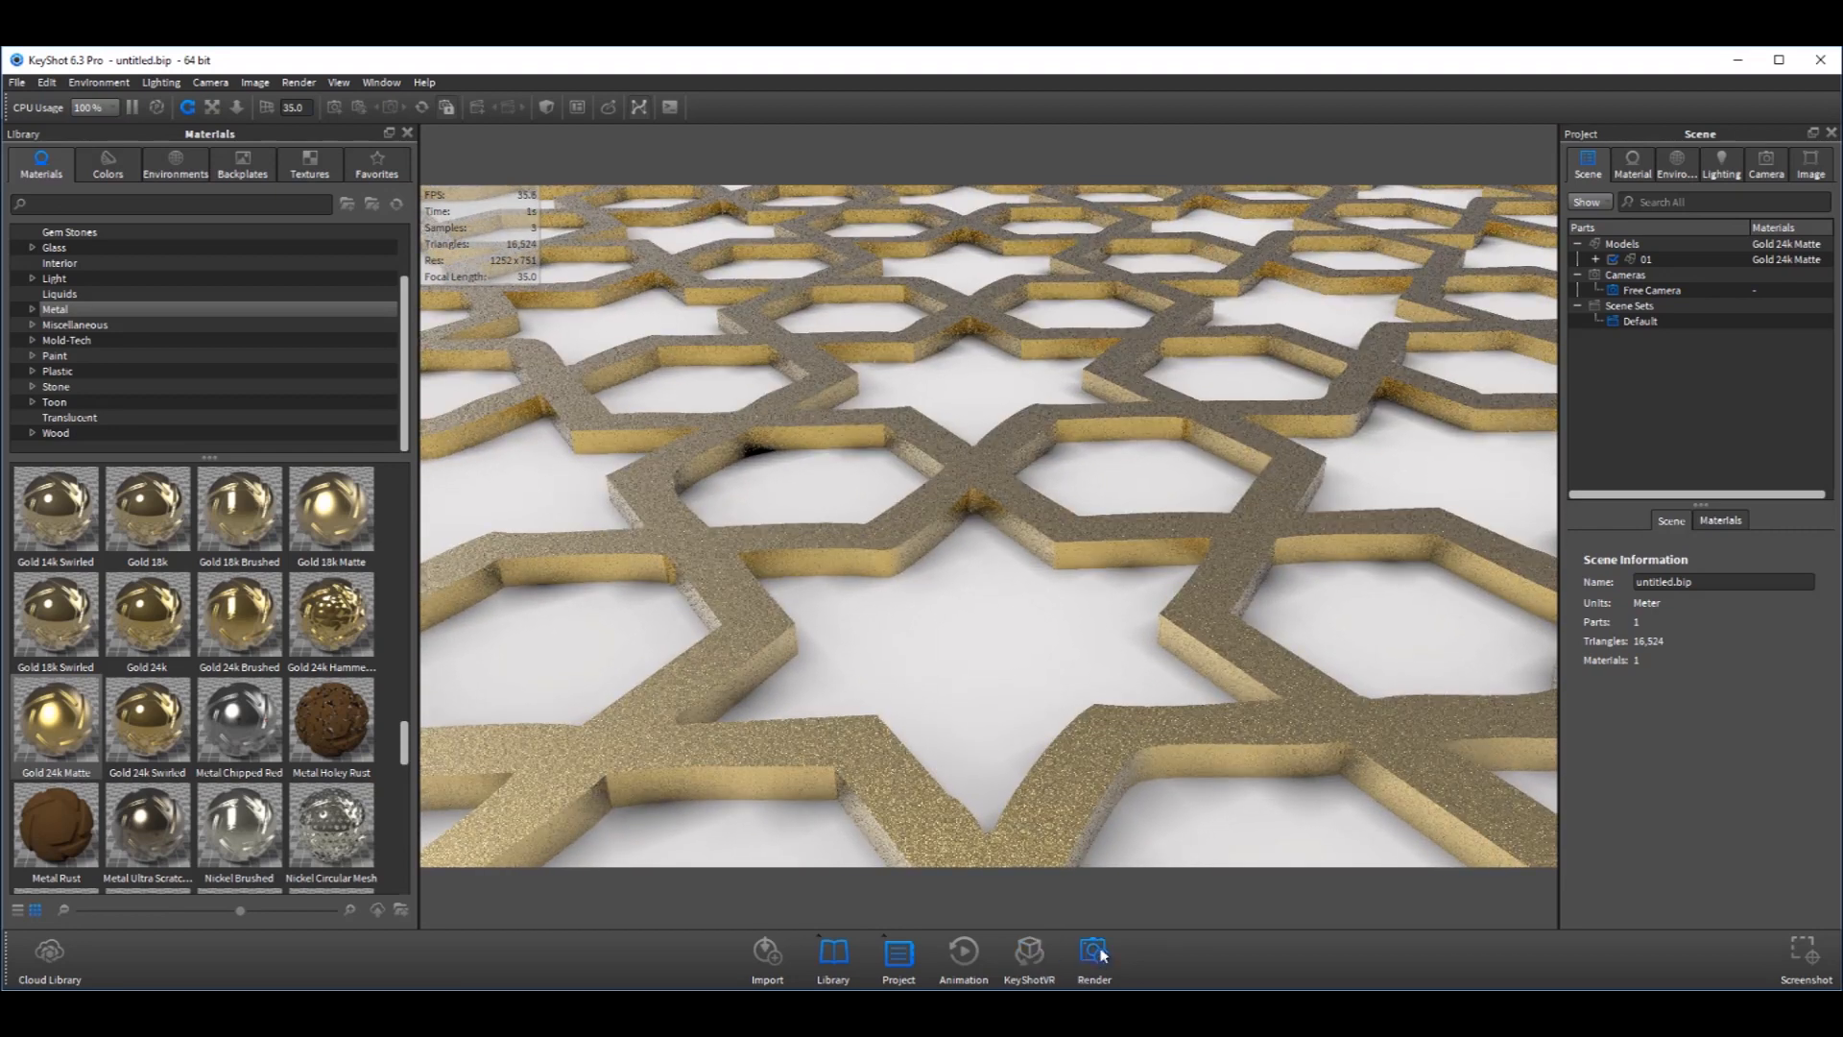
# - Set up a still image render named 01 with the Desktop's "ask thalis" folder as its destination
pyautogui.hotkey('ctrl', 'p')
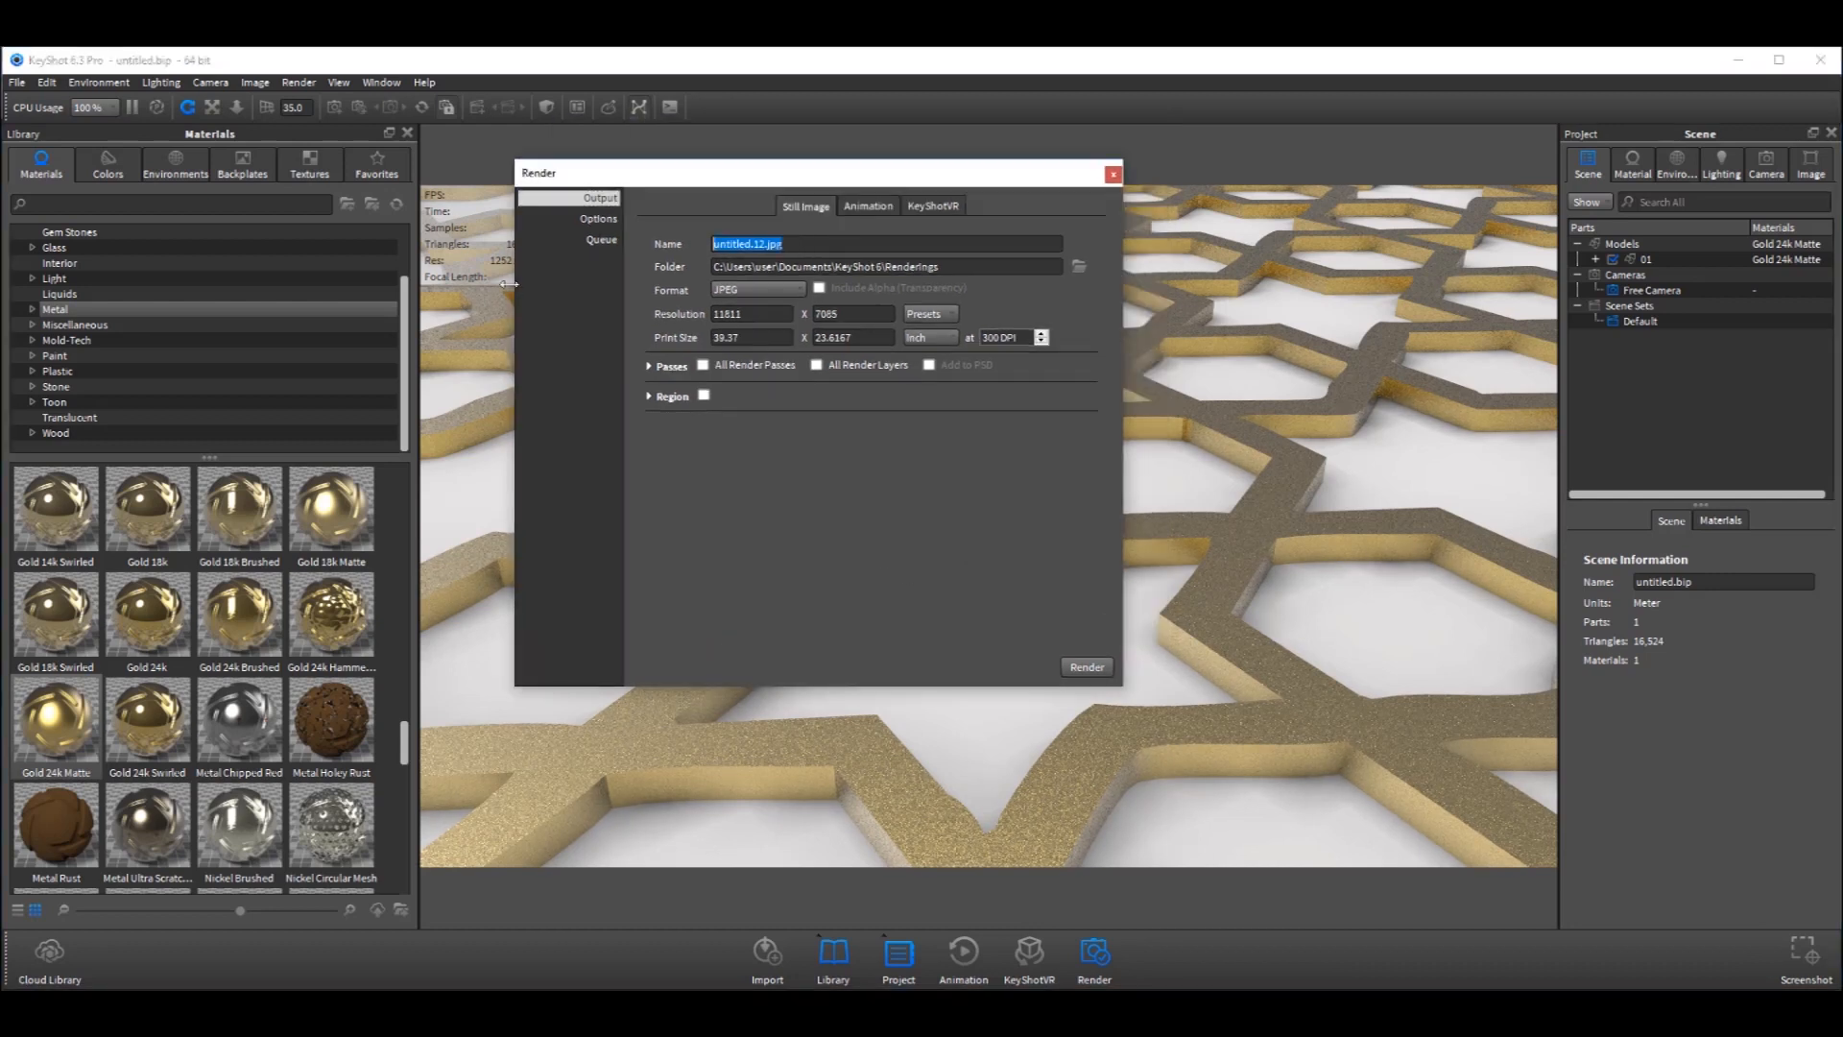
pyautogui.write('01')
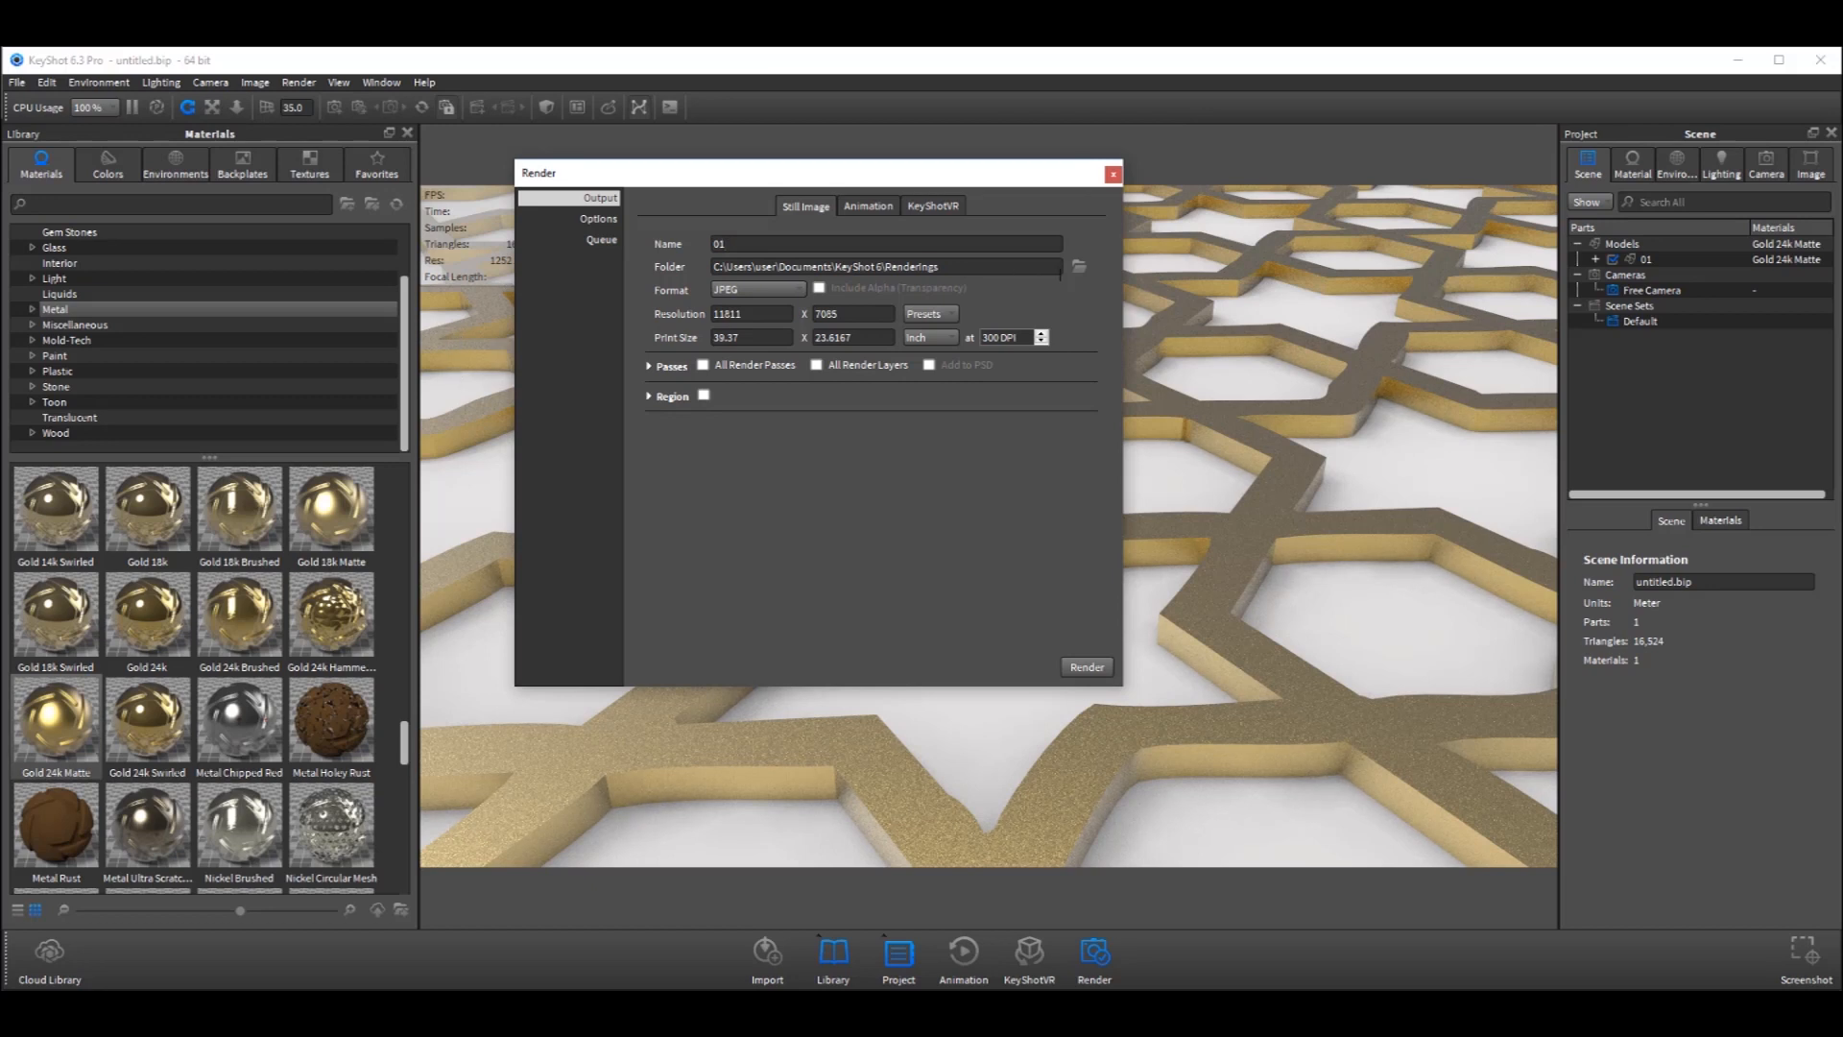
pyautogui.click(1079, 268)
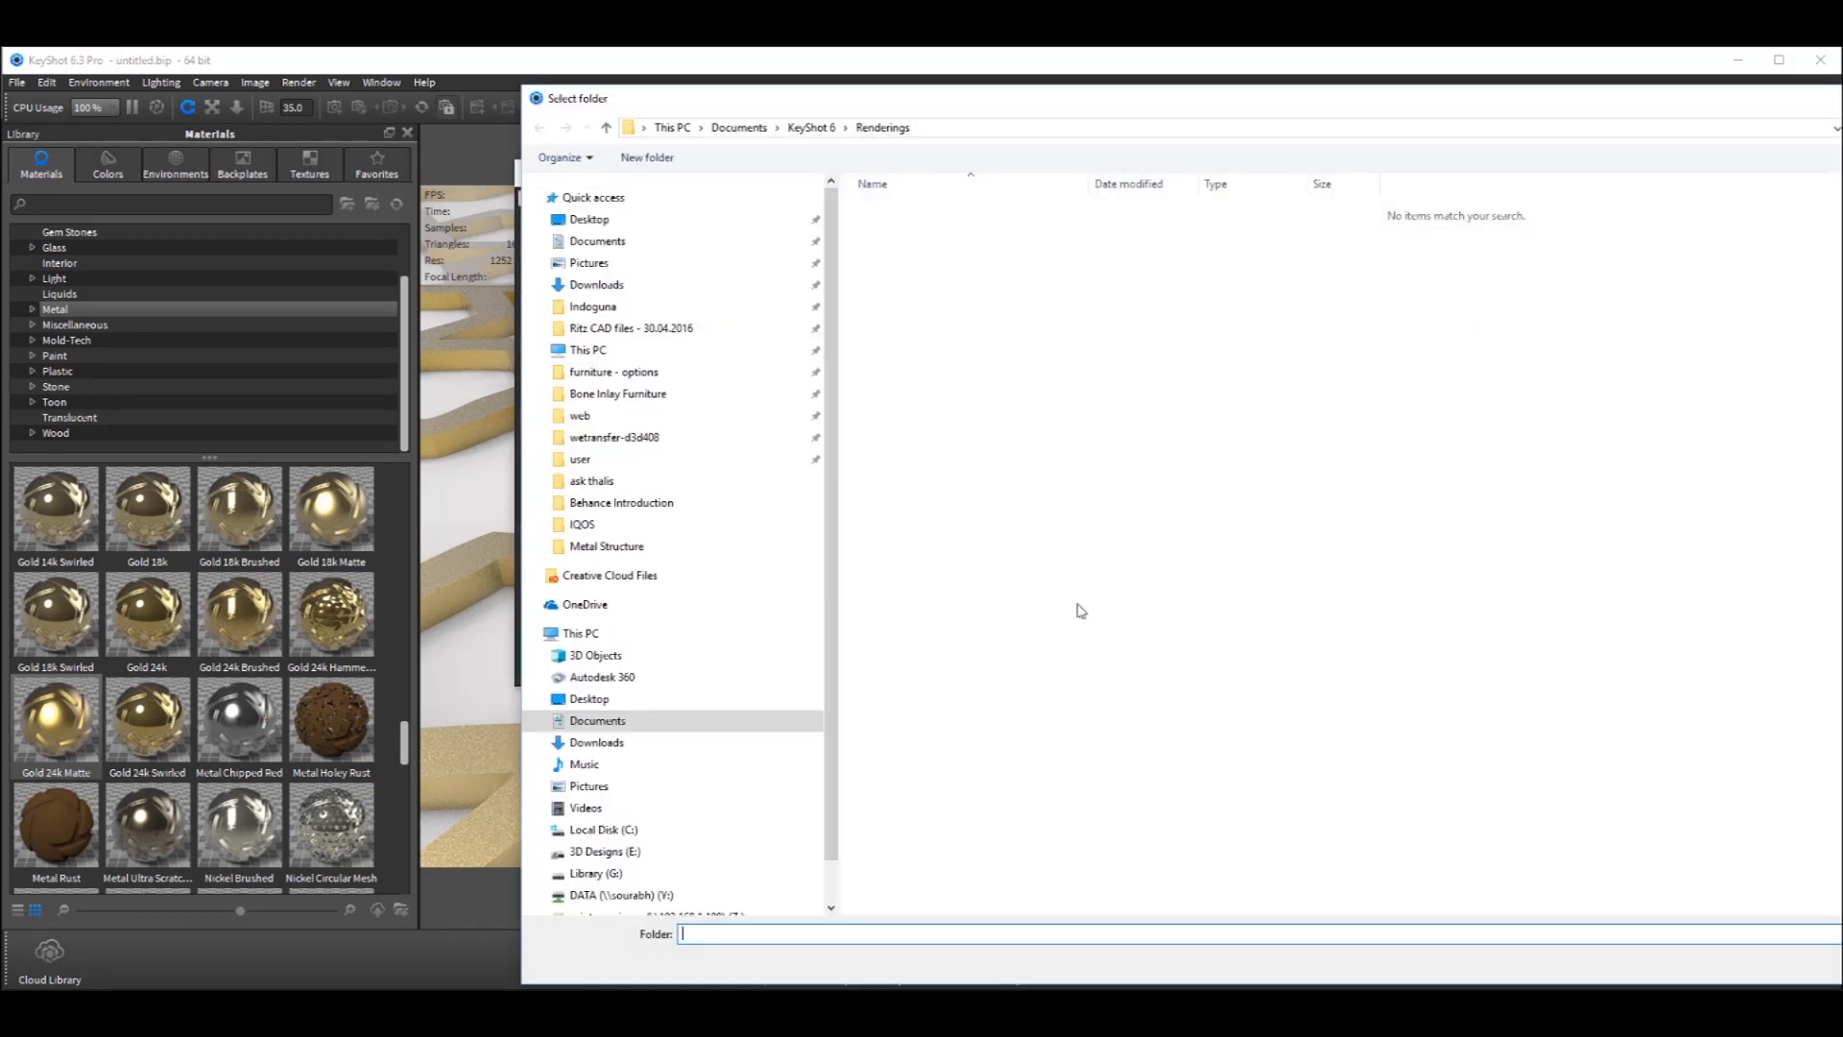
pyautogui.hotkey('alt', 'Up')
pyautogui.hotkey('alt', 'Up')
pyautogui.hotkey('alt', 'Up')
pyautogui.hotkey('alt', 'Up')
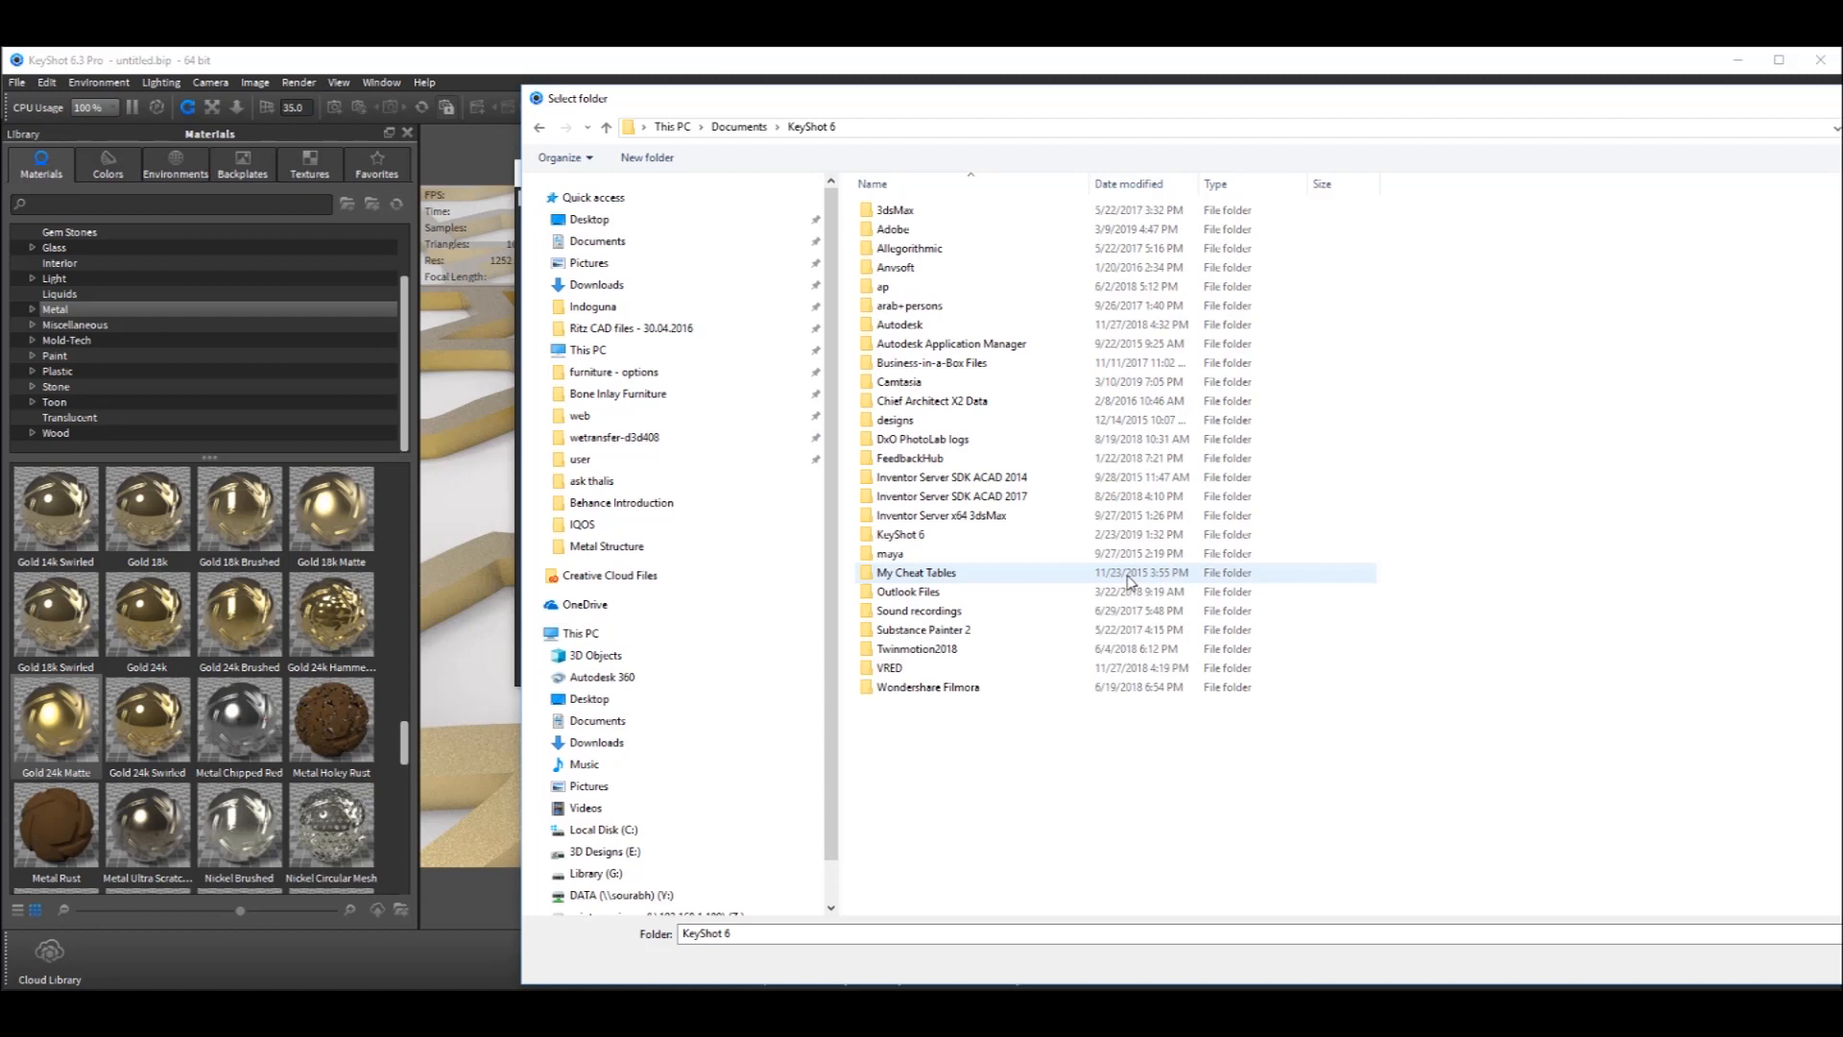
pyautogui.doubleClick(1423, 252)
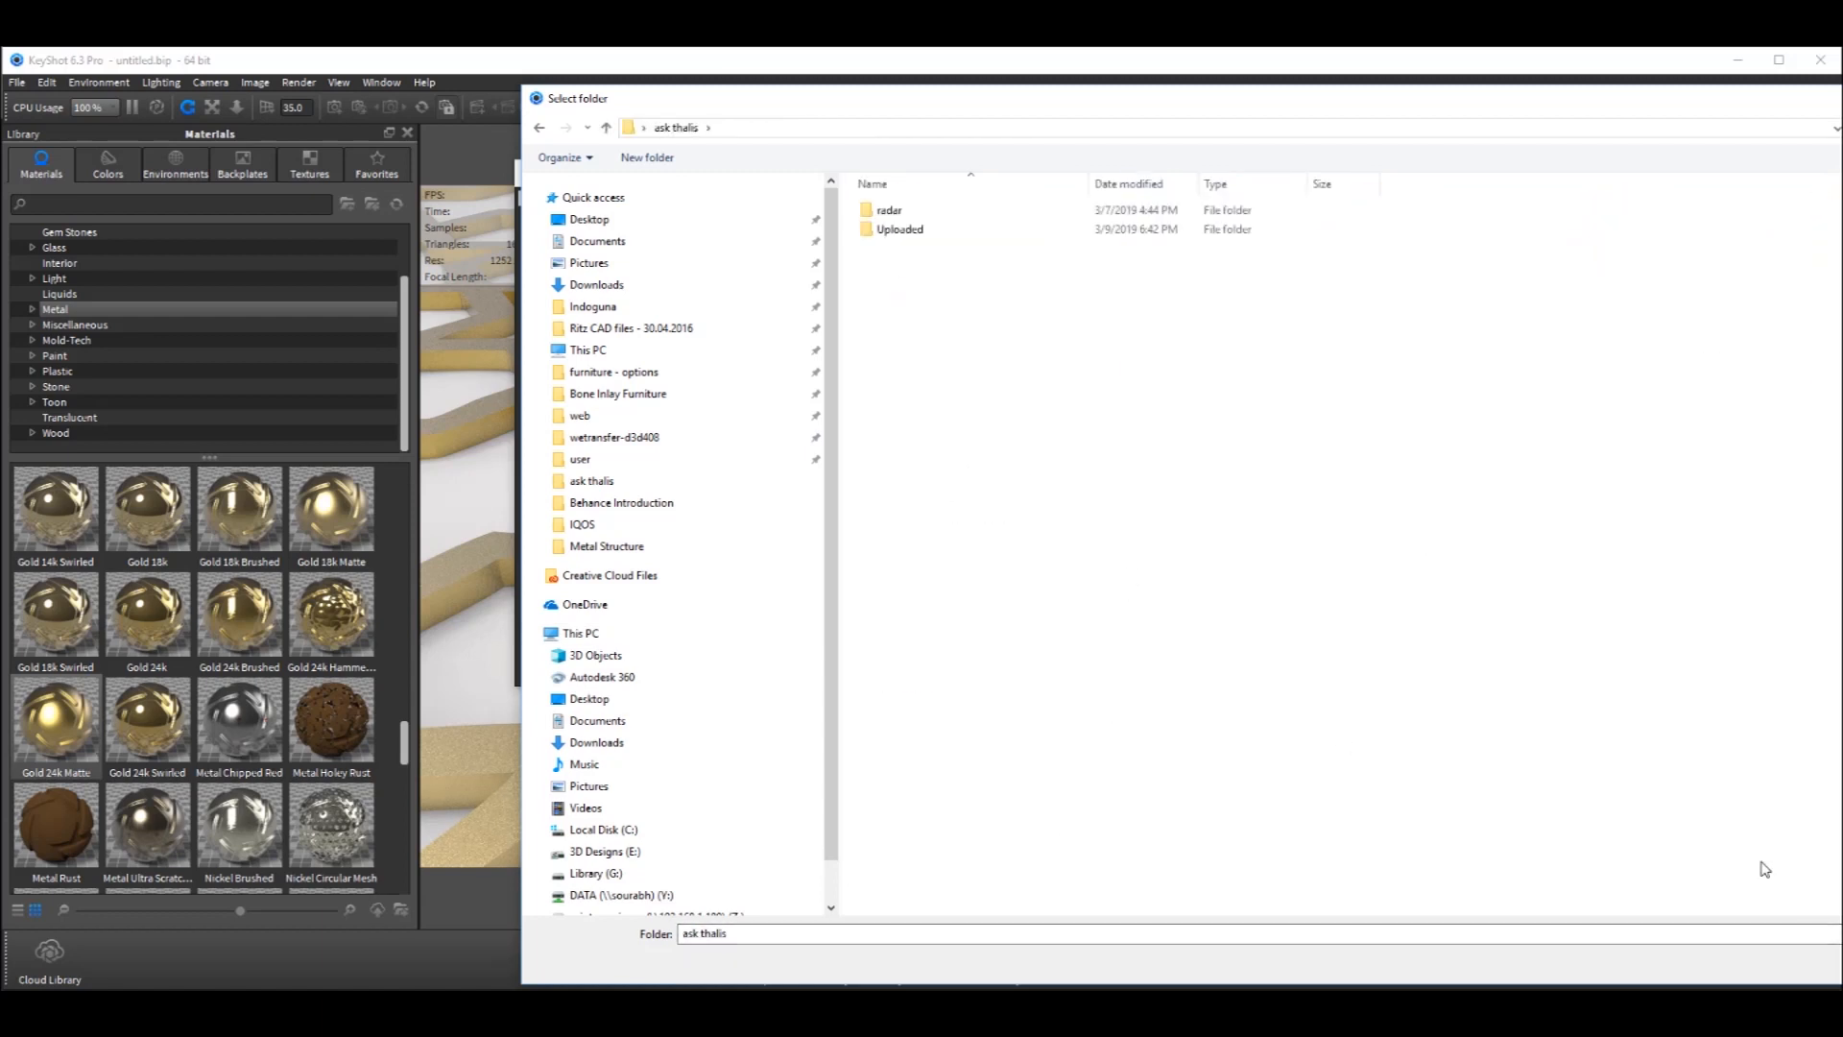
pyautogui.press('Return')
# - Set the render's horizontal resolution to 2000 pixels and start rendering the JPEG
pyautogui.moveTo(747, 313); pyautogui.dragTo(580, 256)
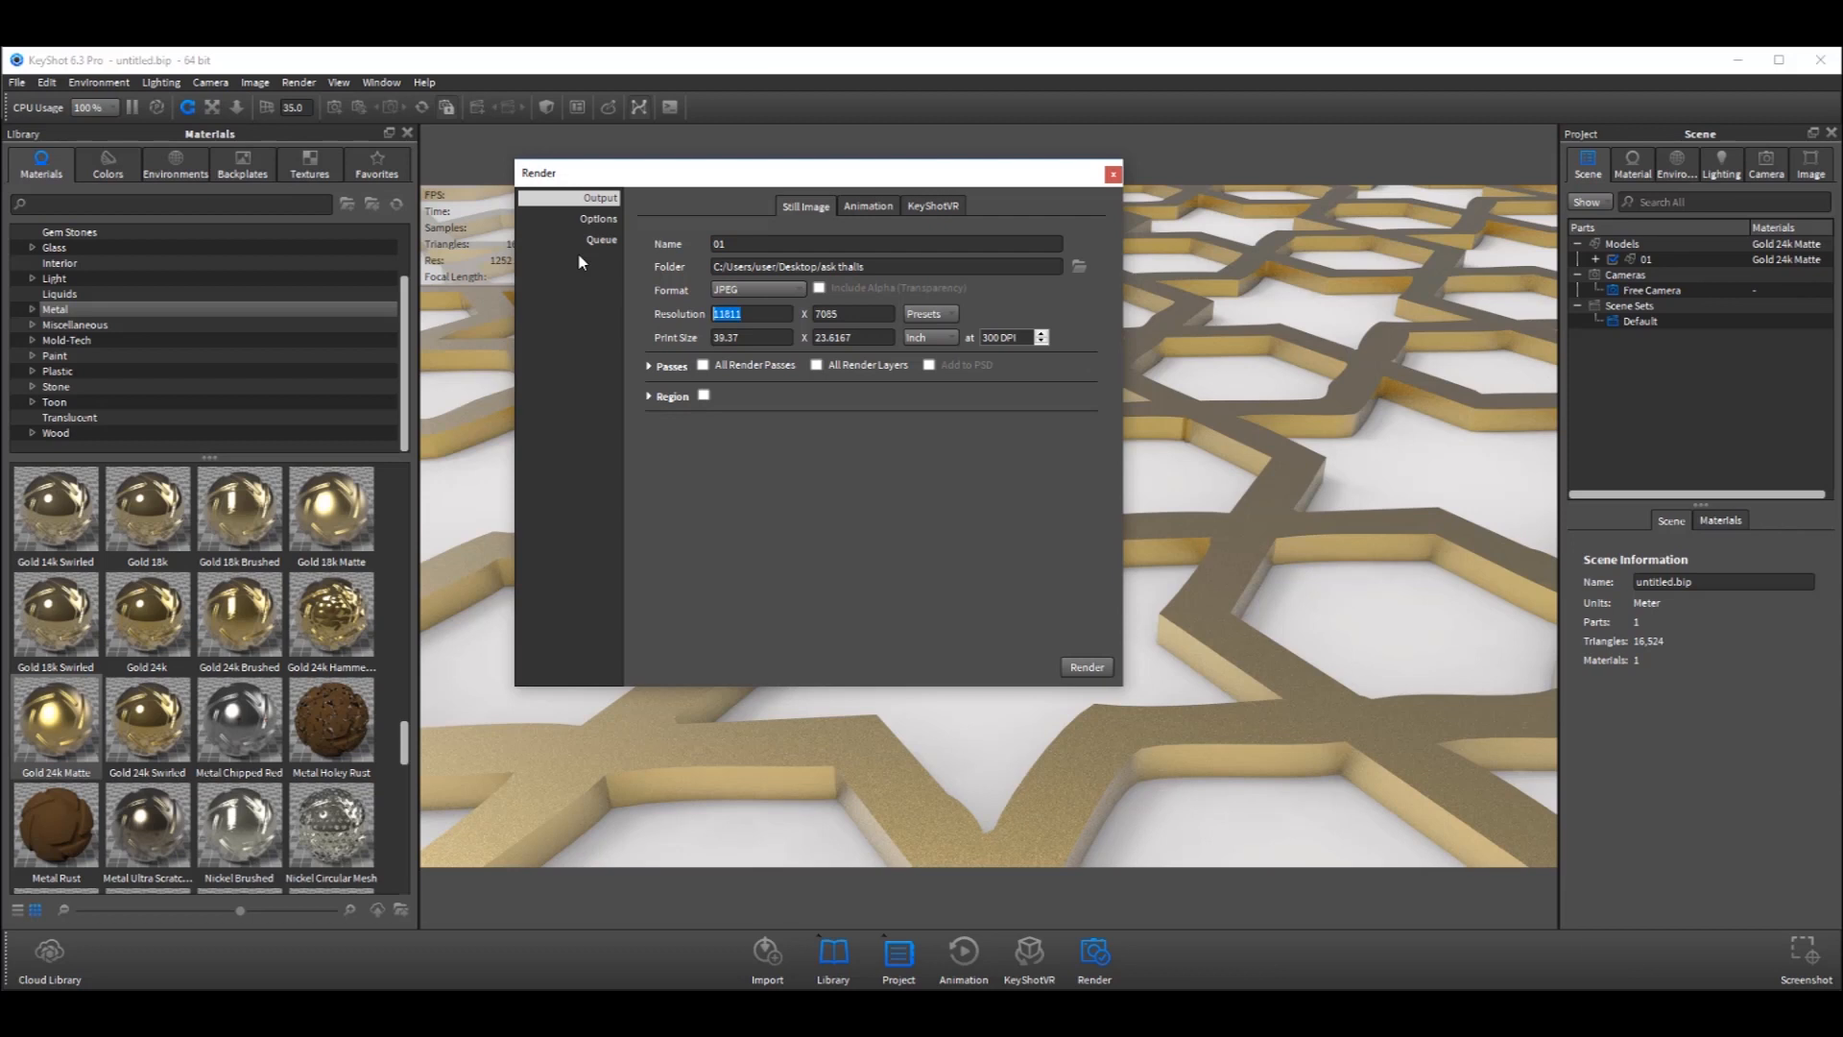
pyautogui.write('2000')
pyautogui.press('Tab')
pyautogui.click(883, 494)
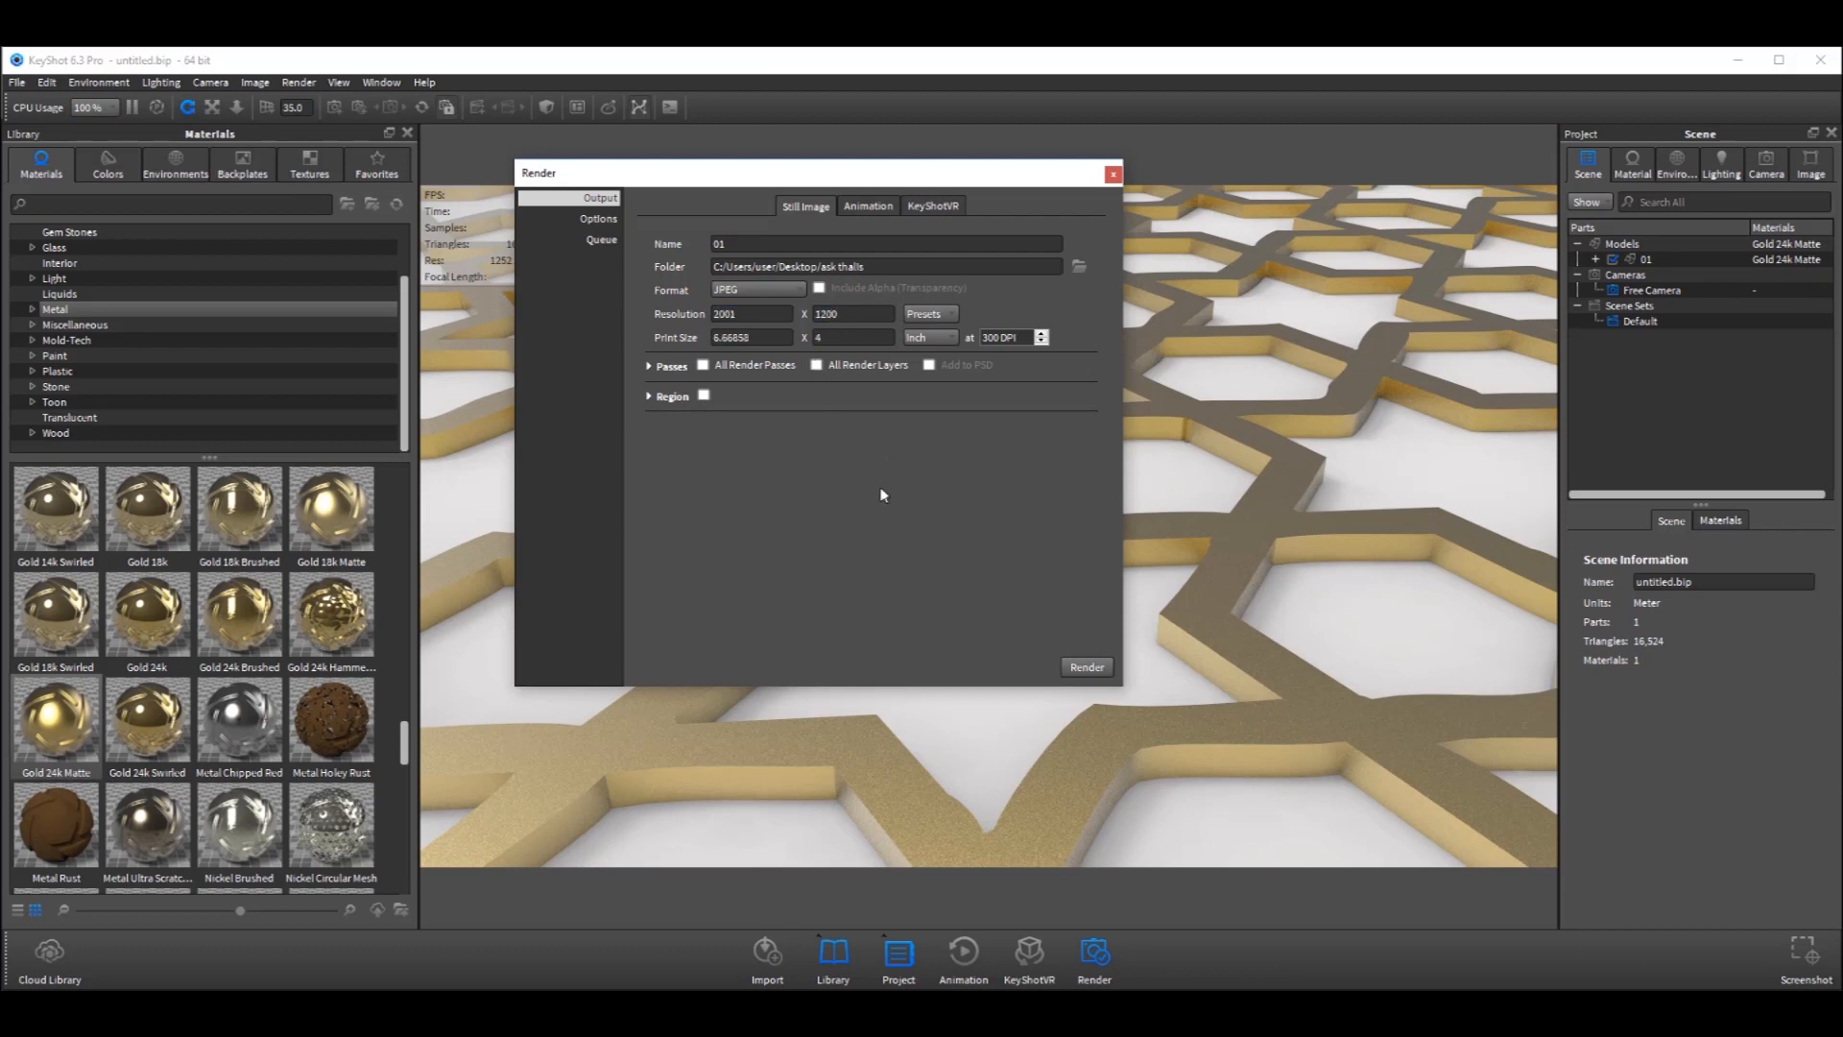
pyautogui.click(1088, 667)
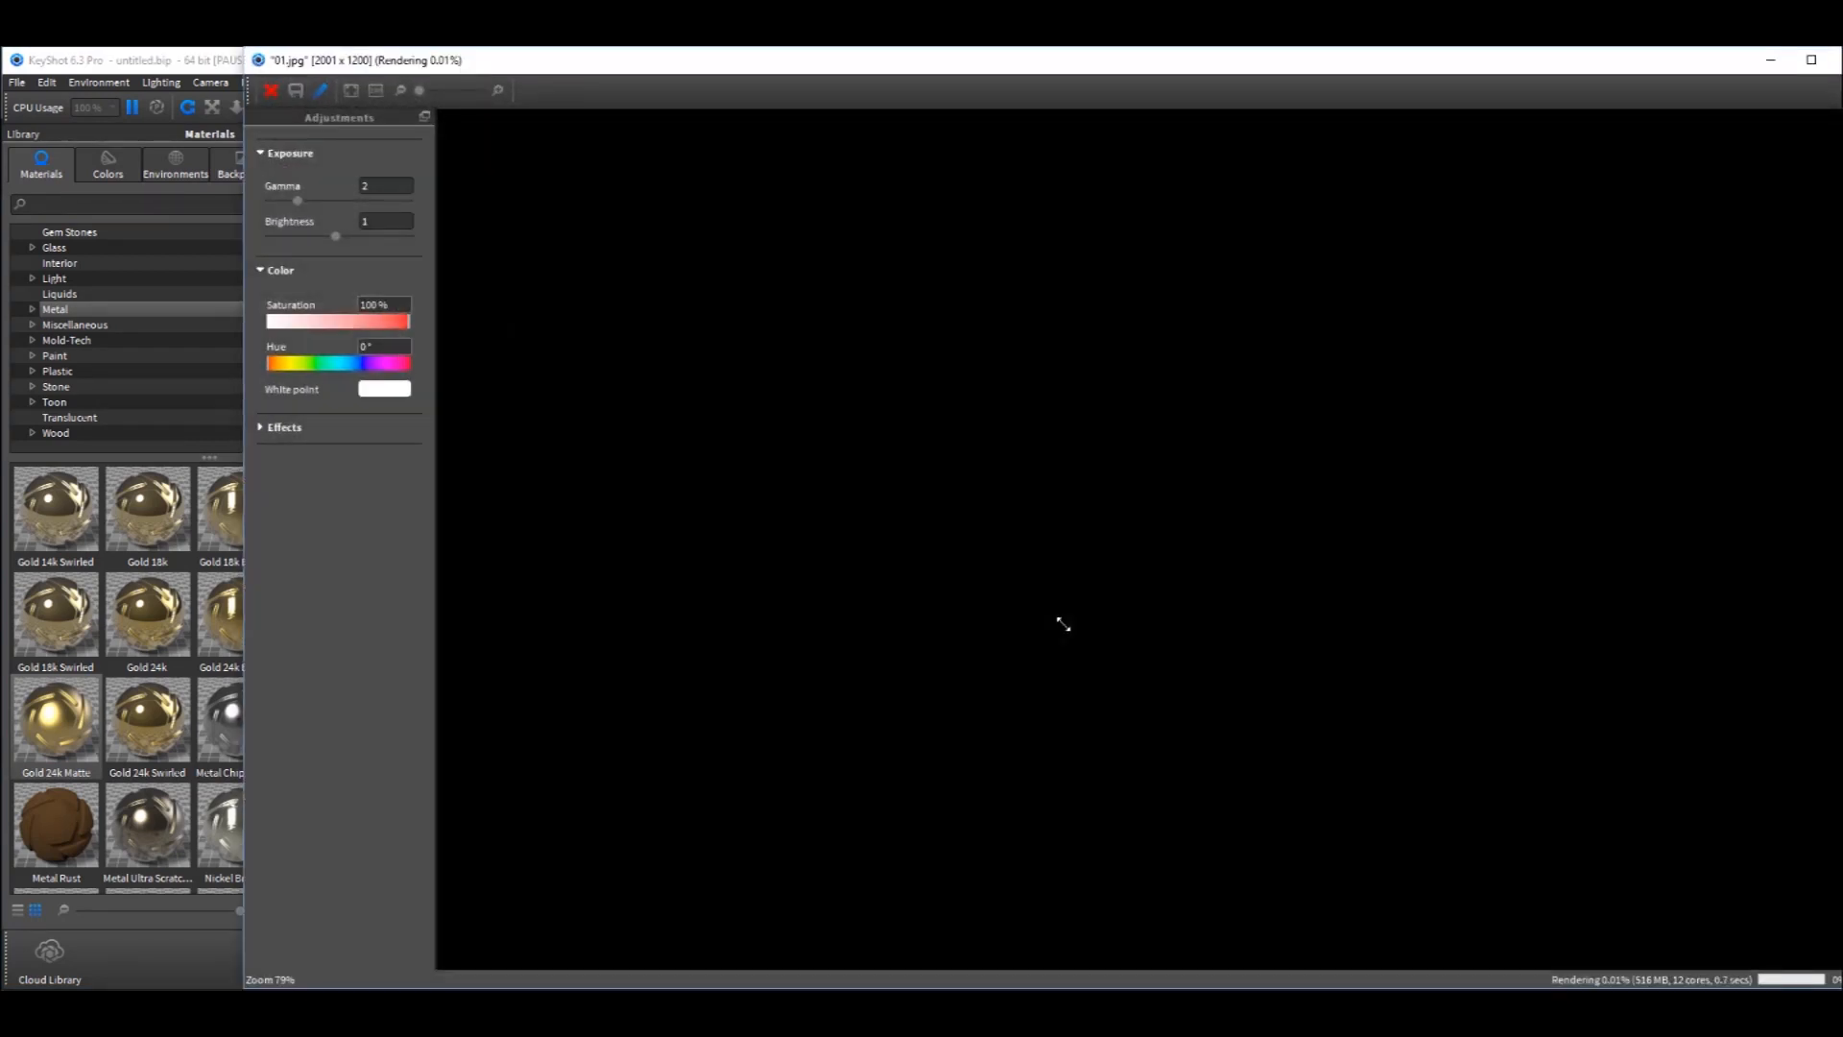
# - Narrow the render window to fit the screen and inspect the rendering in progress at different magnifications
pyautogui.moveTo(1842, 267); pyautogui.dragTo(1791, 268)
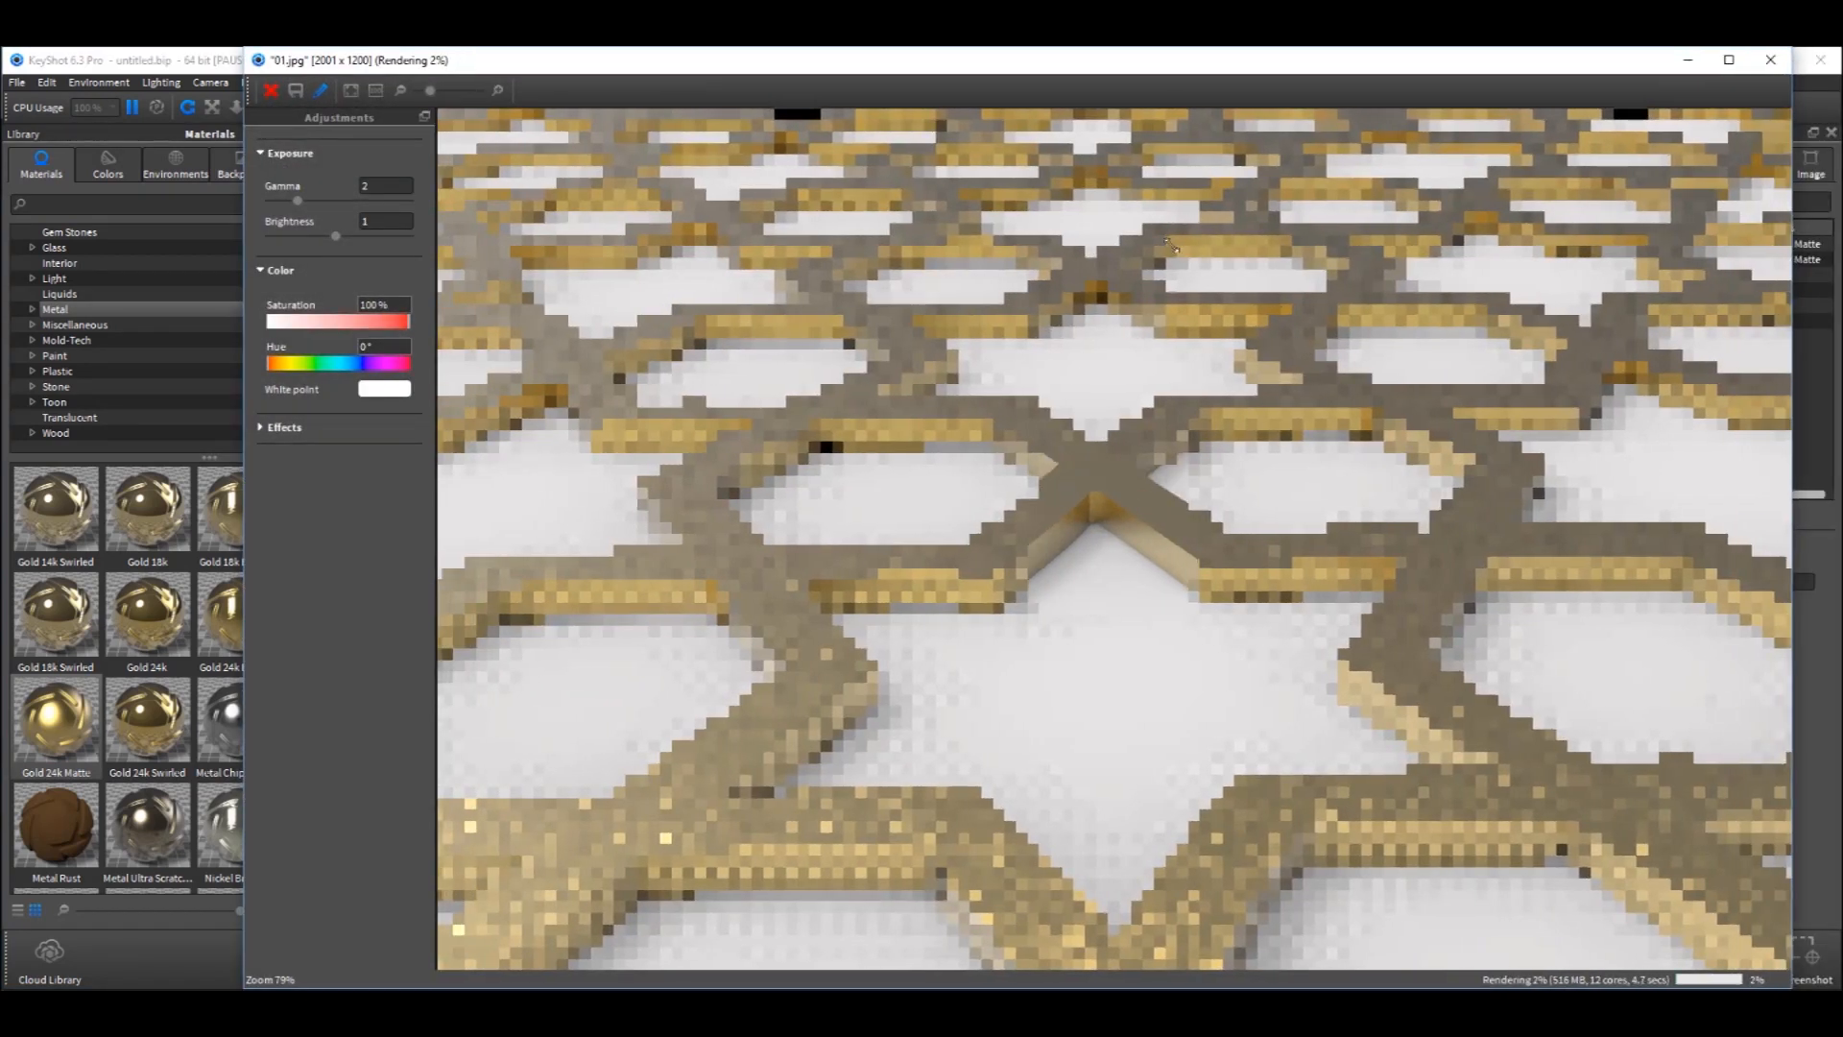
pyautogui.scroll(-1, 1094, 624)
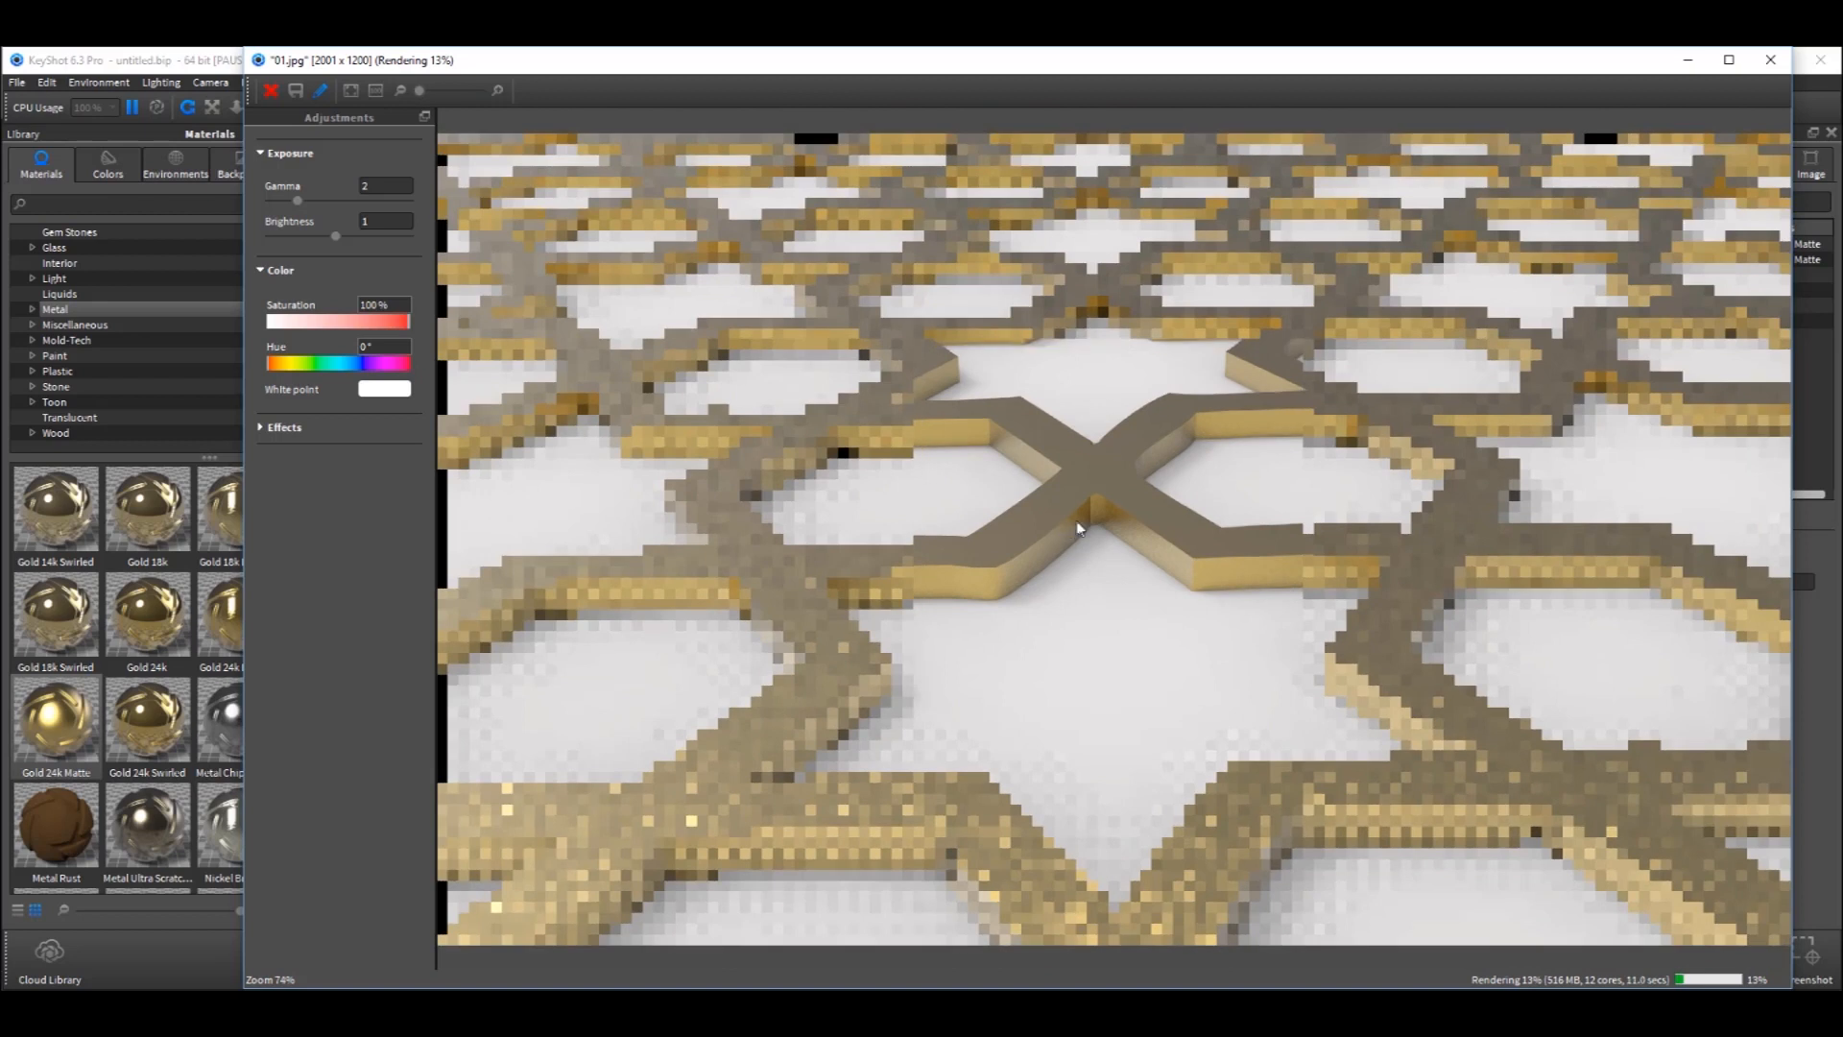
pyautogui.scroll(2, 1075, 518)
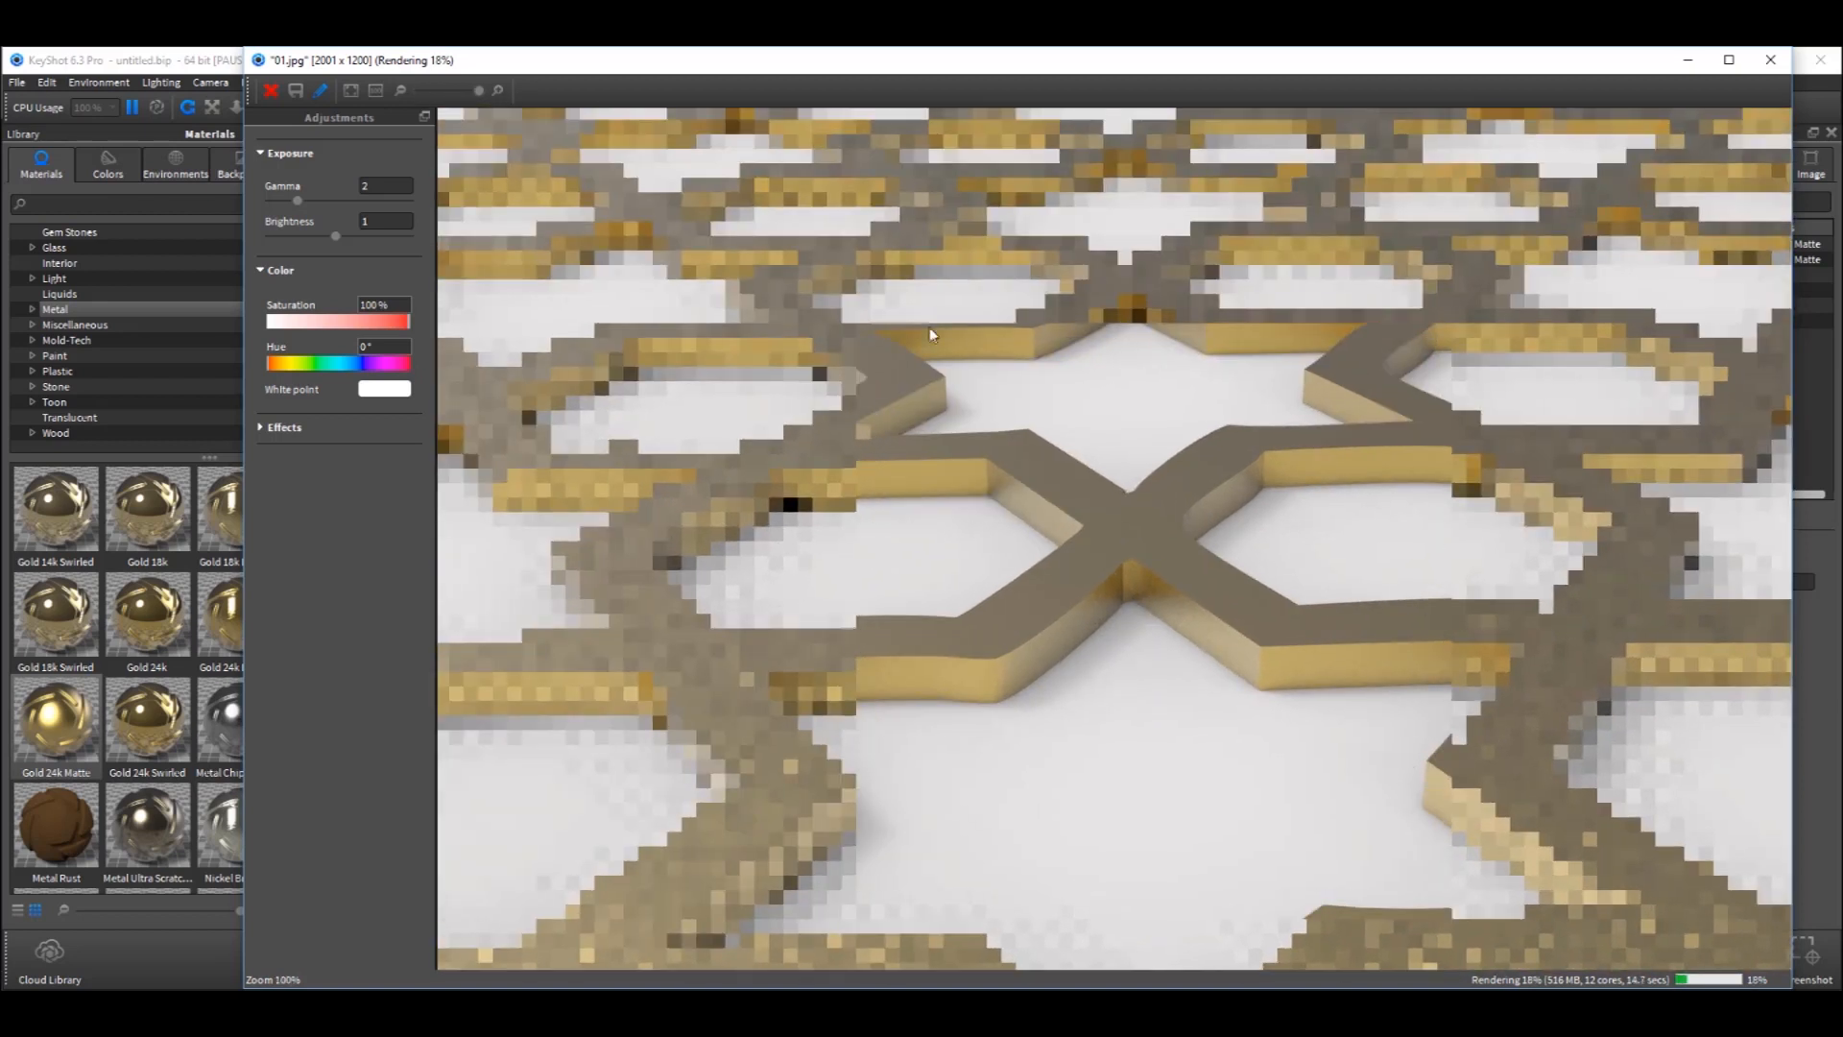
pyautogui.scroll(-2, 1123, 594)
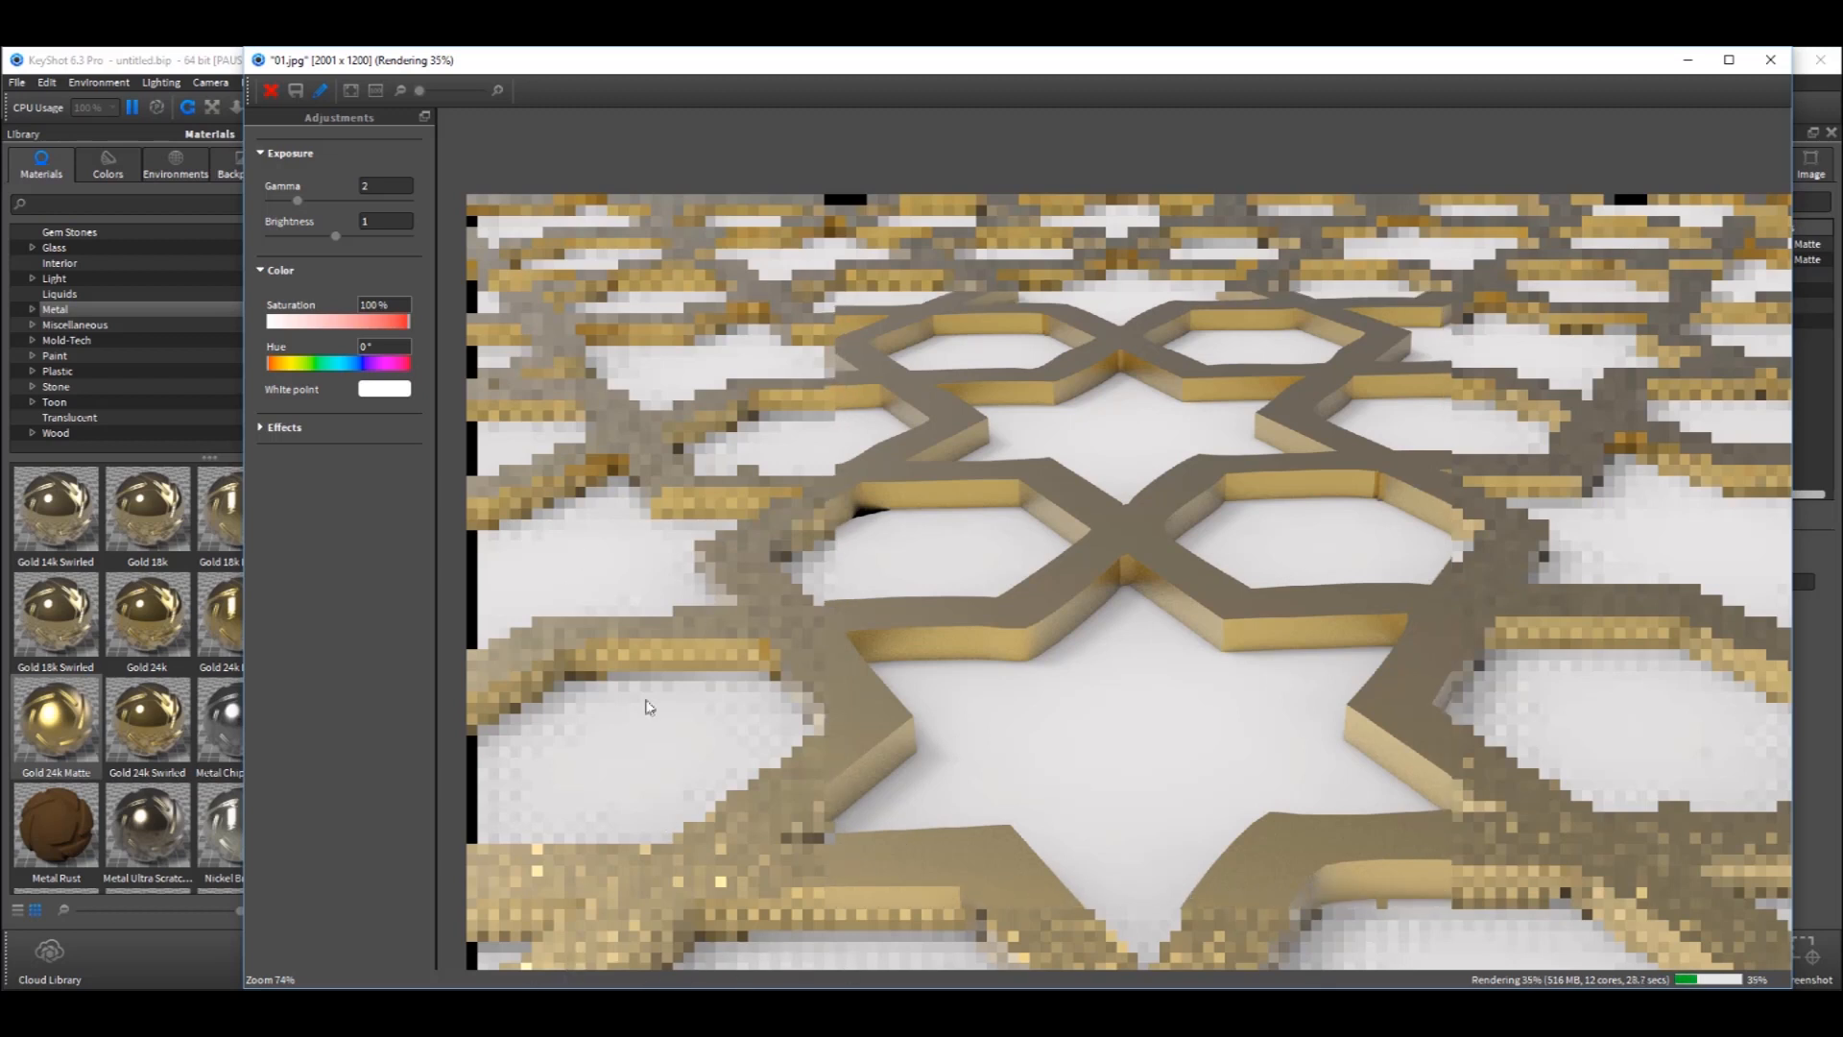
# - Switch to the Ramadan Setup folder in File Explorer, open its subfolder 1 and enlarge the thumbnails
pyautogui.moveTo(558, 1007)
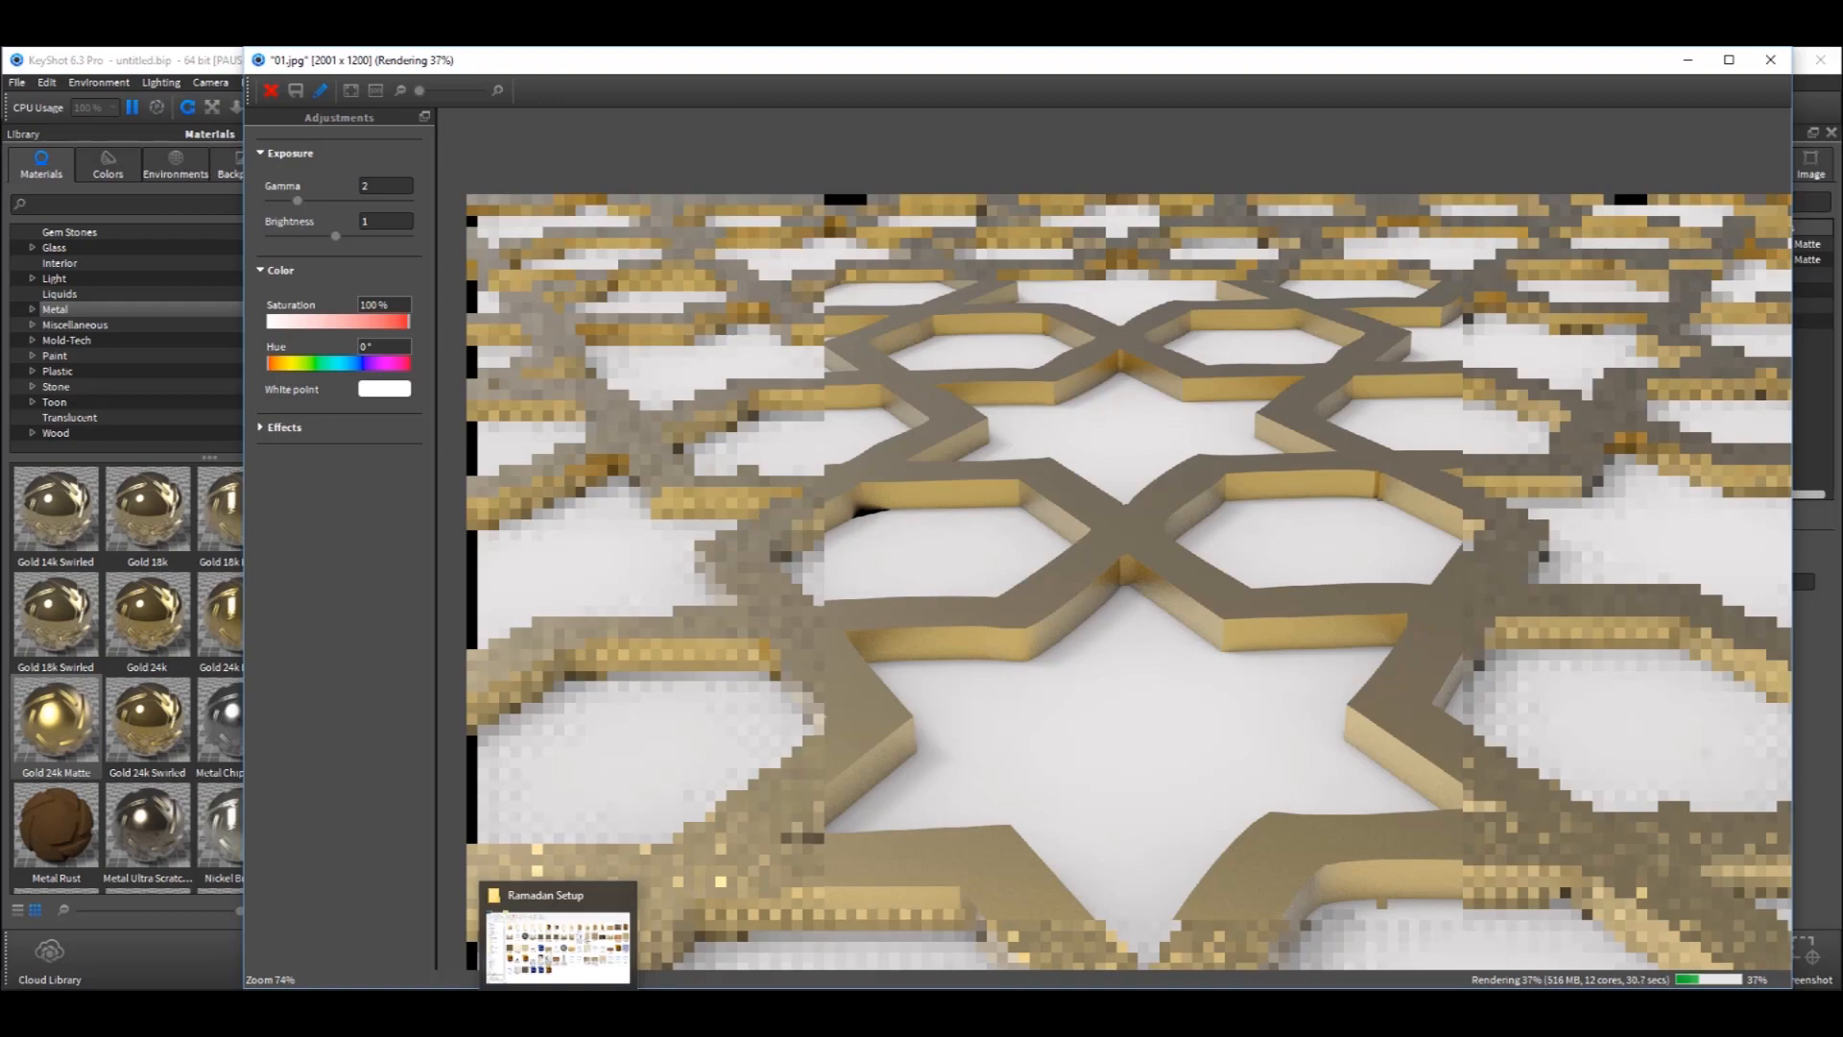
pyautogui.click(558, 945)
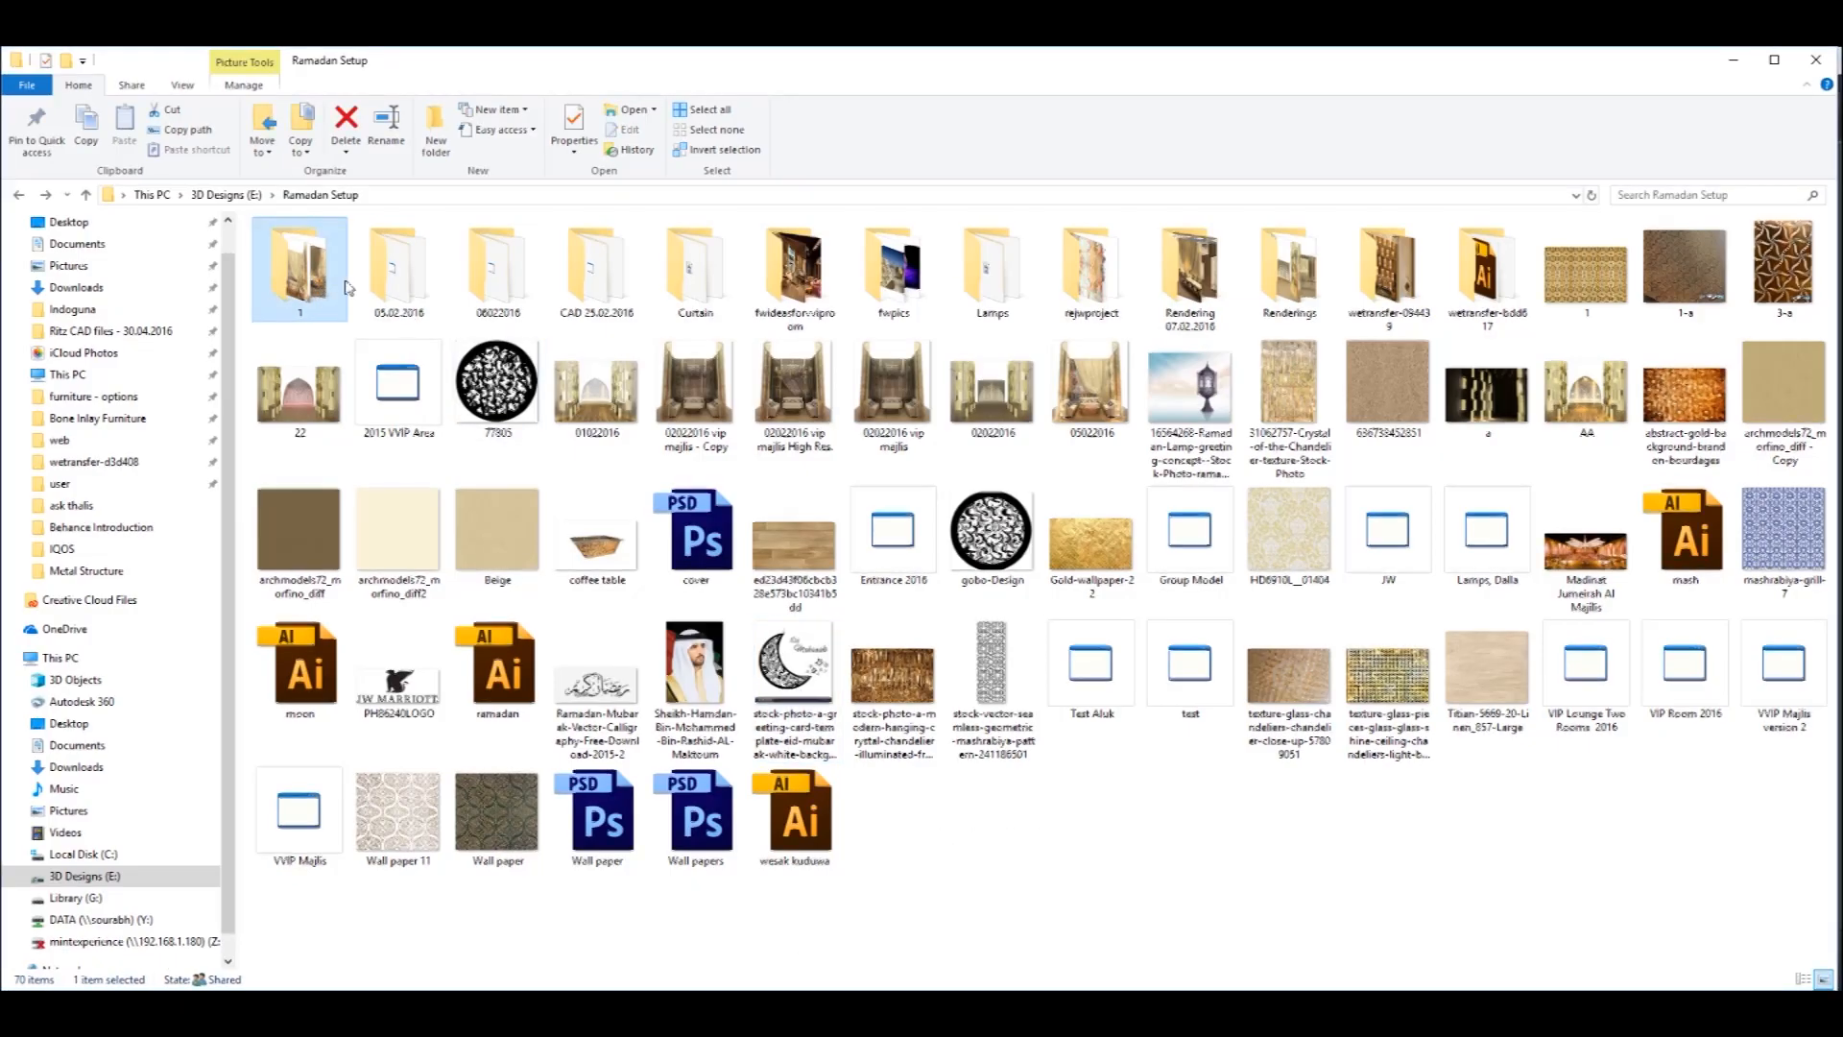
pyautogui.doubleClick(326, 278)
pyautogui.rightClick(431, 564)
pyautogui.click(492, 641)
# - View the "02022016 vip majlis" and "03022016 vip majlis two rooms High Res" images enlarged, and close the viewer
pyautogui.click(413, 335)
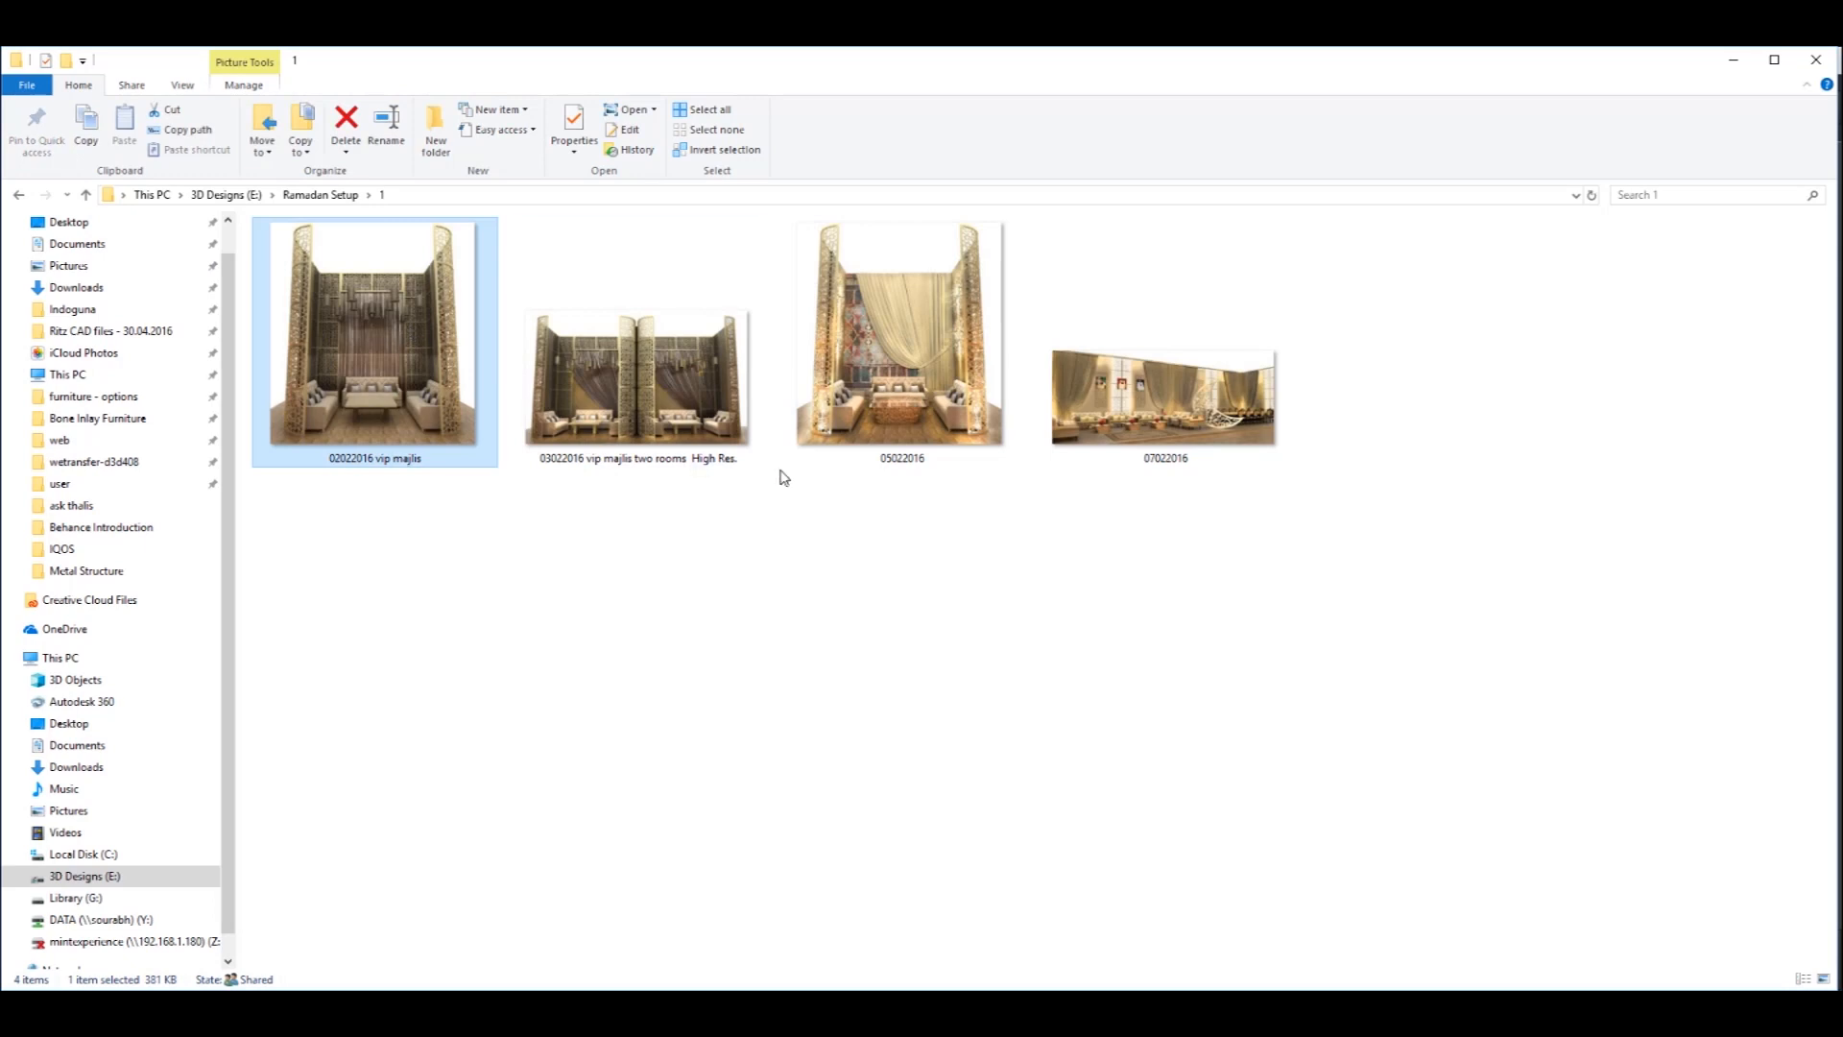
pyautogui.press('Return')
pyautogui.doubleClick(1411, 56)
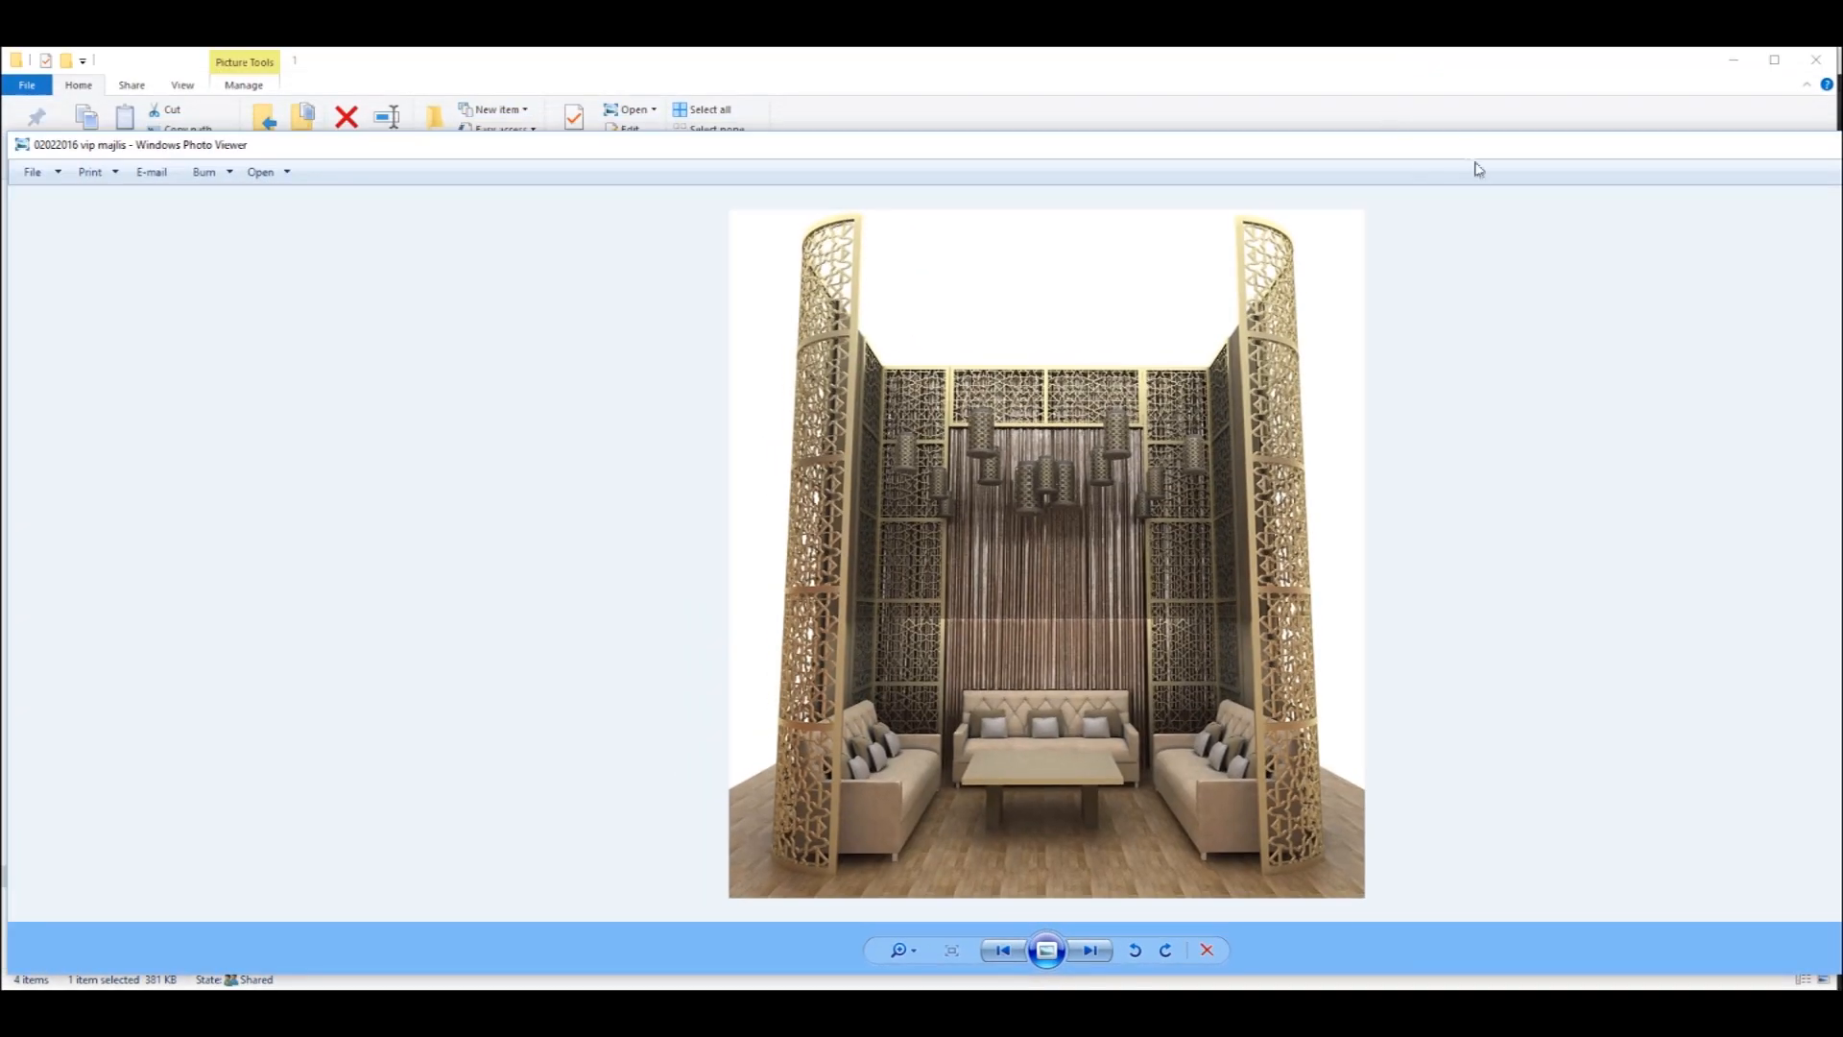
pyautogui.moveTo(1447, 134); pyautogui.dragTo(1449, 54)
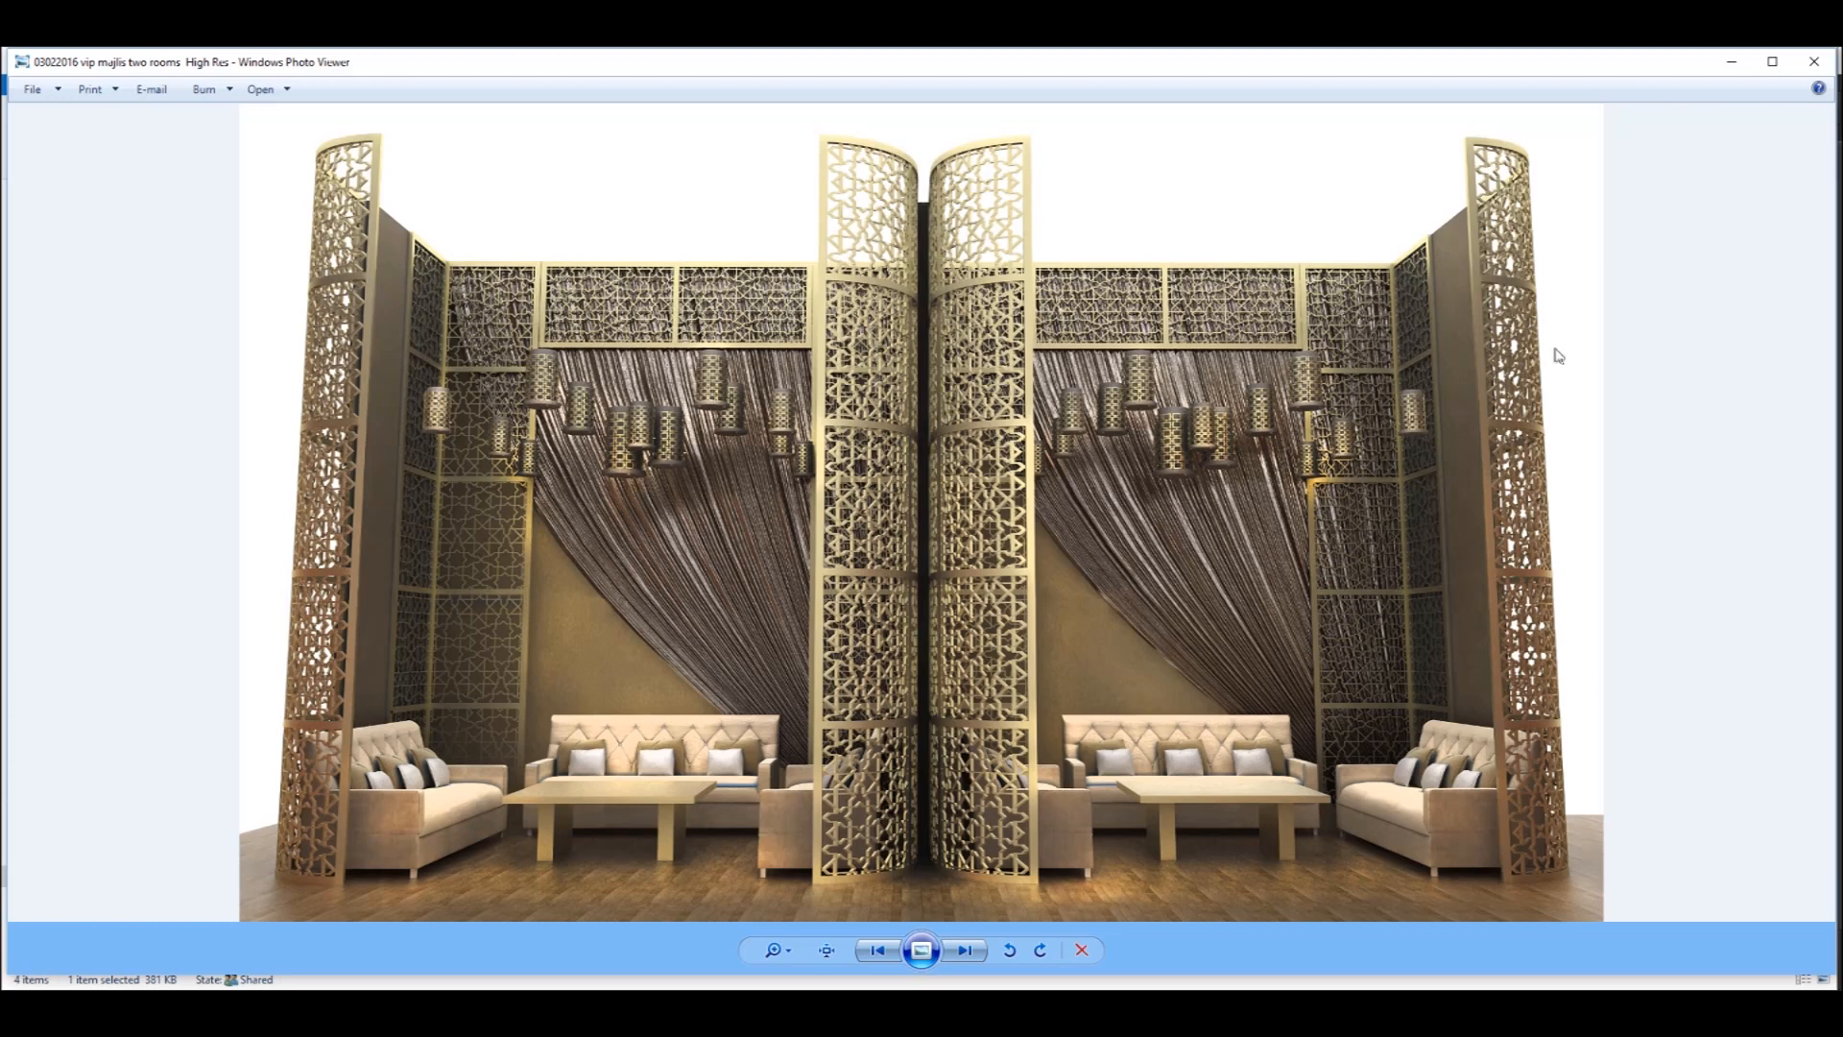
pyautogui.hotkey('alt', 'F4')
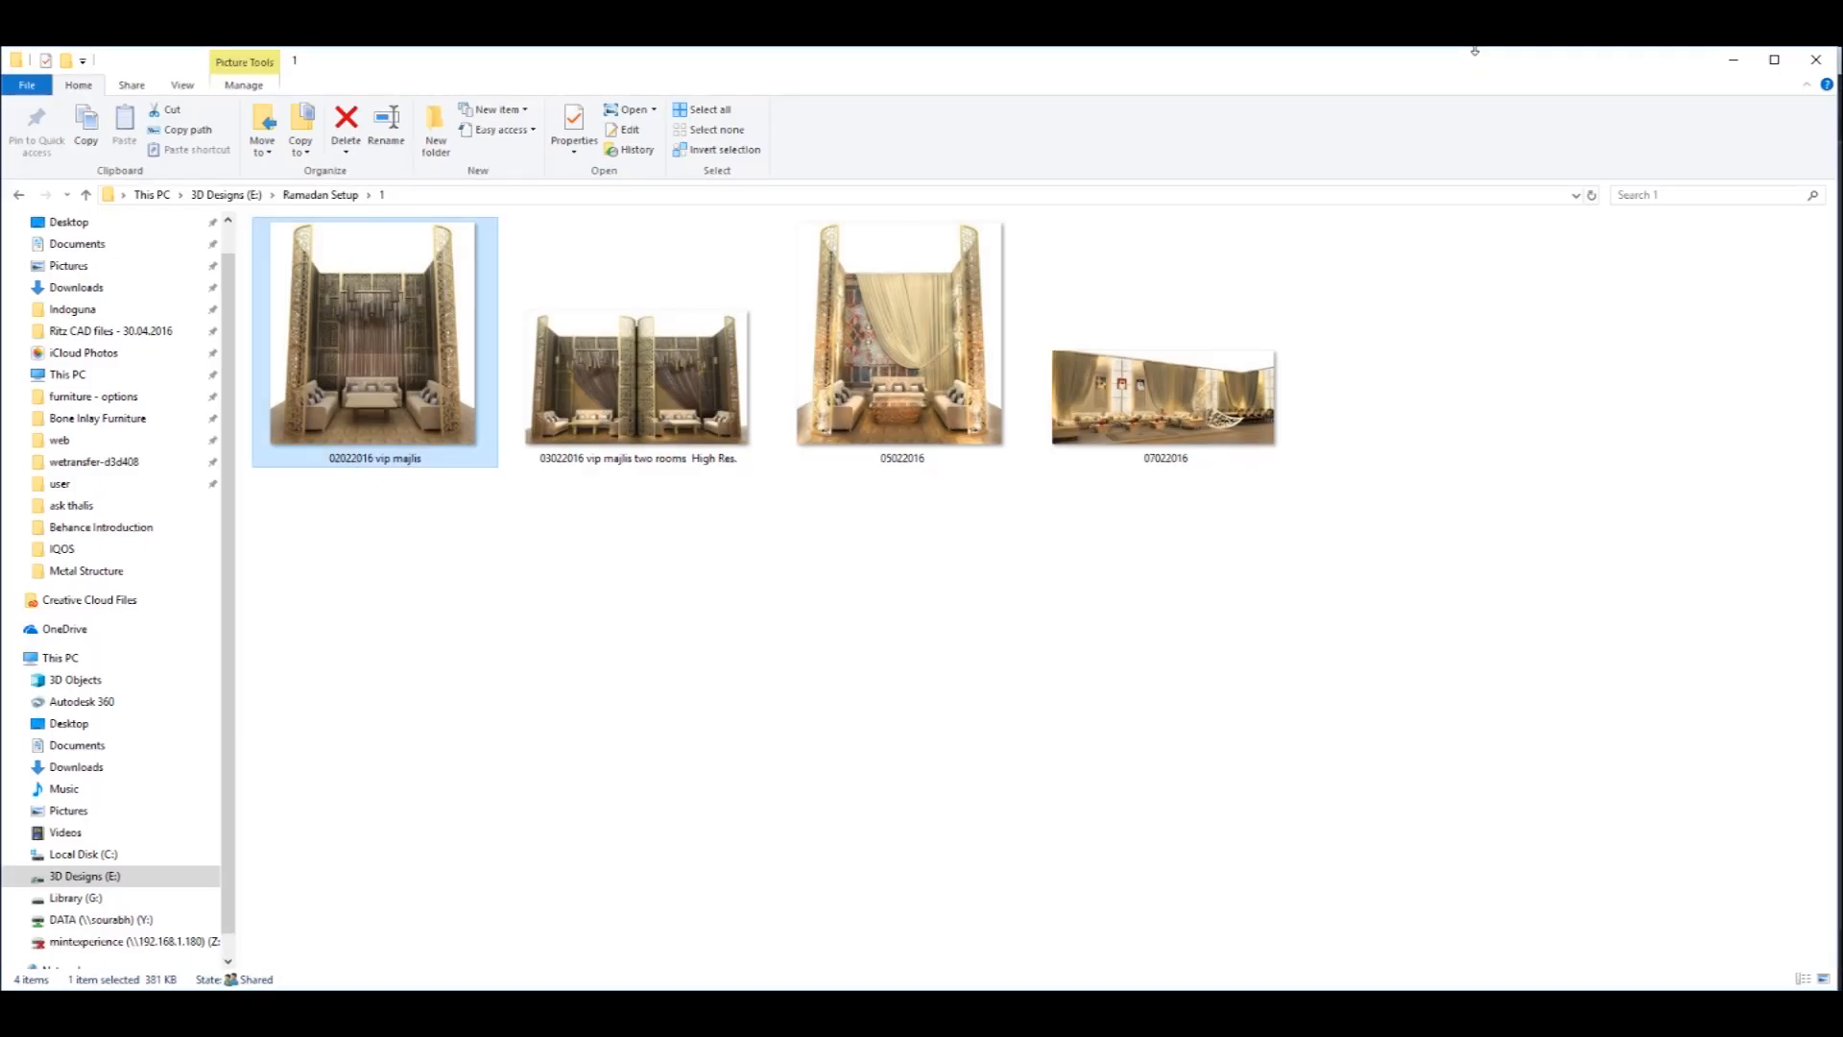